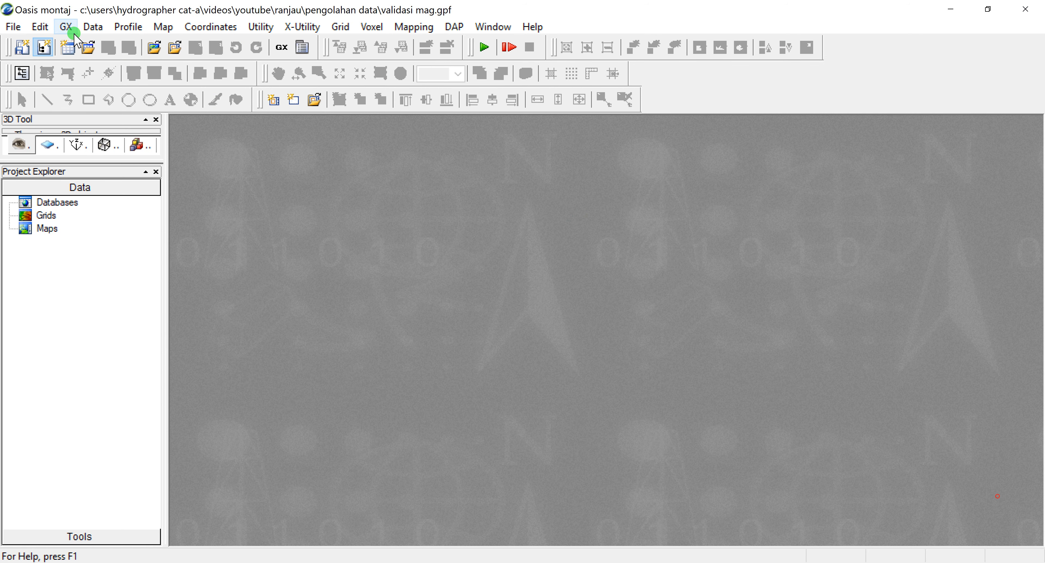
- Choose VALIDASI 28042019.Survey.INTERPOLATOR.INT from the VALIDASI_280419 folder as the file for an ASCII data import
click(92, 26)
mouse_move(131, 276)
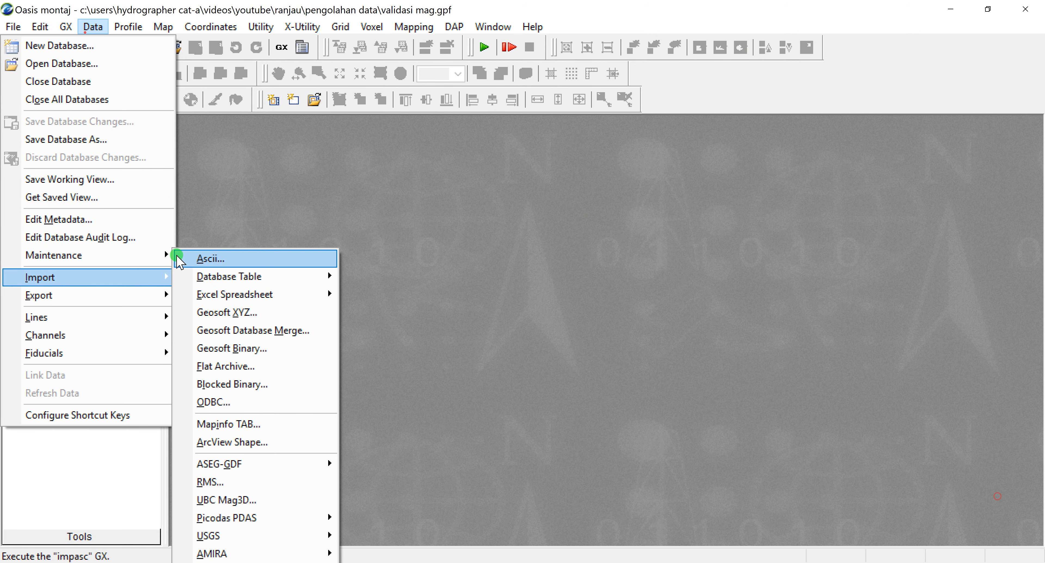
click(210, 258)
click(697, 284)
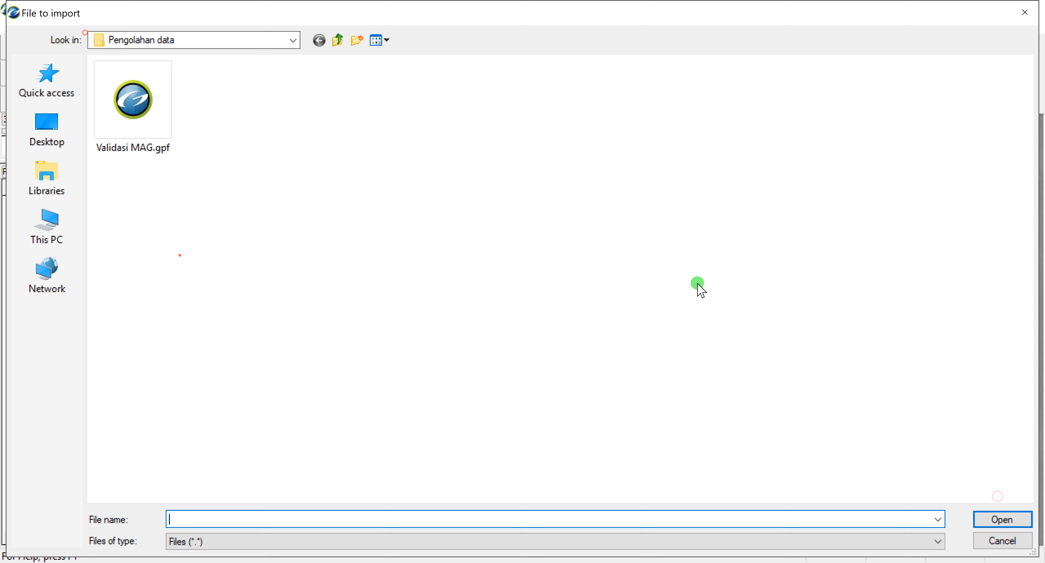
click(337, 41)
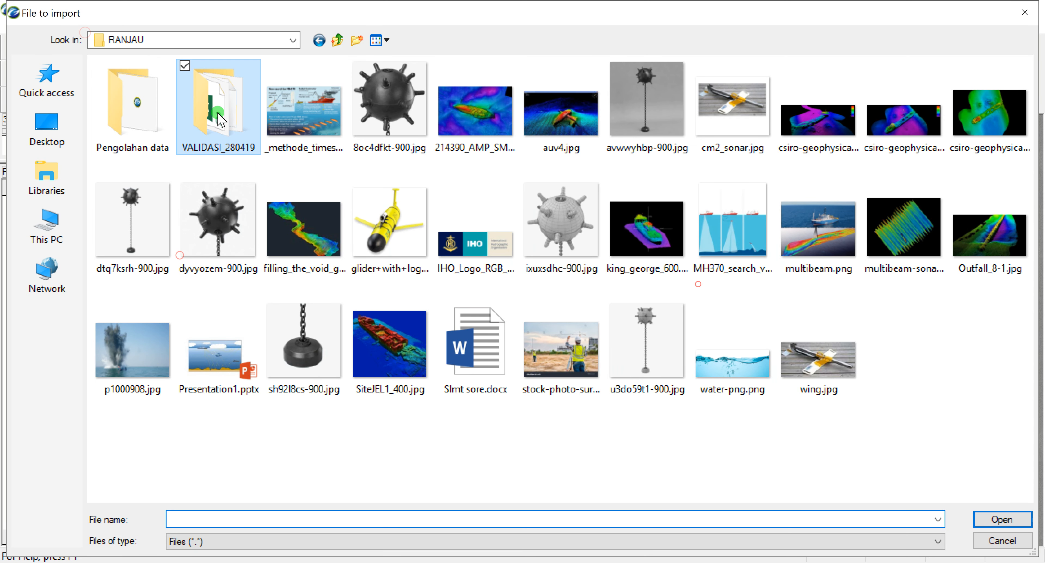
double_click(225, 107)
click(221, 160)
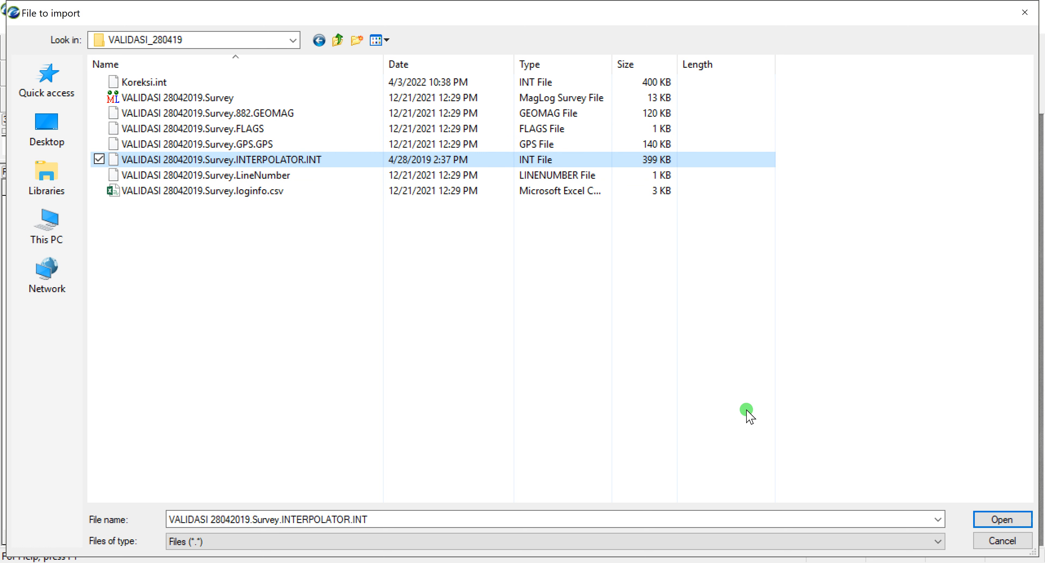
click(979, 521)
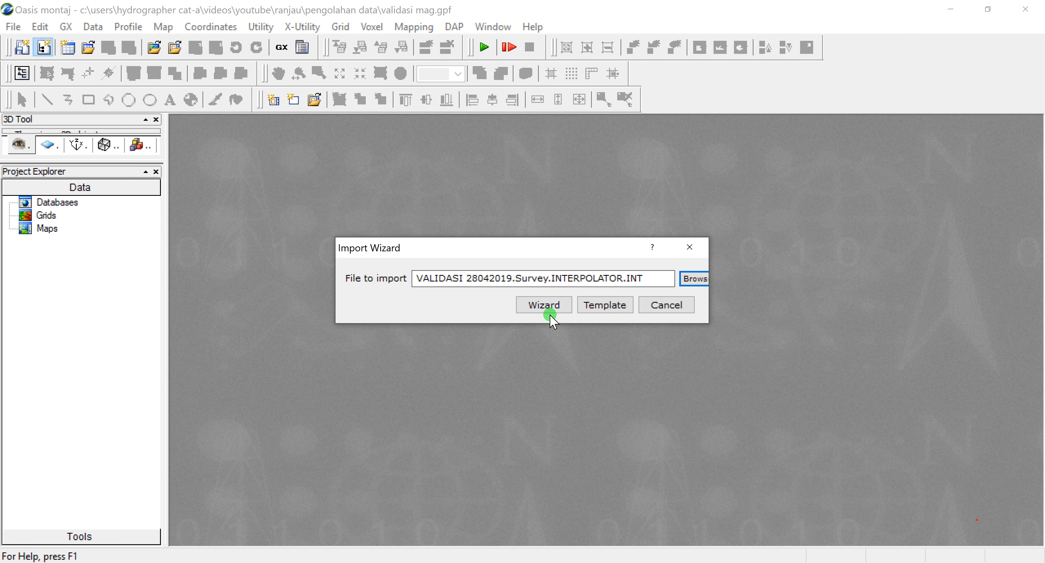
- Run the import wizard with the delimited file type and set the DATE column's data format to Date (mm/dd/yyyy)
click(550, 314)
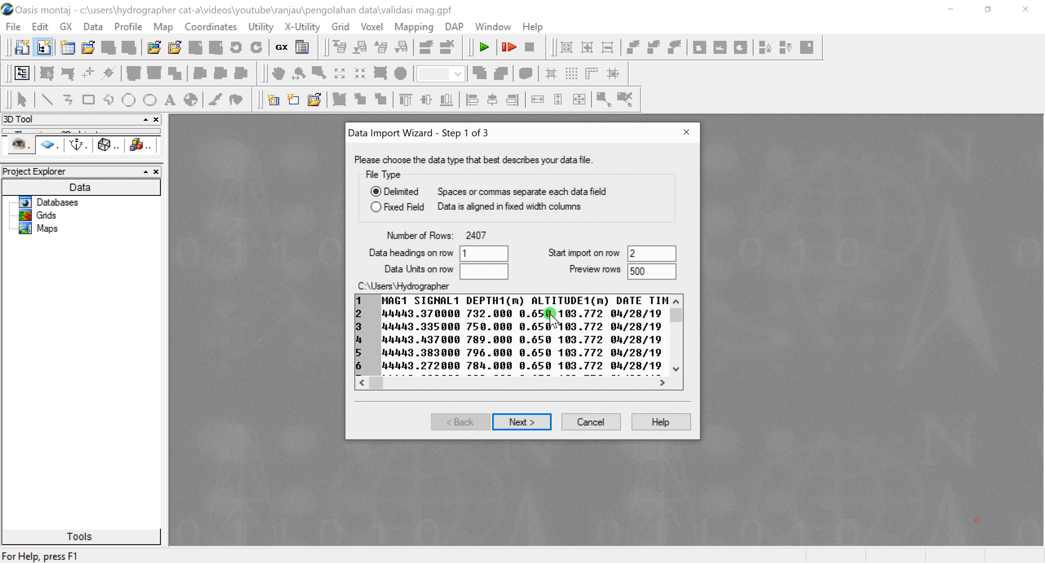
click(518, 424)
click(530, 423)
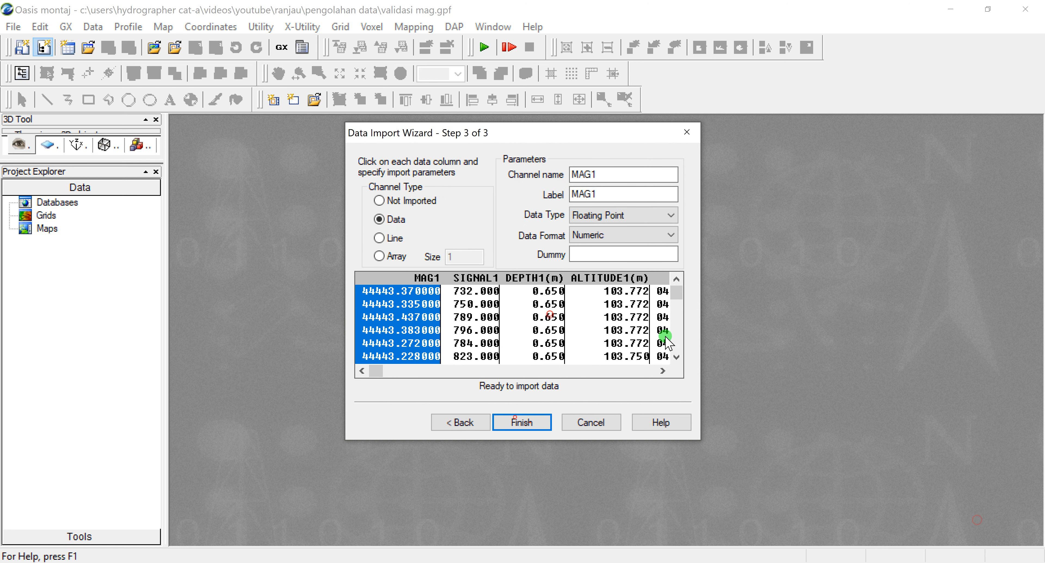
click(526, 372)
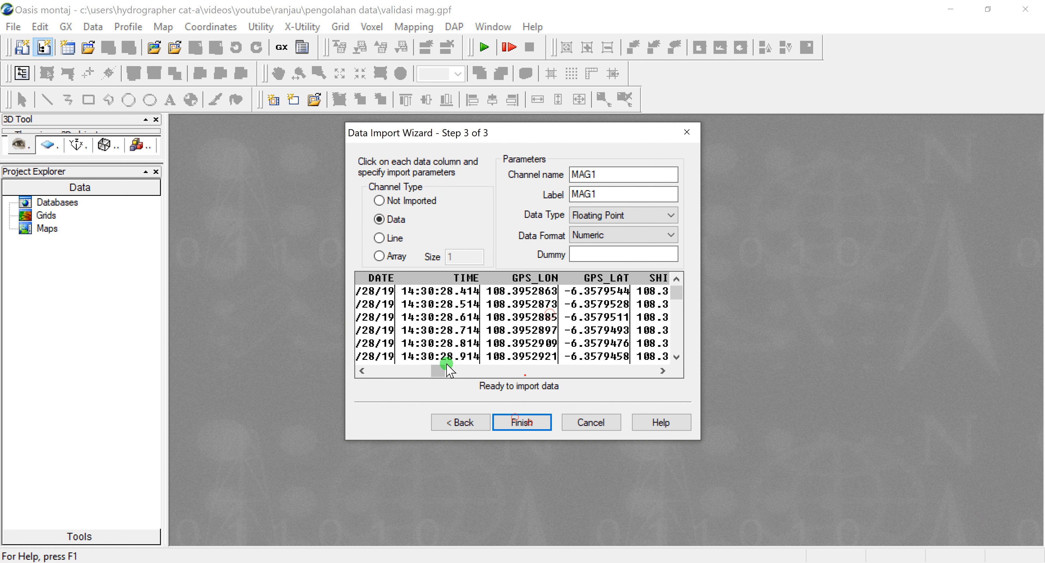
drag(439, 372, 429, 371)
click(430, 334)
click(583, 235)
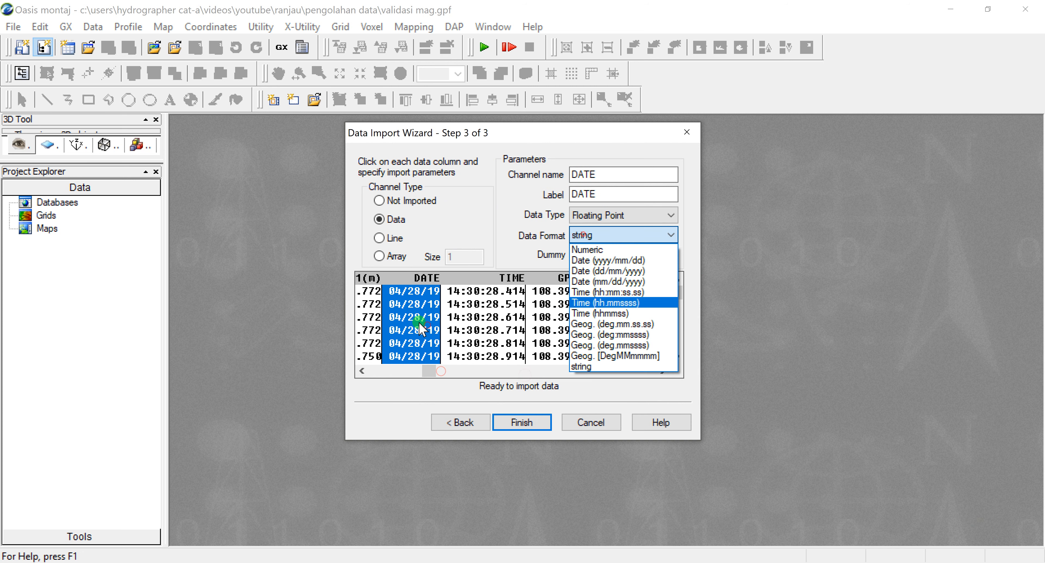
click(607, 282)
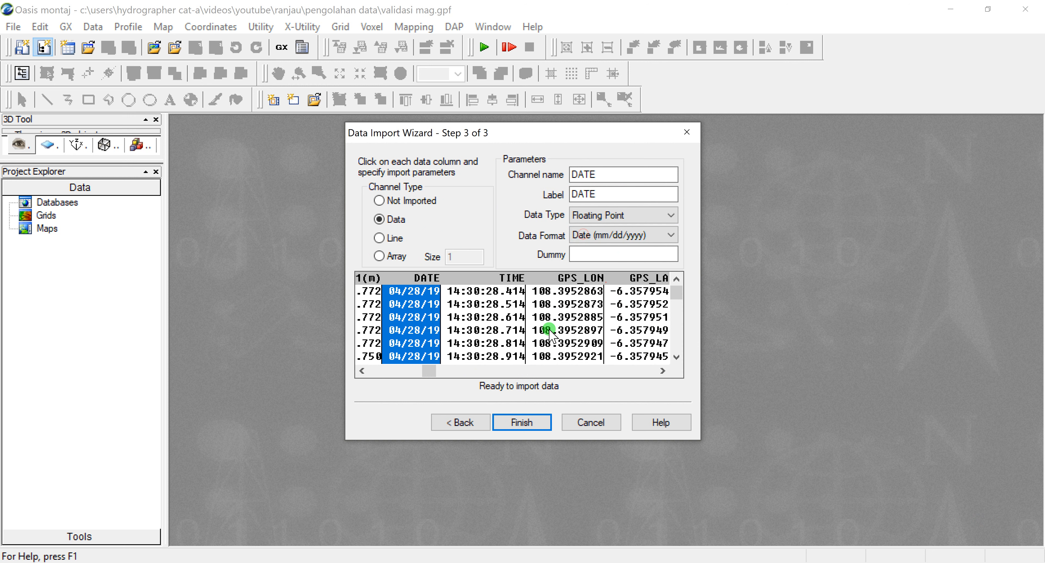
- Set the channel type of the LINE column to Line in the import parameters
click(503, 370)
drag(491, 372, 561, 374)
click(558, 342)
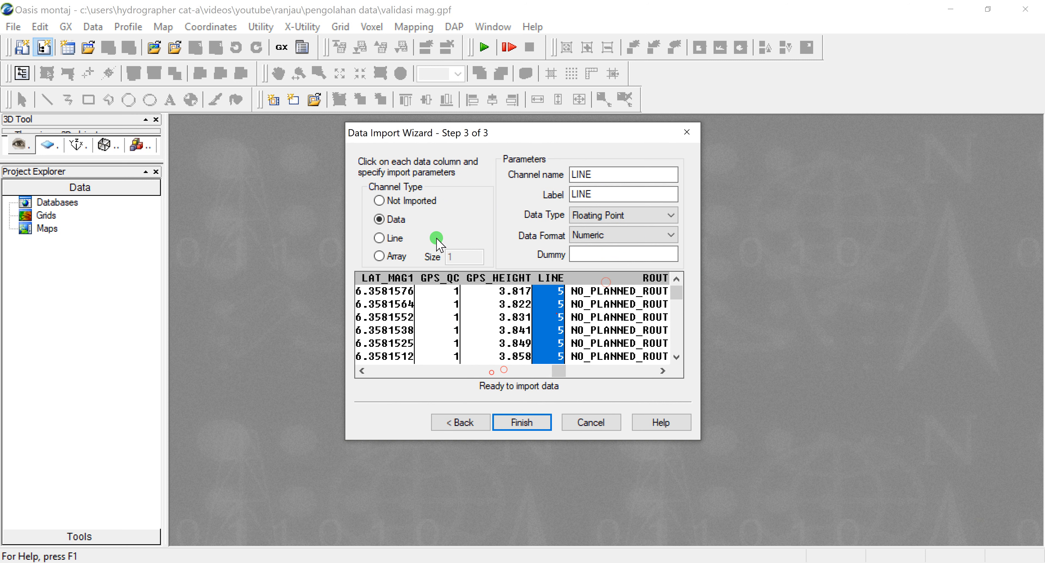
click(379, 238)
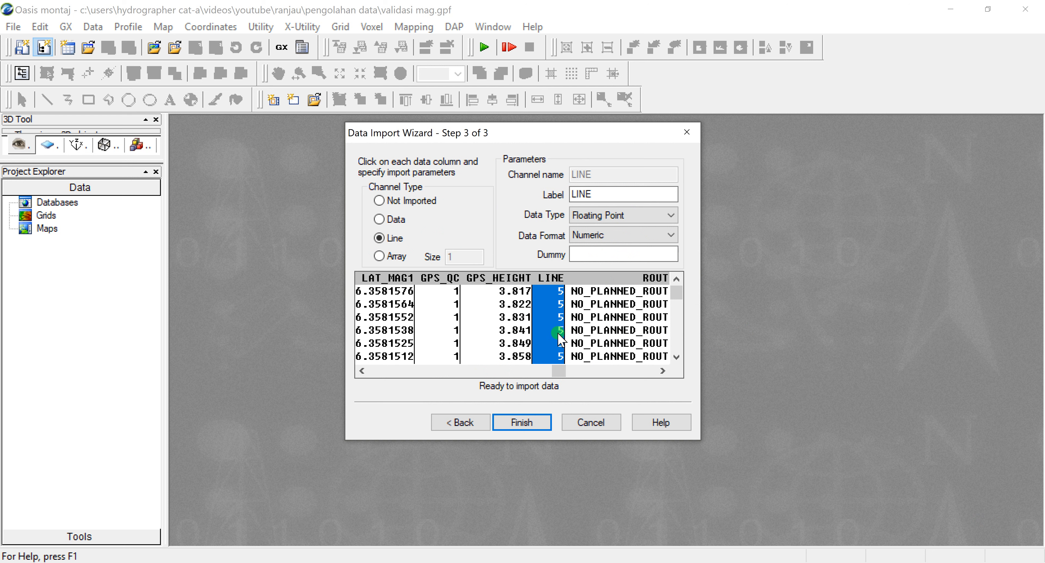
- Finish the import wizard and create the new database Validasi MAG for the imported data
click(522, 423)
click(498, 337)
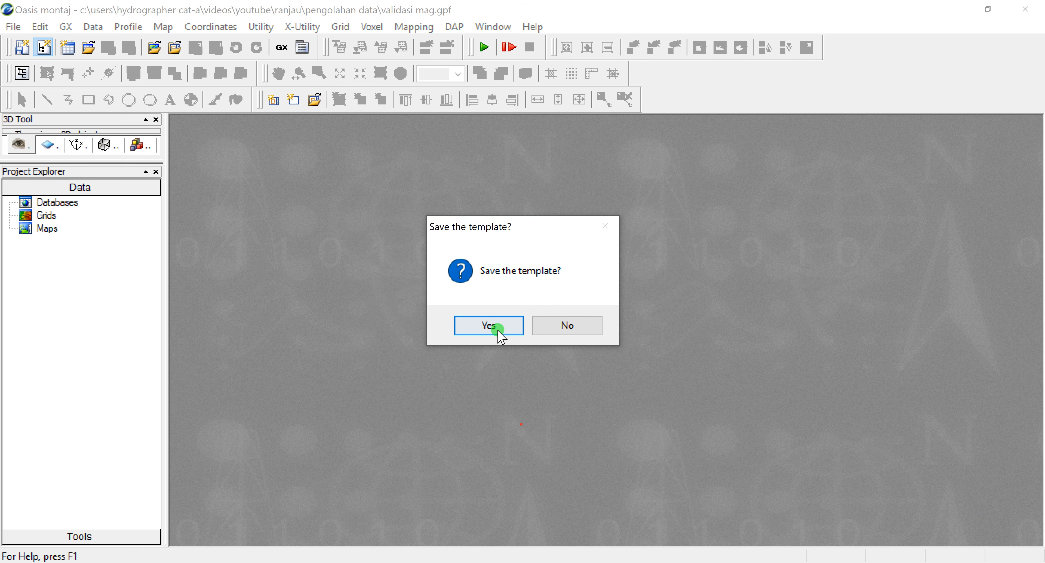
click(615, 317)
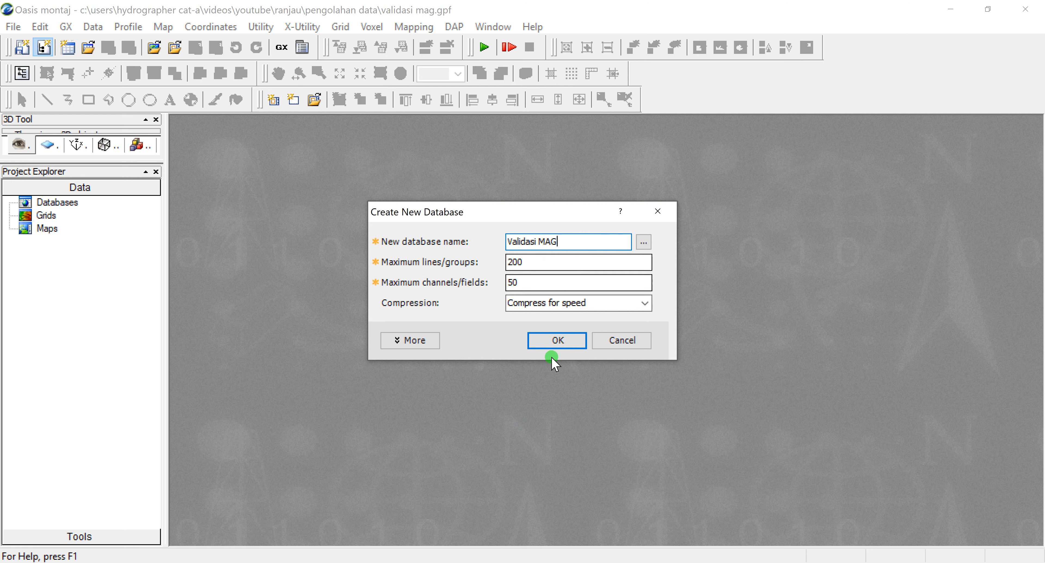
click(592, 245)
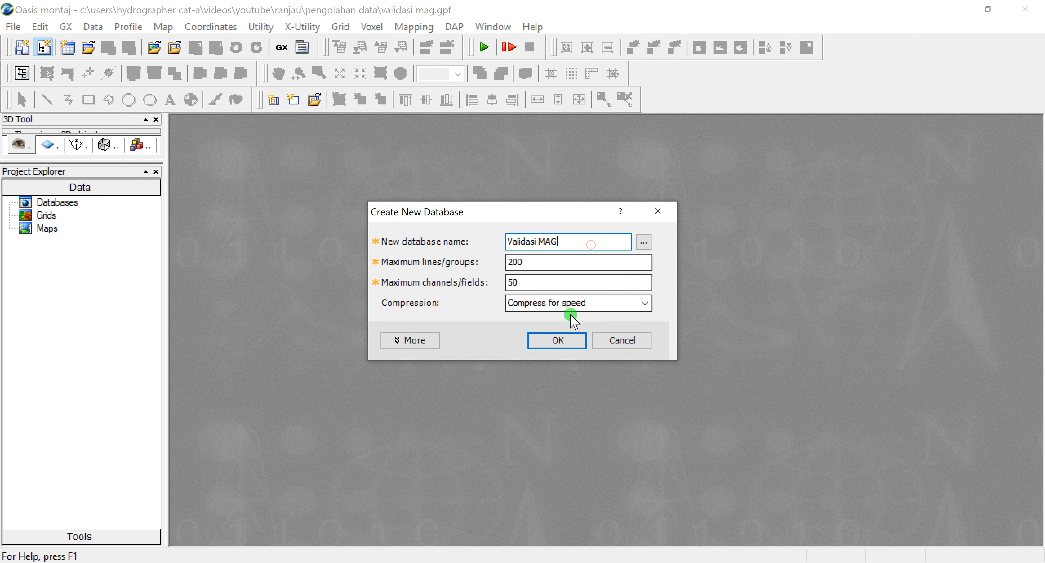
click(564, 341)
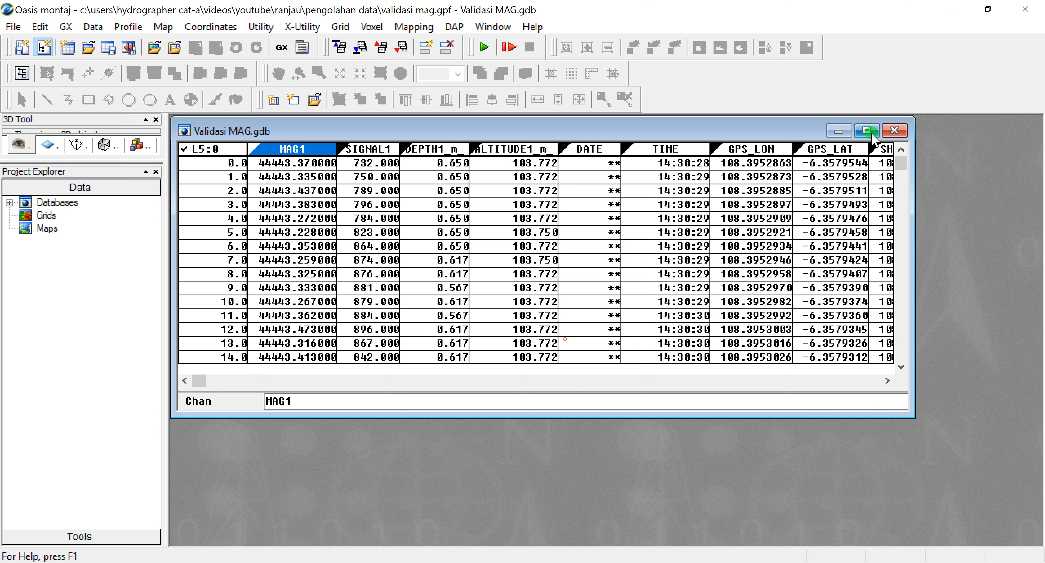
- Maximize the database window and remove the protection from all channels
click(870, 134)
right_click(266, 118)
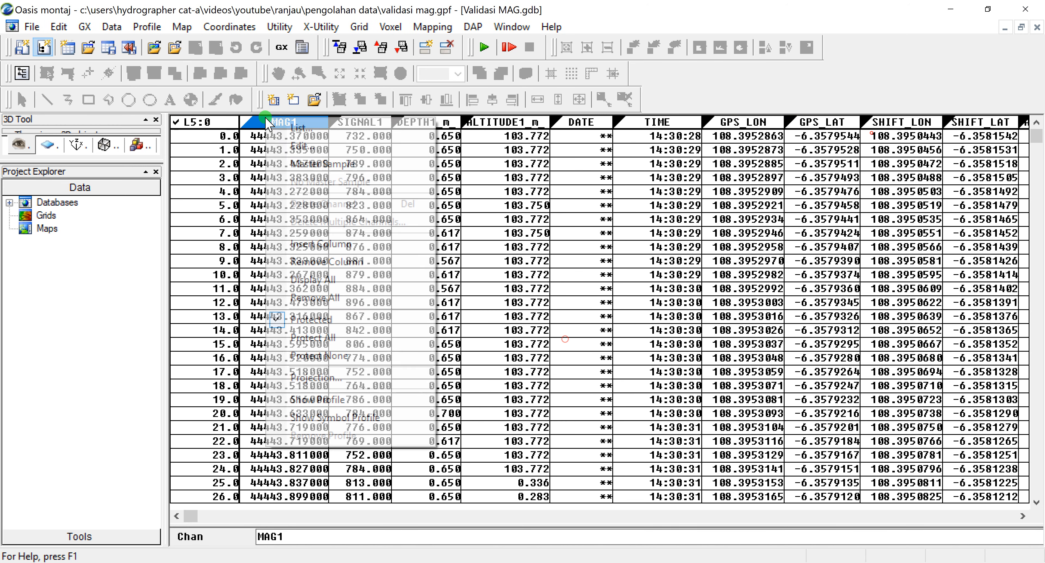
click(330, 356)
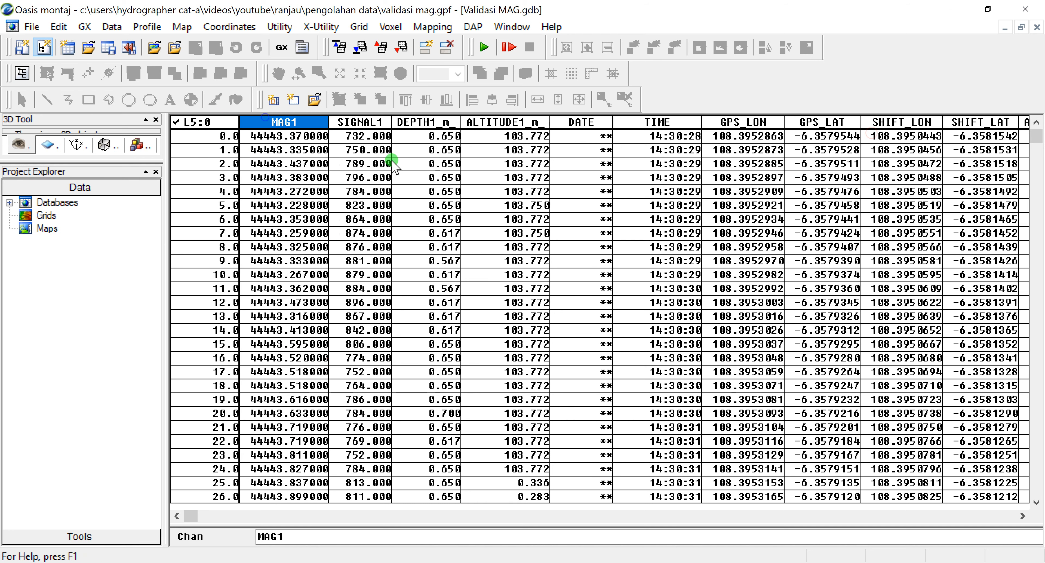
right_click(293, 121)
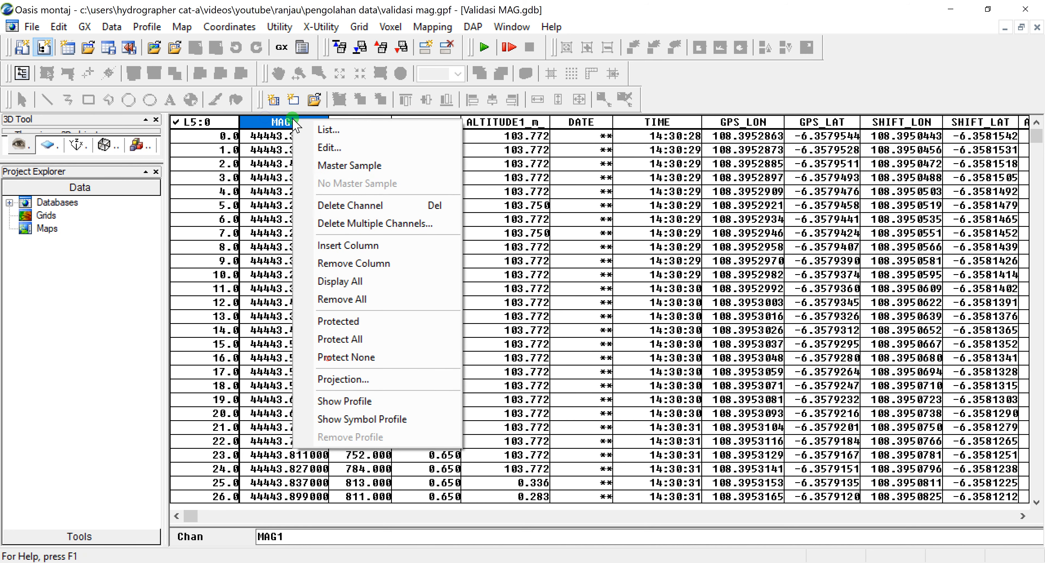
click(288, 122)
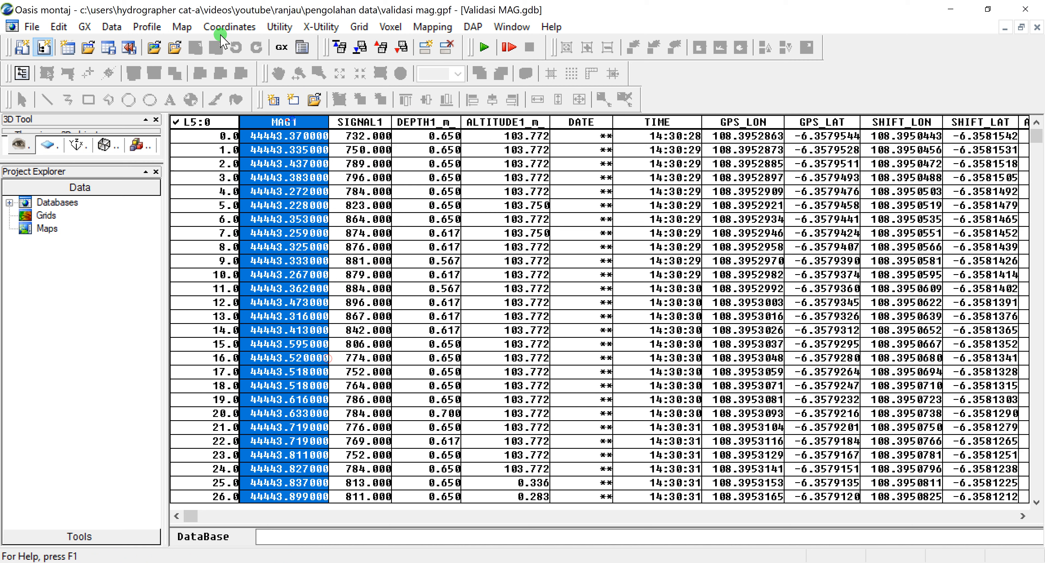
- Begin setting the database projection with LON_MAG1 as the X channel and LAT_MAG1 as the Y channel
click(229, 28)
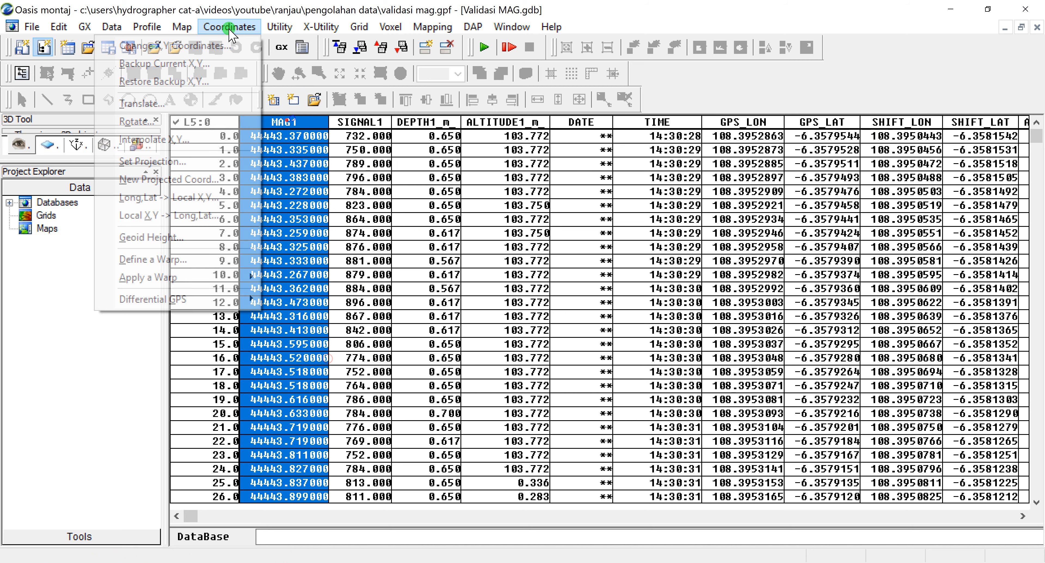
click(196, 167)
click(663, 259)
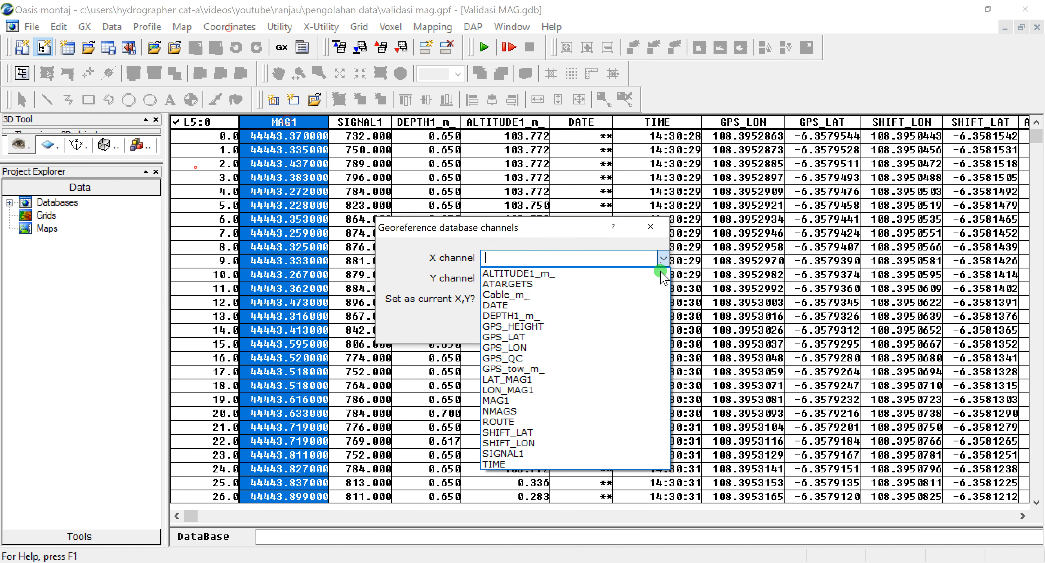
click(563, 389)
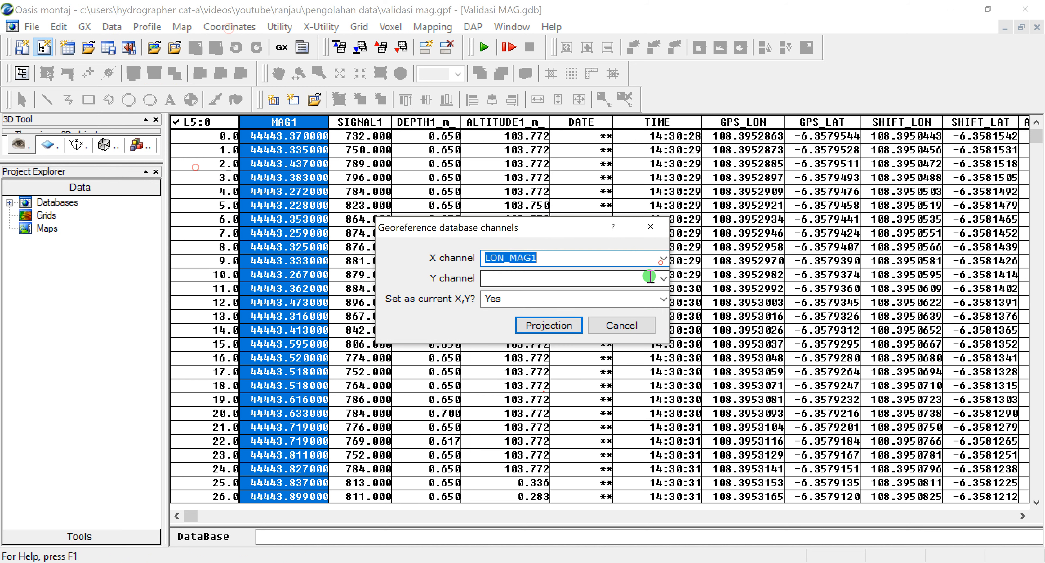
click(662, 279)
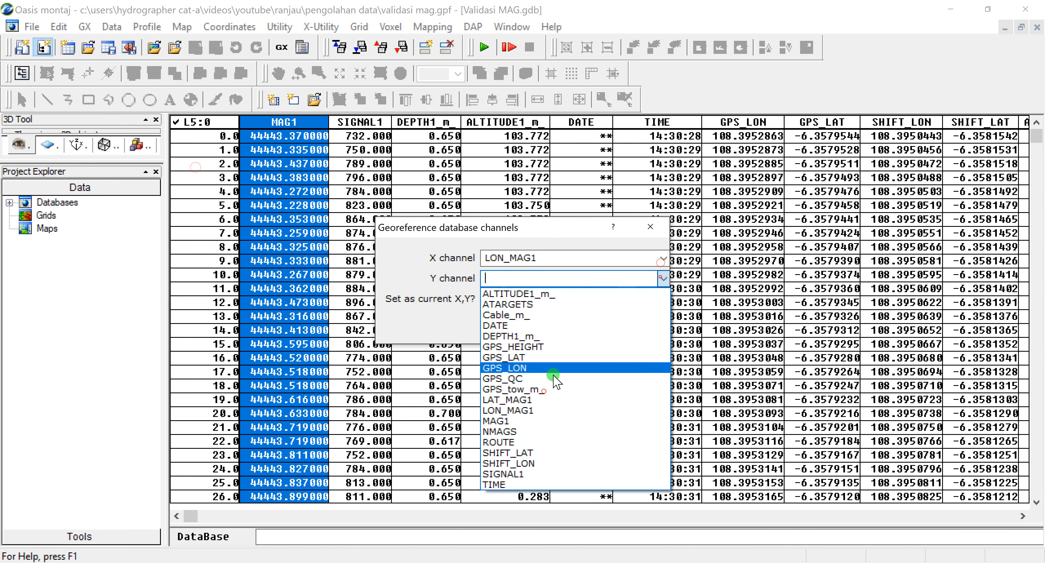
click(537, 401)
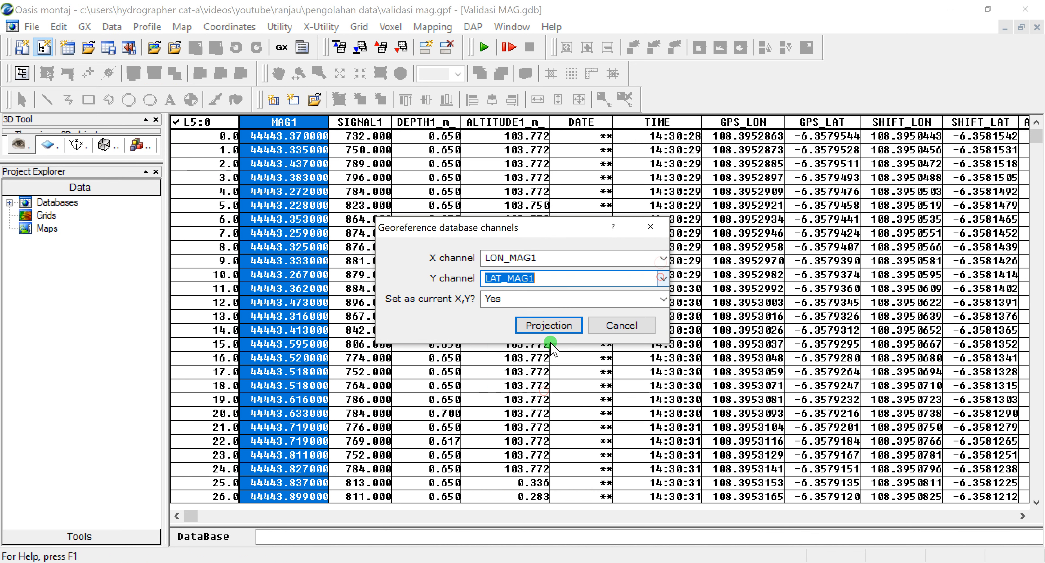
- Define the coordinate system of these channels as Geographic (long,lat) with the WGS 84 datum and apply it
click(561, 325)
click(526, 326)
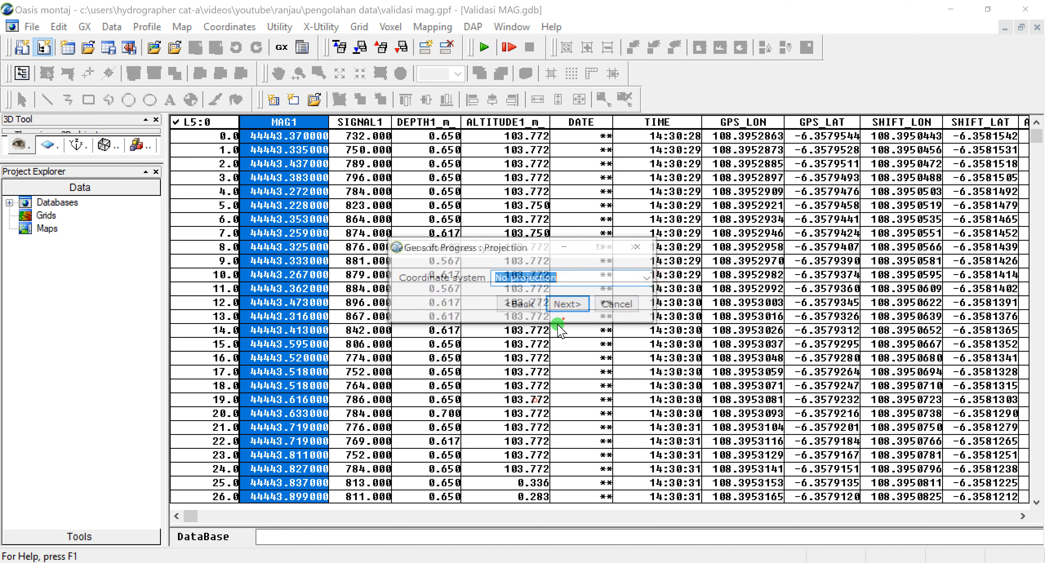
click(651, 278)
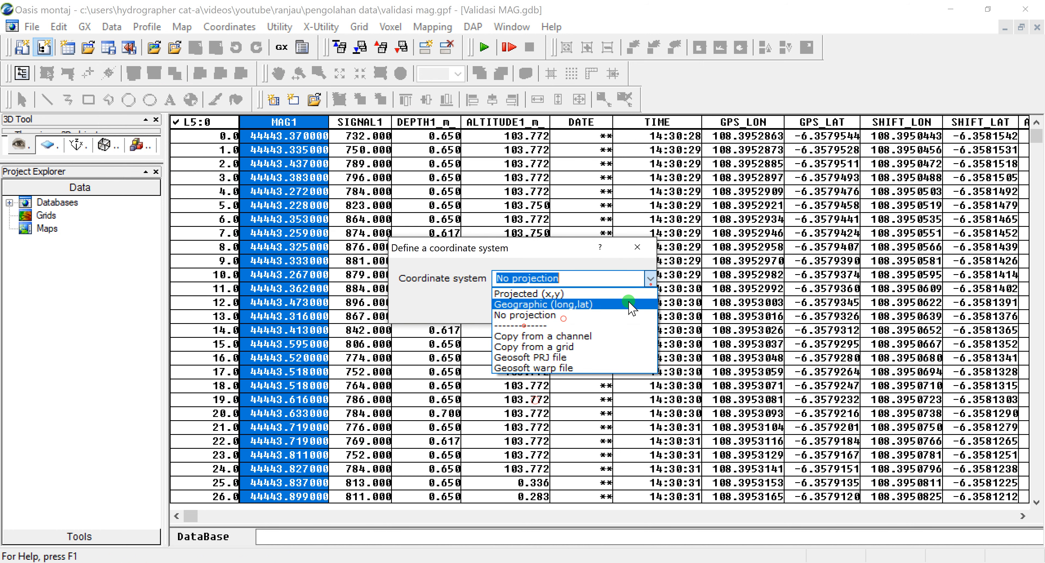
click(631, 305)
click(602, 305)
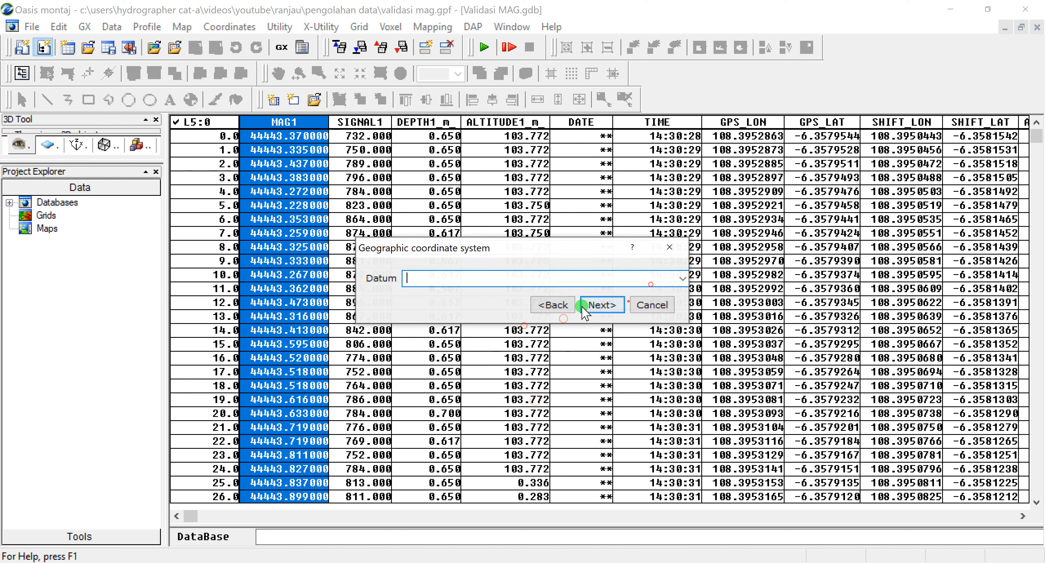
click(693, 279)
drag(682, 18, 704, 324)
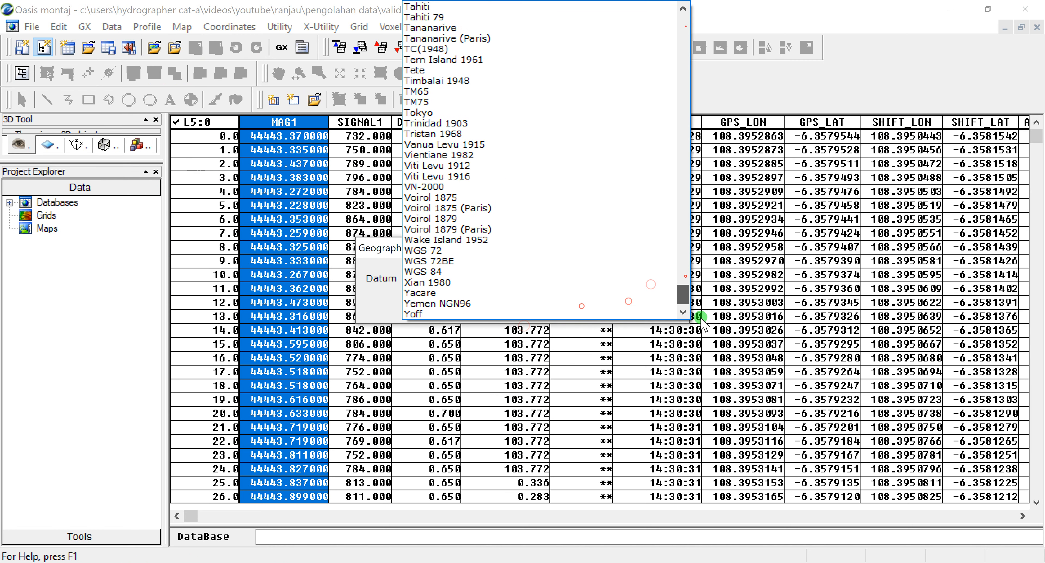
click(513, 261)
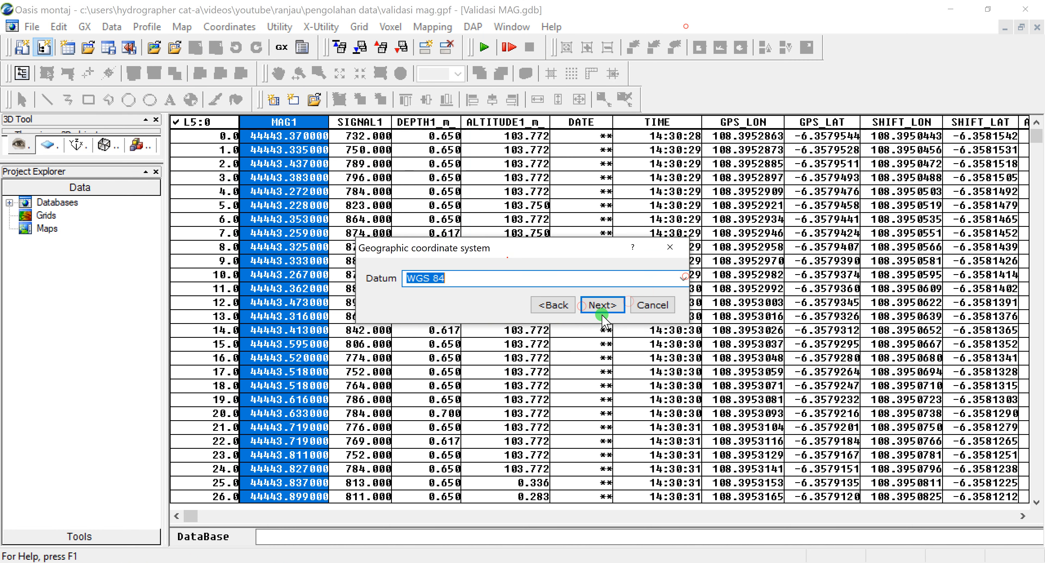
click(602, 315)
click(588, 316)
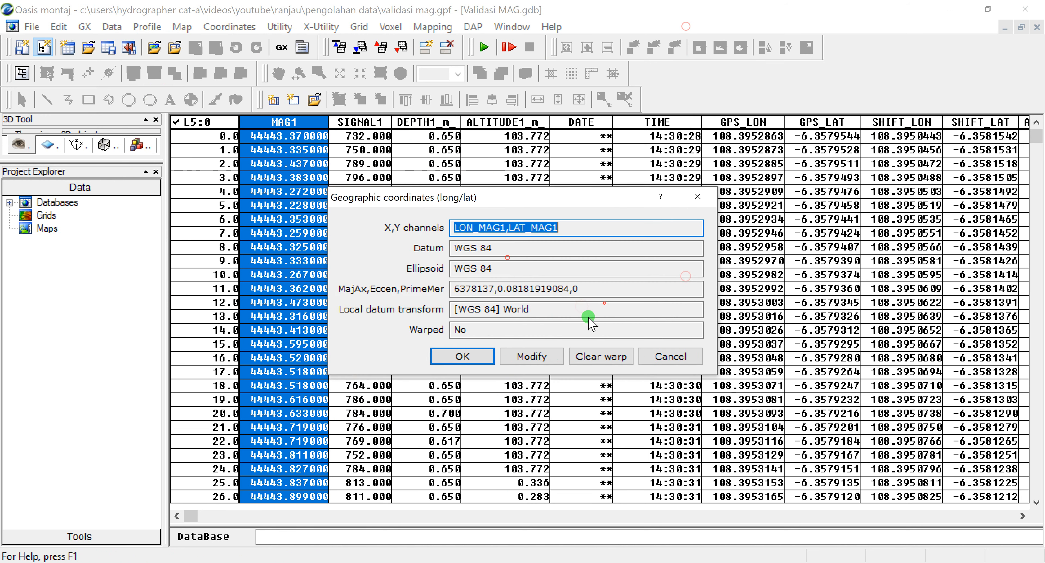
click(466, 356)
- Start a new projected coordinate conversion from LON_MAG1 and LAT_MAG1, with X_MAG1 and Y_MAG1 as the new coordinate channels
click(223, 32)
click(183, 201)
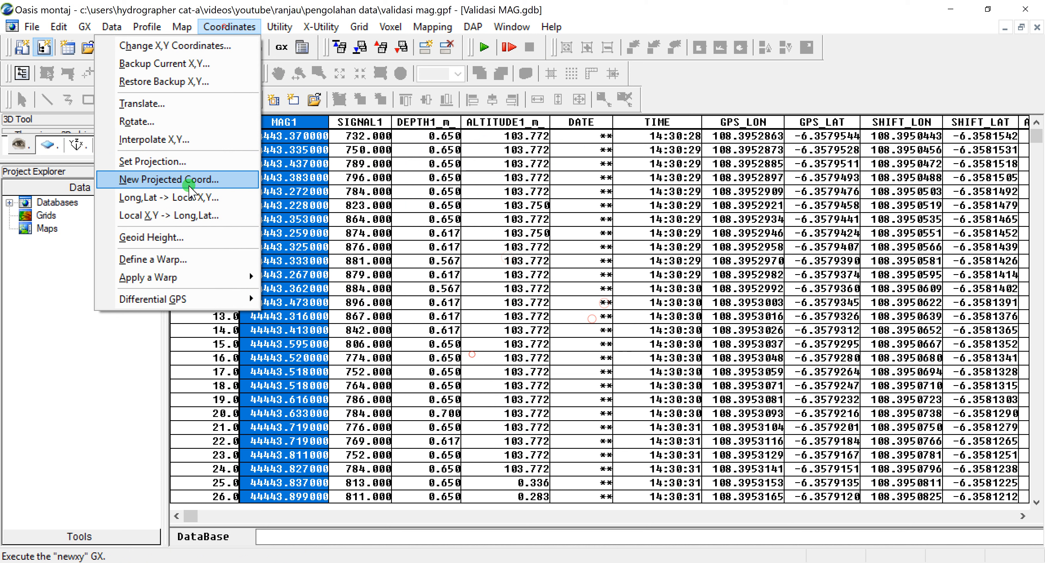
click(189, 186)
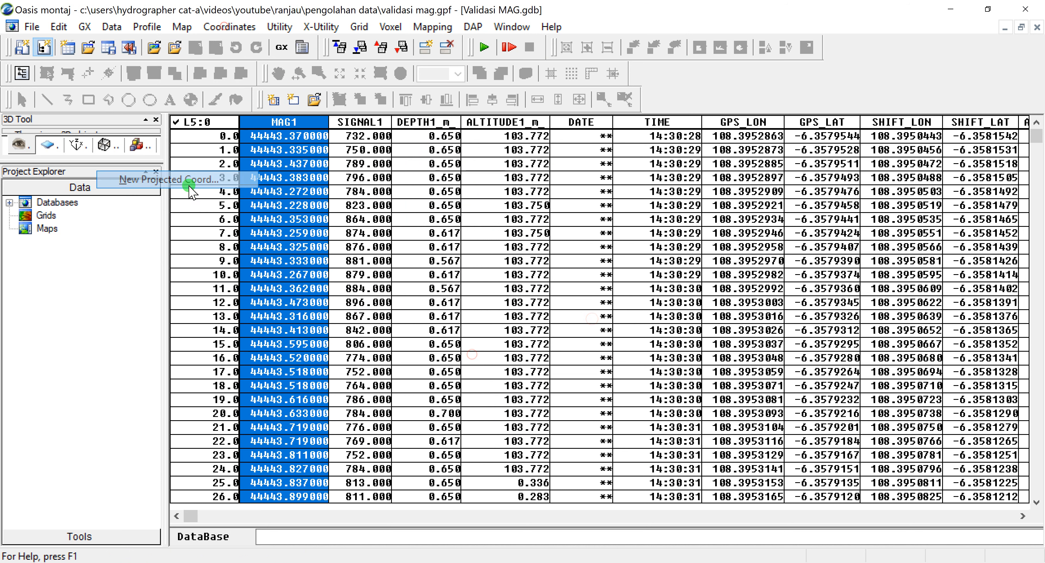
click(605, 326)
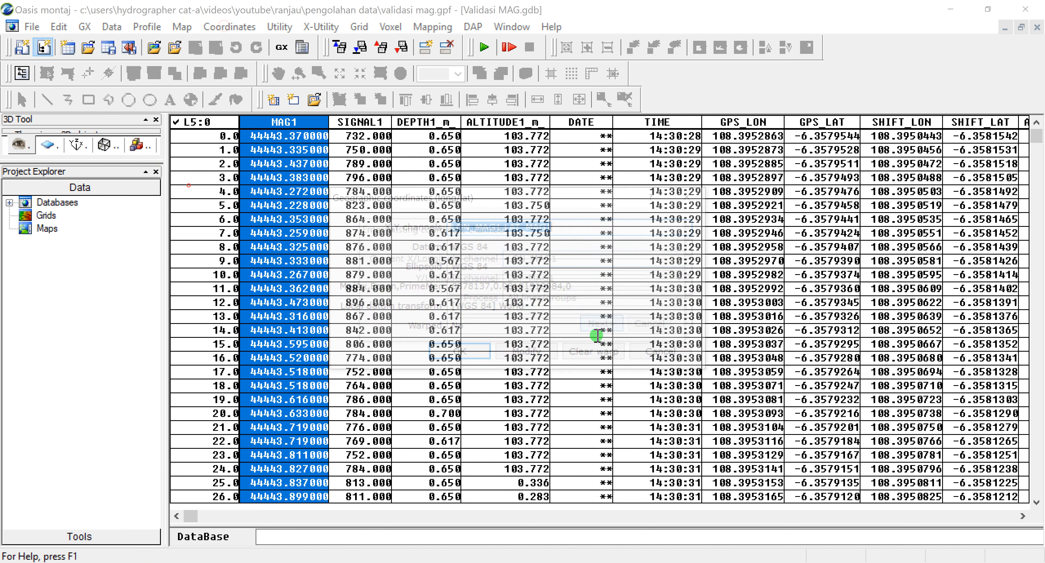
click(463, 356)
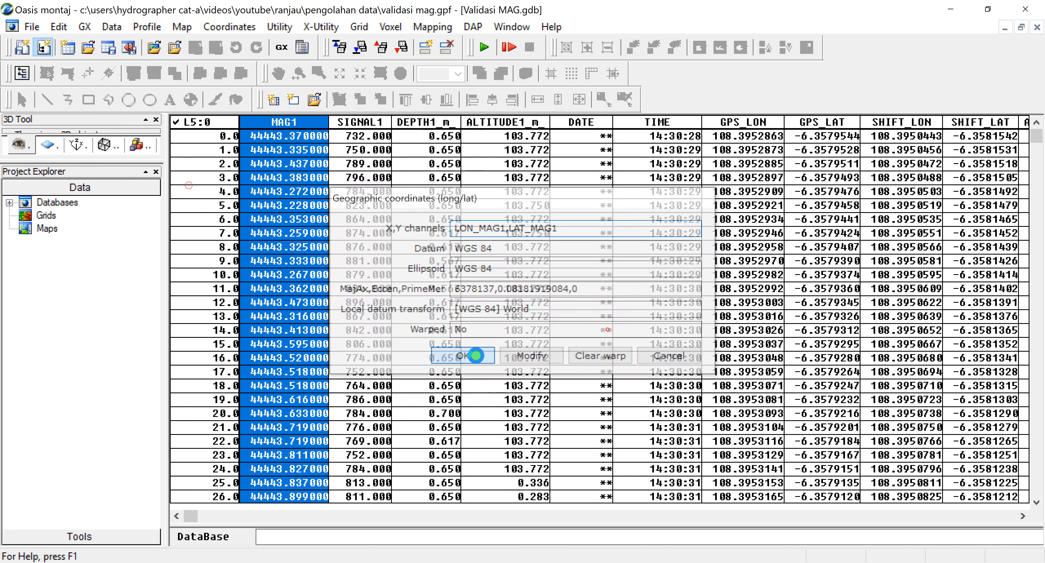
click(506, 272)
click(514, 287)
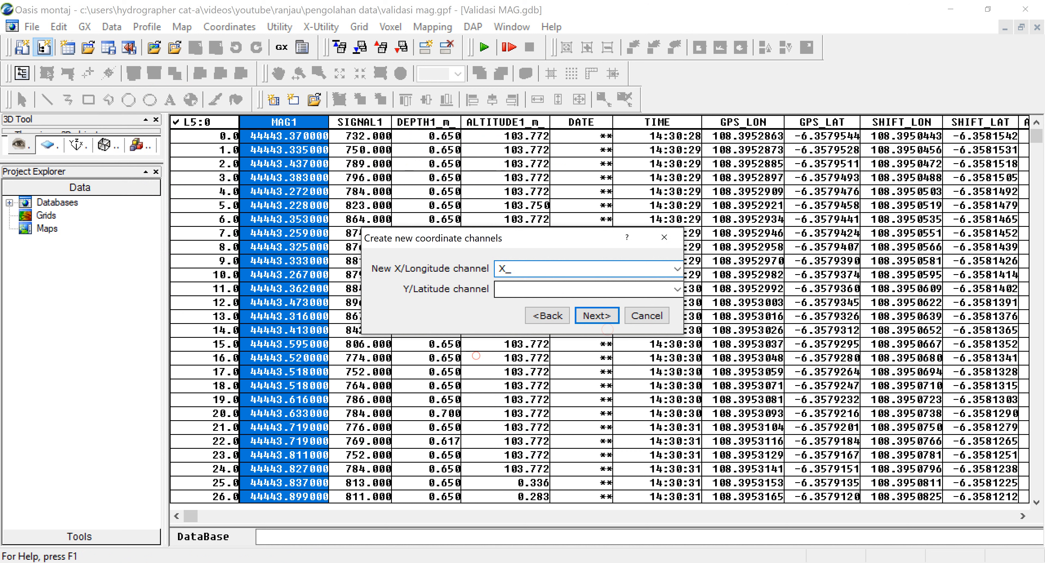
click(557, 295)
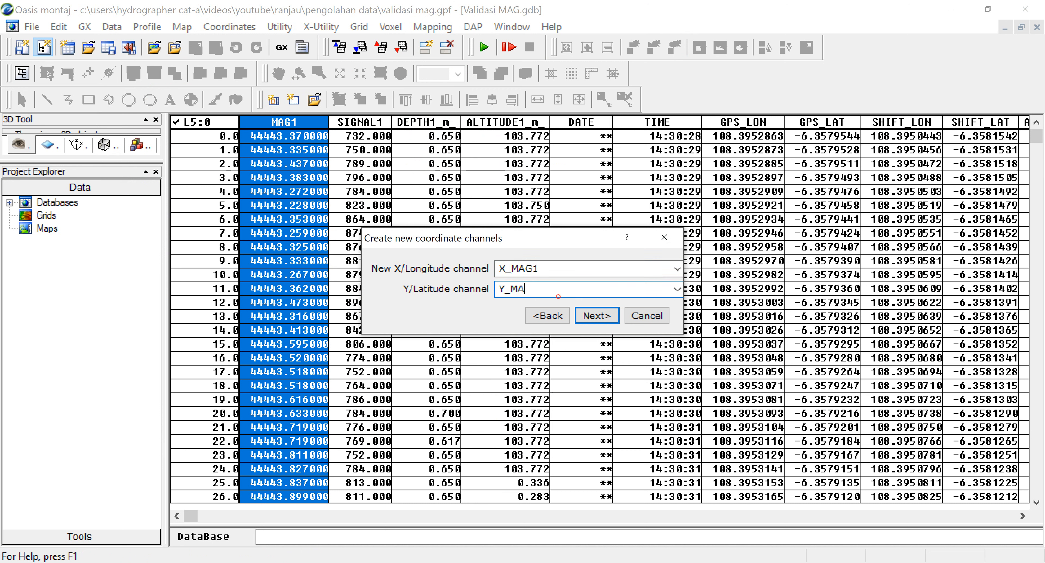
click(569, 308)
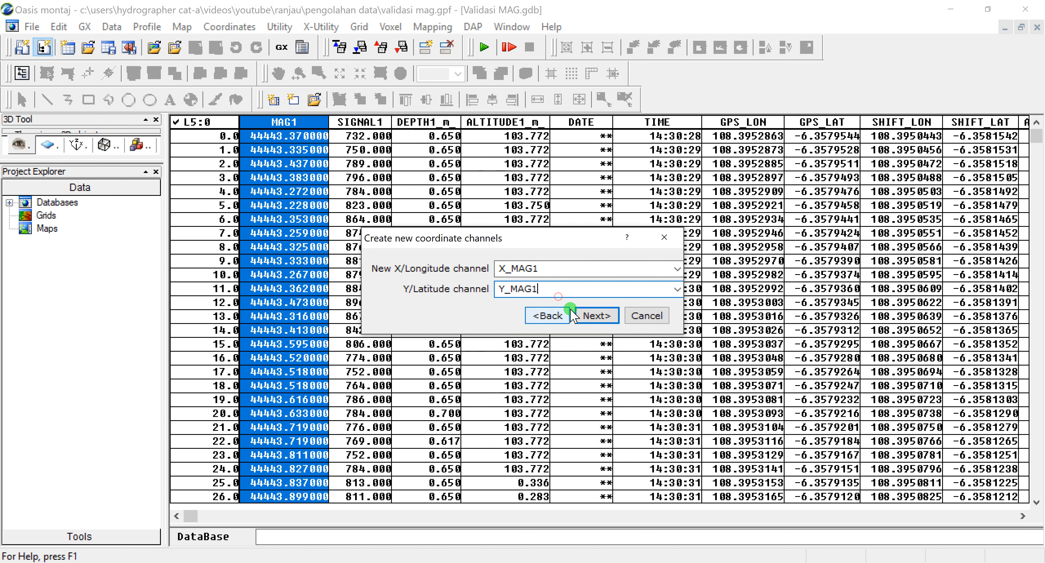
click(576, 315)
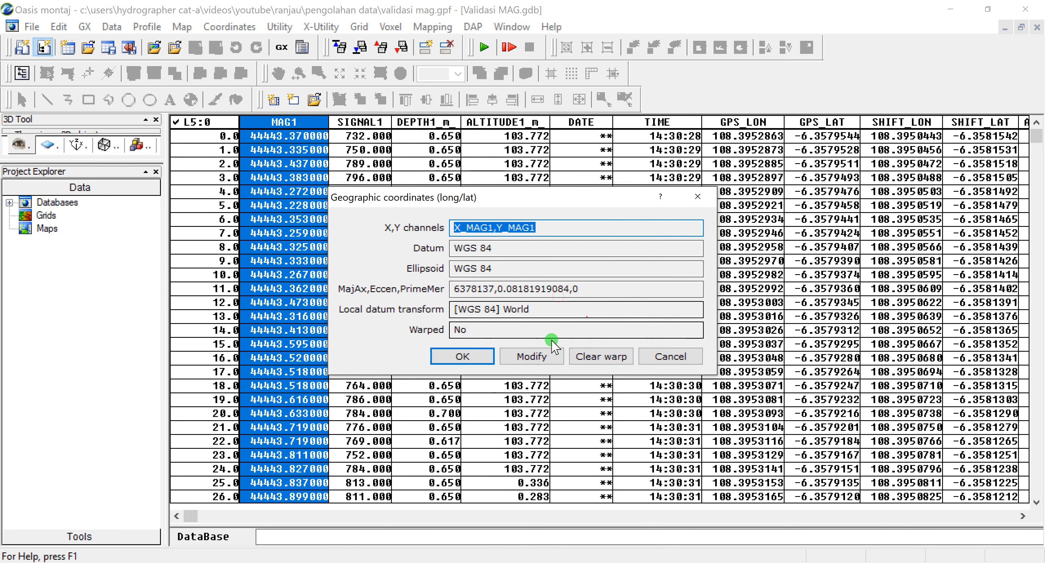
- Define the coordinate system of the new channels as Projected (x,y) with WGS 84 datum, UTM zone 49S and metre units, and apply it
click(650, 278)
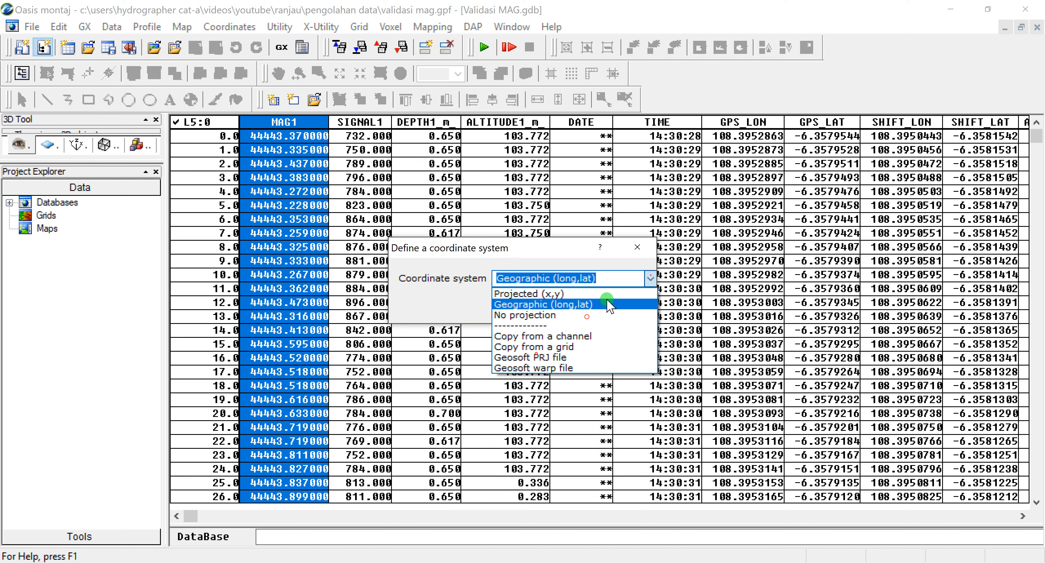
click(605, 295)
click(570, 305)
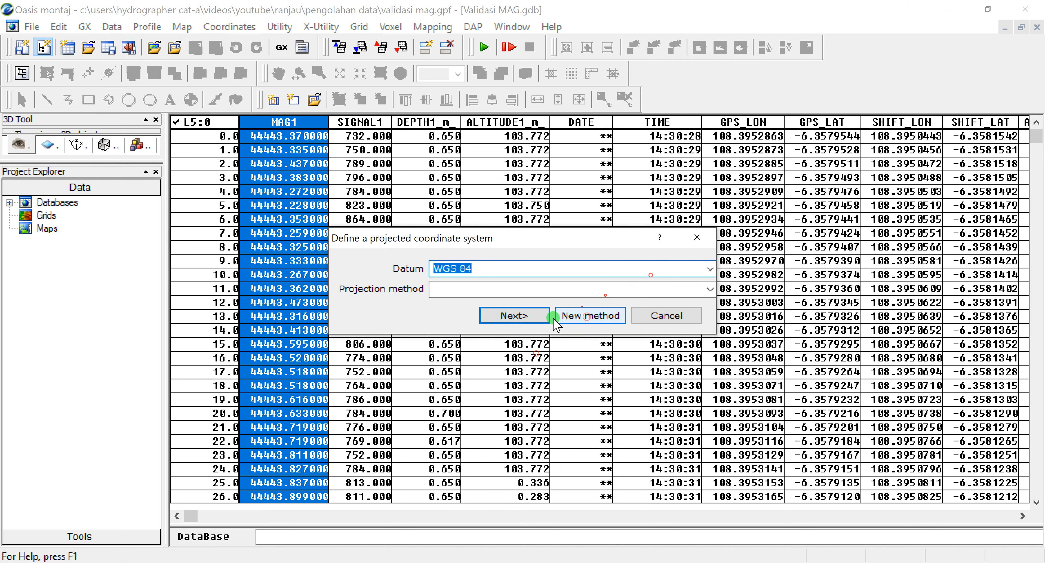
click(701, 288)
drag(712, 16, 713, 277)
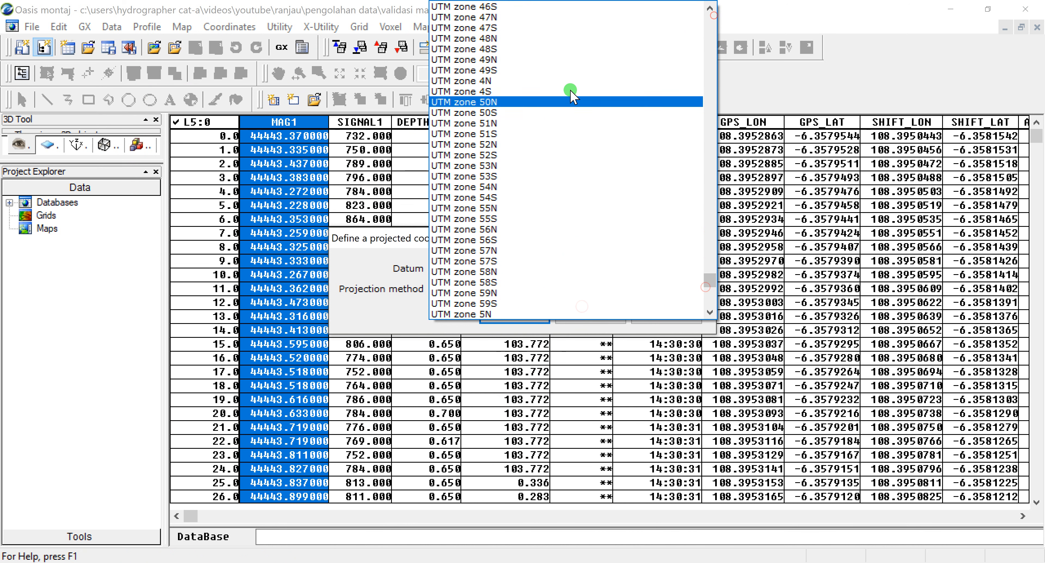
click(556, 71)
click(521, 317)
click(584, 316)
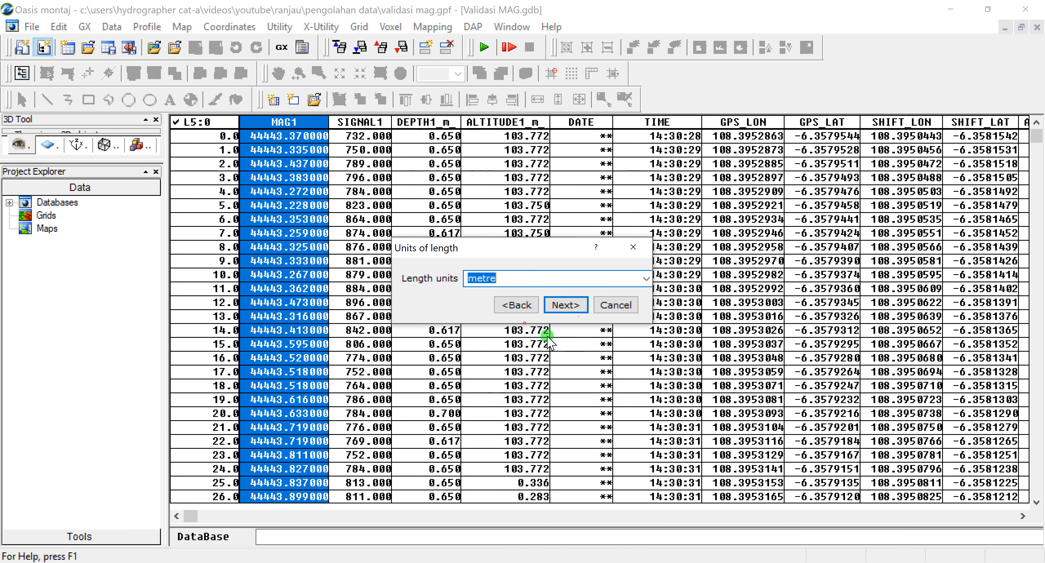
click(571, 309)
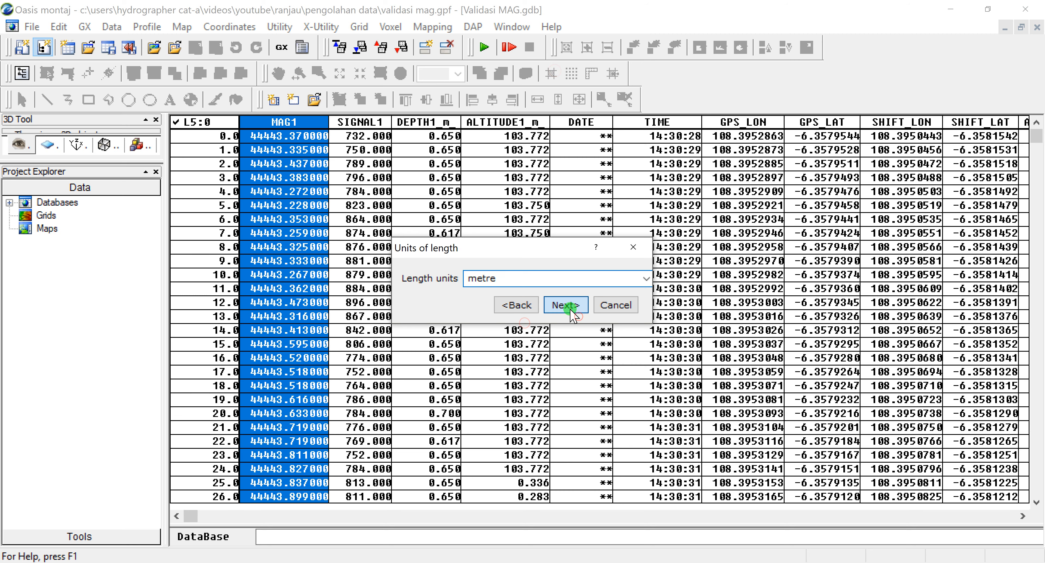
click(480, 398)
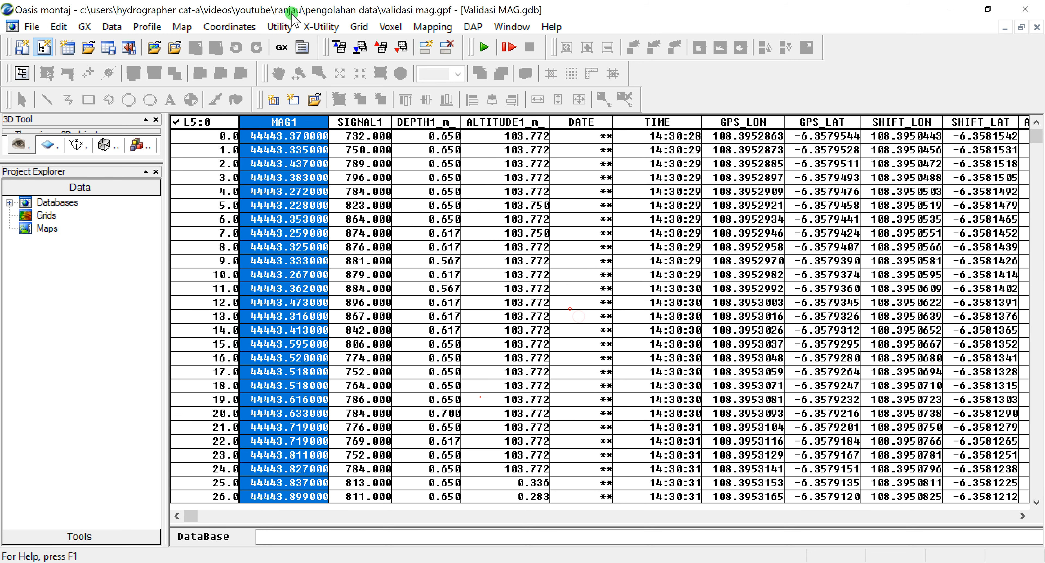
- Begin setting the database projection with X_MAG1 as the X channel and Y_MAG1 as the Y channel
click(229, 26)
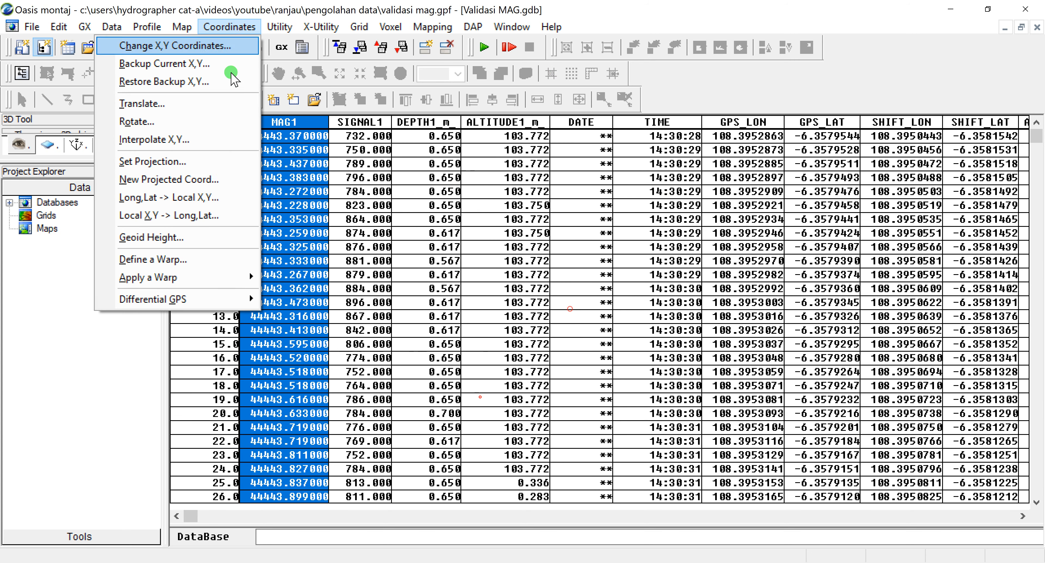
click(198, 162)
drag(651, 270, 544, 476)
drag(663, 279, 552, 506)
click(545, 325)
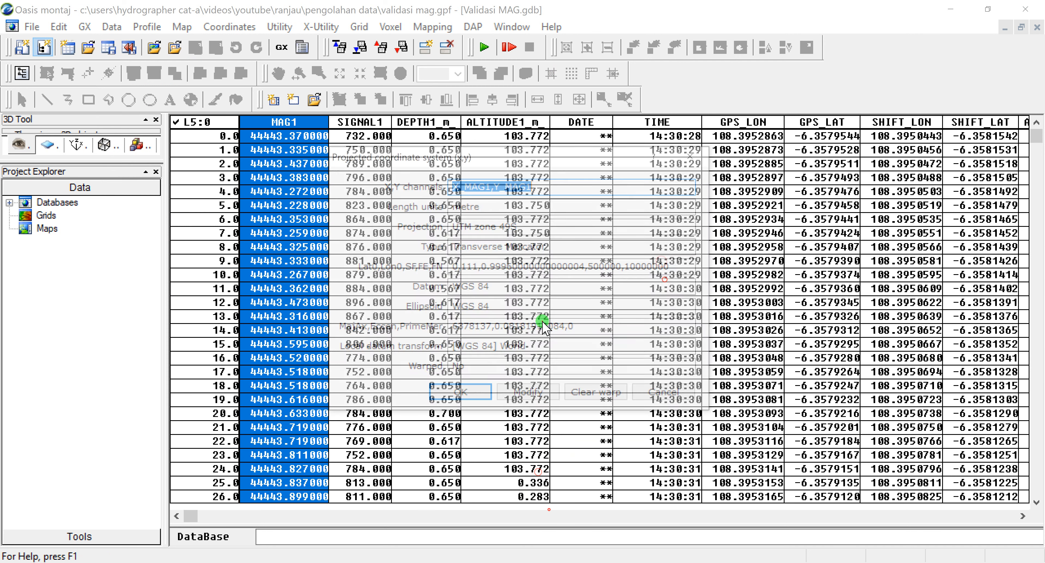
- Step through the Projected (x,y) definition for X_MAG1 and Y_MAG1, keeping WGS 84 and UTM zone 49S, and accept it
click(538, 399)
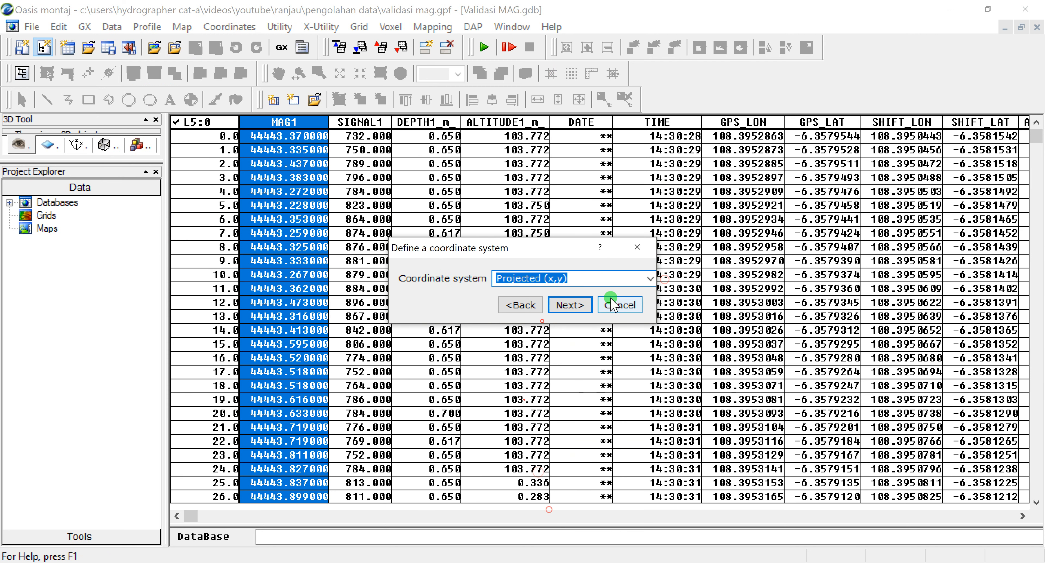
click(582, 306)
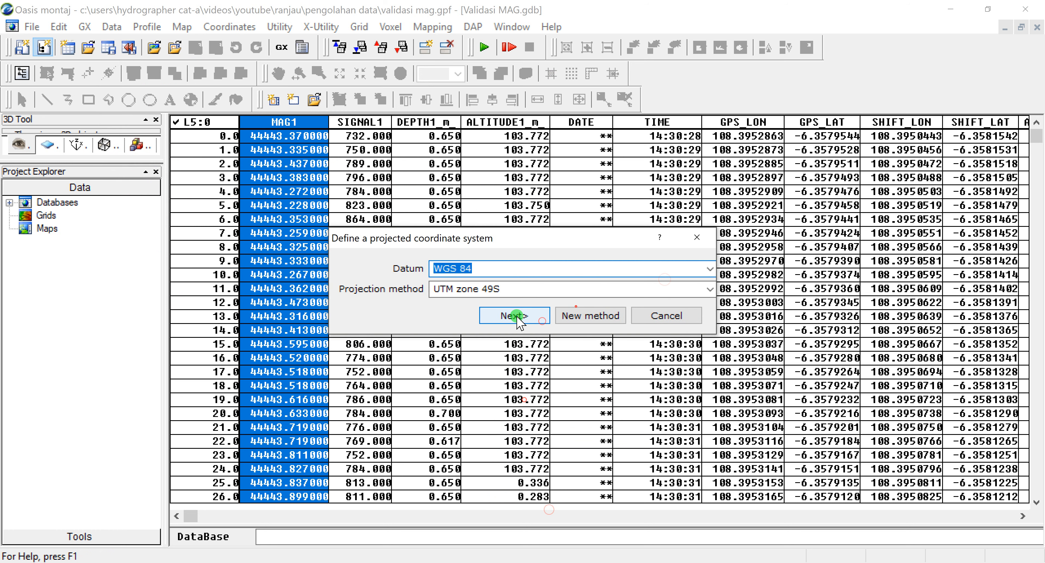
click(529, 316)
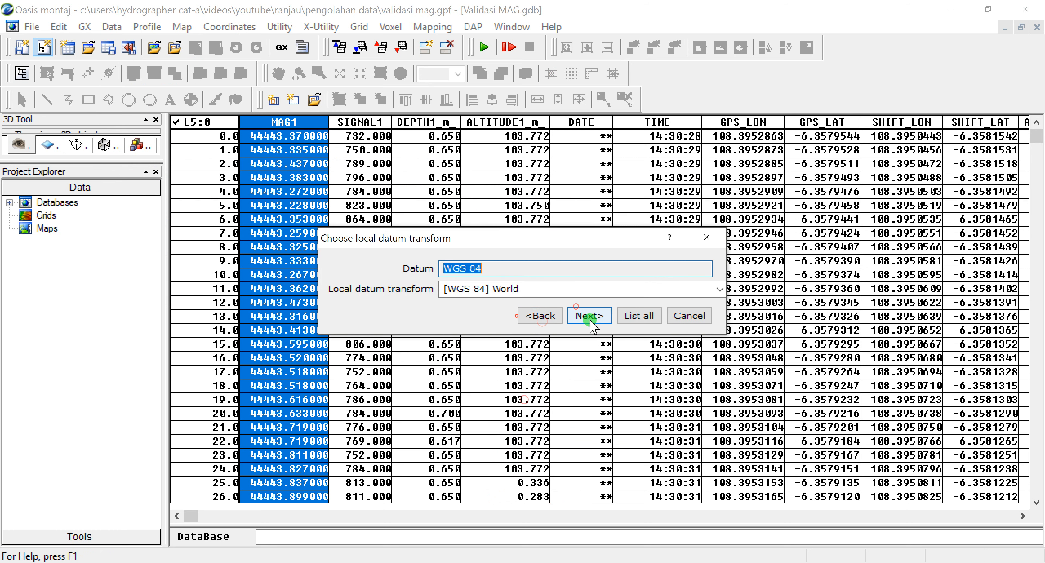
click(589, 316)
click(566, 307)
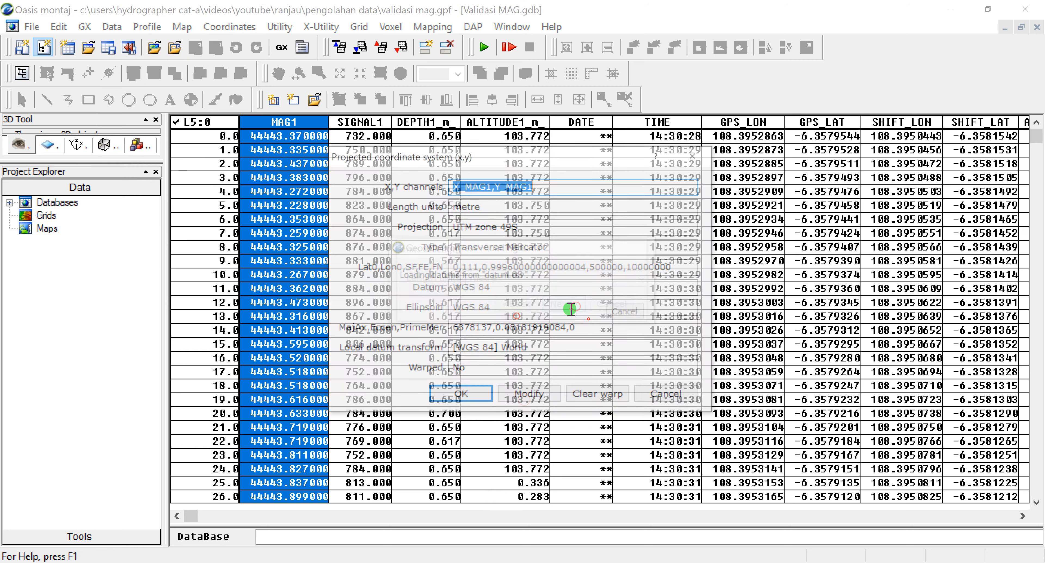
click(468, 396)
- Widen the X_MAG1 and Y_MAG1 columns so that their full coordinate values fit
drag(191, 516, 319, 517)
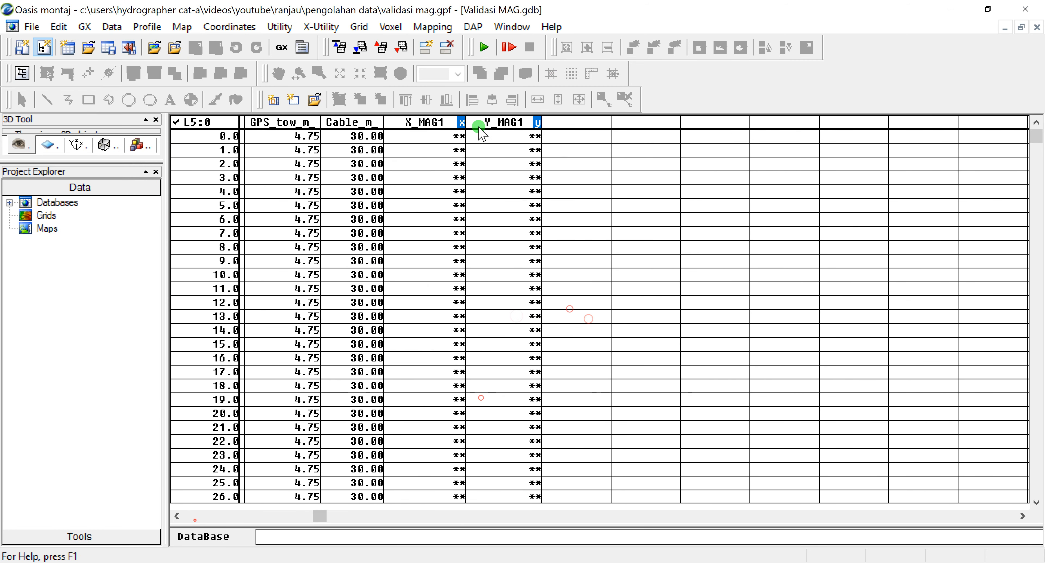
drag(467, 122, 491, 122)
drag(567, 122, 608, 124)
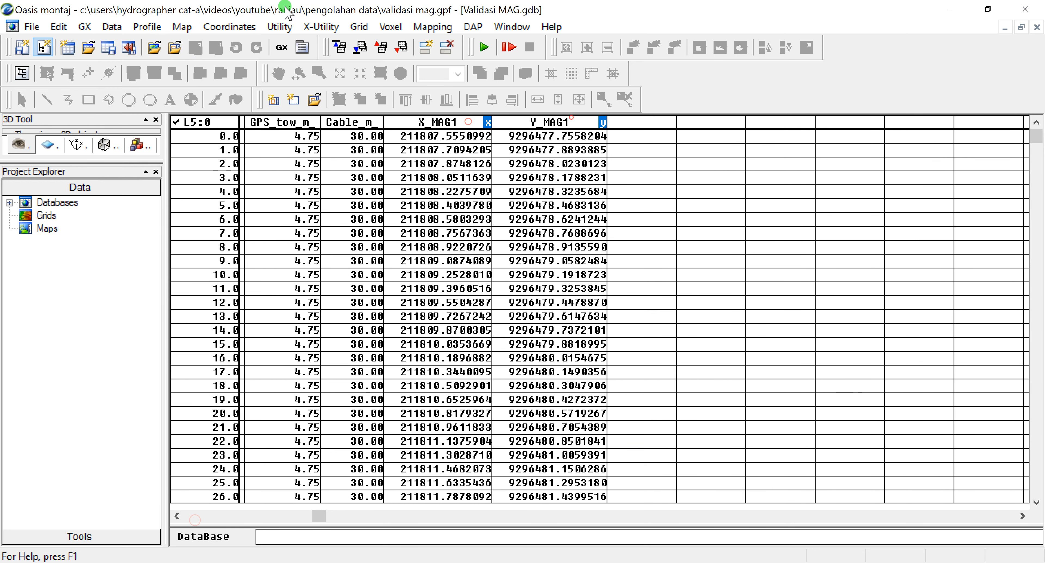
- Go back to the first channels and show the profile of the MAG1 channel for line L5
click(288, 118)
drag(318, 524, 189, 524)
click(283, 120)
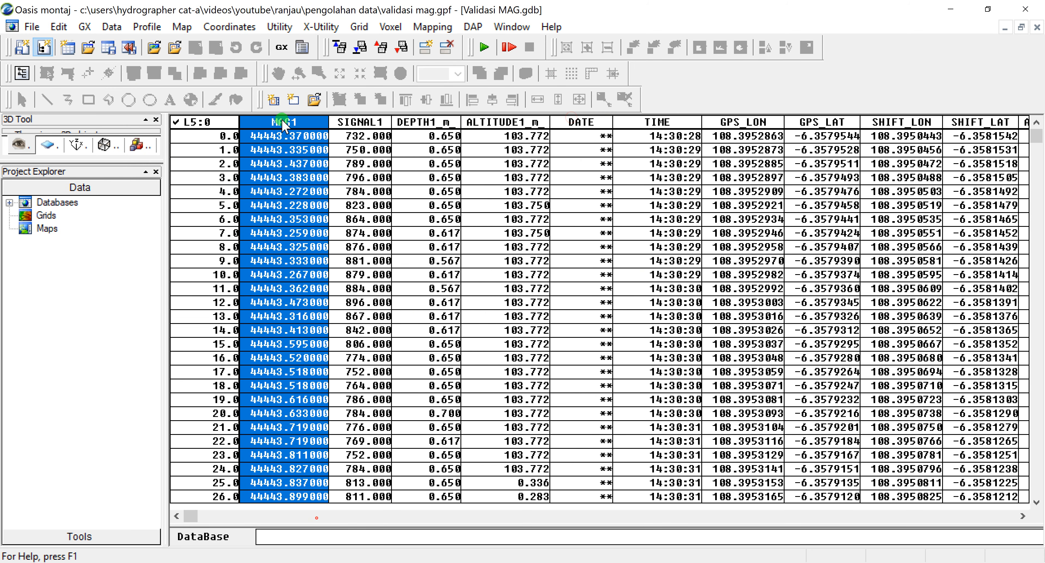
right_click(285, 124)
click(332, 401)
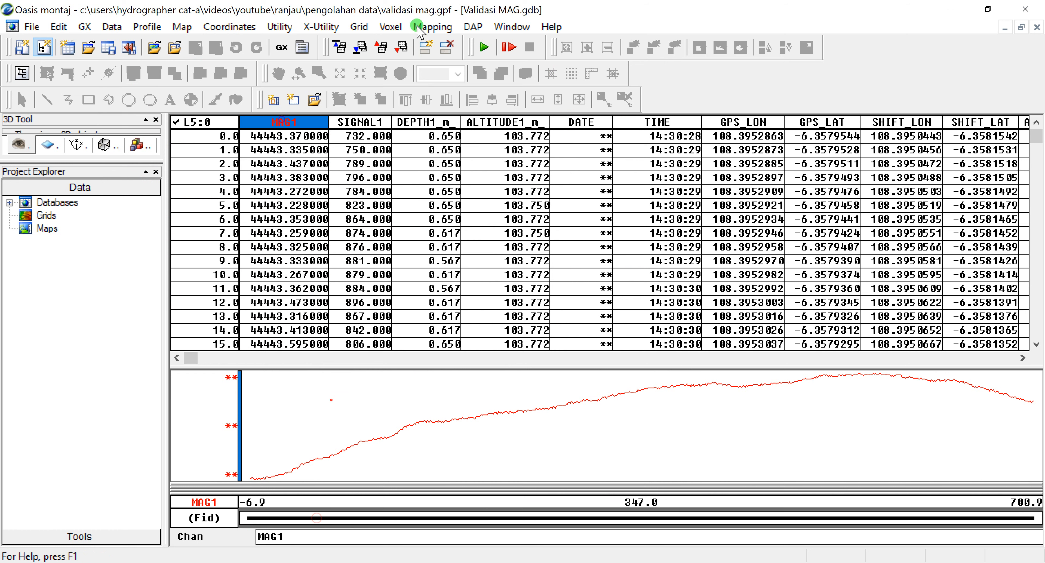
- Examine the MAG1 profile on survey lines L6 and L7, and return to line L5
click(403, 47)
click(403, 48)
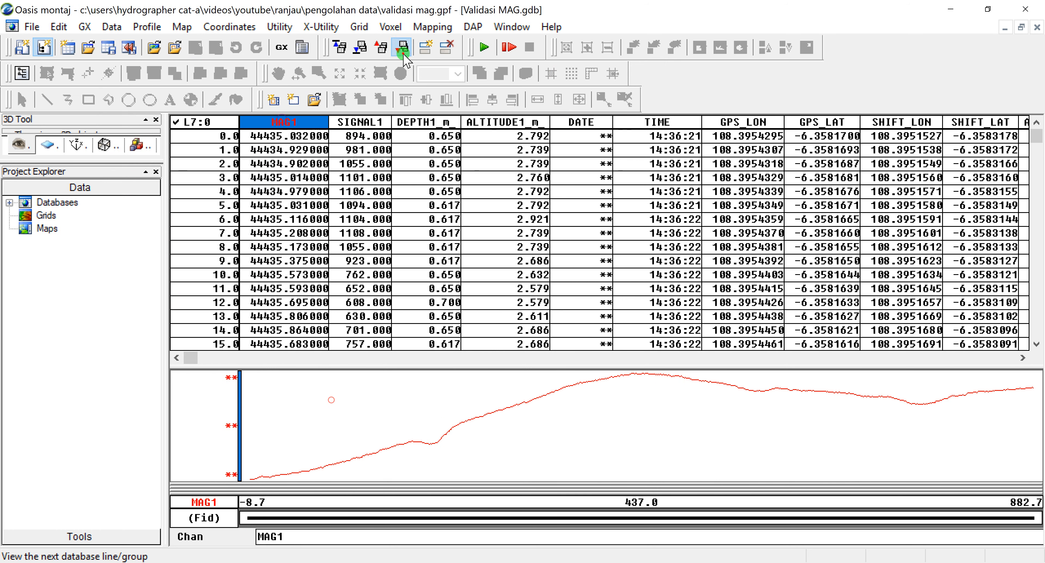
click(382, 48)
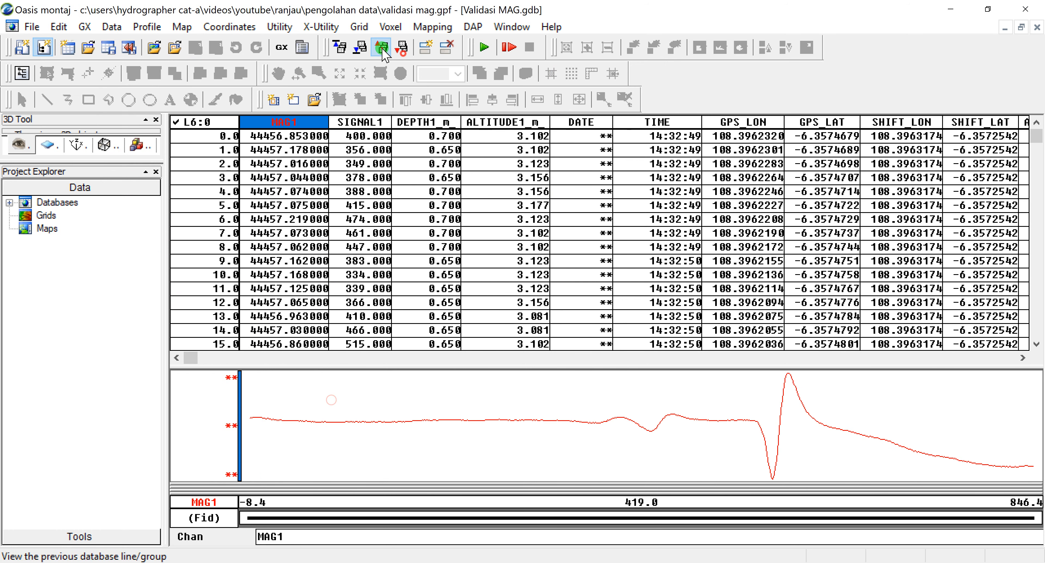
click(382, 48)
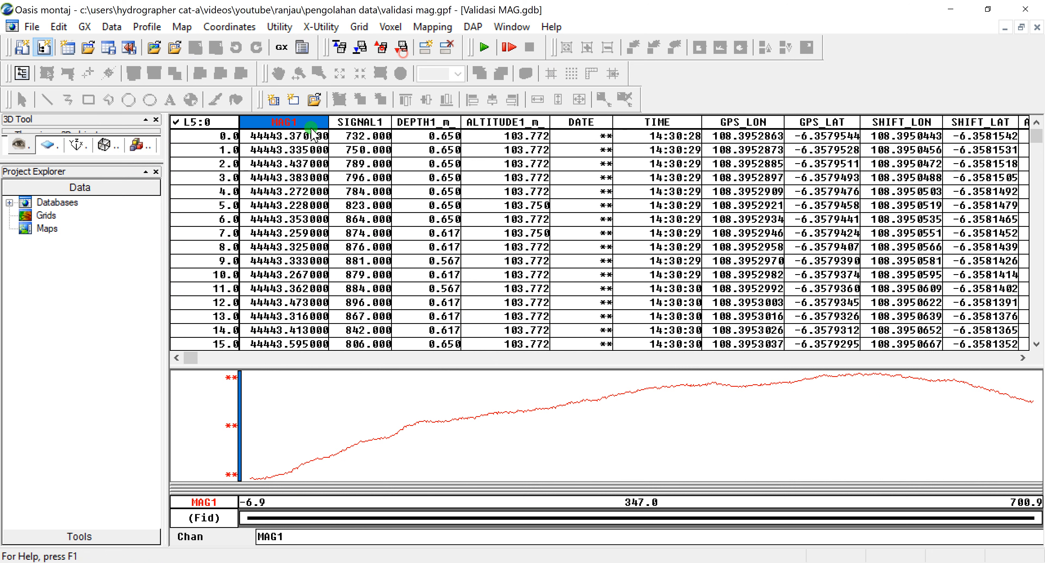
- Show the profile of the ALTITUDE1_m_ channel and remove the MAG1 profile from the graph
click(484, 123)
right_click(485, 124)
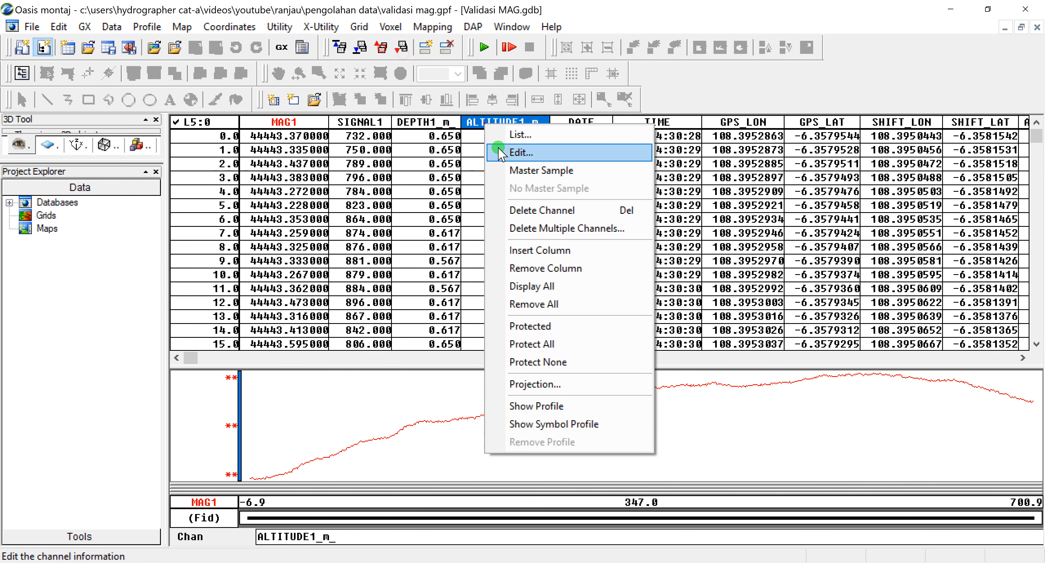
click(533, 410)
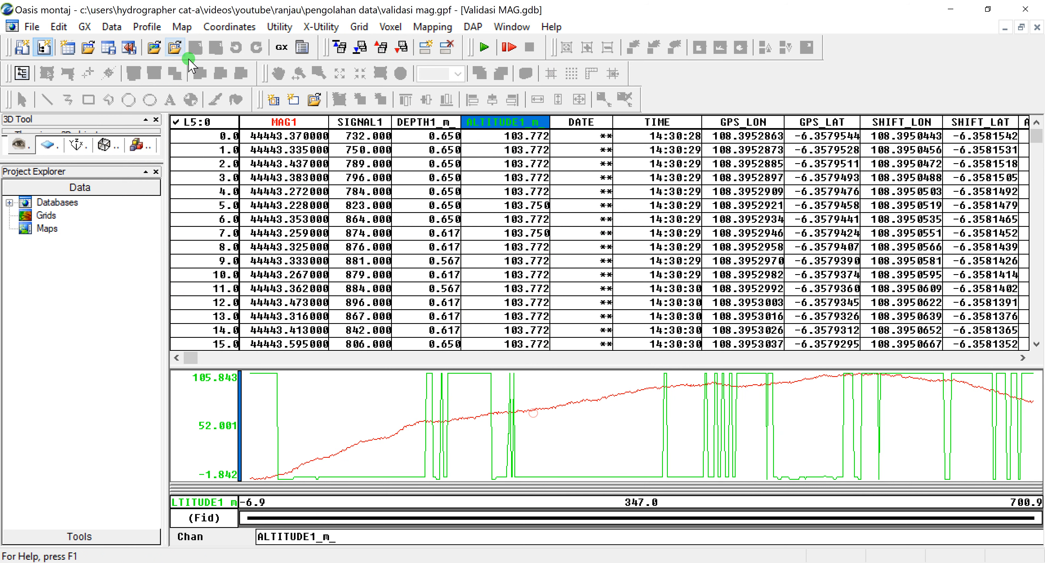
right_click(263, 122)
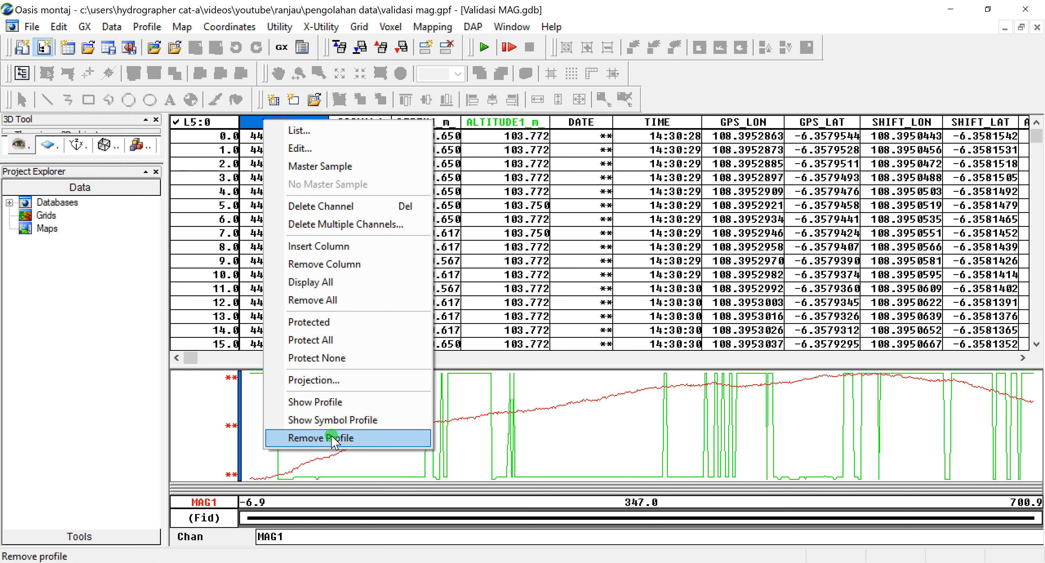
click(329, 439)
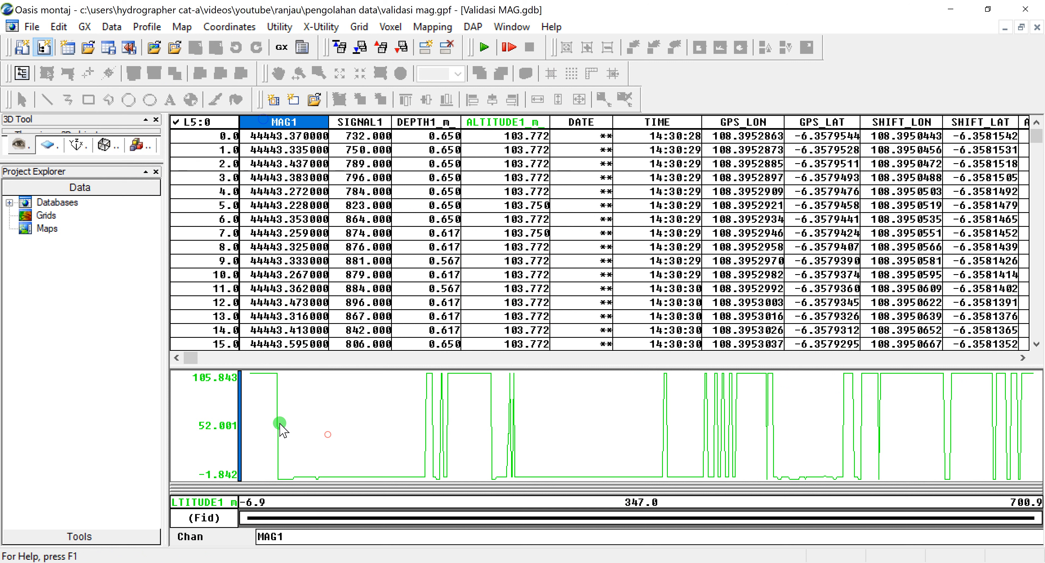
- Delete the block of erroneous high altitude values at the very start of the L5 ALTITUDE1_m_ profile
click(486, 127)
drag(281, 461, 248, 450)
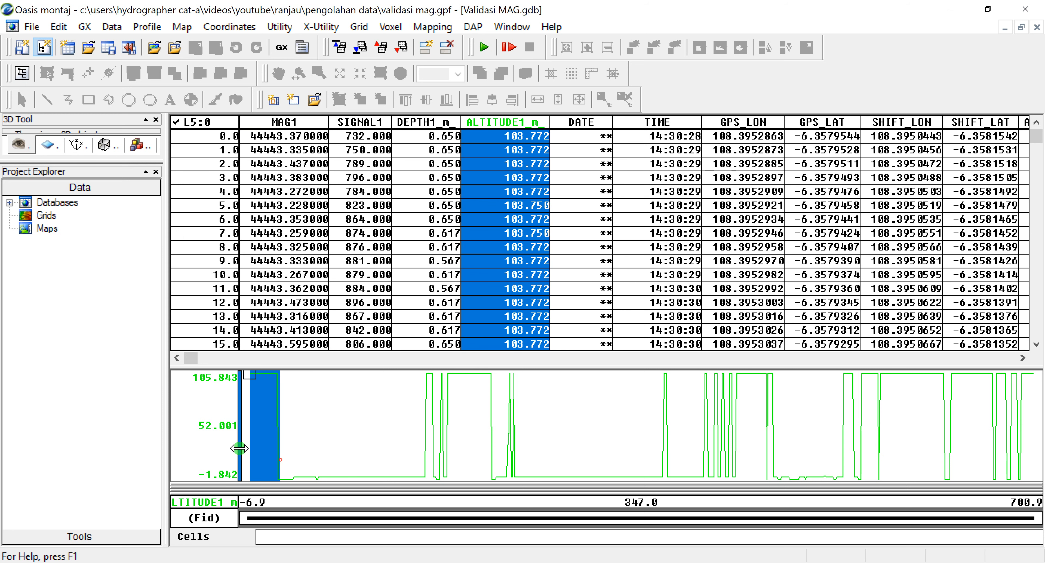
click(392, 470)
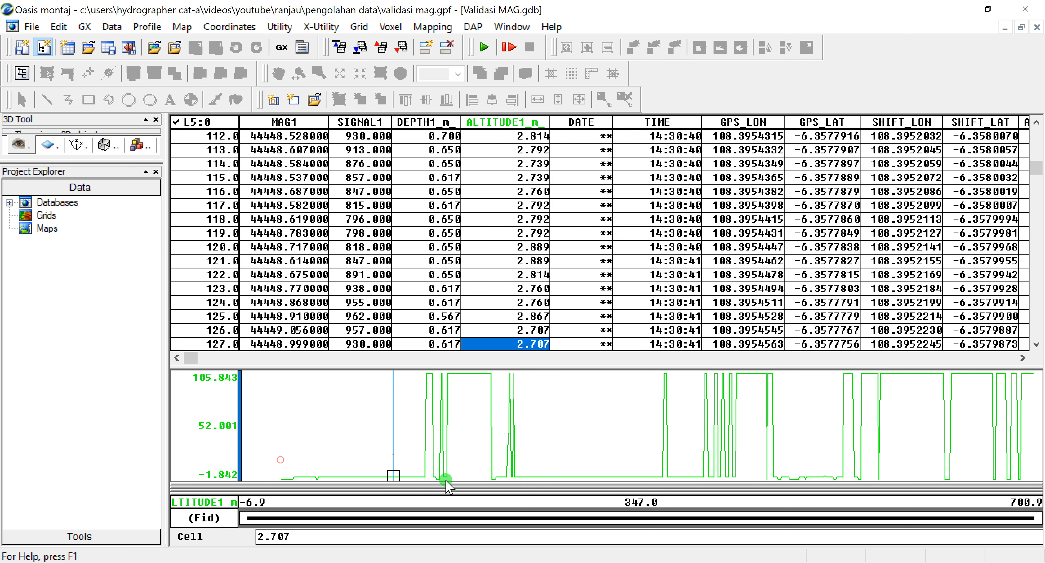
- Delete the next altitude spikes on line L5, from about fiducial 152 to just beyond 237, by selecting each spiked section in the profile
drag(420, 477, 437, 482)
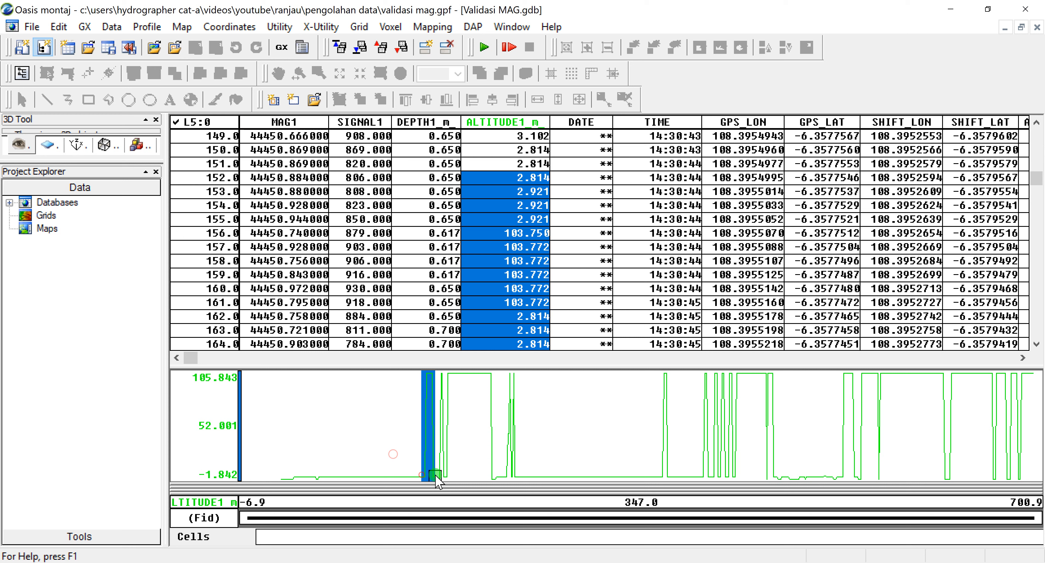
key(Delete)
drag(440, 475, 517, 474)
key(Delete)
key(Delete)
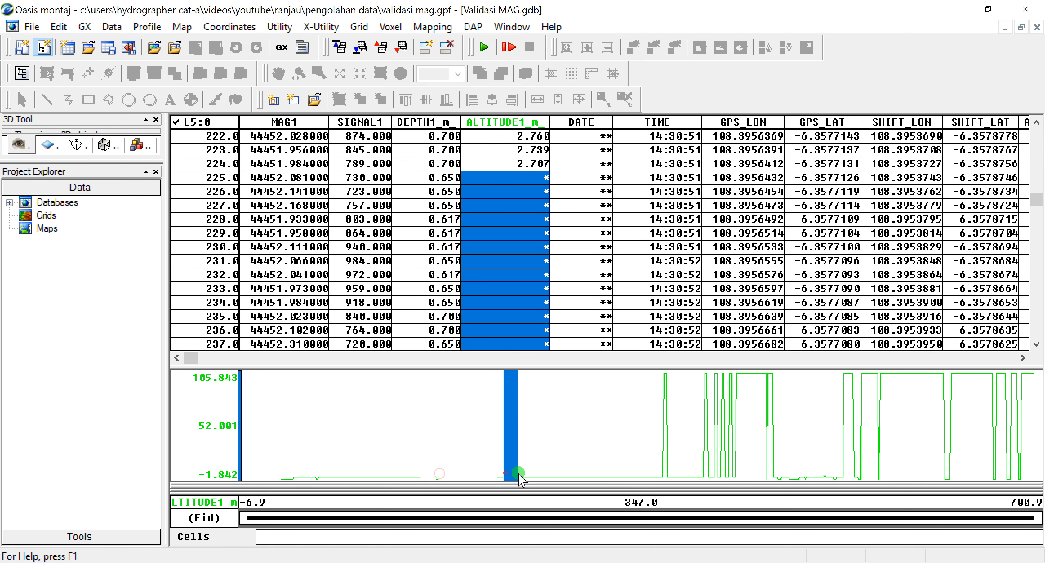
- Delete the remaining high altitude spikes on line L5, from just past the middle to the end of the line, and rescale the profile
click(661, 477)
drag(661, 478, 1036, 484)
key(Delete)
key(Delete)
key(Delete)
right_click(662, 435)
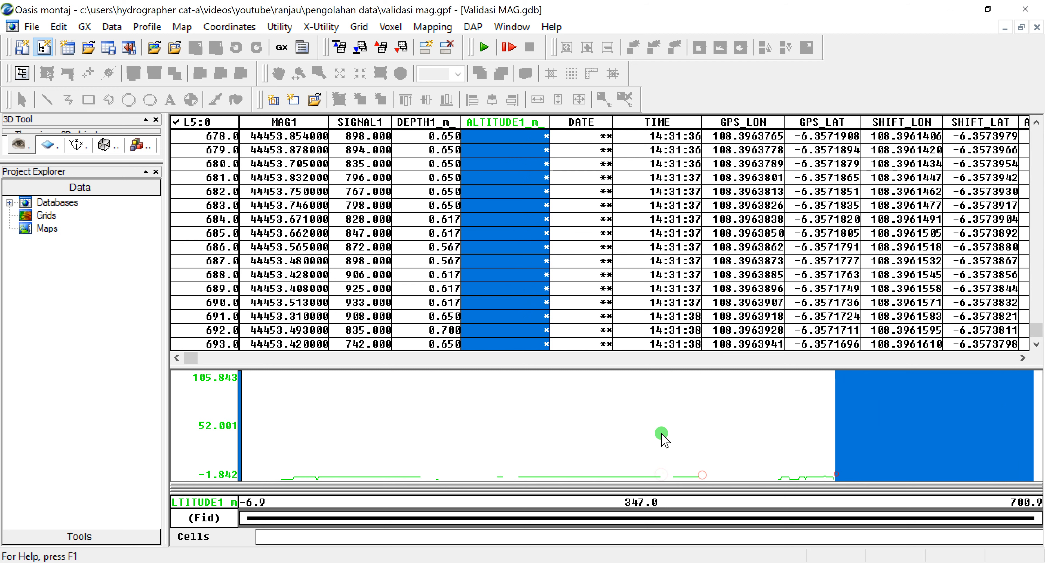
click(706, 341)
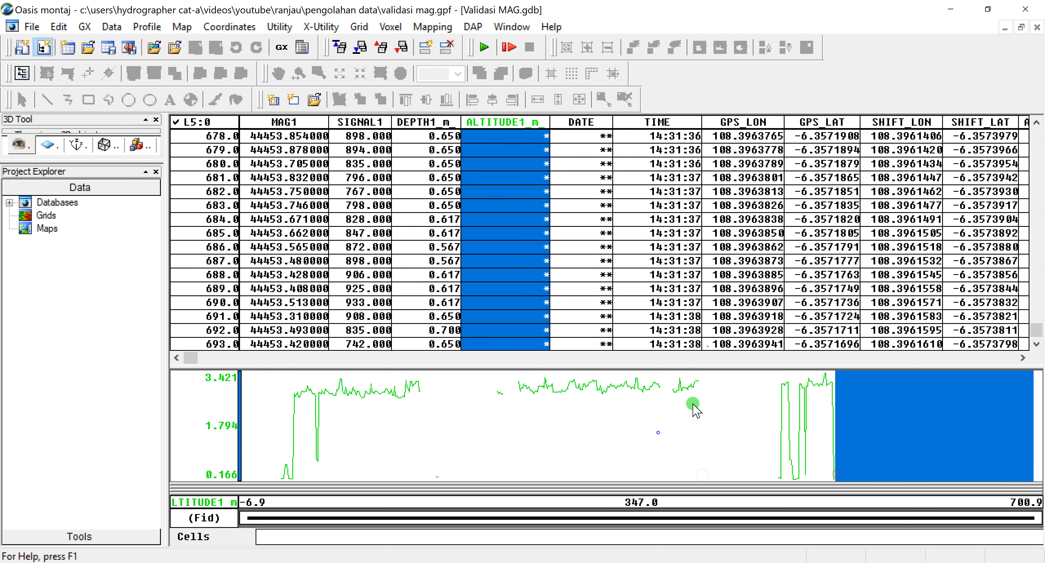
click(639, 433)
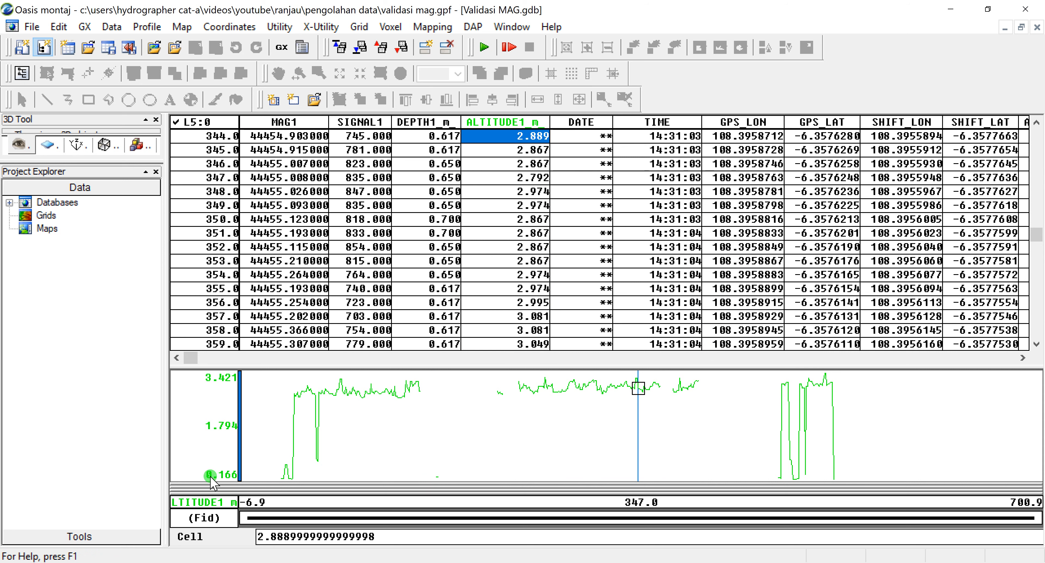
- Delete the low altitude values near the start of line L5, around fiducials 28 to 41 and 56 to 64
drag(293, 476, 281, 477)
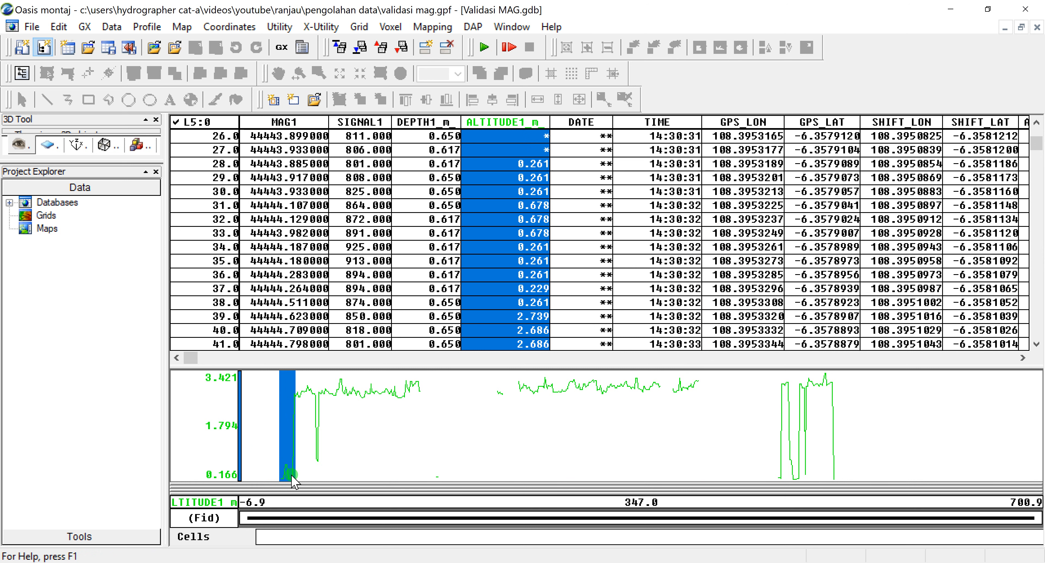
key(Delete)
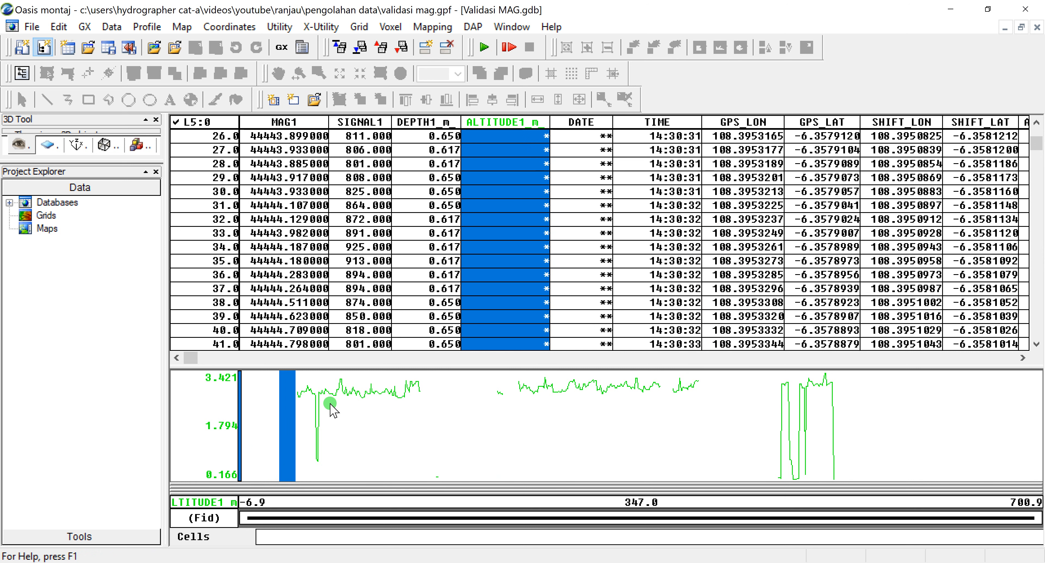
drag(321, 398, 312, 400)
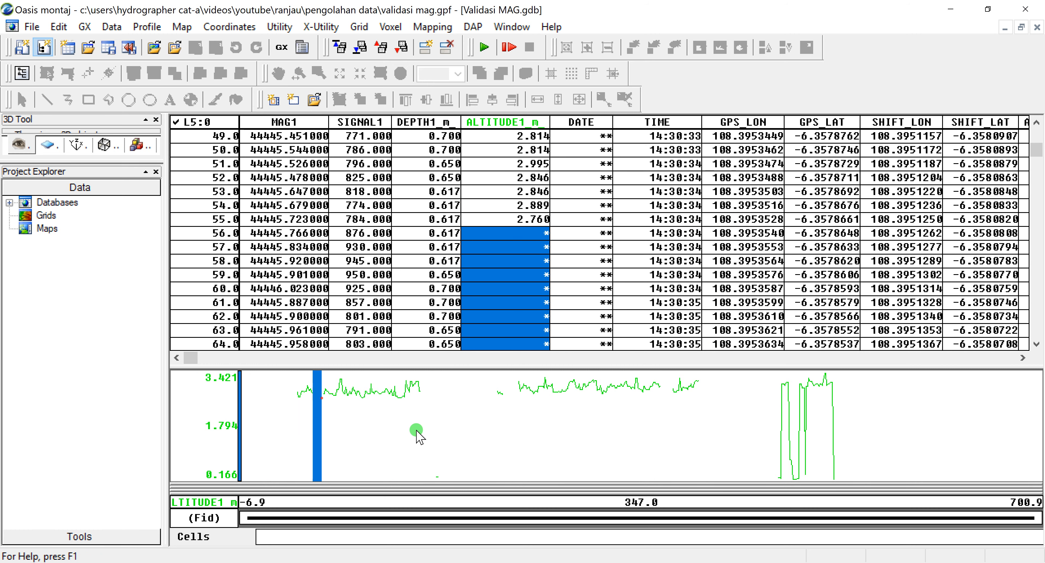
- Delete the low altitude dropouts around the last short profile segment of line L5 and rescale the profile
click(805, 398)
mouse_move(805, 399)
mouse_down()
mouse_move(781, 401)
mouse_move(829, 394)
mouse_move(770, 399)
mouse_up()
key(Delete)
key(Delete)
key(Delete)
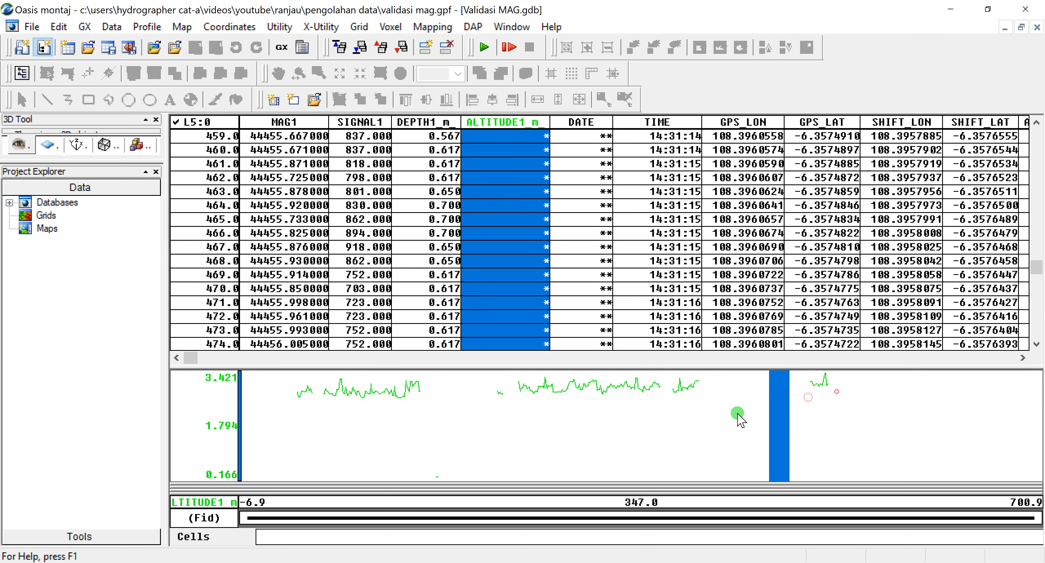
right_click(737, 415)
click(763, 321)
click(701, 427)
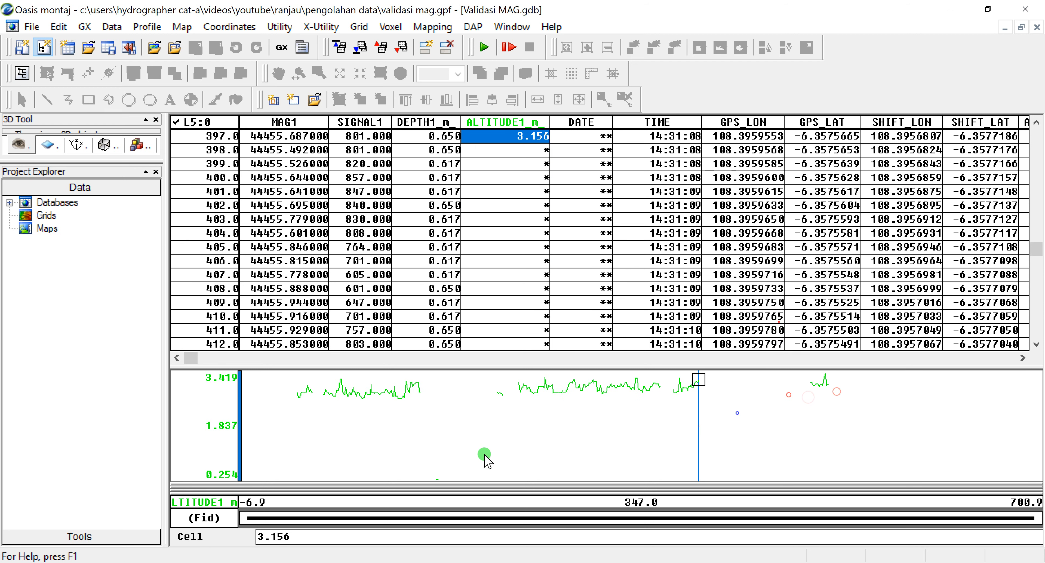
- On line L6, delete the two narrow altitude spikes near the start and the long spiked section up to about fiducial 566
click(401, 48)
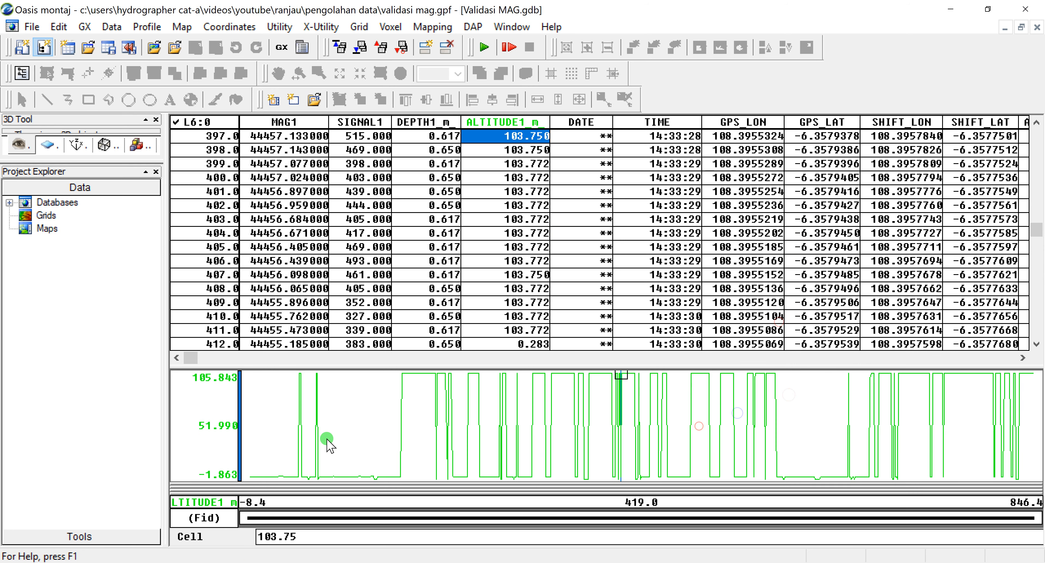
mouse_move(305, 472)
mouse_down()
mouse_move(296, 472)
mouse_move(318, 473)
mouse_up()
drag(400, 477, 787, 471)
key(Delete)
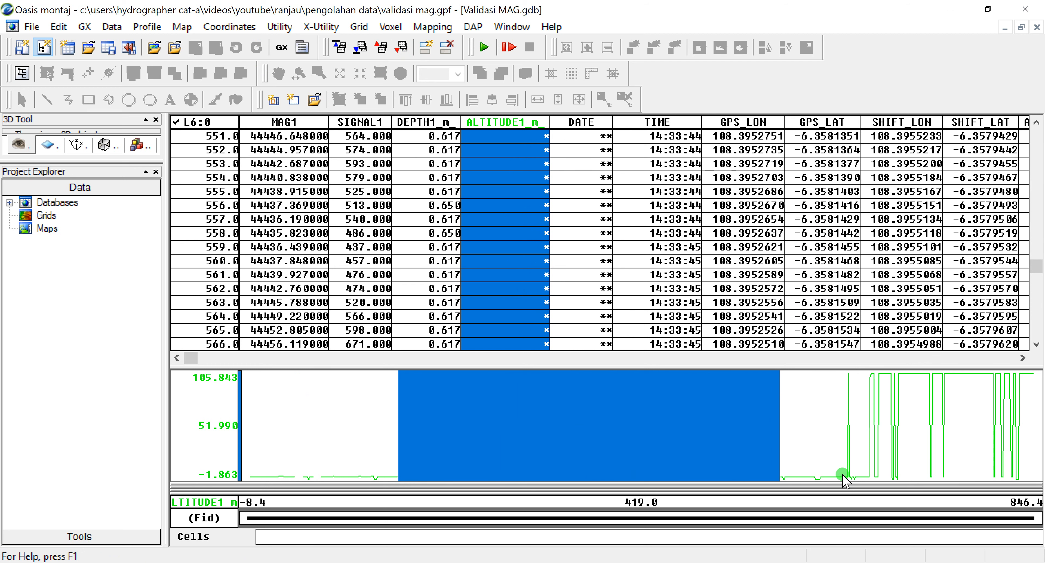
- Delete the isolated altitude spike and the spiked section running to the end of line L6, and rescale the profile
drag(844, 475, 1038, 473)
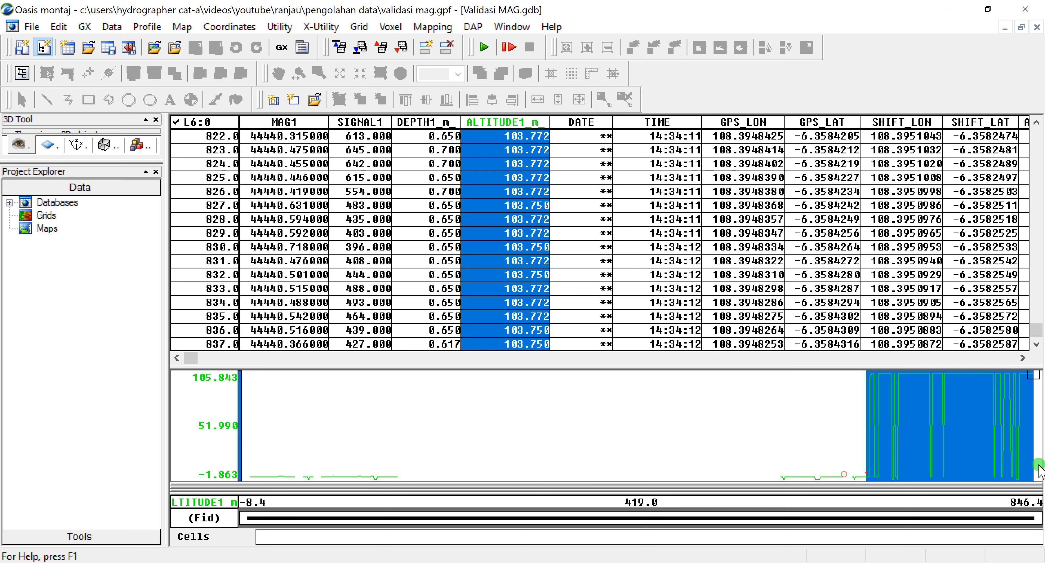
key(Delete)
right_click(711, 438)
click(748, 348)
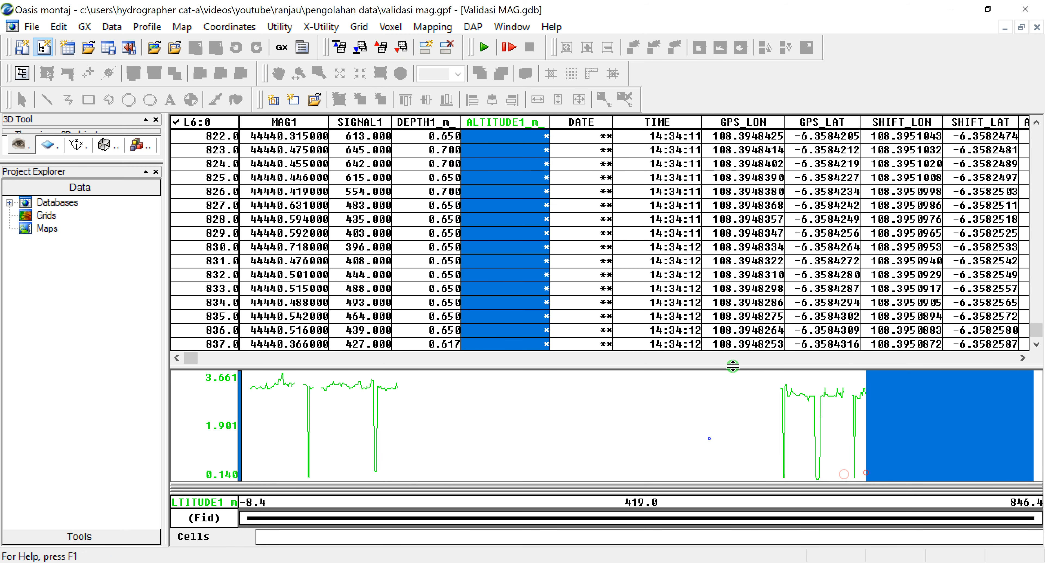
click(500, 433)
- Delete the low altitude dropouts in the first and last remaining sections of line L6 and rescale the profile
click(378, 408)
drag(378, 408, 304, 406)
key(Delete)
click(312, 405)
key(Delete)
click(785, 406)
drag(787, 409, 851, 408)
key(Delete)
key(Delete)
click(858, 405)
key(Delete)
right_click(671, 433)
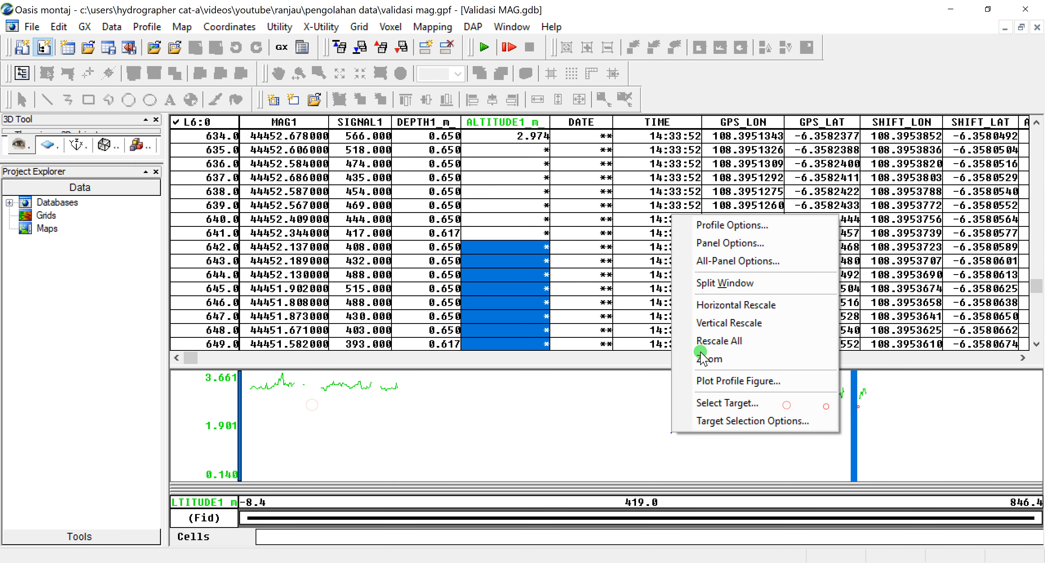
click(719, 341)
click(589, 445)
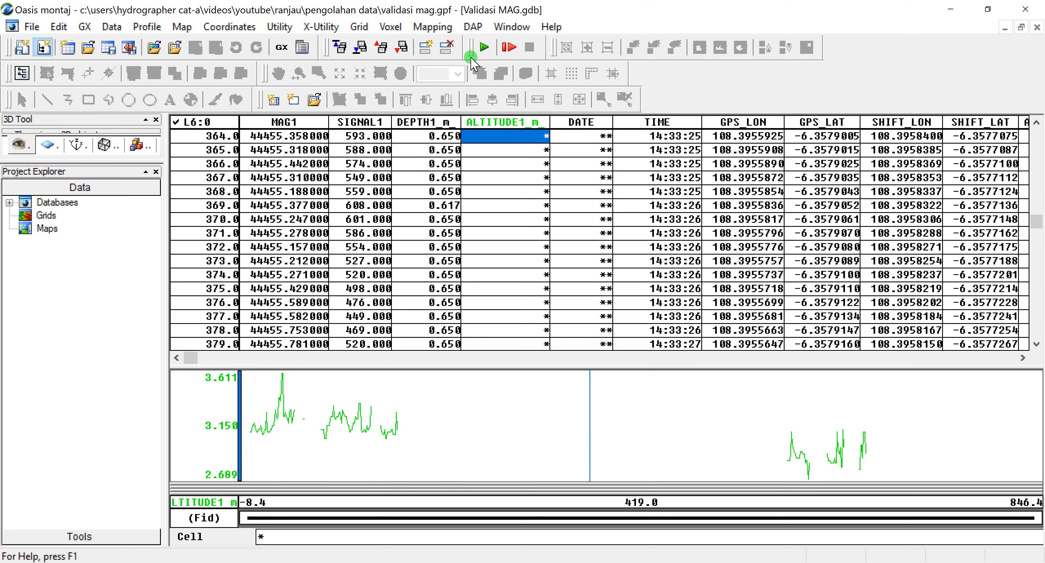
- On line L7, delete each high altitude spike in the second half of the profile, and rescale the profile
click(401, 48)
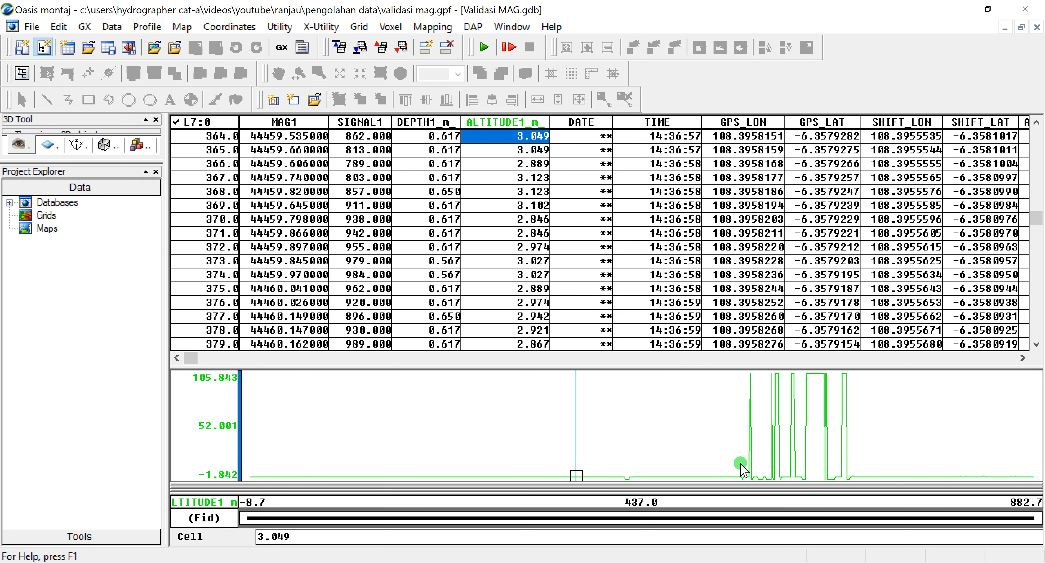
drag(746, 480, 850, 481)
click(766, 478)
key(Delete)
key(Delete)
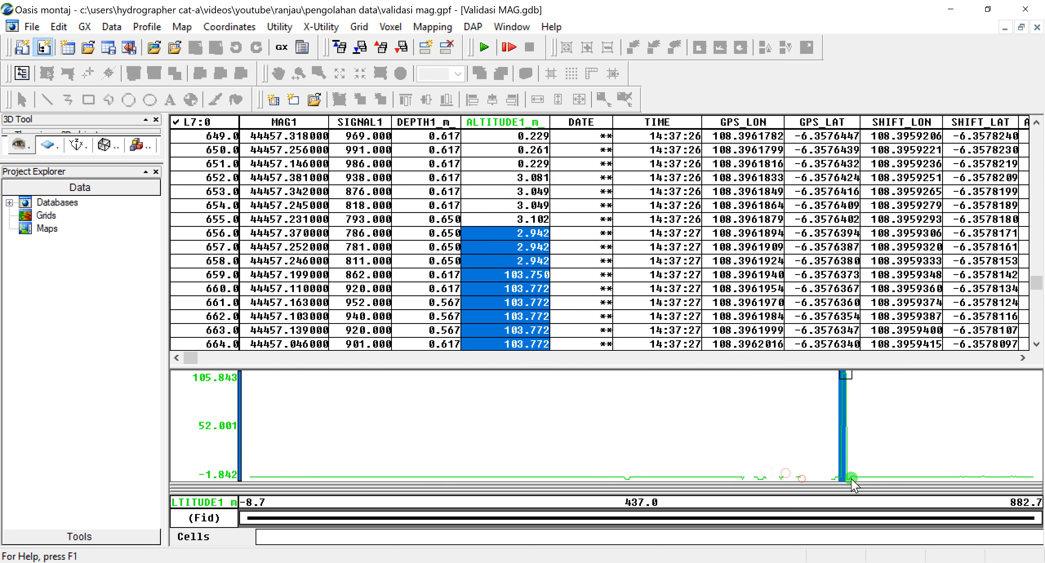
key(Delete)
right_click(784, 444)
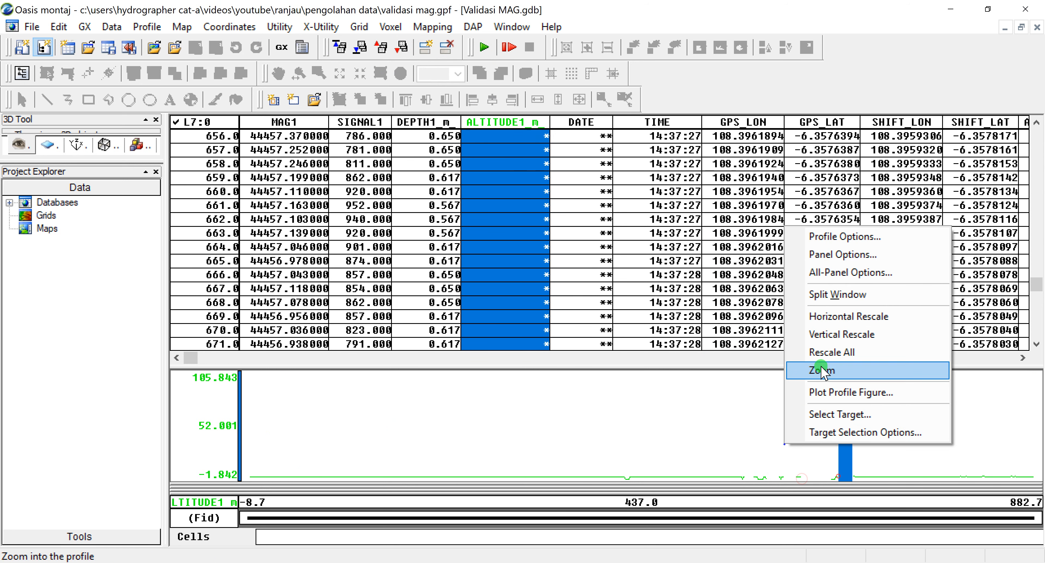
click(831, 352)
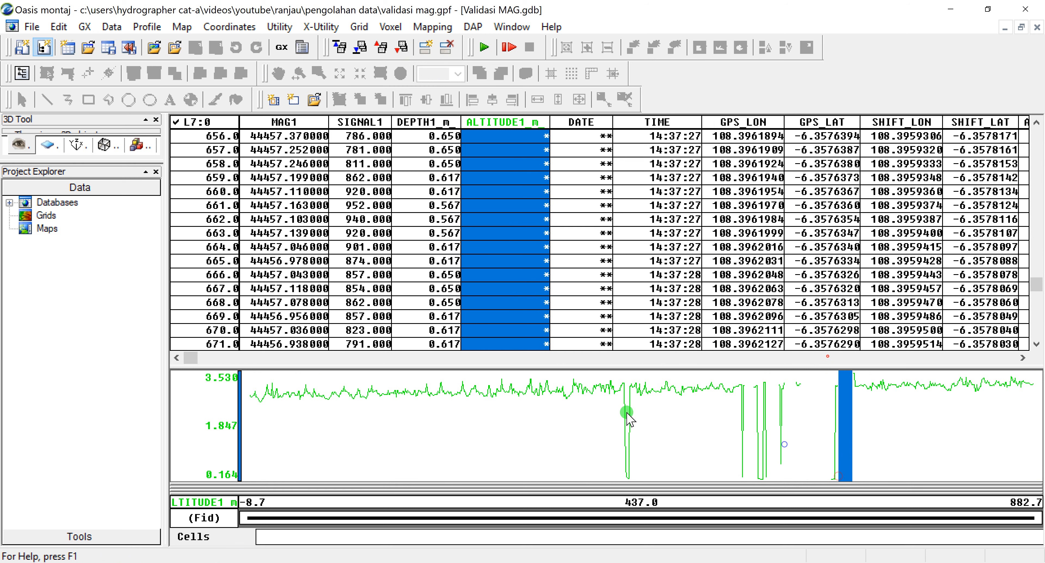
- Delete the low altitude dropouts on line L7, from about fiducial 414 to about 655, and rescale the profile vertically
drag(622, 412, 632, 411)
key(Delete)
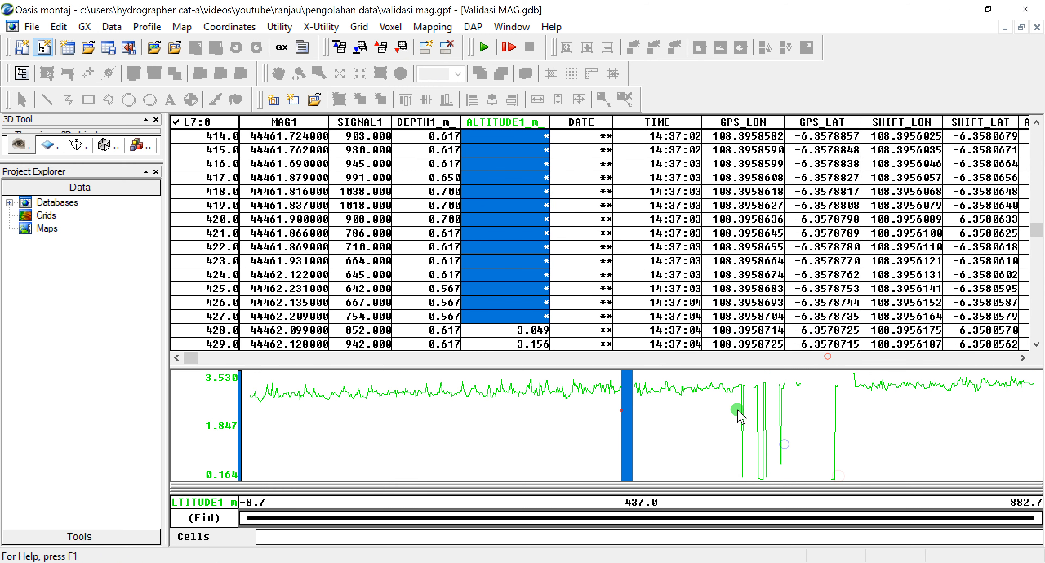
drag(739, 410, 837, 402)
key(Delete)
key(Delete)
key(Delete)
right_click(859, 434)
click(892, 336)
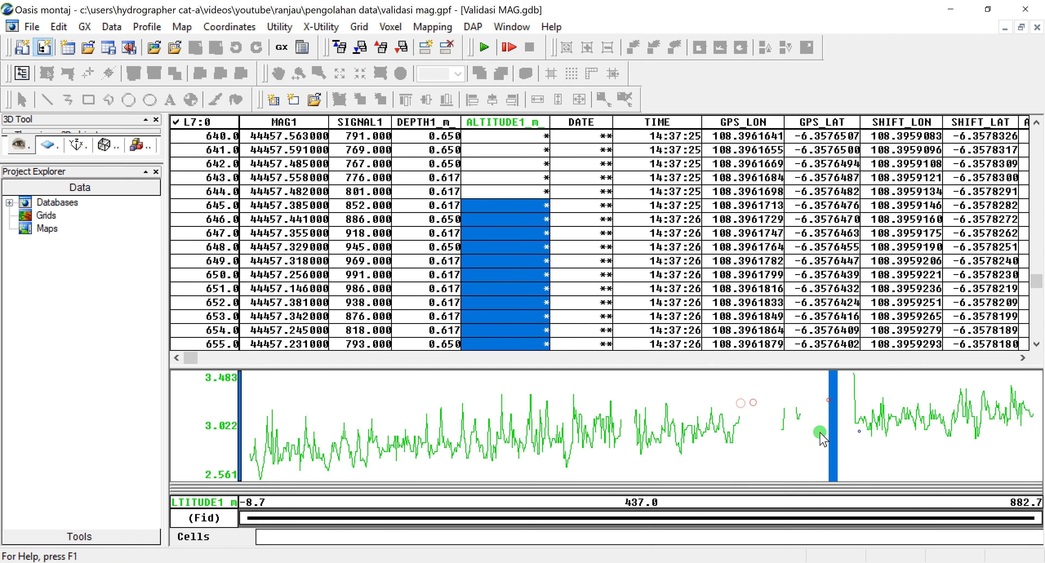
click(847, 426)
- Return to line L5 and interpolate its altitude gaps, with ALTITUDE1_m_ as X and Y channel, Linear fill and no dummy-edge filling
click(401, 47)
click(381, 47)
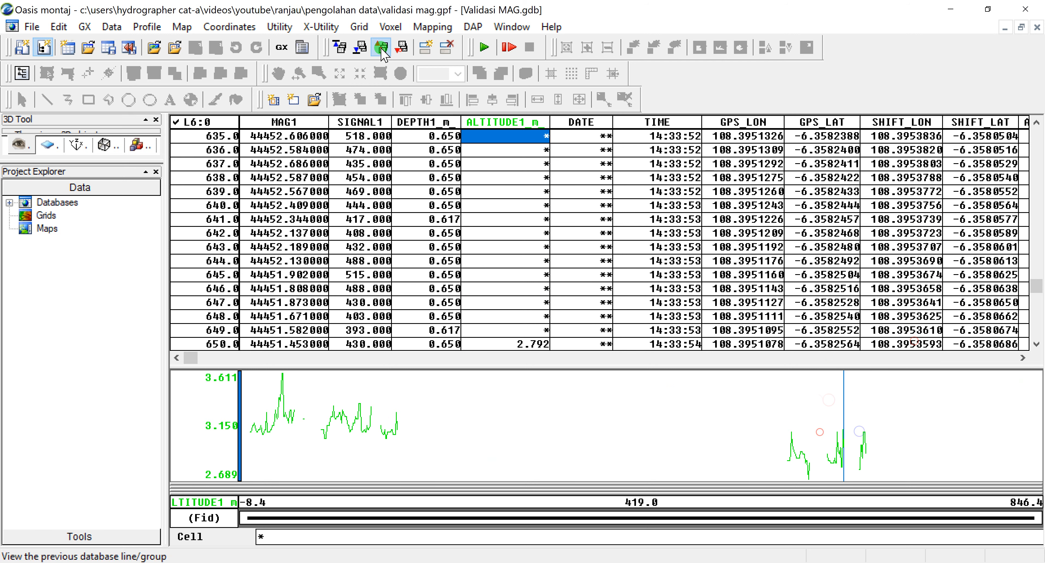
click(380, 48)
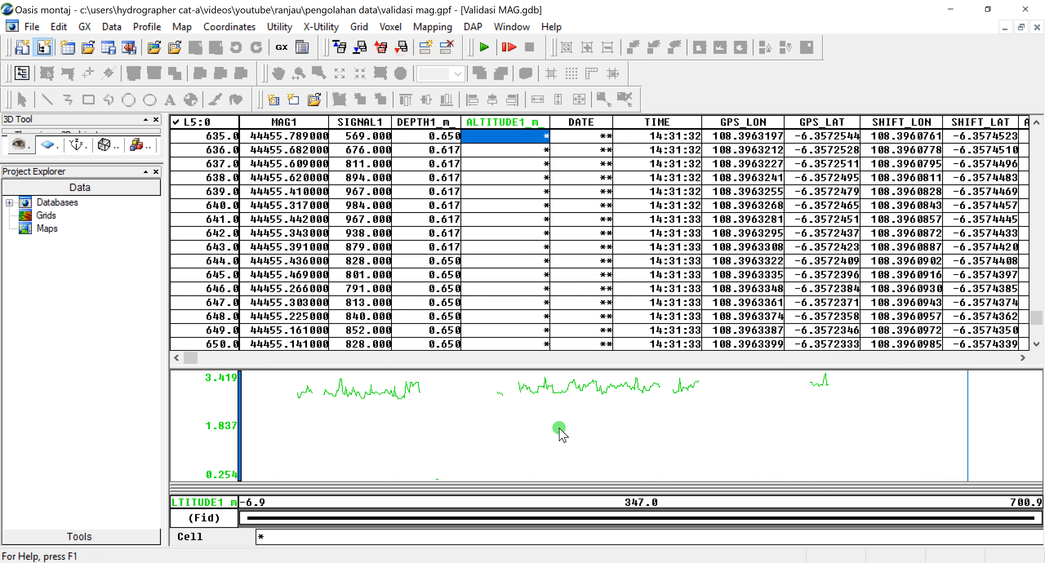
click(230, 27)
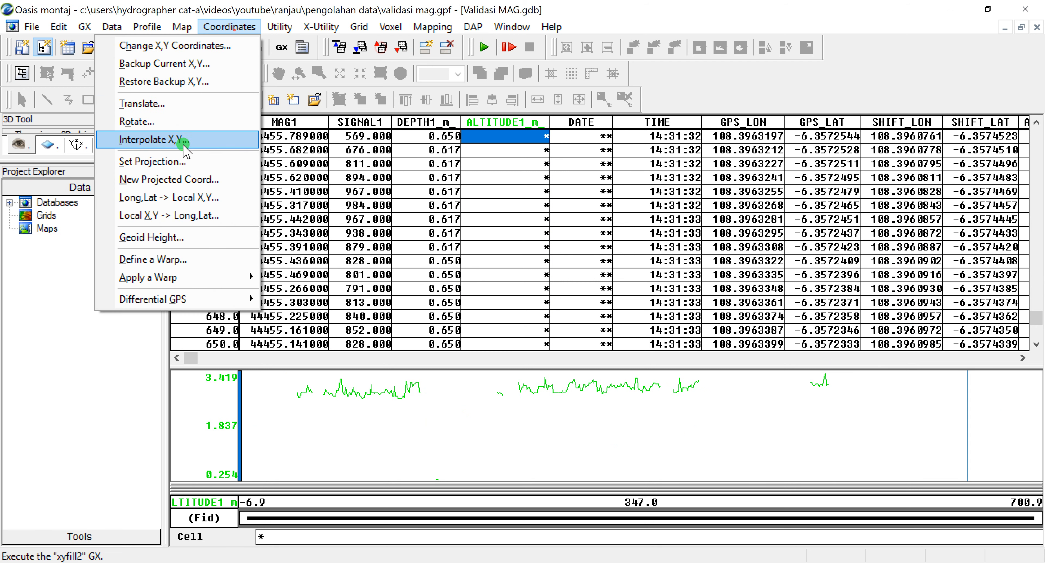
click(245, 140)
click(637, 247)
scroll(615, 280, up, 3)
click(611, 267)
click(637, 269)
click(608, 284)
click(566, 336)
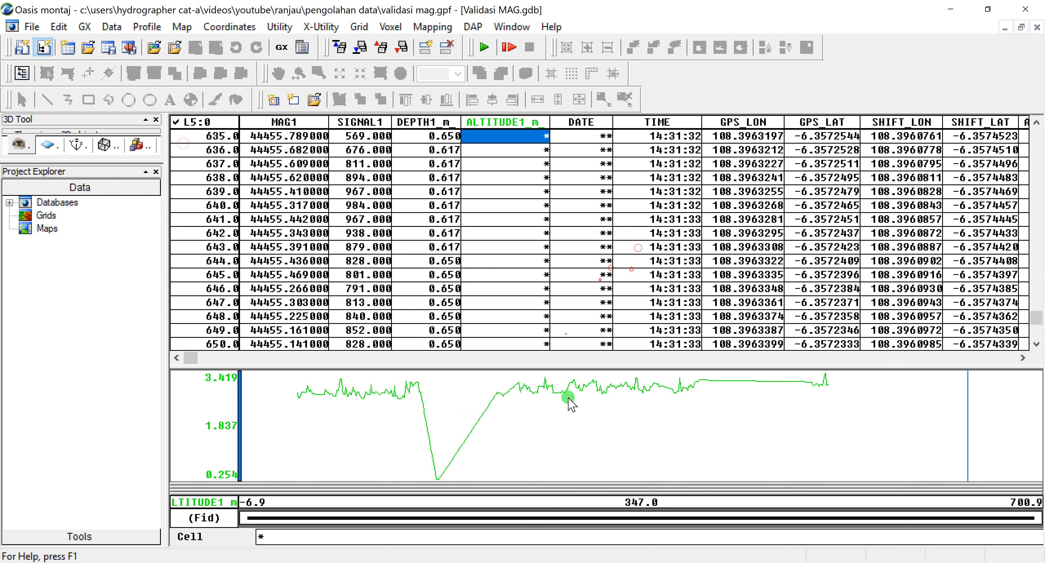
click(569, 410)
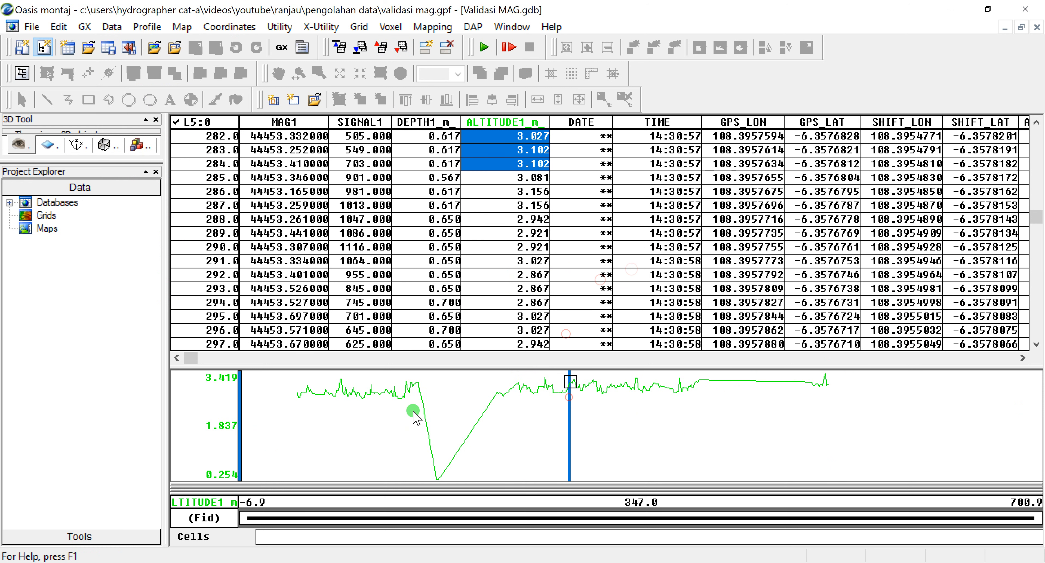
- Delete the V-shaped altitude dip between the first two good sections of line L5, including its lowest point
drag(423, 424, 500, 444)
key(Delete)
drag(418, 408, 437, 410)
key(Delete)
click(454, 423)
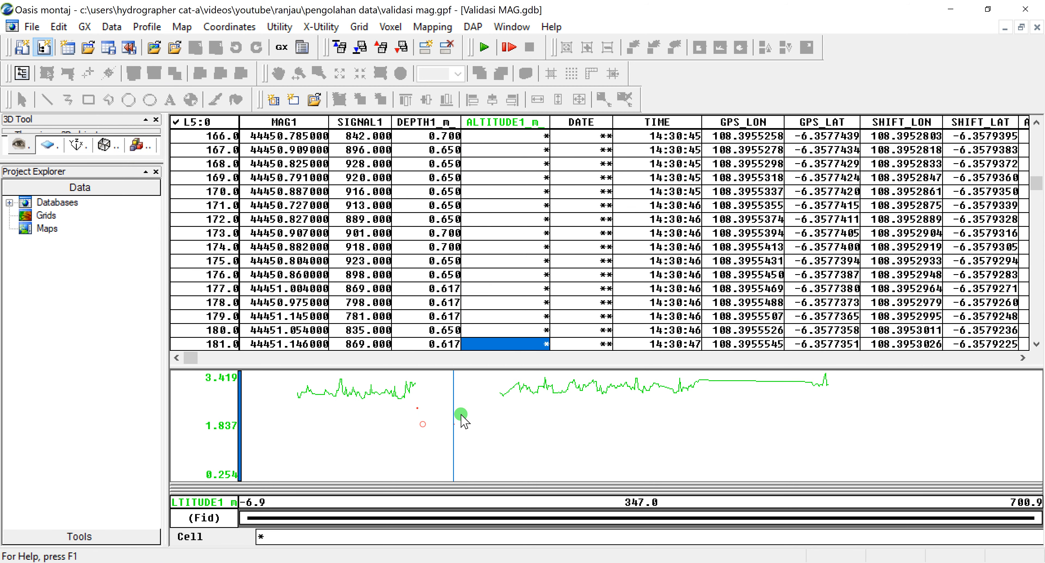
- Interpolate the ALTITUDE1_m_ channel again with the same Linear settings to bridge the new gap on line L5
right_click(463, 411)
click(240, 23)
click(229, 27)
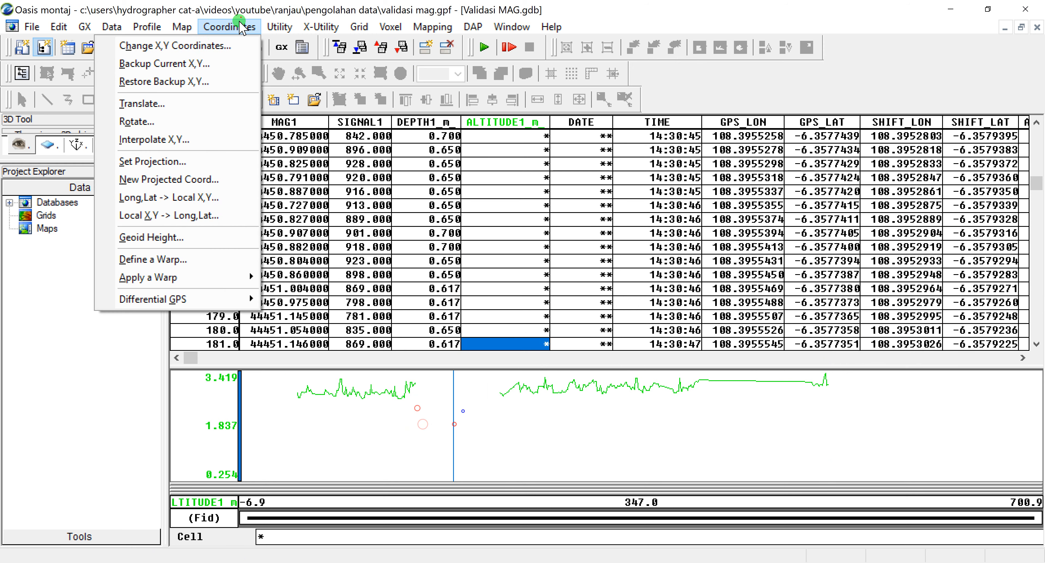
click(171, 139)
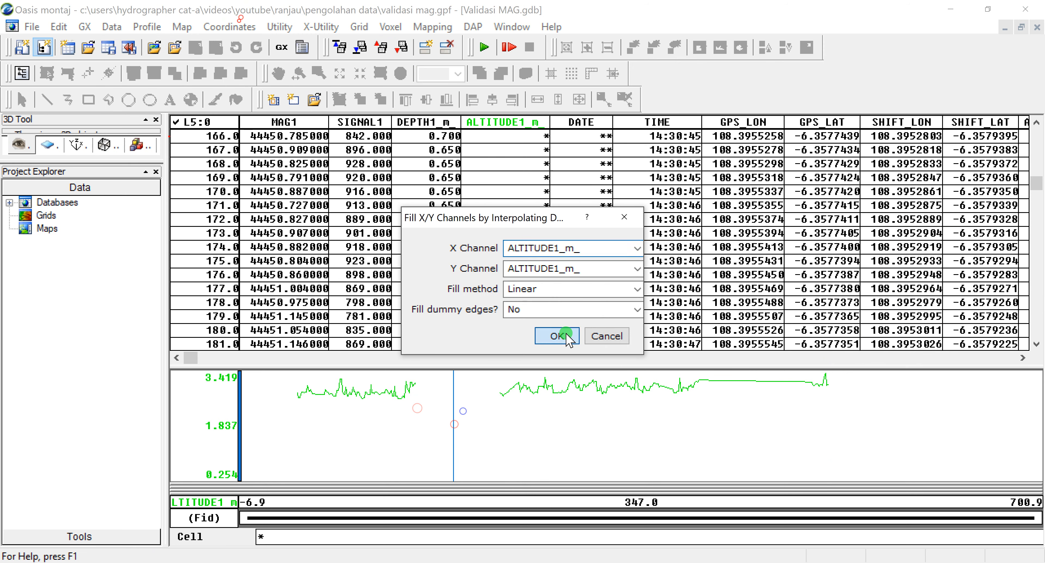
click(557, 336)
click(464, 429)
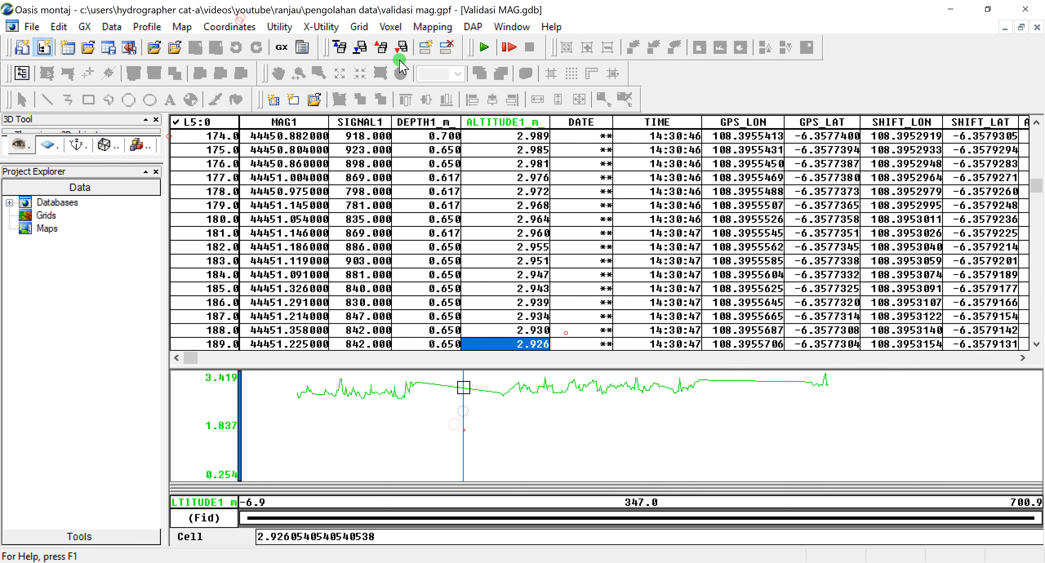
- Check the interpolated altitude profiles on lines L6 and L7, and return to line L5
click(402, 49)
click(401, 48)
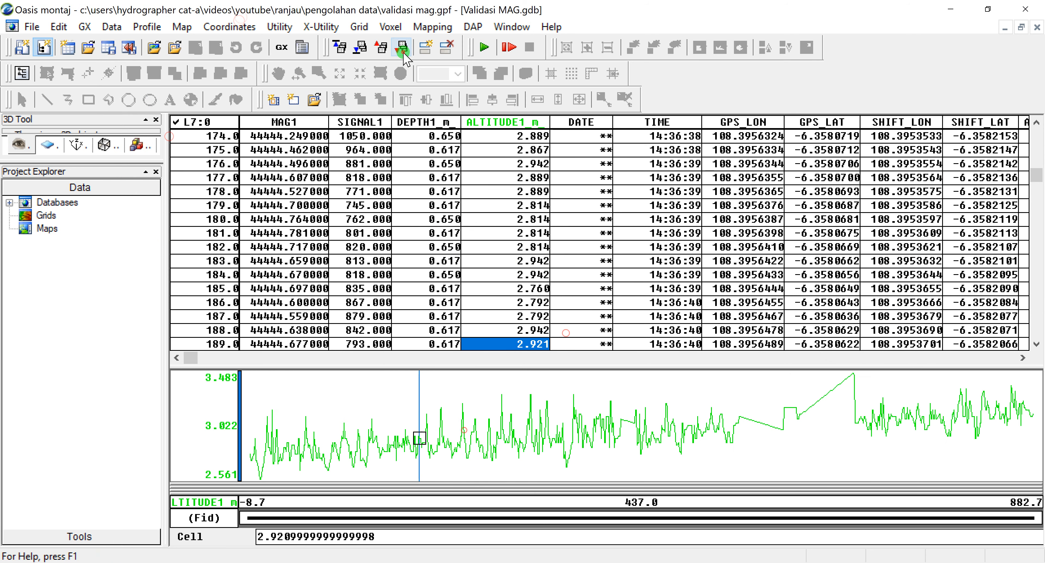
click(816, 415)
click(374, 48)
click(374, 49)
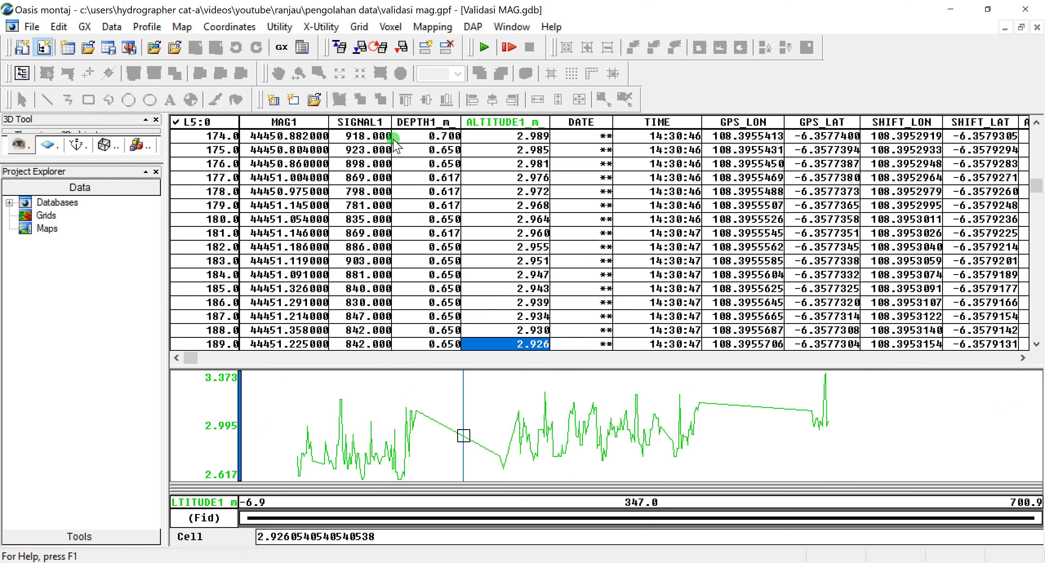
- Show the profile of the MAG1 channel and remove the ALTITUDE1_m_ profile from the graph
right_click(286, 123)
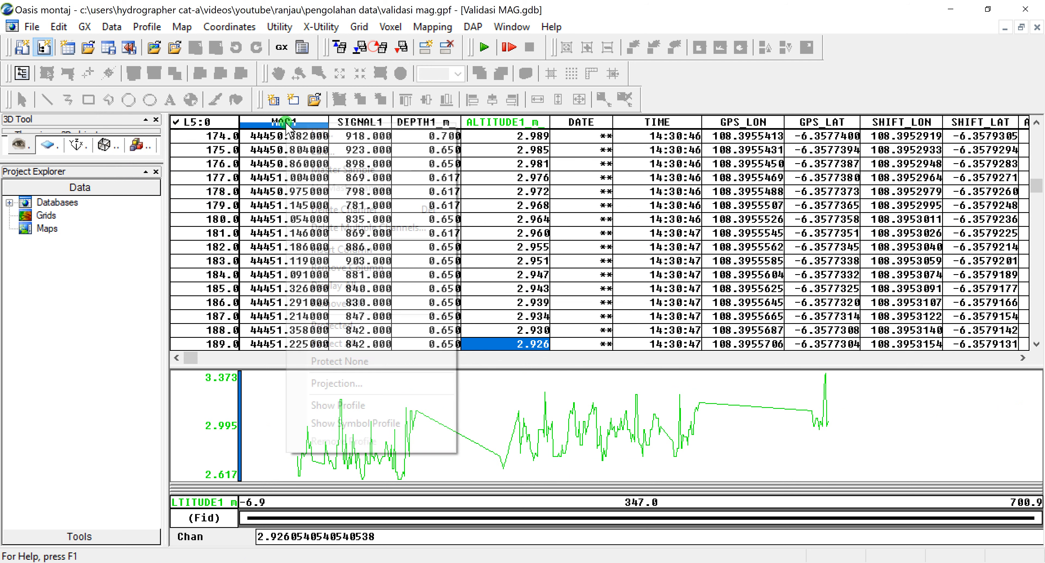
click(332, 405)
right_click(498, 121)
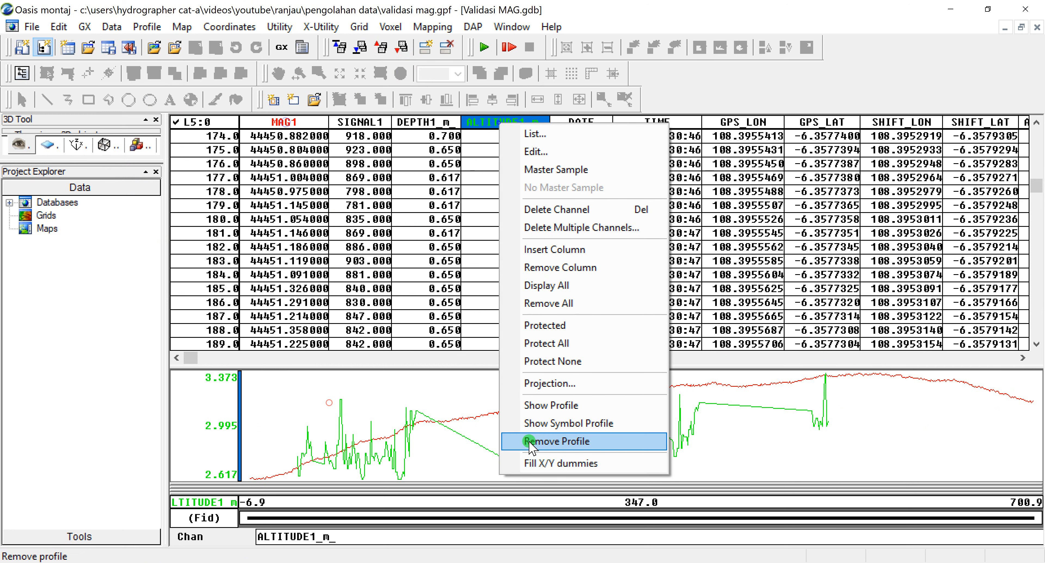
click(549, 436)
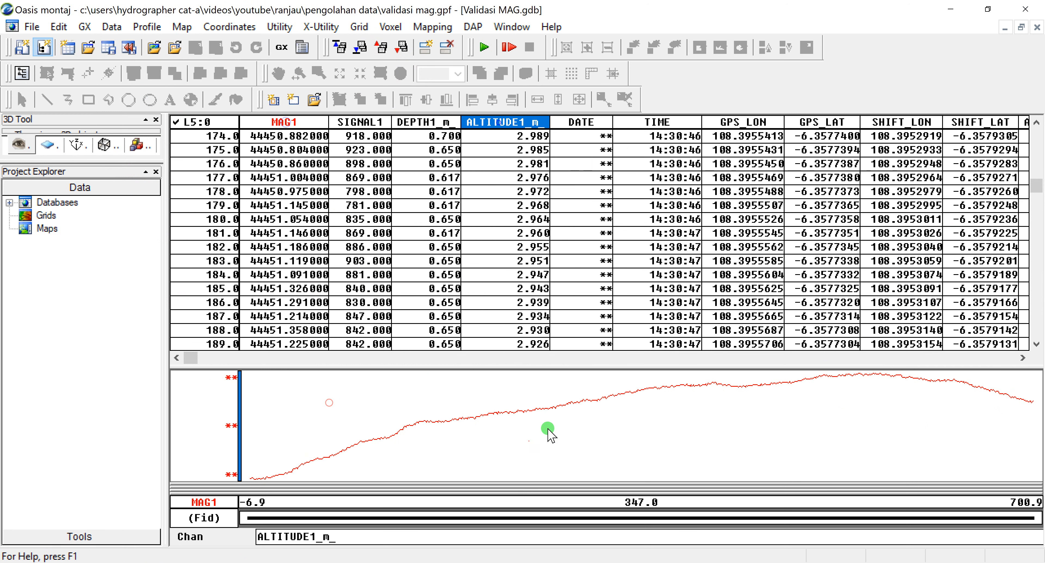
- Apply a B-Spline filter to the MAG1 channel, outputting MAG1_SPLINE with smoothness 0.75 and tension 0.25
click(321, 27)
mouse_move(251, 45)
click(126, 211)
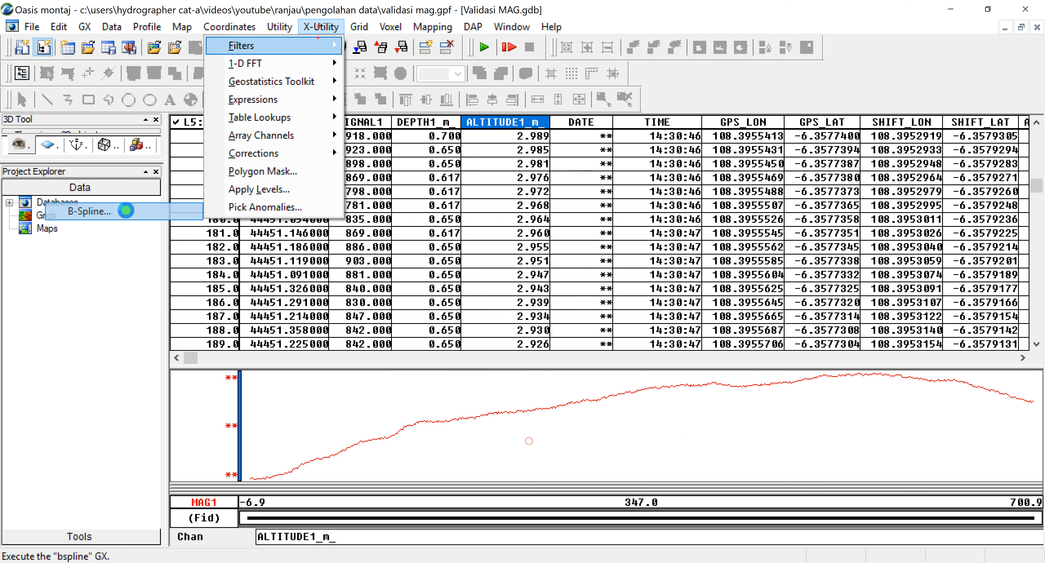
click(650, 250)
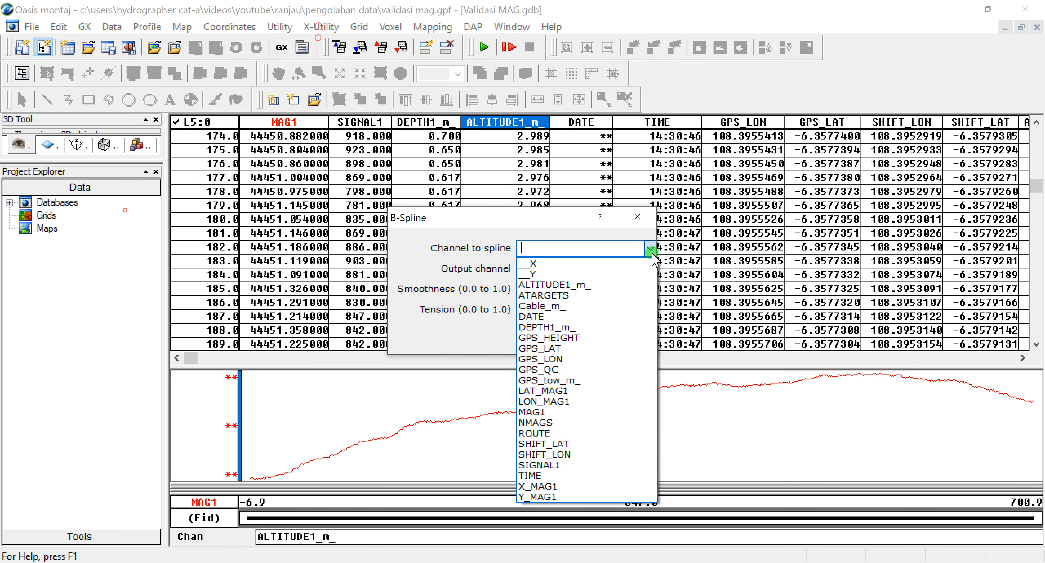
click(576, 412)
click(594, 268)
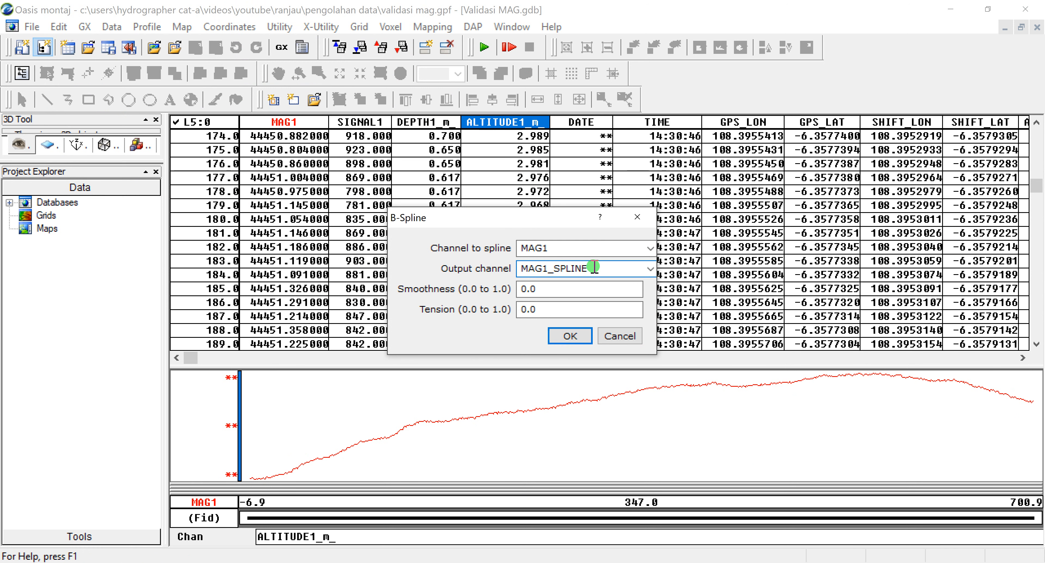
click(561, 288)
key(BackSpace)
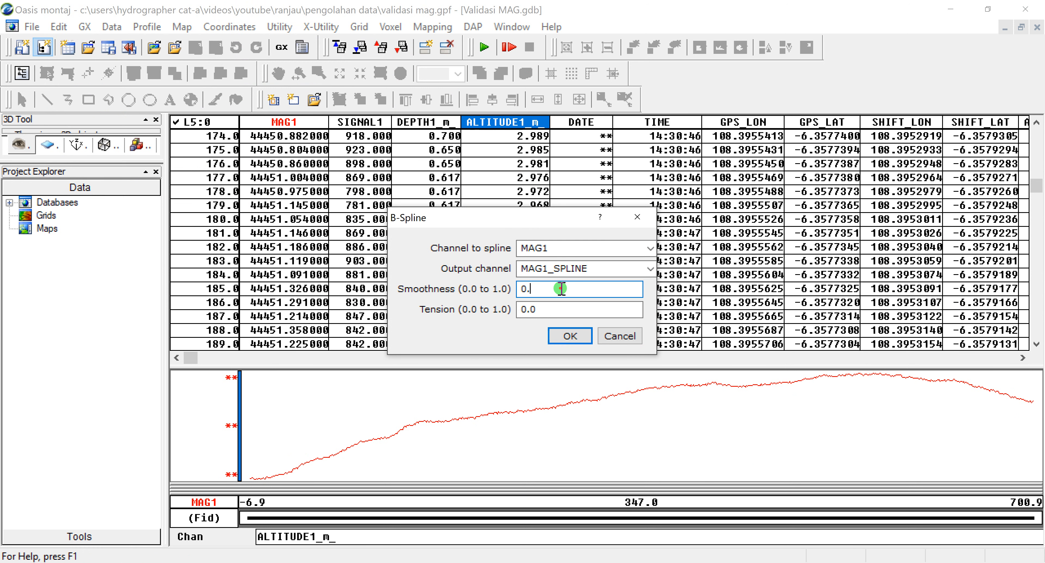
click(547, 309)
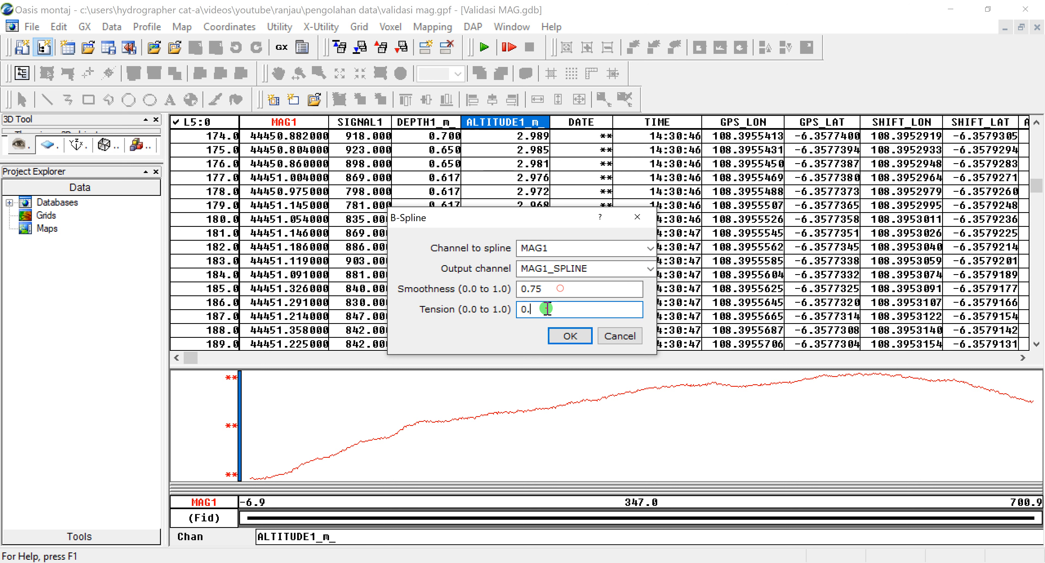
text(25)
click(551, 290)
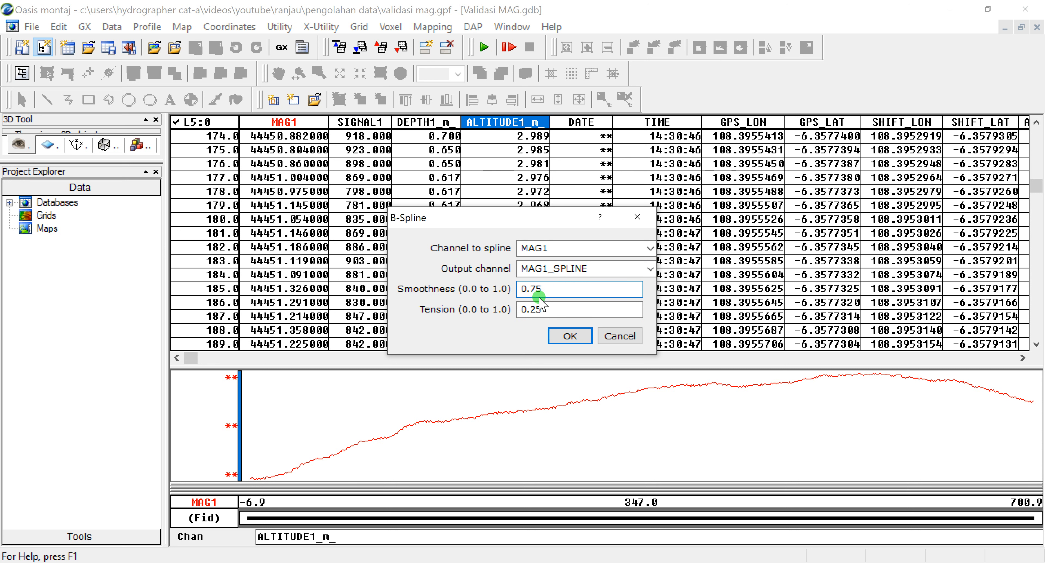
click(563, 340)
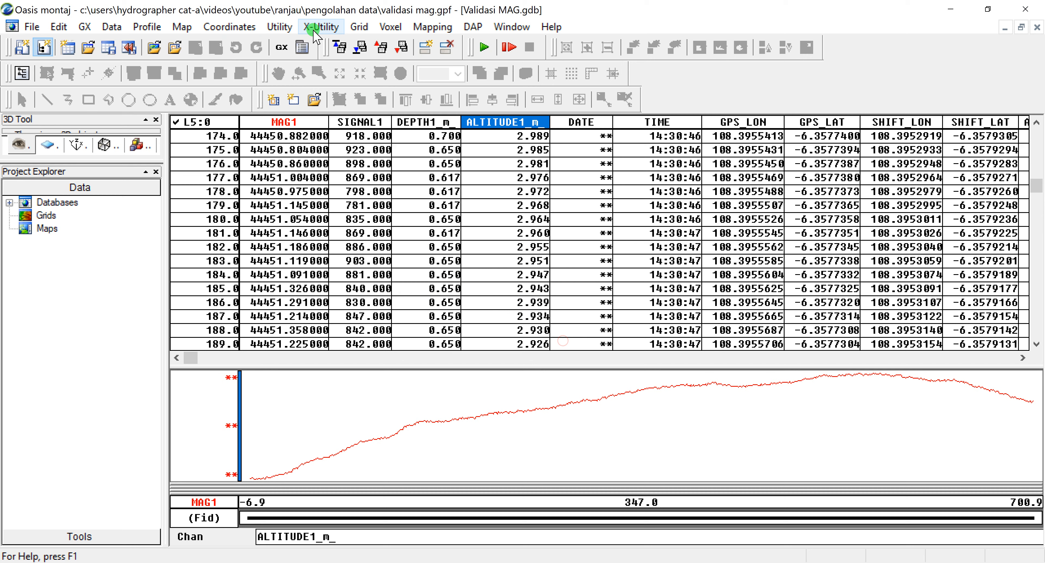
- Run a polynomial trend on MAG1_SPLINE, outputting the trend to MAG1_SPLINE_TREND and the residual to MAG1_RESIDUAL
click(321, 27)
mouse_move(275, 47)
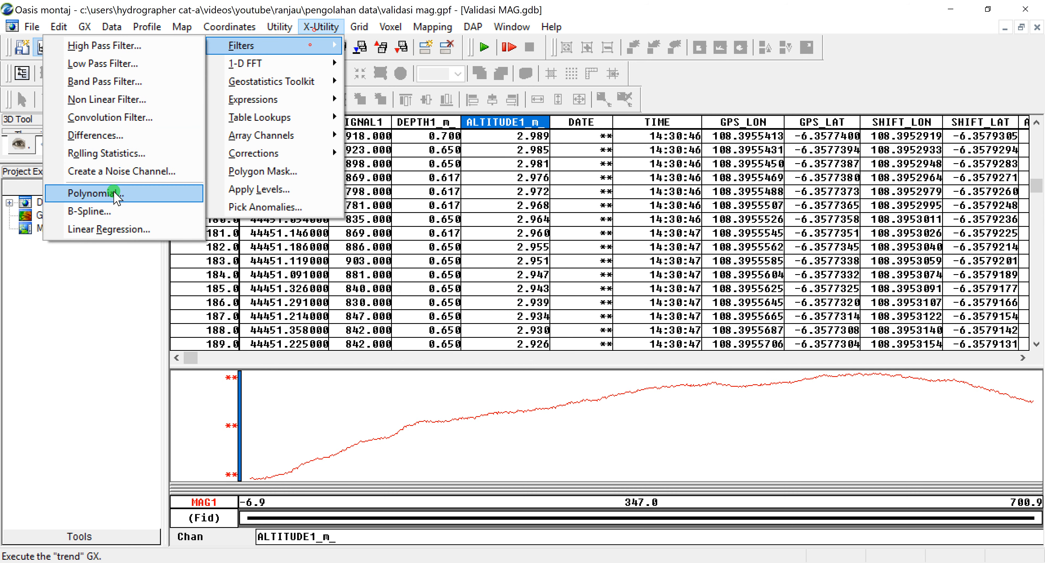
click(95, 193)
click(639, 248)
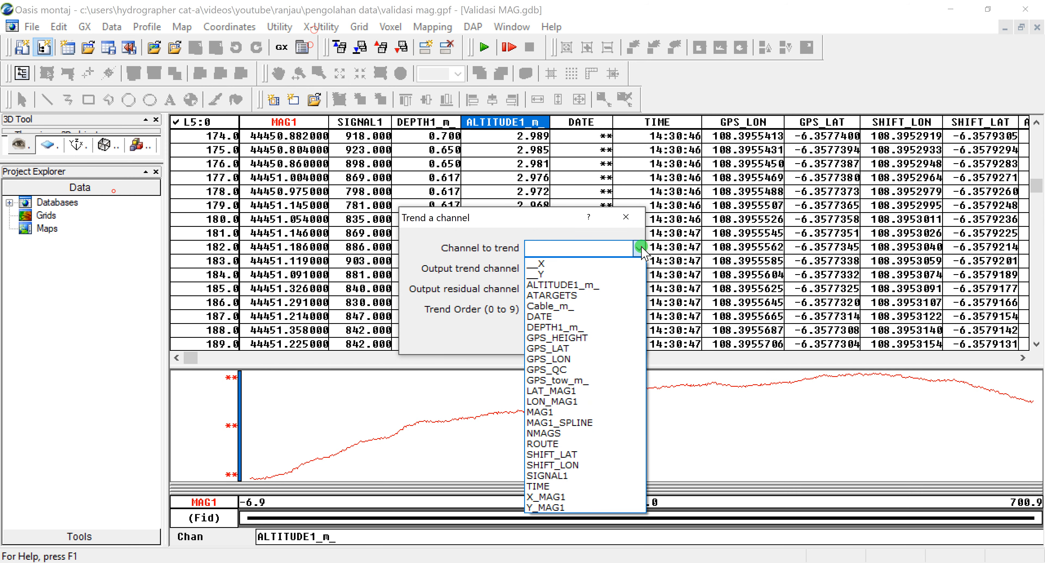
click(596, 423)
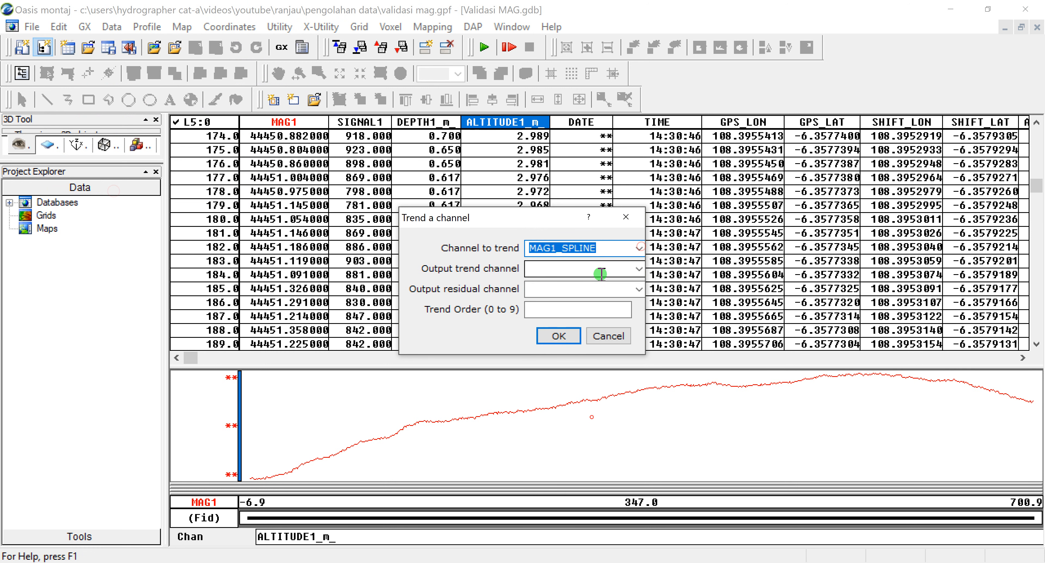
click(600, 275)
text(MAG1_SPLINE)
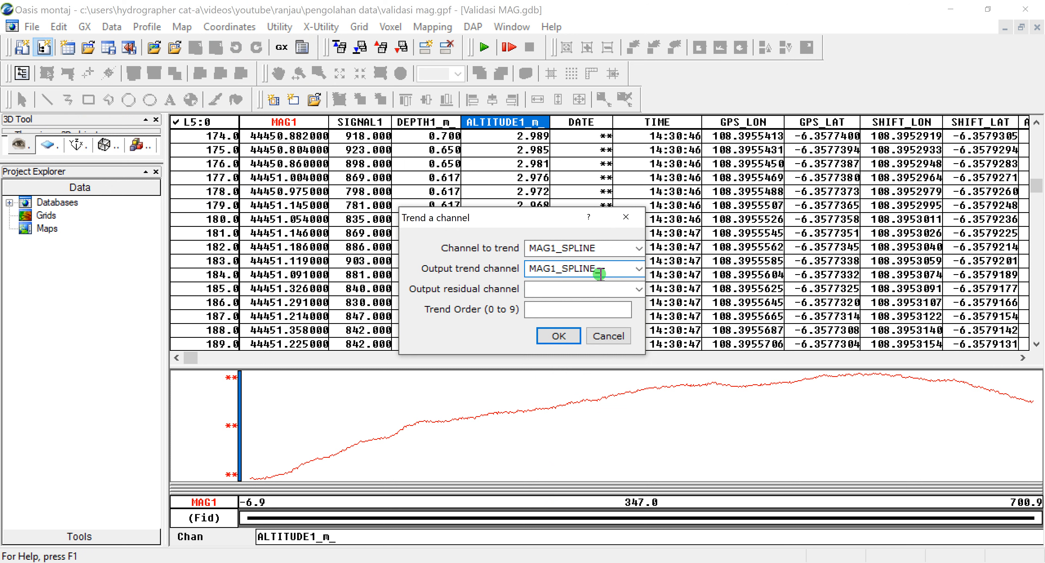
text(D)
click(547, 291)
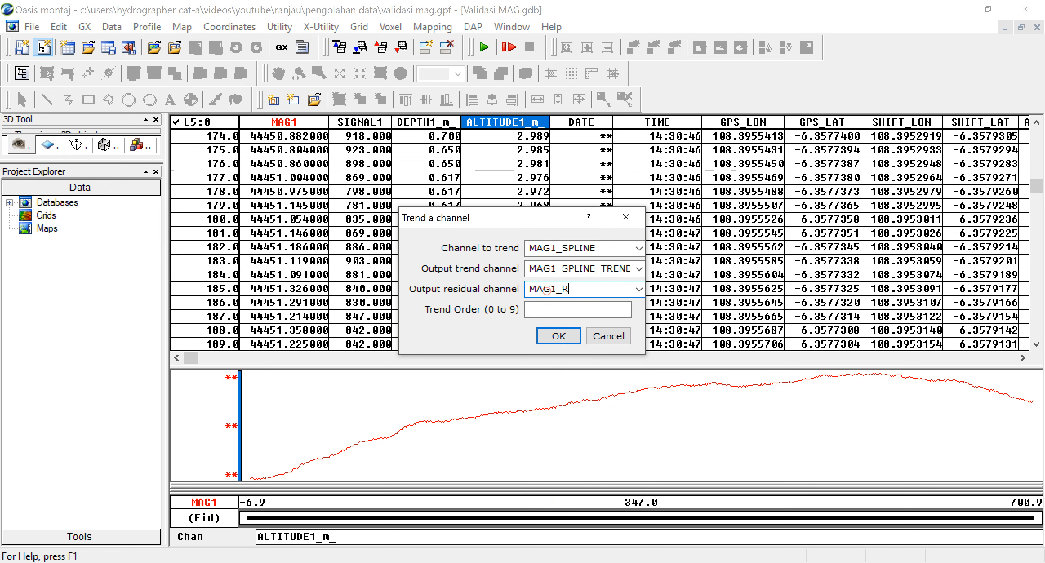
text(MAG1_RESIDUAL)
click(552, 311)
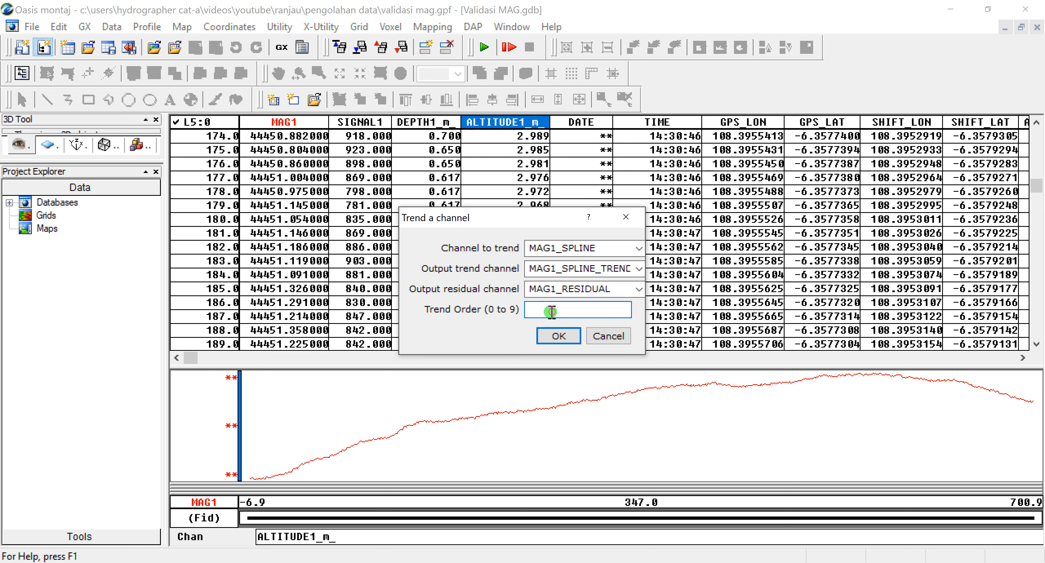
click(562, 336)
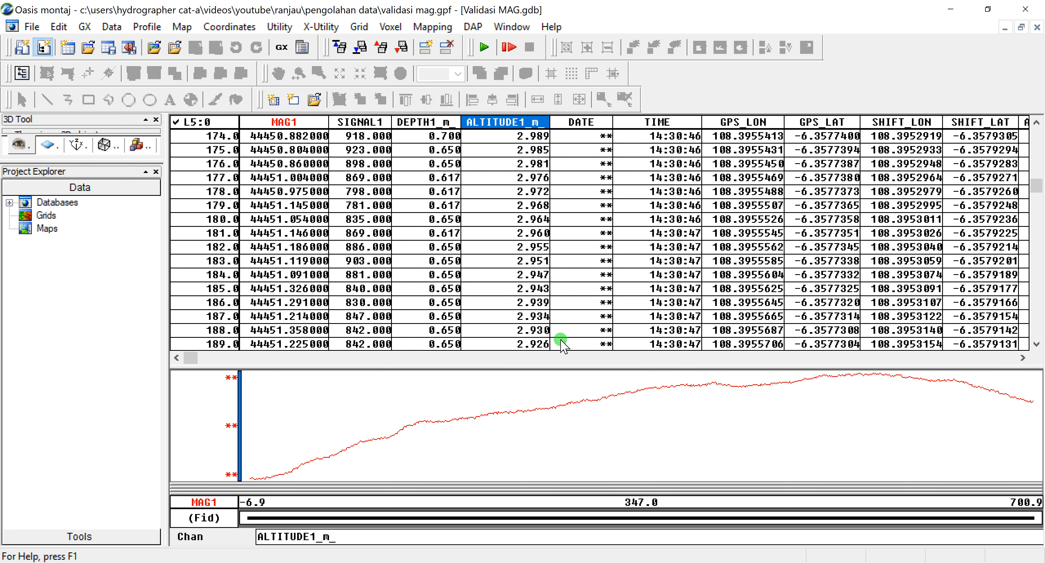
- Widen the DATE column and display the MAG1_RESIDUAL channel in the empty column after Y_MAG1
double_click(613, 122)
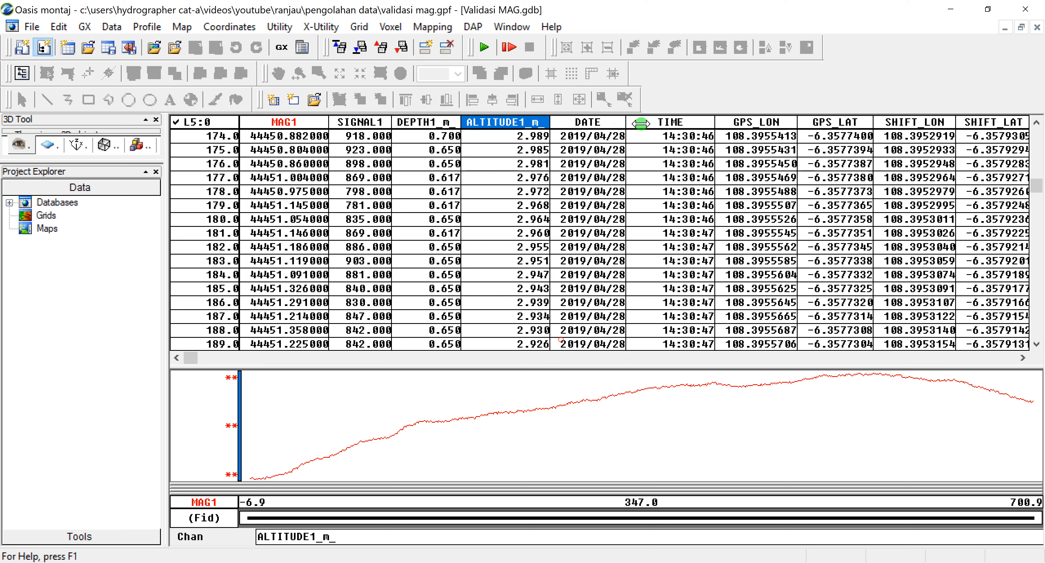
drag(195, 358, 359, 359)
right_click(486, 121)
click(518, 129)
click(517, 165)
click(532, 207)
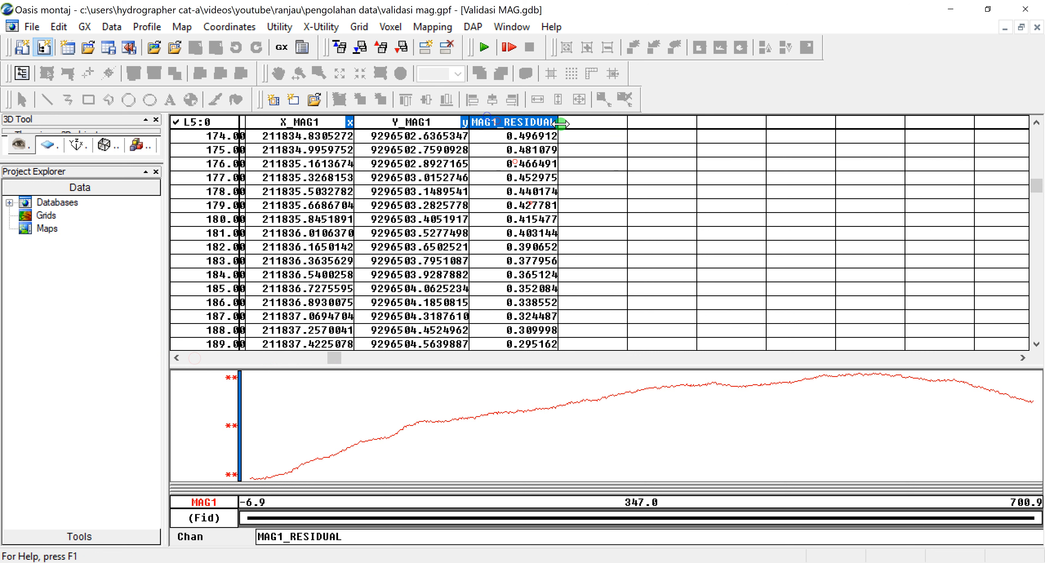
- Show the profile of the MAG1_RESIDUAL channel on line L5 and return to the MAG1 column
right_click(534, 123)
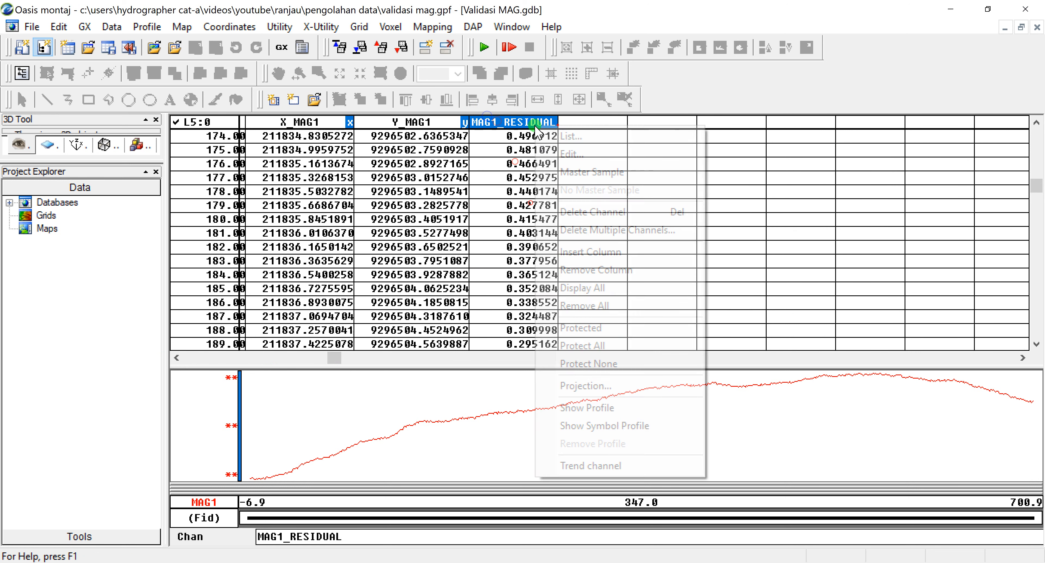
click(579, 408)
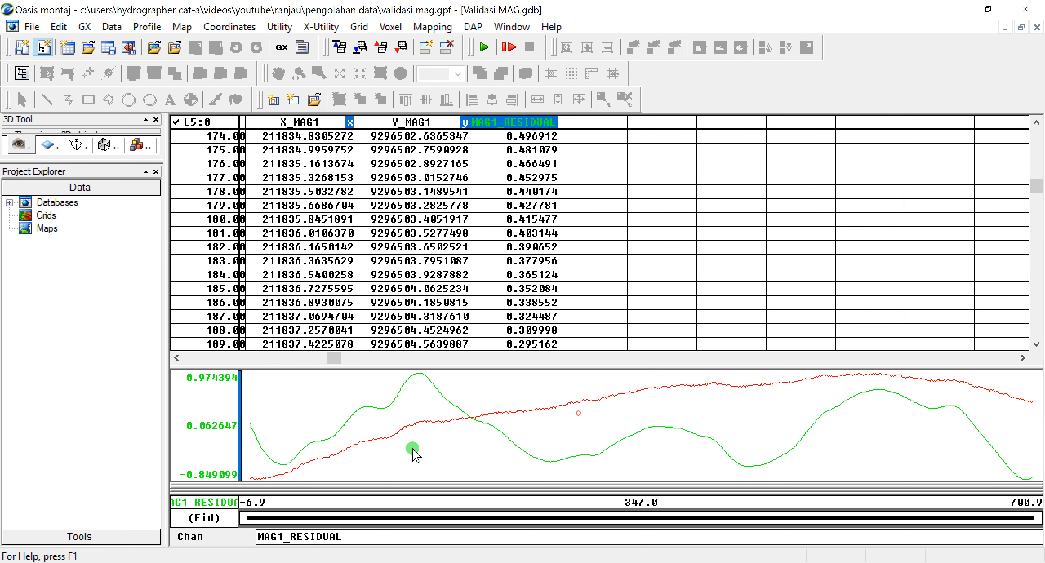
click(403, 50)
click(381, 49)
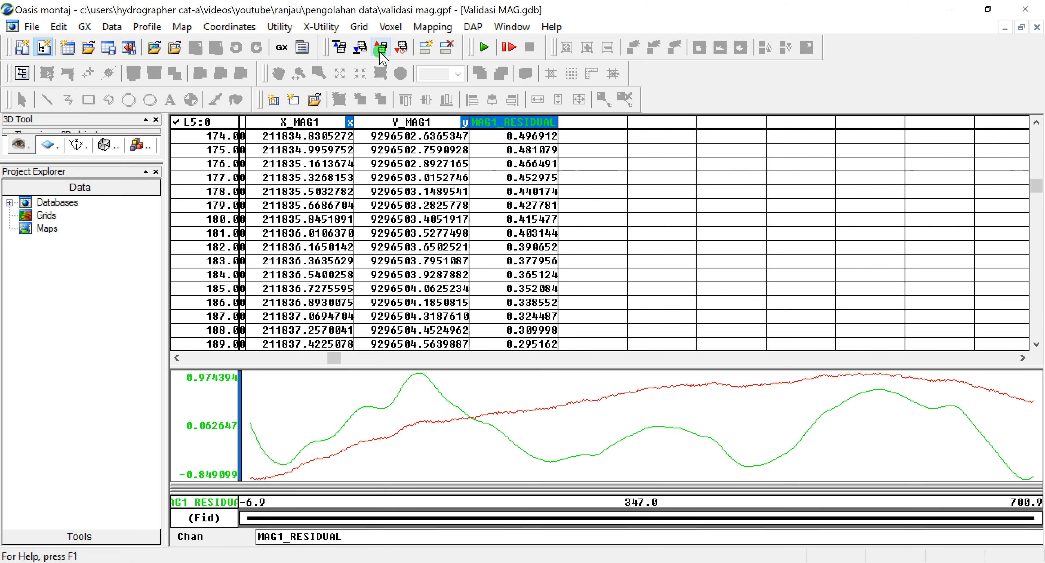
drag(334, 358, 315, 134)
click(309, 126)
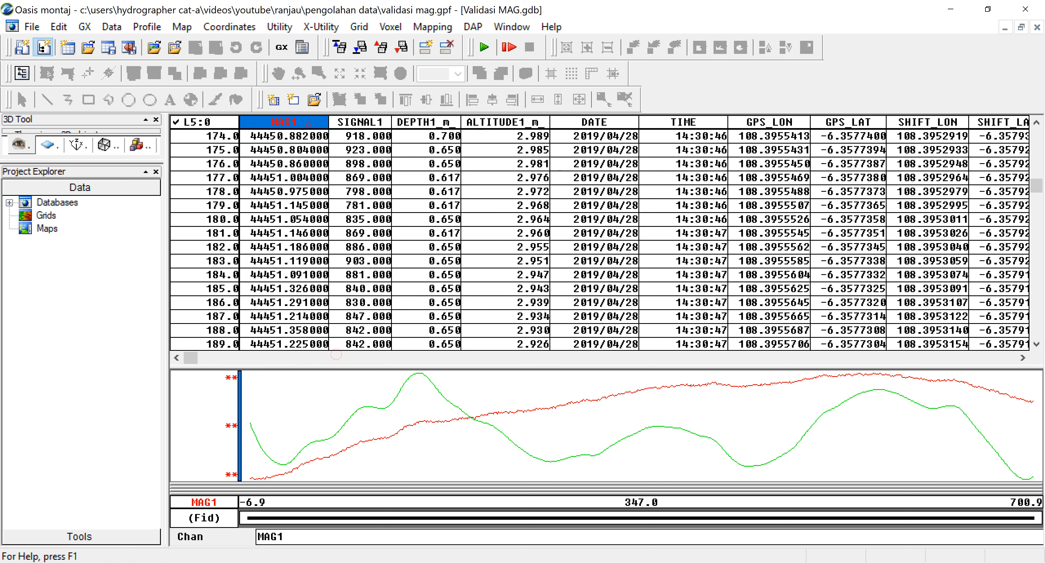
- Switch to the SURVEI DETEKSI RANJAU presentation in PowerPoint and present slides 18 and 19 on magnetometer units and data columns
key(alt+Tab)
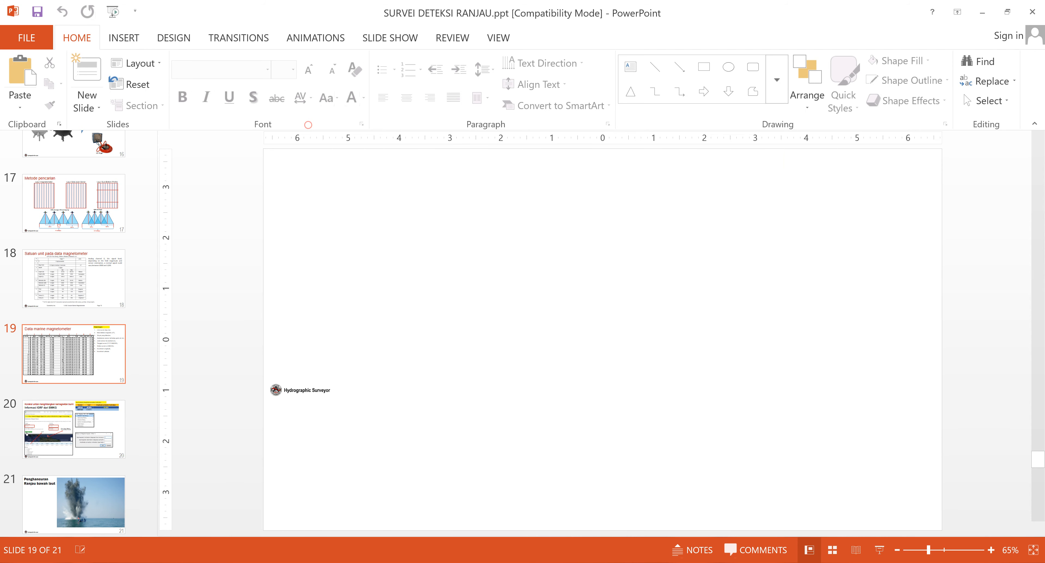
key(Up)
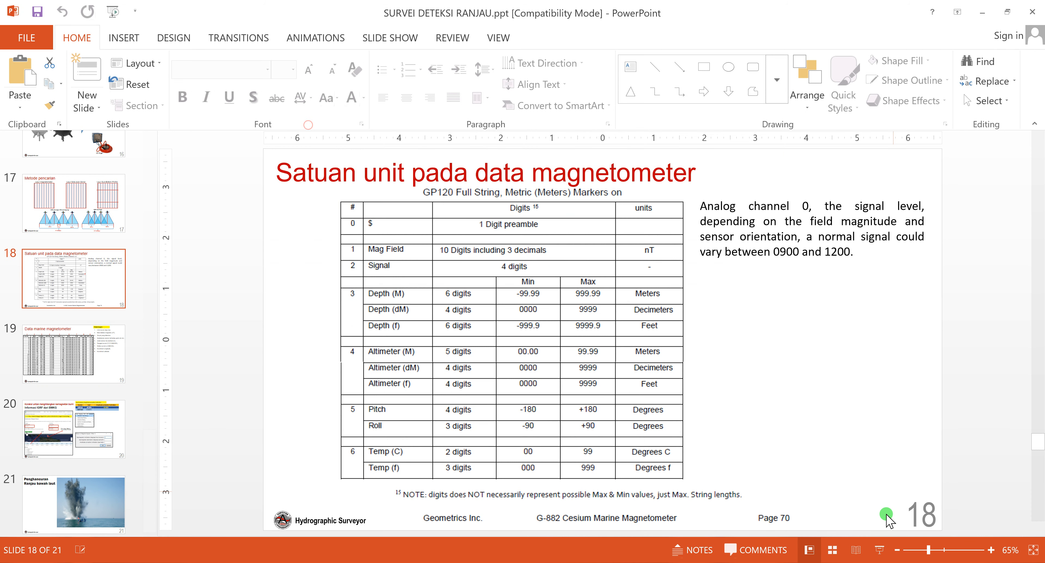
click(878, 550)
key(shift+F5)
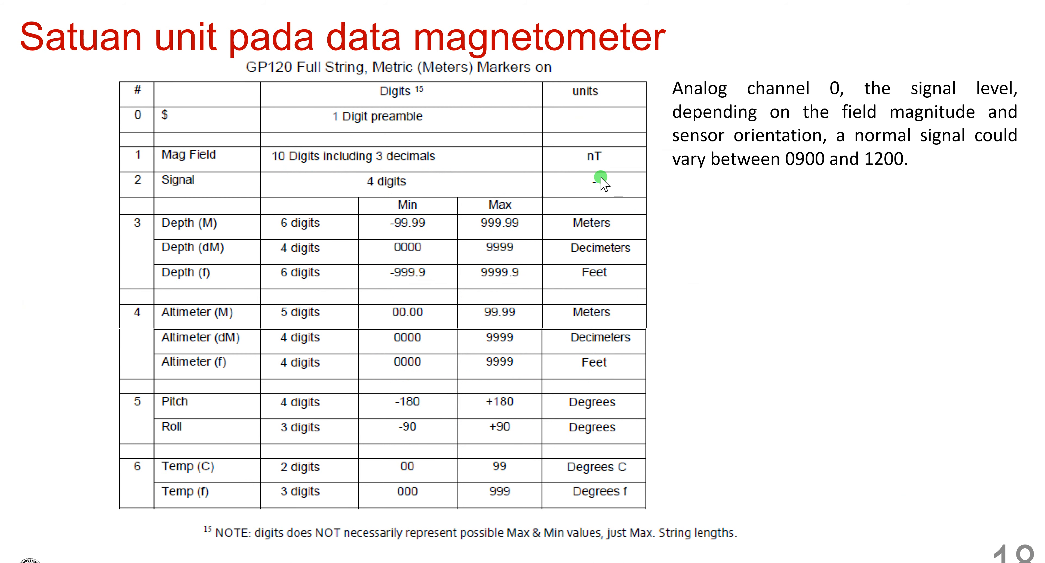
key(Right)
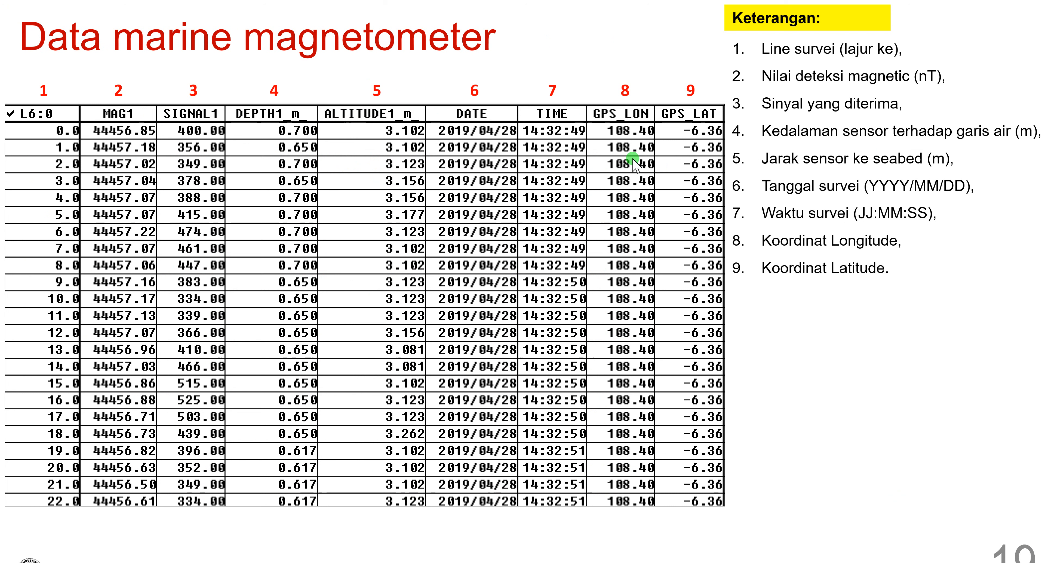
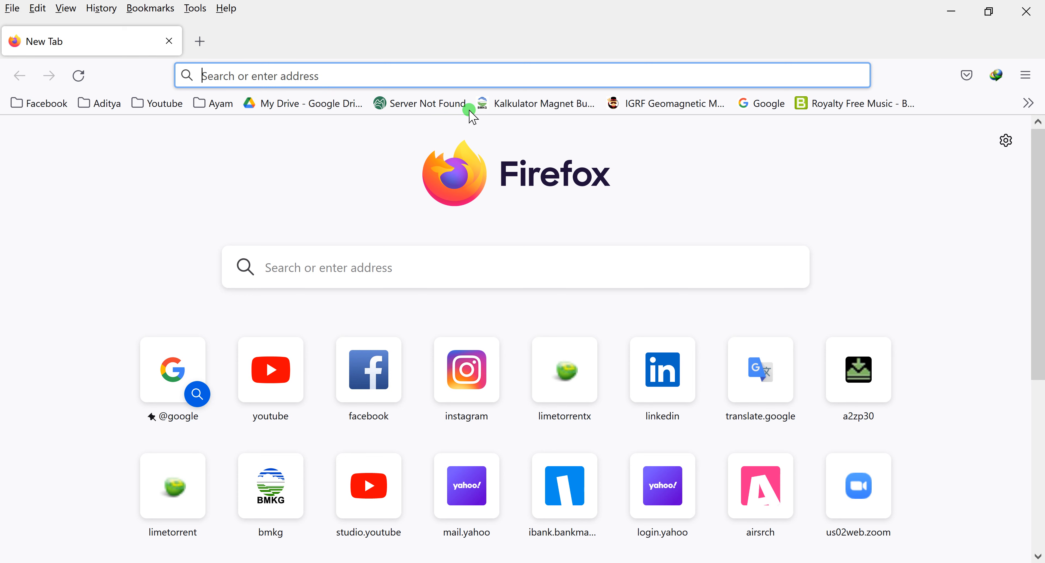
- In Firefox, open the bookmarked NOAA IGRF Geomagnetic Model Maps page and set the map element to Total Intensity: Main Field
click(637, 113)
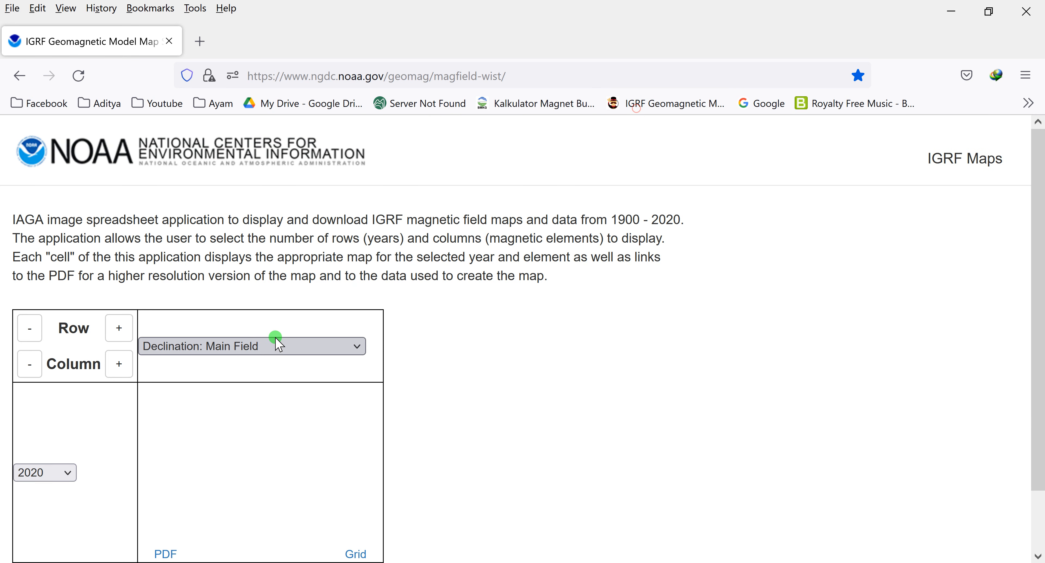
scroll(279, 342, down, 1)
scroll(279, 341, down, 1)
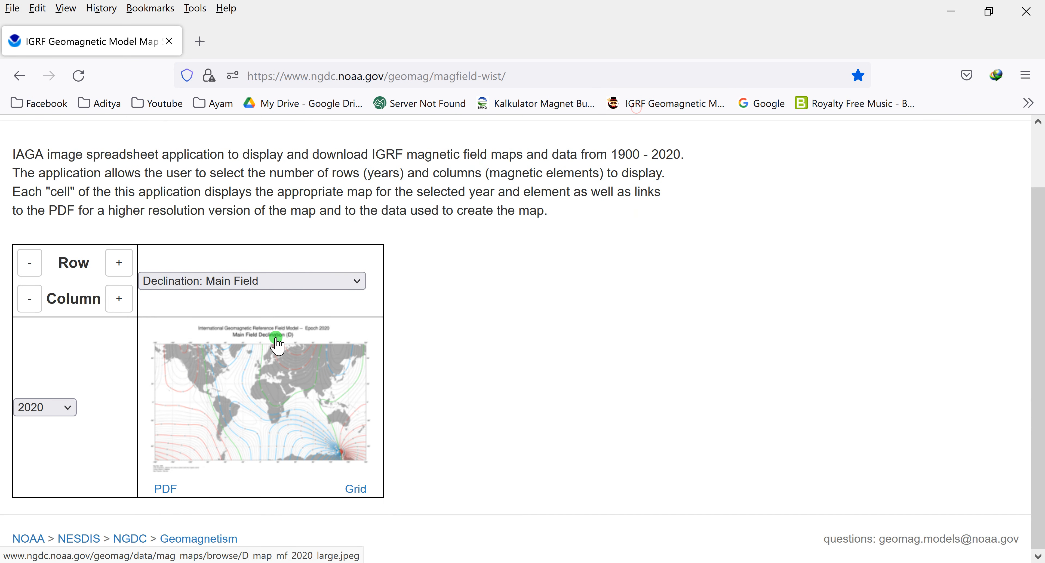
click(294, 282)
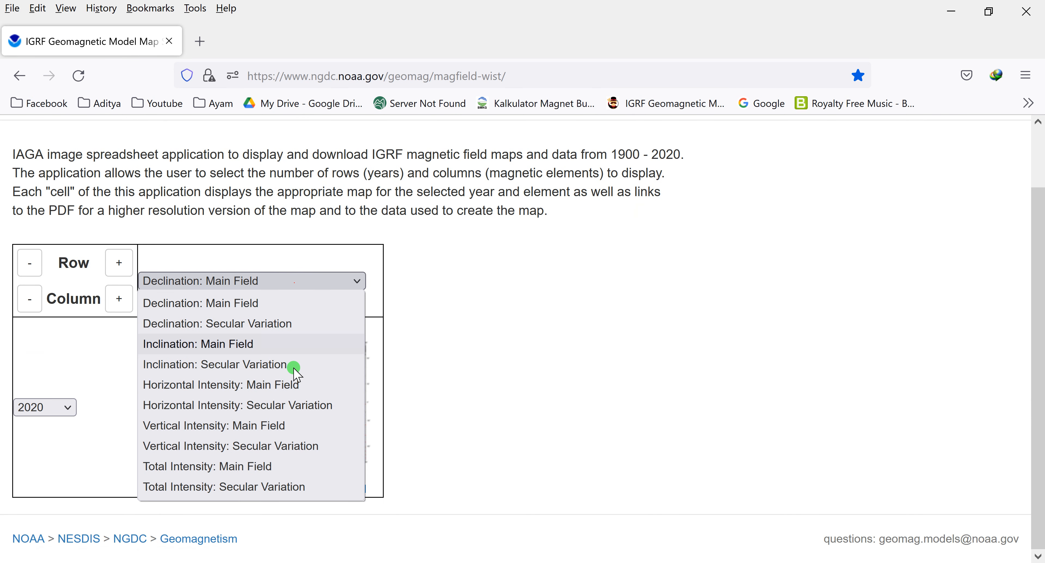
click(255, 470)
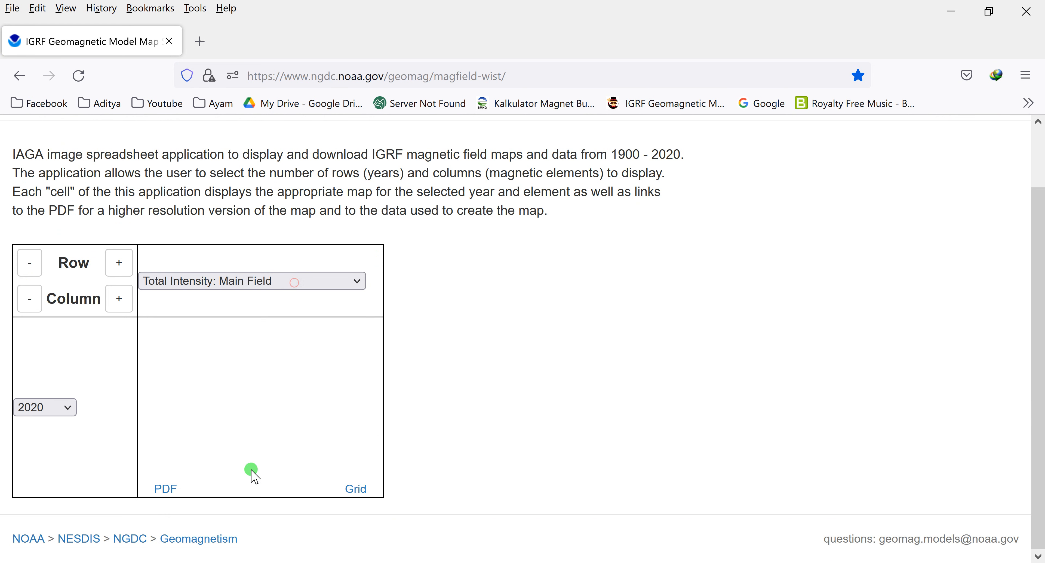
- Download the 2020 total intensity map as a PDF, keeping the default duplicate-file option, and open the file
click(165, 489)
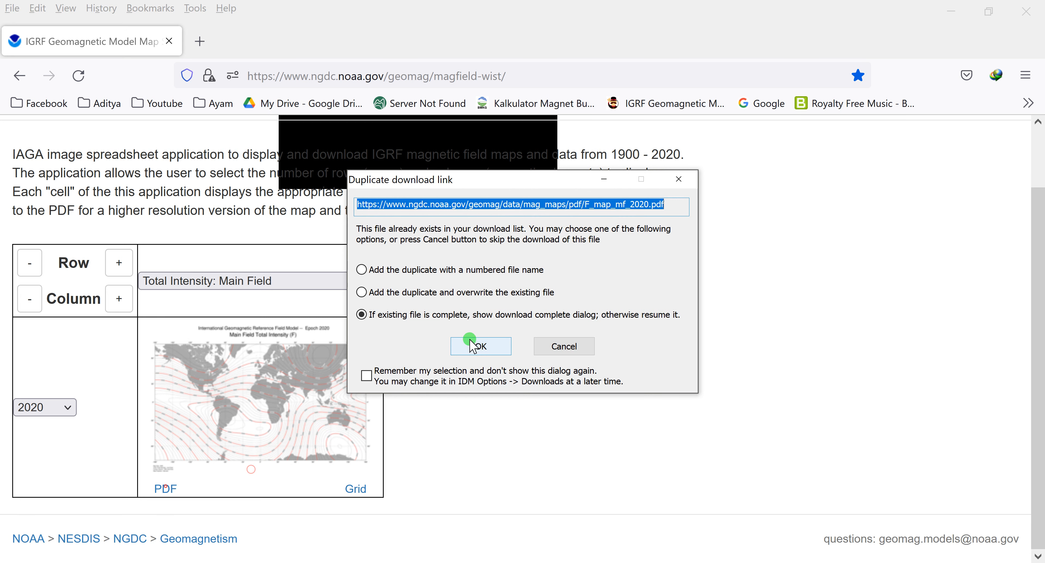
click(477, 349)
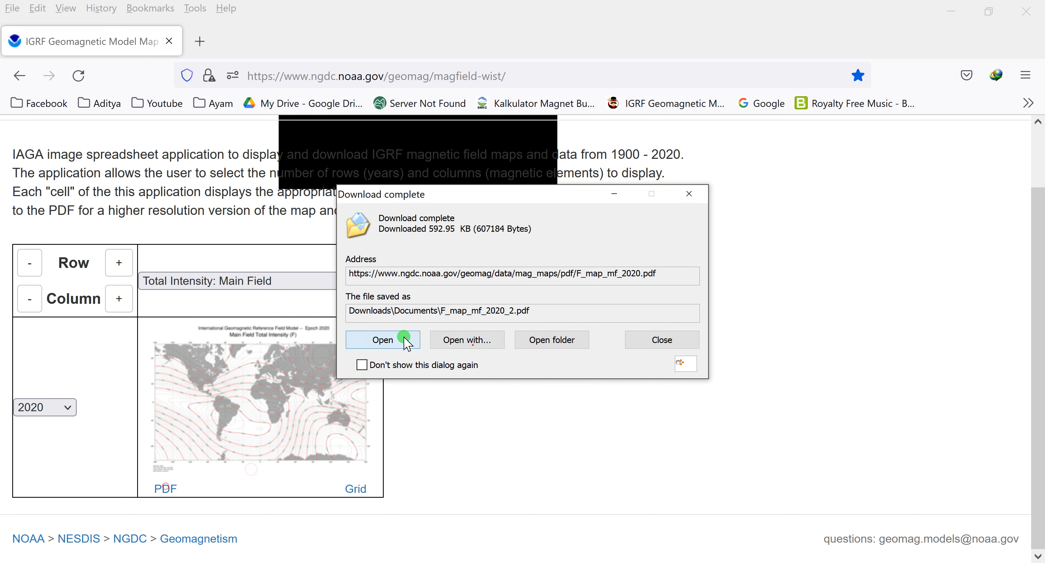
click(406, 343)
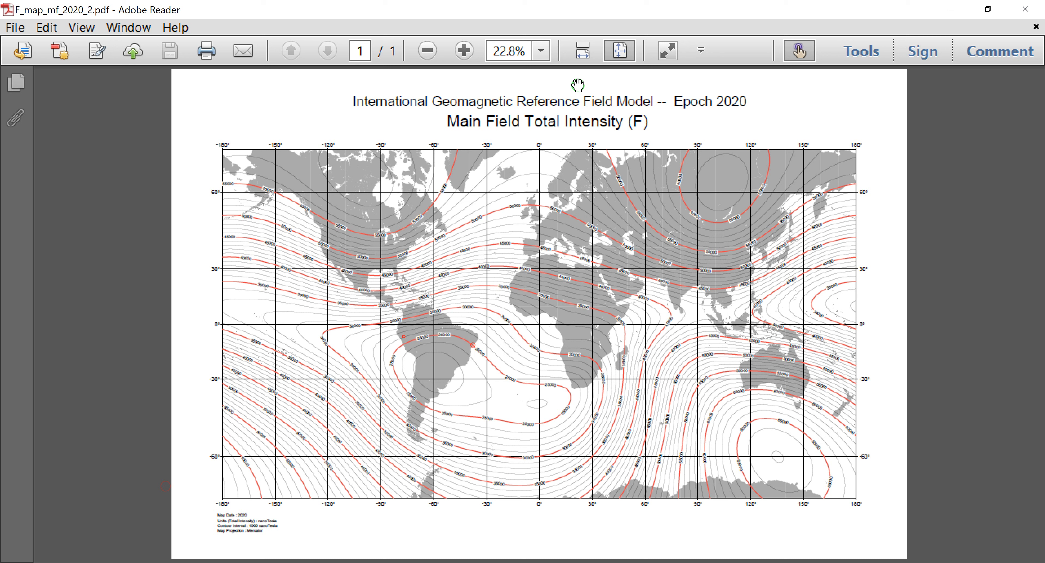
- Enlarge the total intensity map to 125% and examine the contour values across Indonesia
click(546, 60)
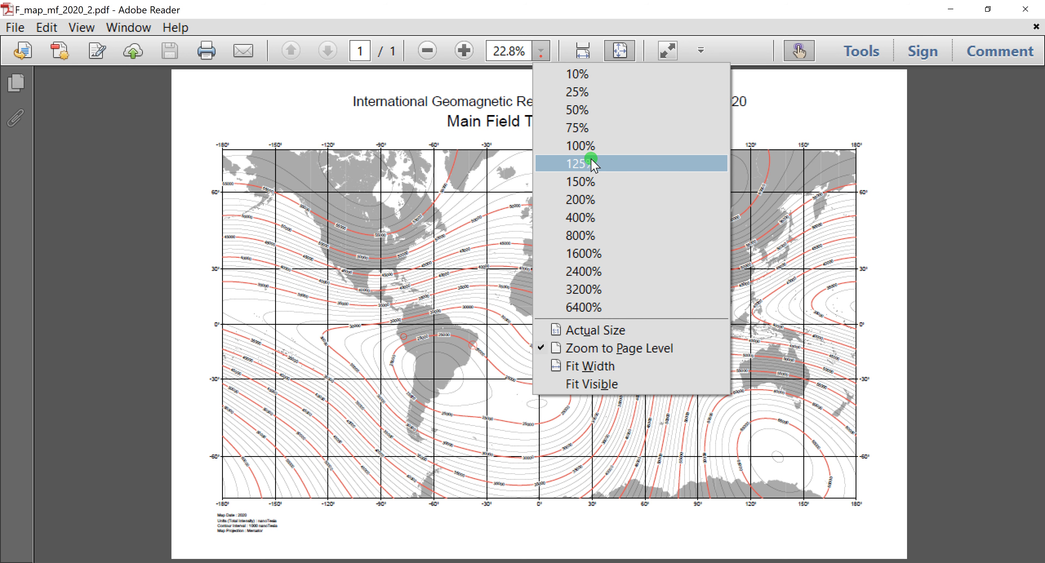
click(589, 163)
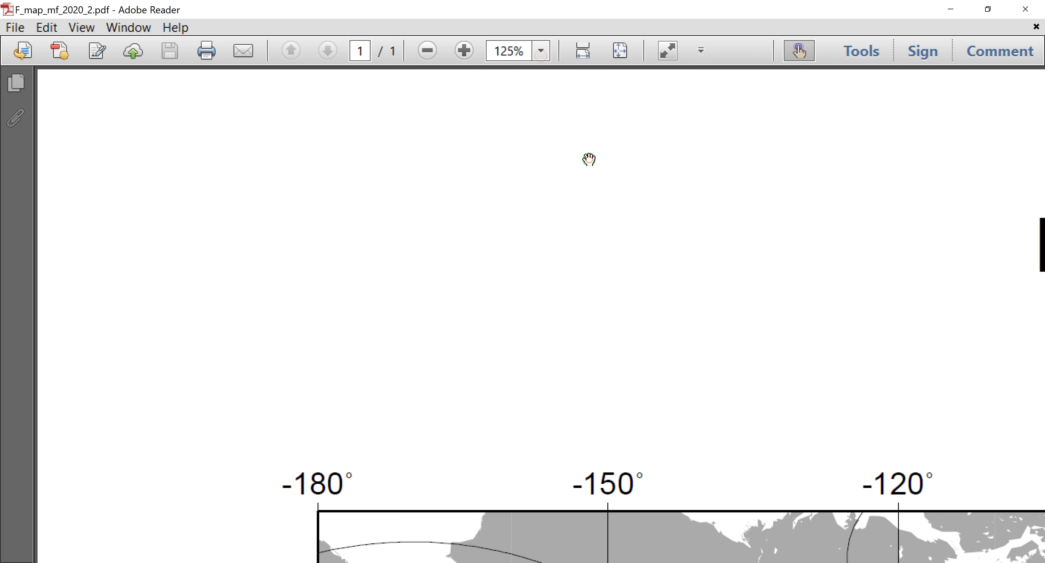
scroll(659, 190, down, 6)
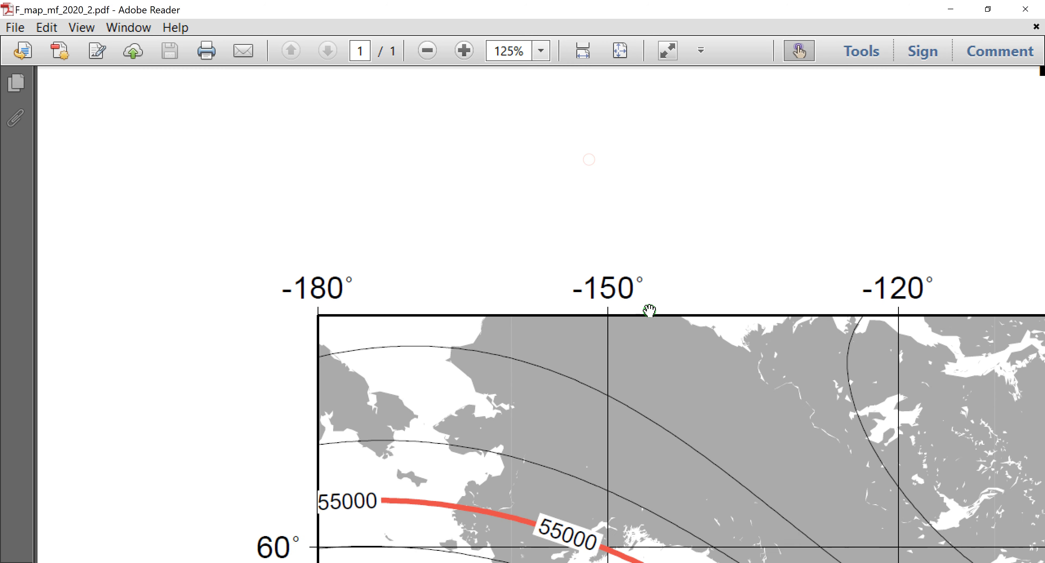
drag(735, 249, 364, 191)
drag(837, 384, 439, 273)
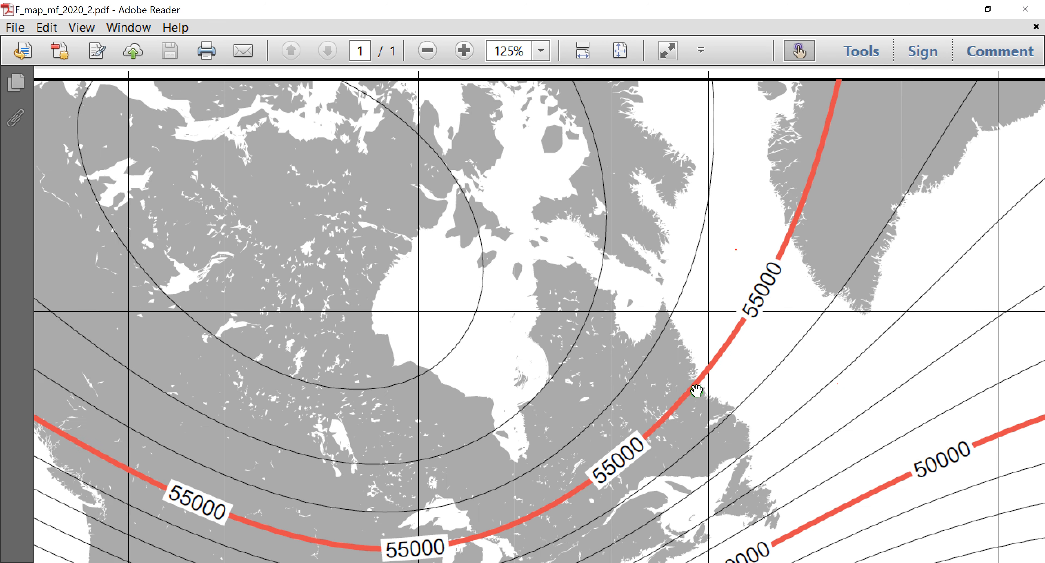
drag(889, 483, 659, 313)
drag(865, 403, 726, 293)
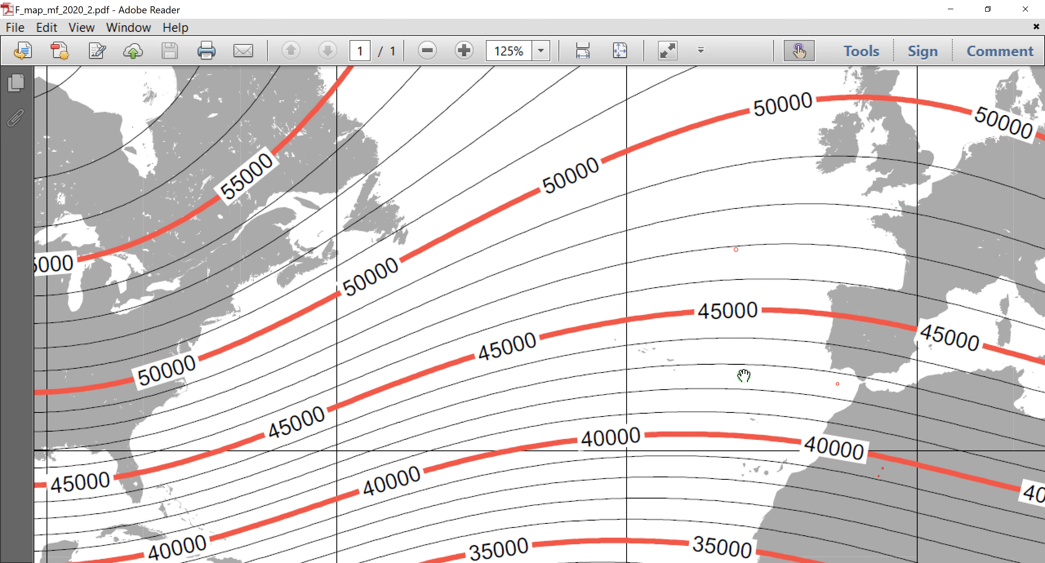
drag(781, 413, 560, 238)
drag(914, 427, 509, 422)
drag(774, 475, 636, 394)
drag(763, 434, 643, 244)
drag(832, 422, 303, 338)
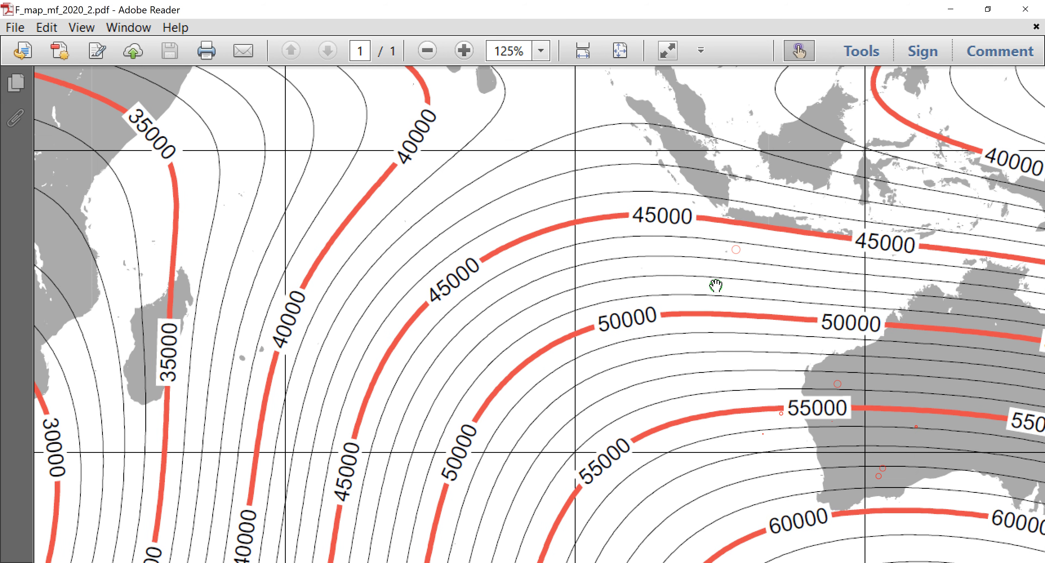
drag(715, 286, 403, 350)
drag(670, 343, 637, 343)
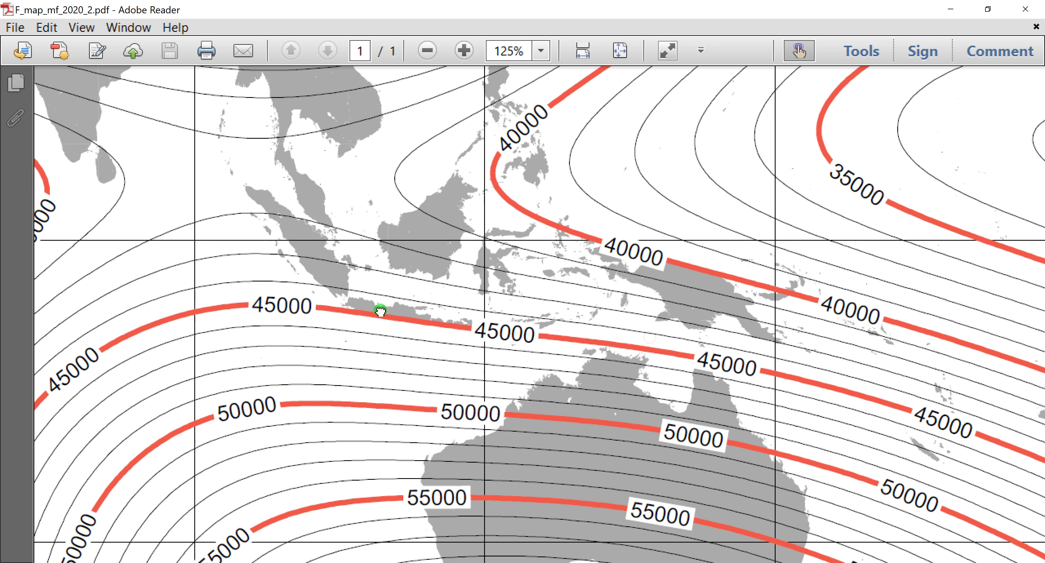
drag(380, 311, 388, 325)
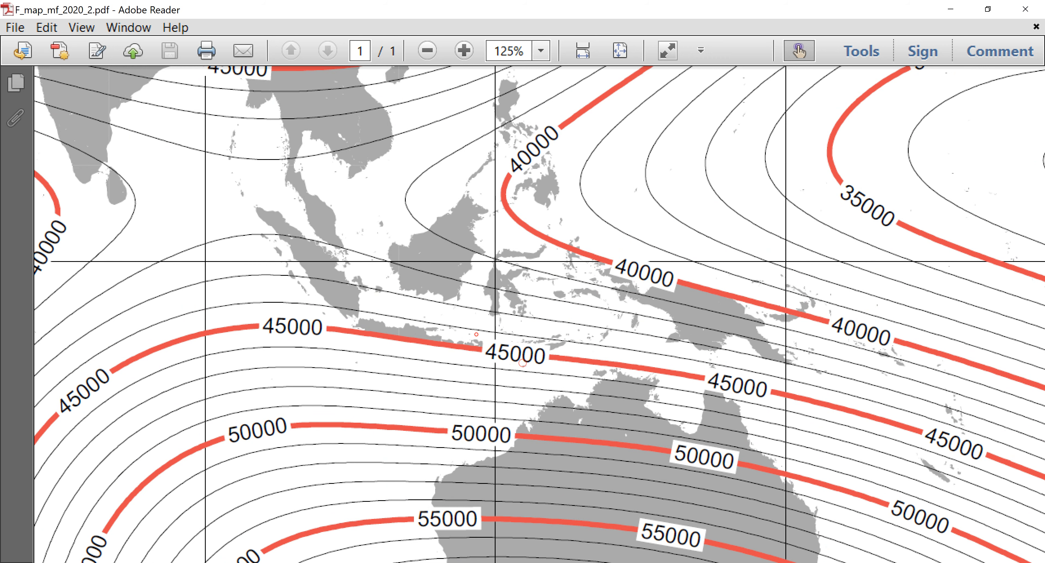
- Switch to Oasis montaj and compare the MAG1 values with MAG1_RESIDUAL from the first record of line L5
key(alt+Tab)
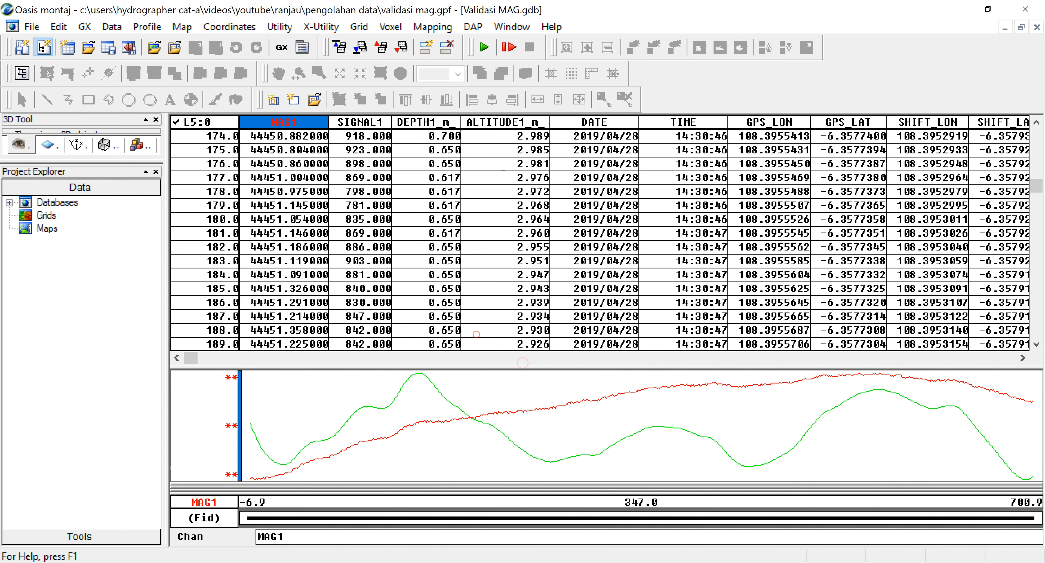
key(alt+Tab)
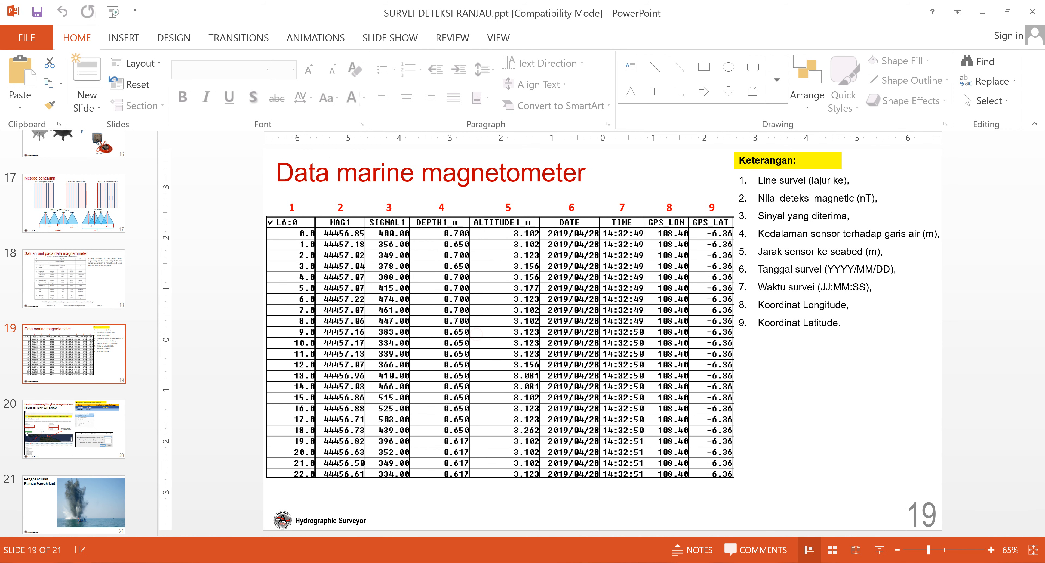
key(alt+Tab)
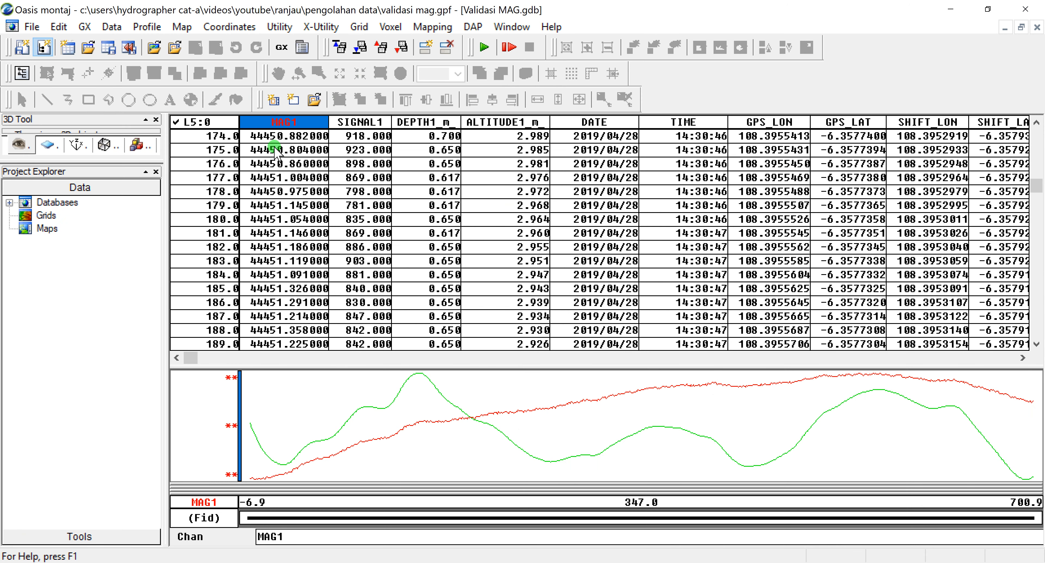
scroll(279, 153, up, 4)
drag(1035, 181, 1036, 131)
click(296, 117)
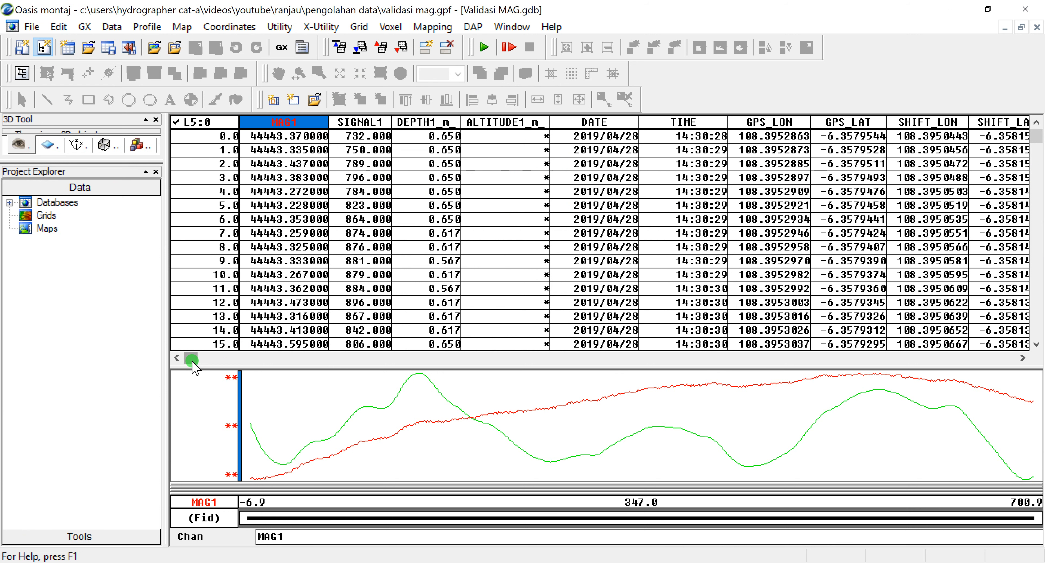
drag(191, 359, 342, 377)
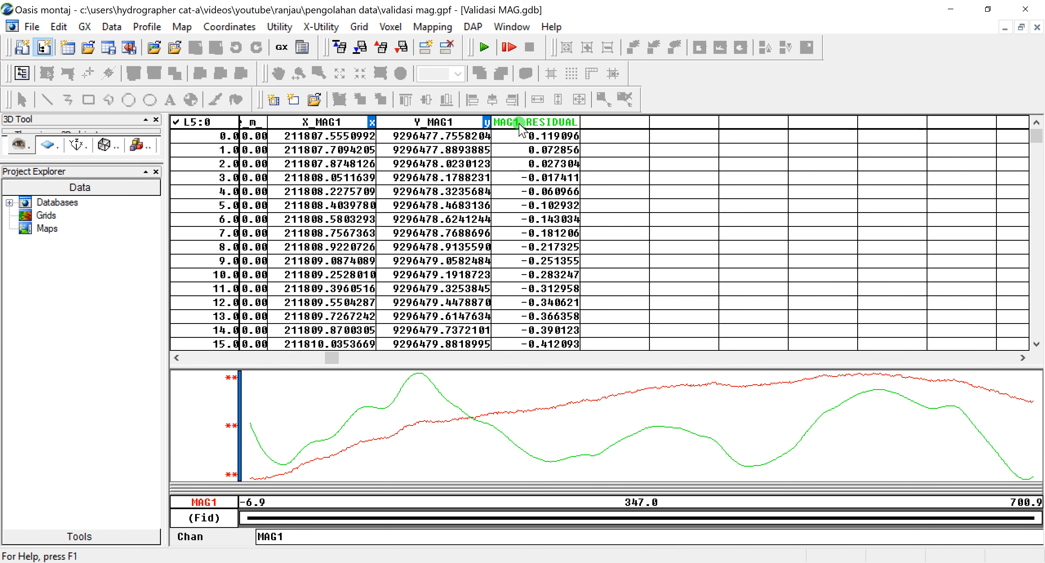
drag(331, 358, 193, 367)
click(312, 121)
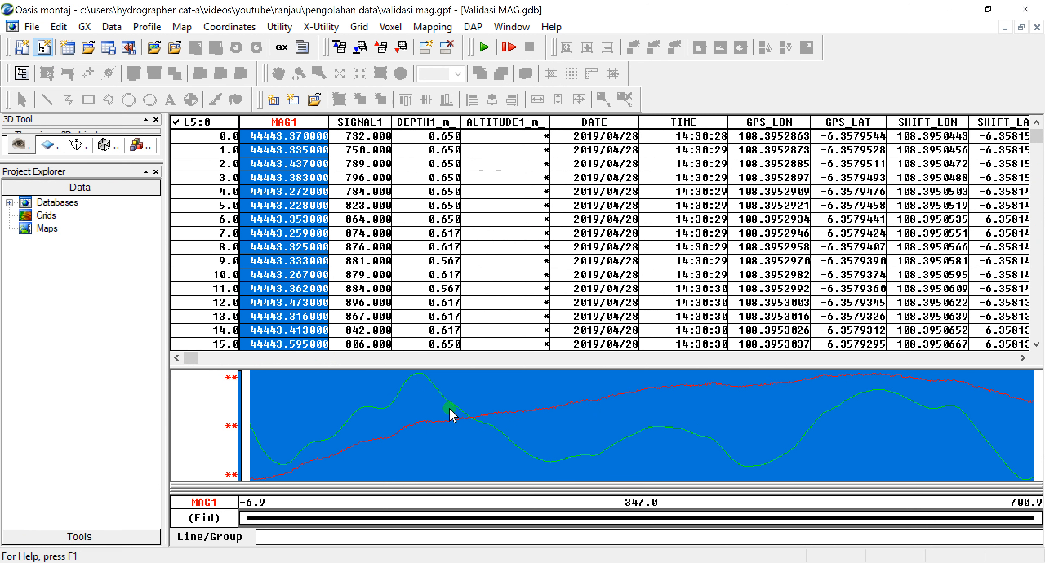
- Display line L6, remove the MAG1 profile so only the residual is plotted, and slightly widen the profile's axis area
click(401, 47)
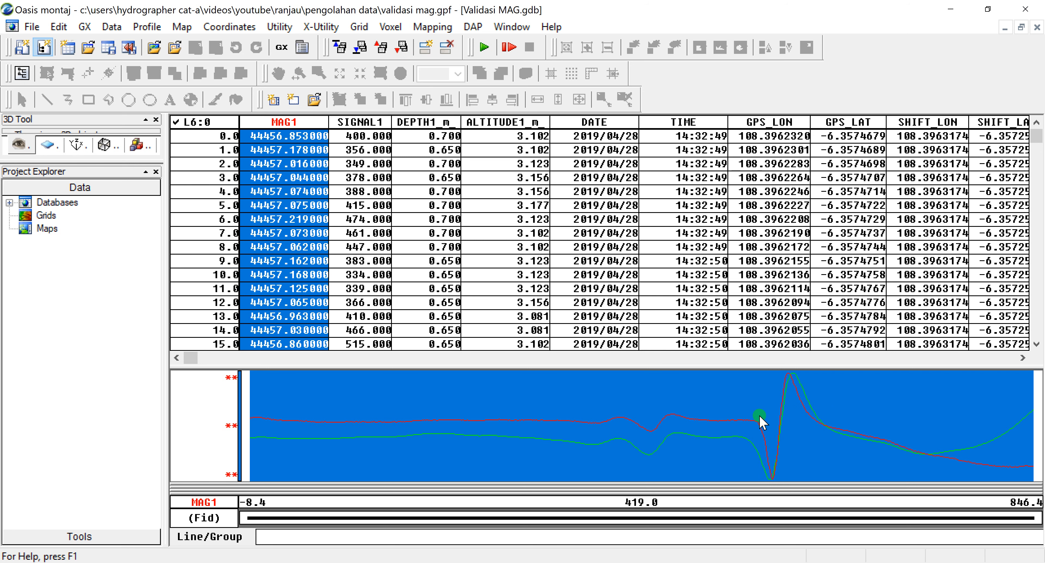
right_click(282, 128)
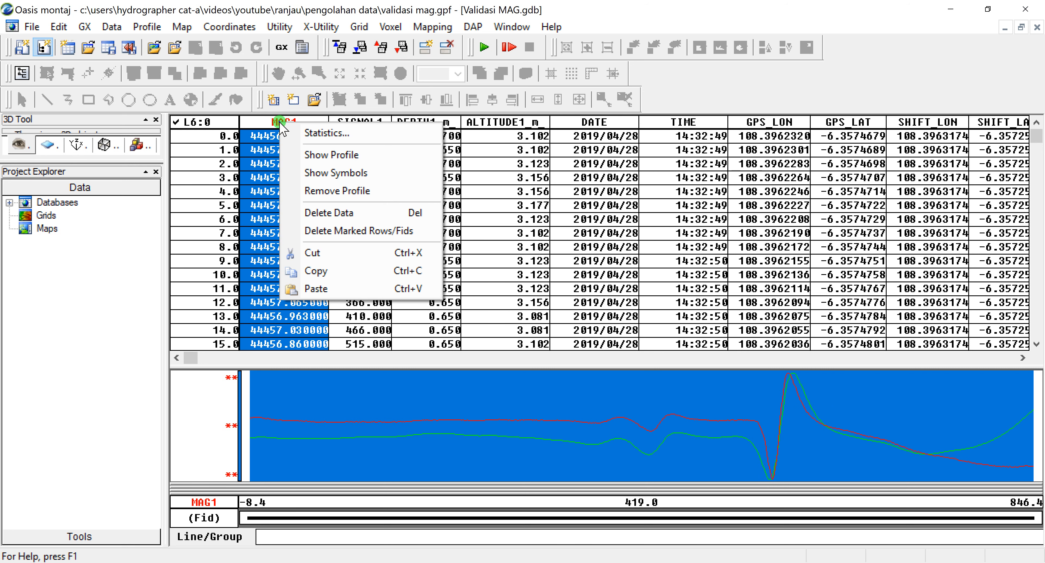
click(282, 128)
click(280, 122)
right_click(279, 122)
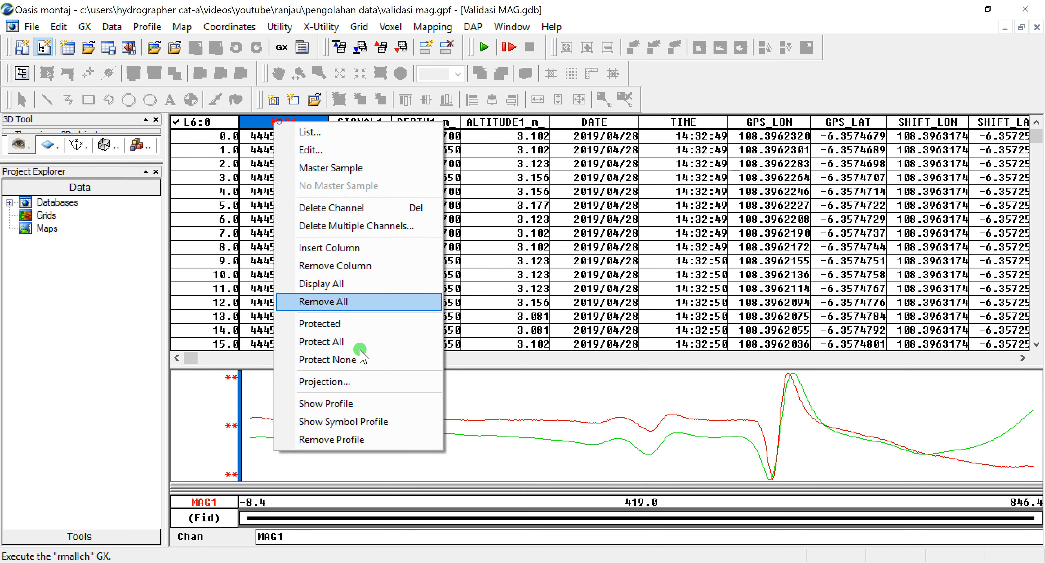
click(345, 438)
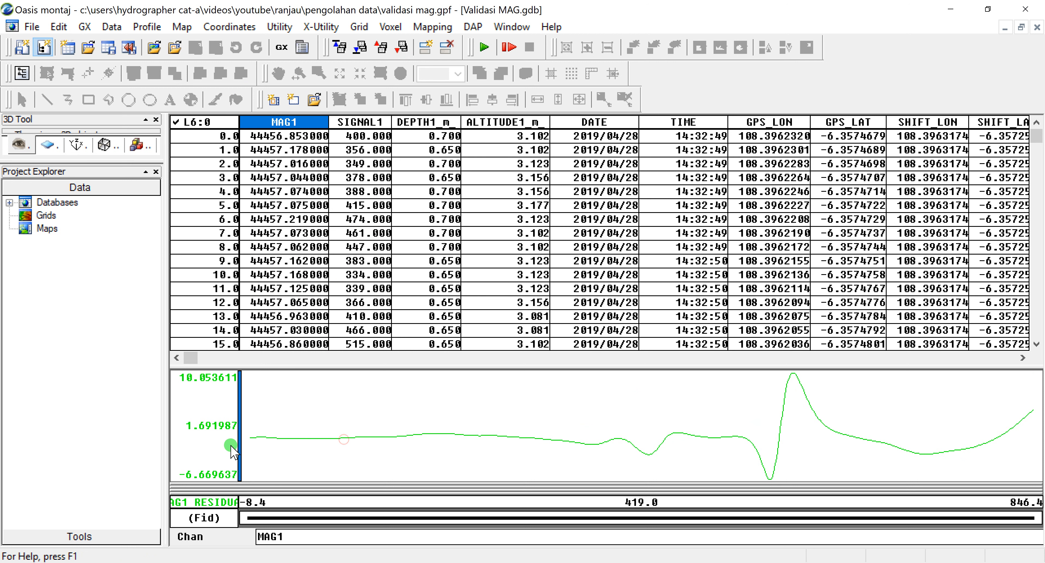
drag(236, 441, 243, 441)
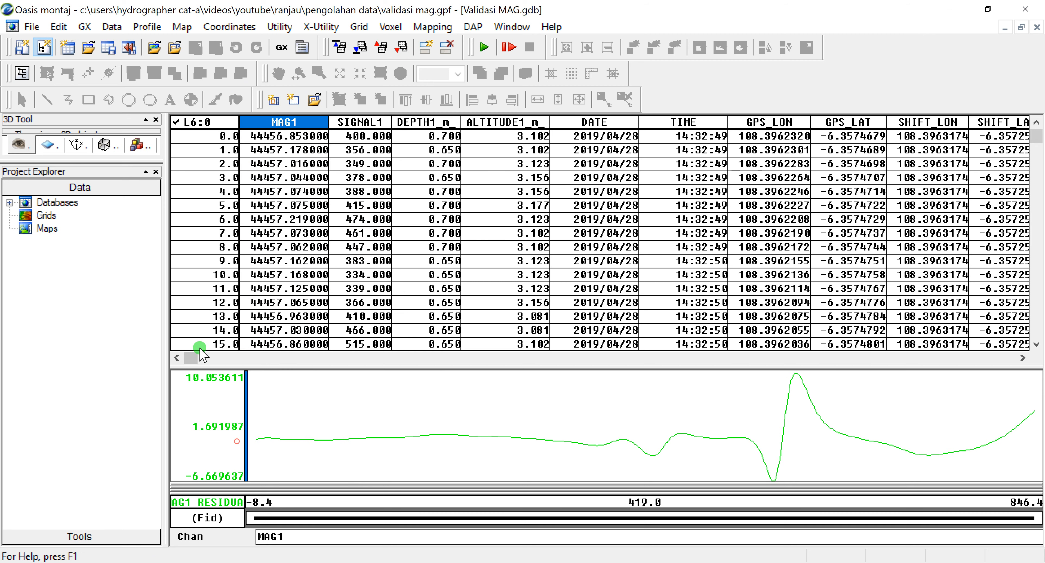
- Widen the MAG1_RESIDUAL column slightly and select that channel
click(306, 359)
drag(306, 358, 339, 358)
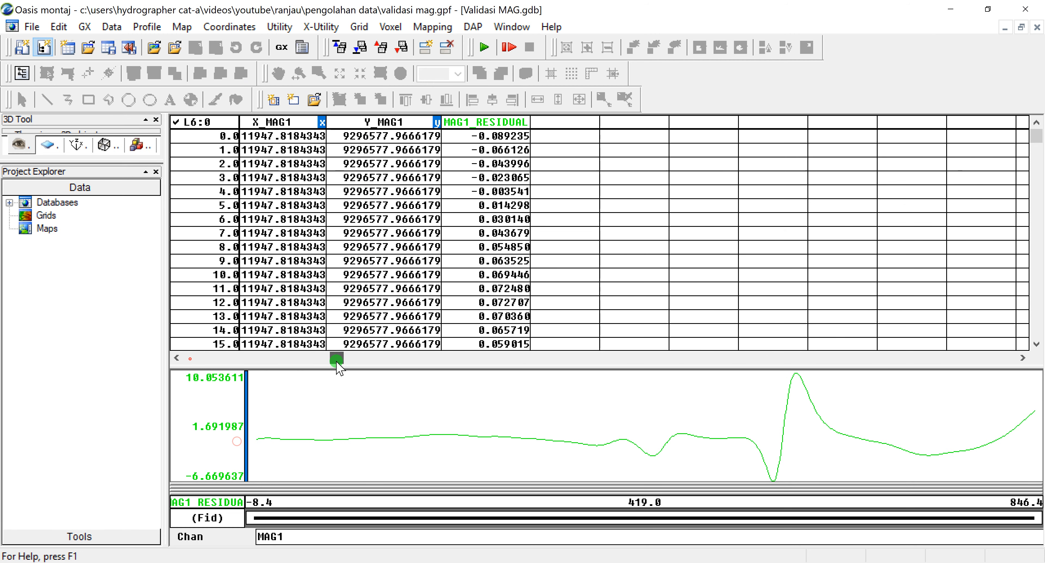
drag(532, 121, 544, 121)
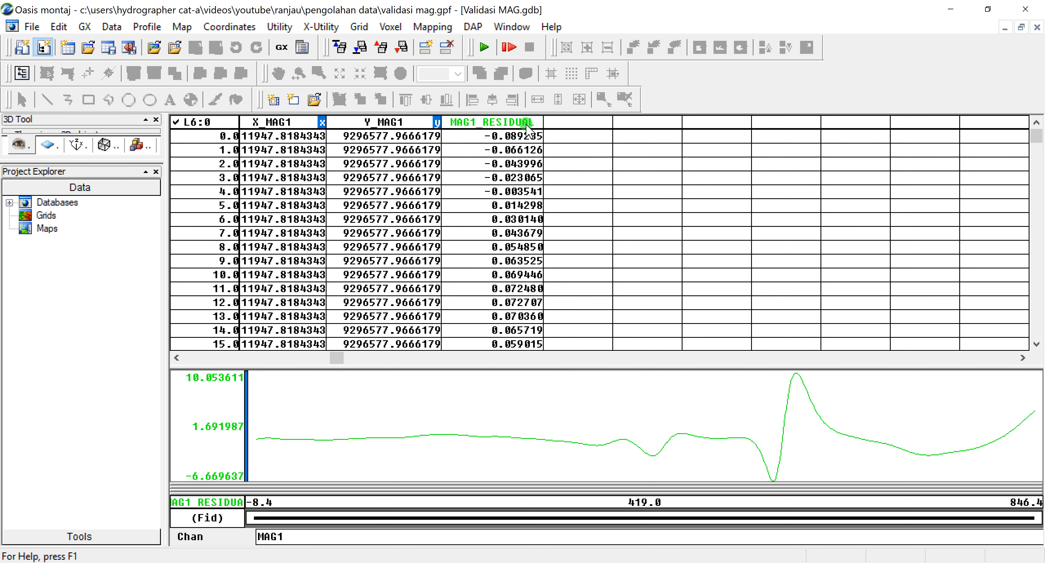
click(527, 124)
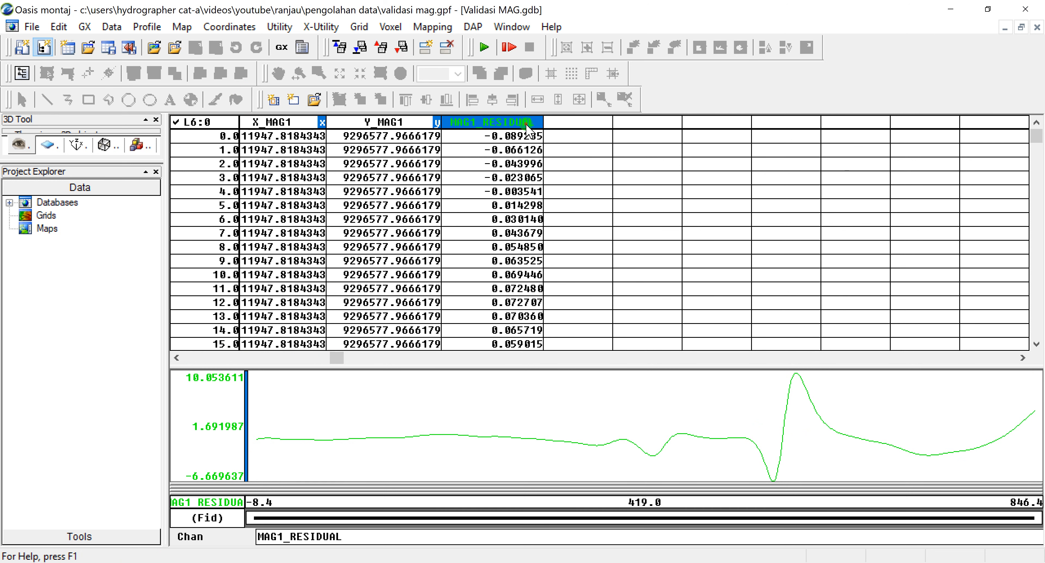
- Grid the MAG1_RESIDUAL channel with Minimum Curvature as MAG1_GRID, leaving the cell size blank, and center the grid in view
click(365, 27)
click(357, 44)
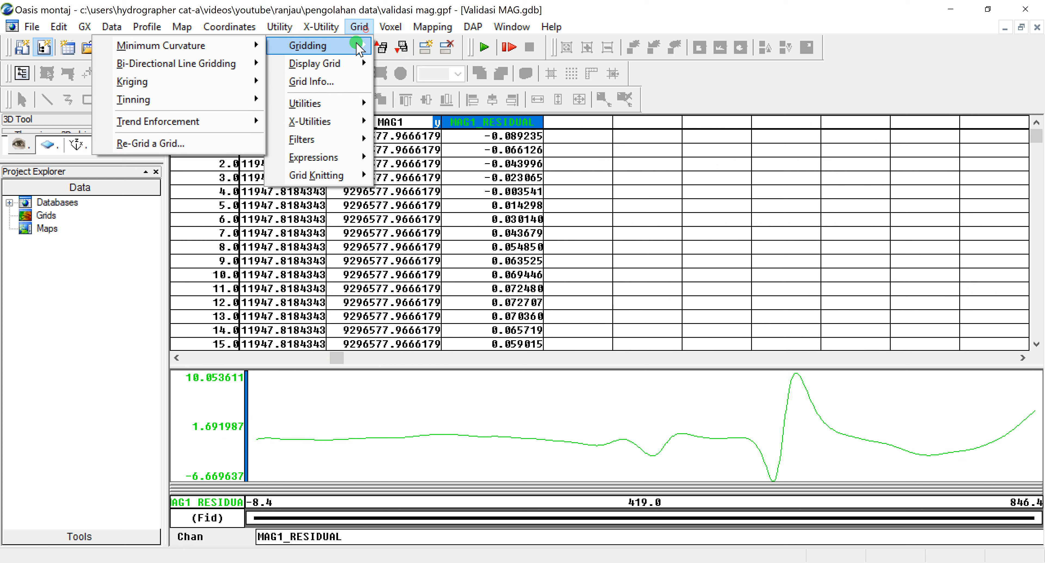
mouse_move(256, 45)
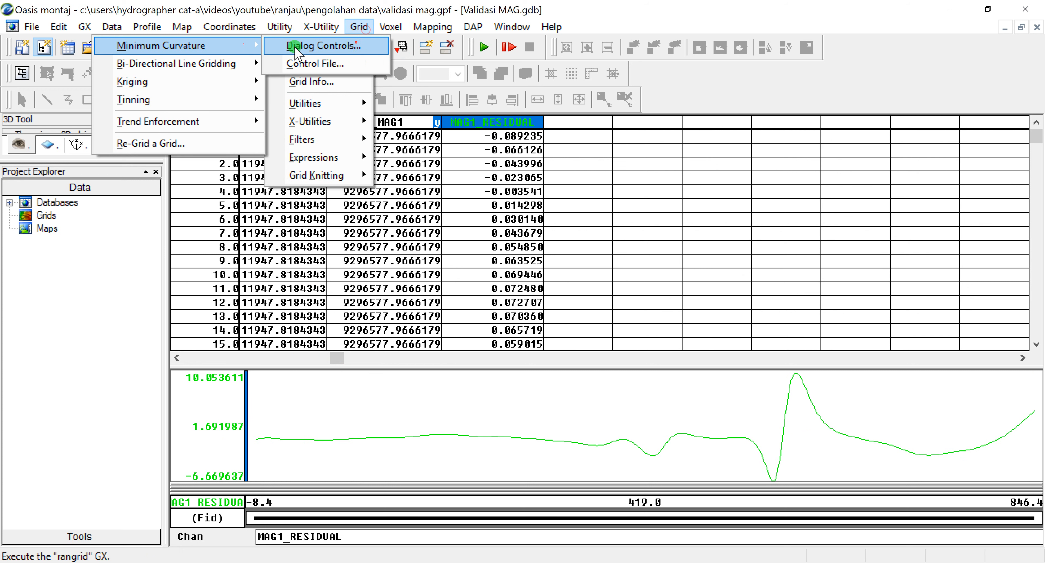
click(361, 45)
click(682, 259)
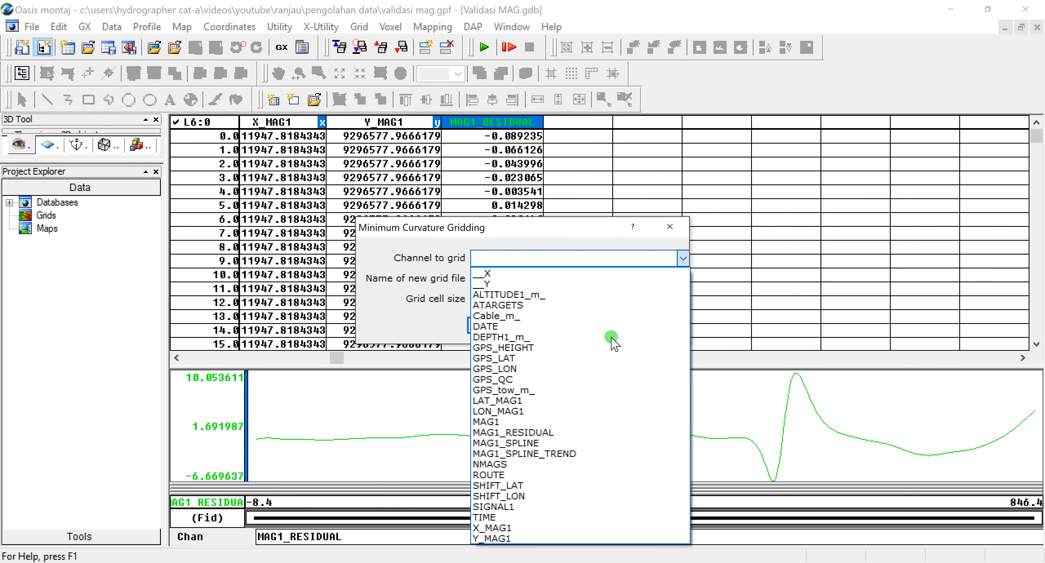
click(559, 433)
click(526, 282)
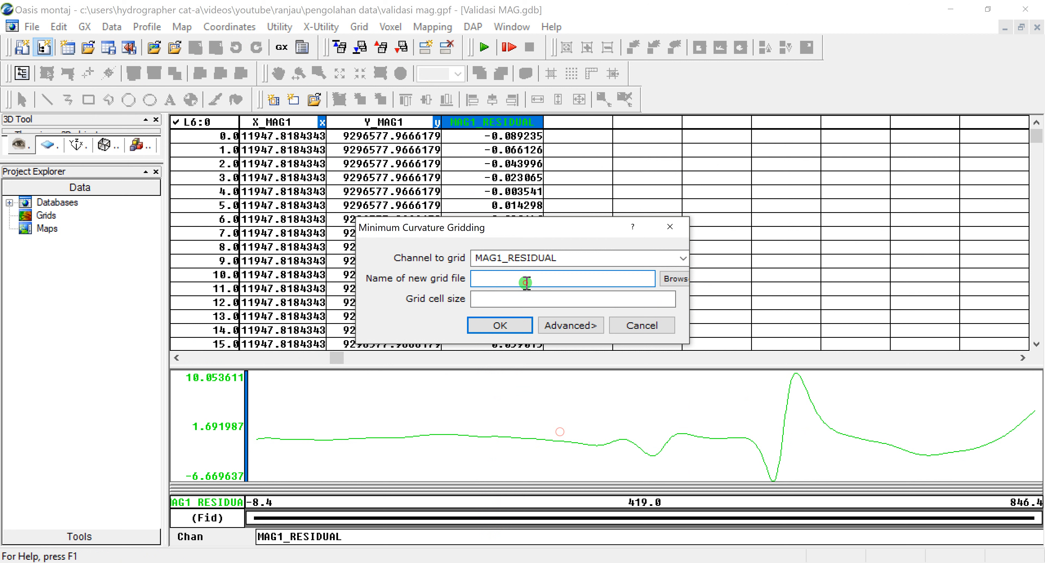
text(MAG1_GRID)
click(507, 305)
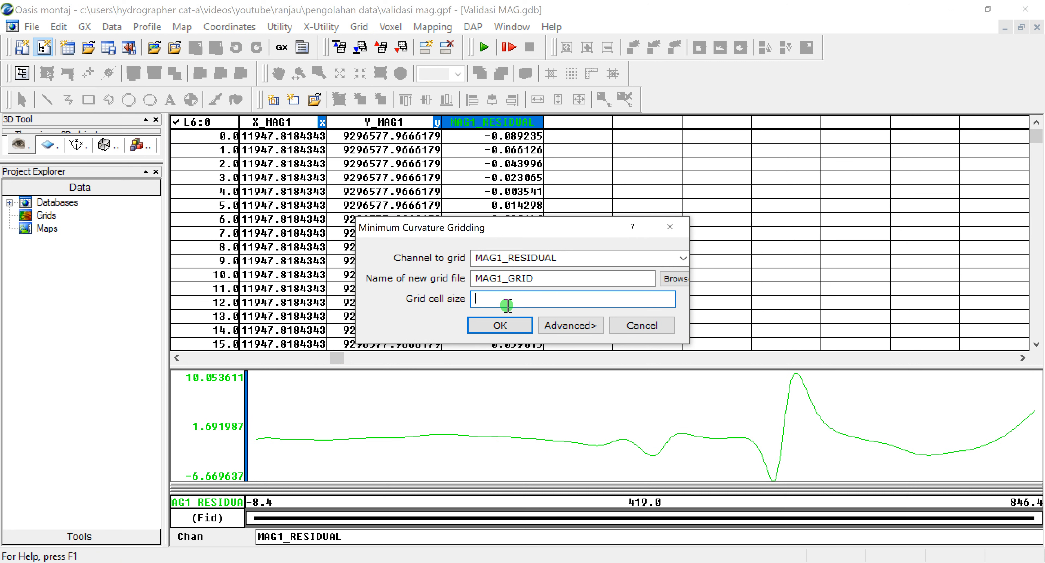
click(500, 325)
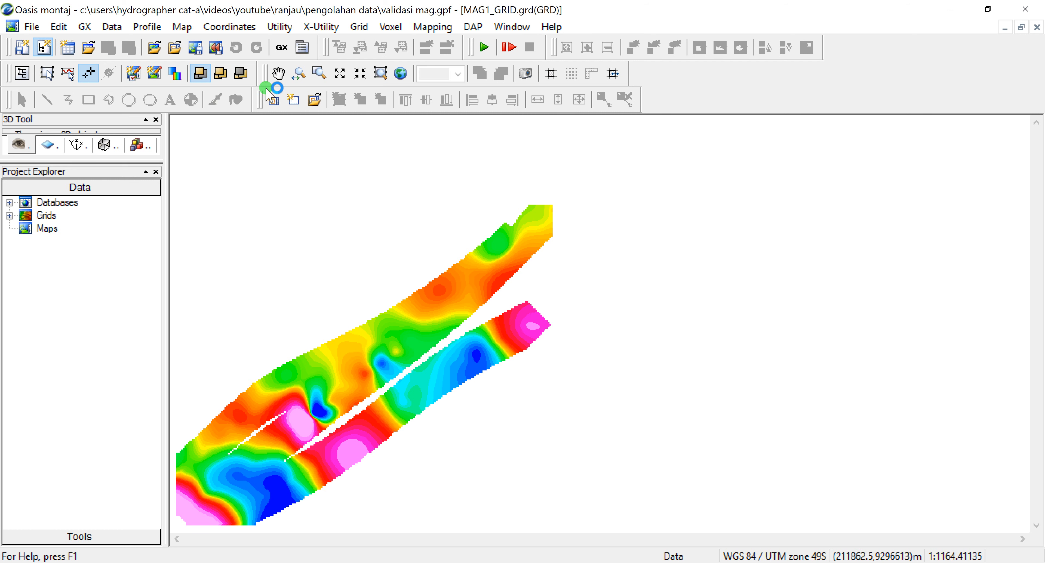
click(275, 75)
drag(339, 373, 502, 325)
- Load the igrf.omn menu file to add the IGRF tools
click(85, 32)
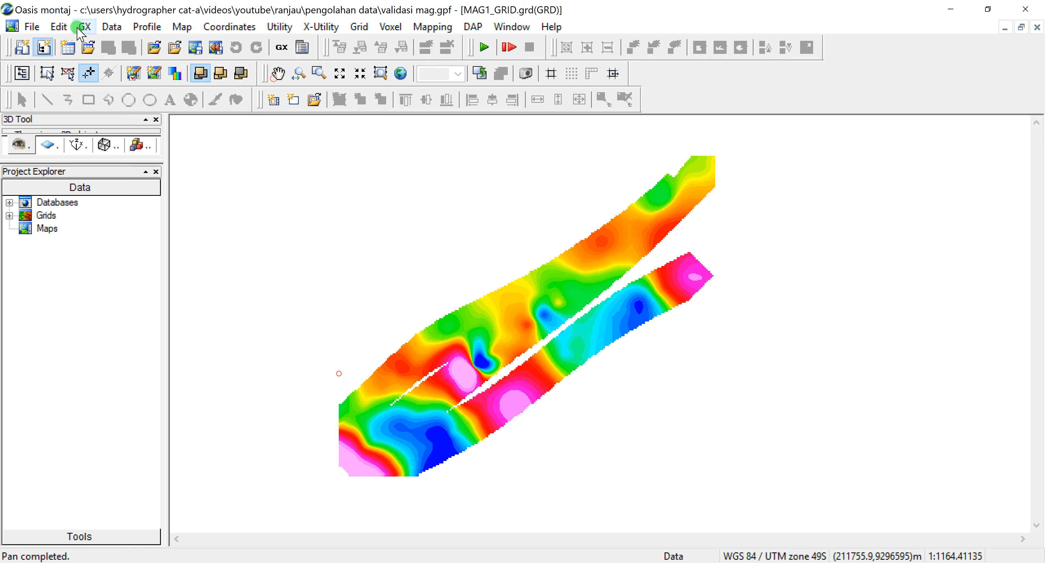
click(87, 143)
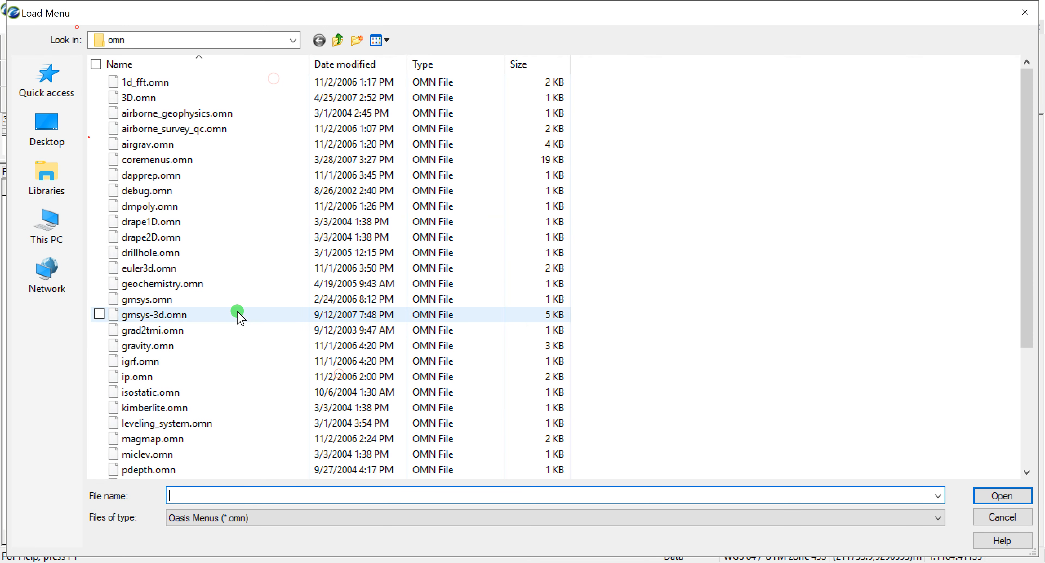
scroll(241, 318, down, 4)
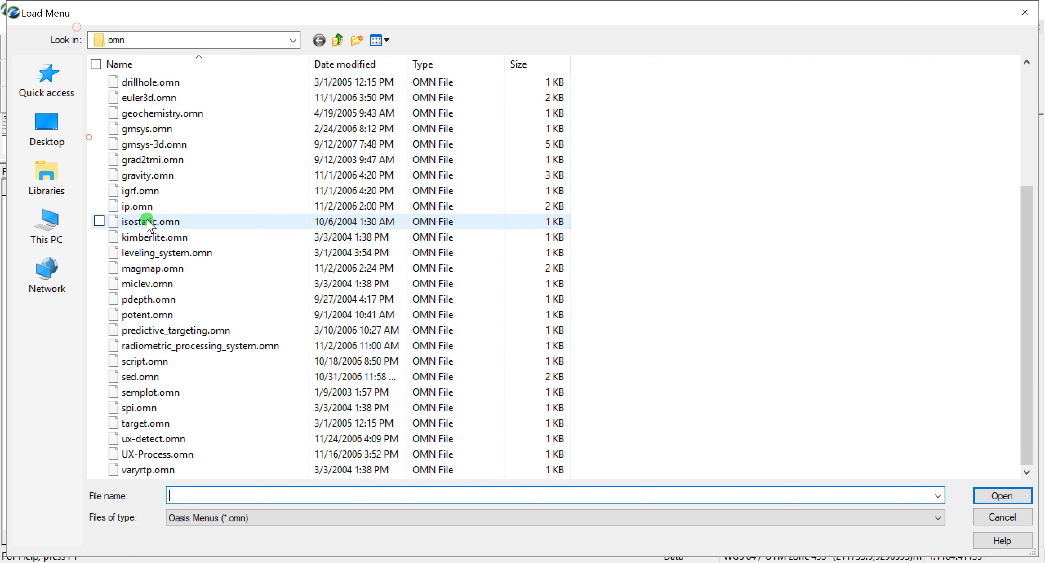
click(140, 191)
click(1001, 496)
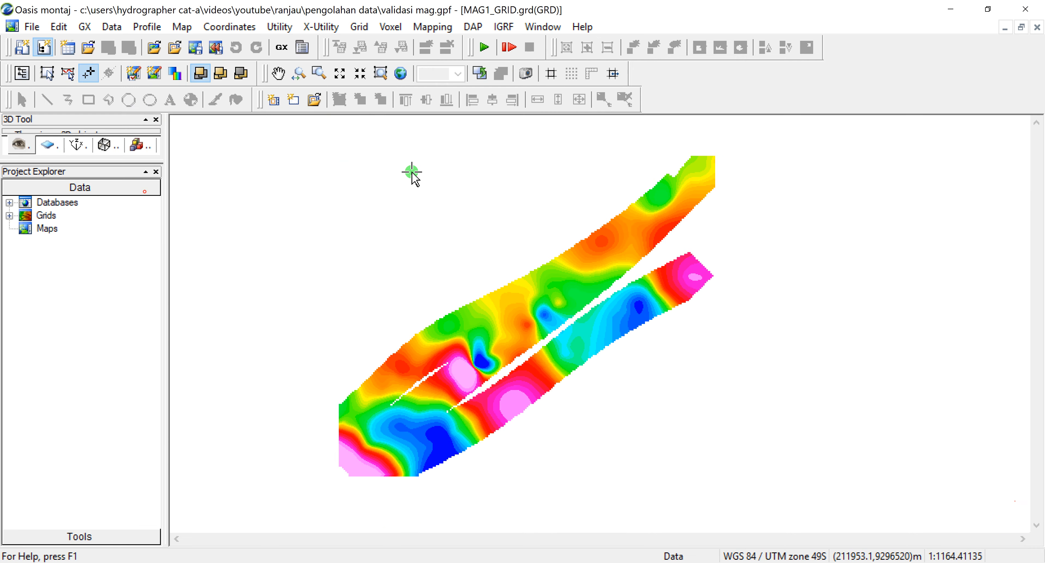
- Load the magmap.omn menu file to add the MAGMAP tools
click(86, 27)
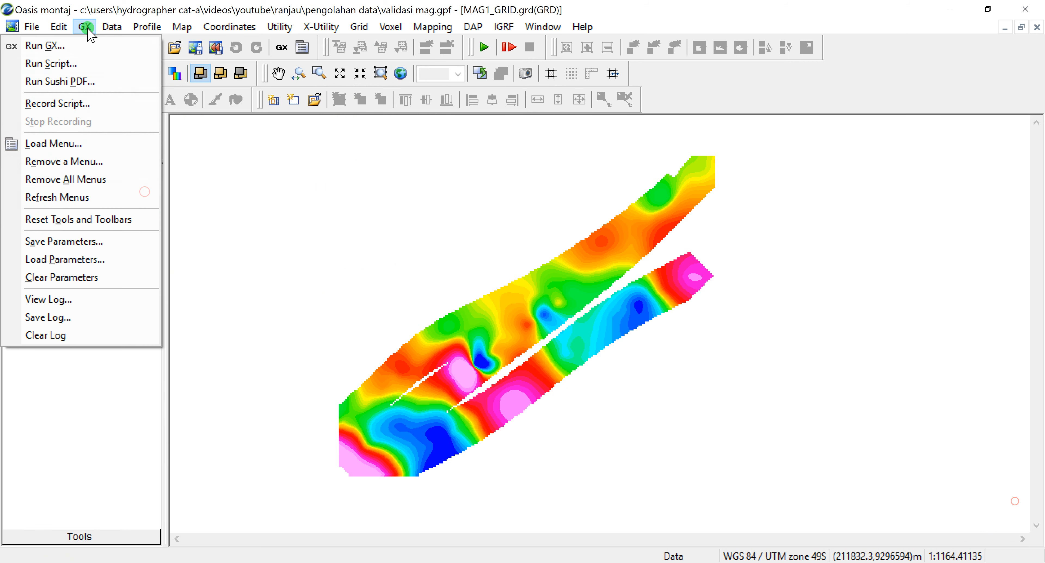
click(74, 142)
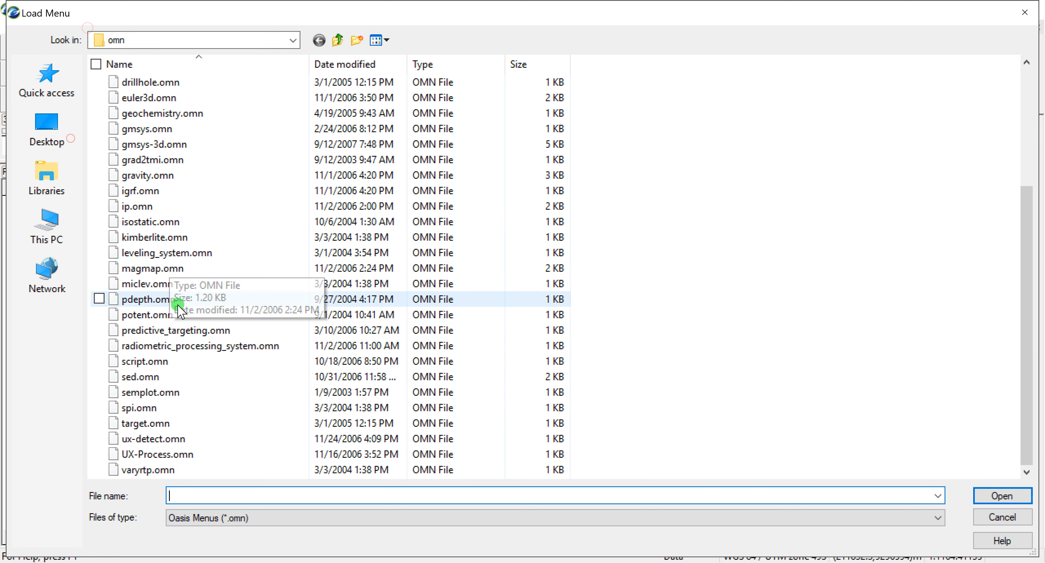
click(156, 268)
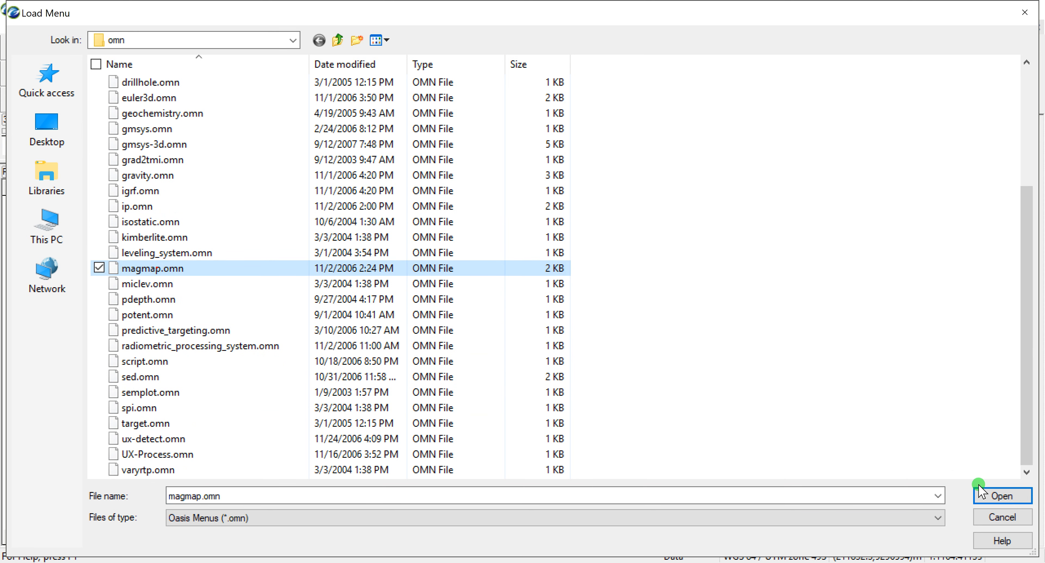
click(1001, 496)
- Examine the settings for computing IGRF channels and for MAGMAP grid processing, cancelling both dialogs without running them
click(503, 26)
click(501, 46)
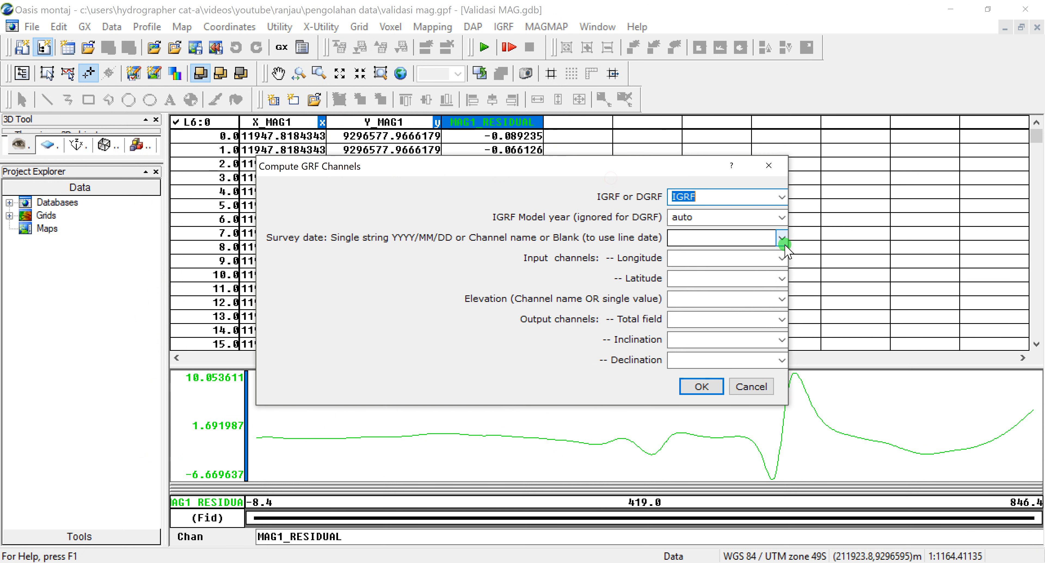
drag(616, 165, 539, 171)
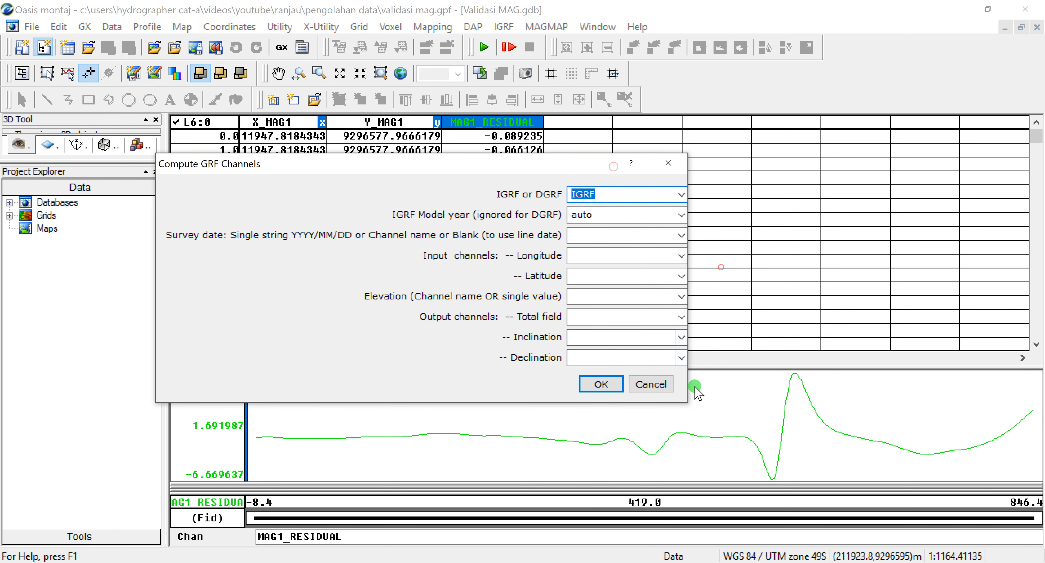
click(673, 389)
click(544, 27)
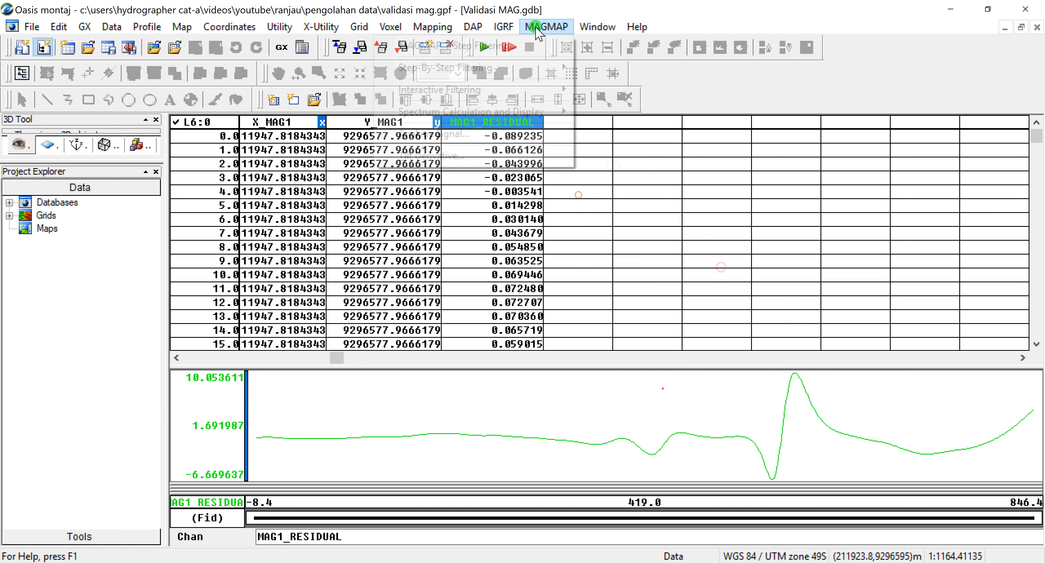
click(536, 43)
drag(616, 215, 580, 250)
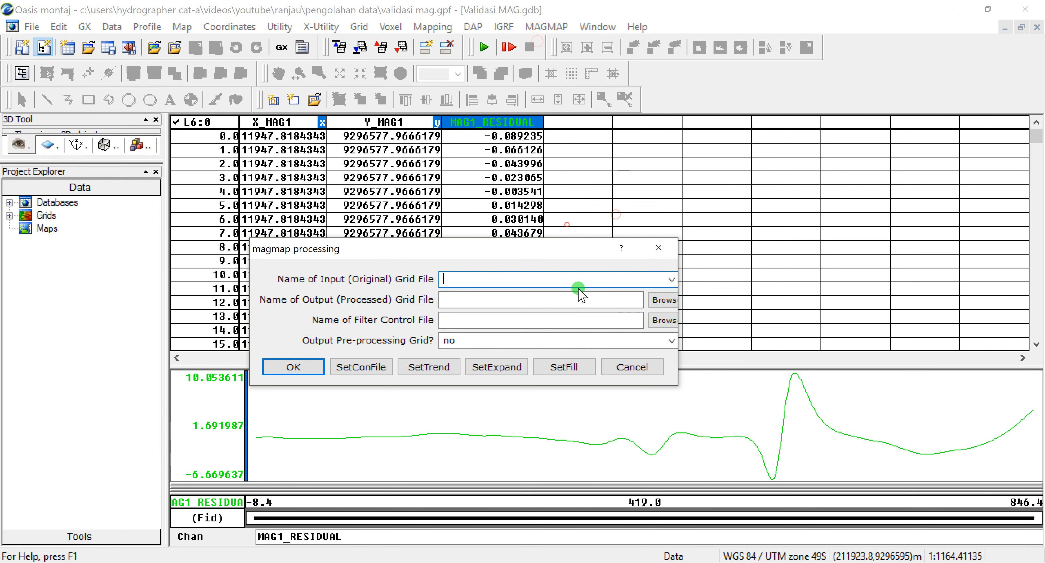
click(618, 372)
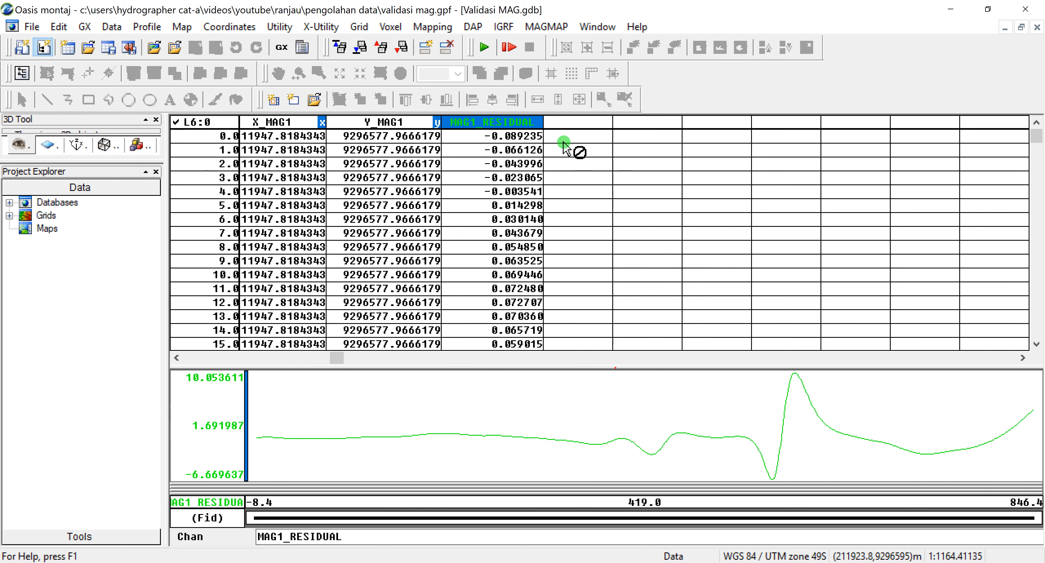
- Adjust the width of the MAG1_RESIDUAL column so it is slightly wider
drag(551, 124, 564, 124)
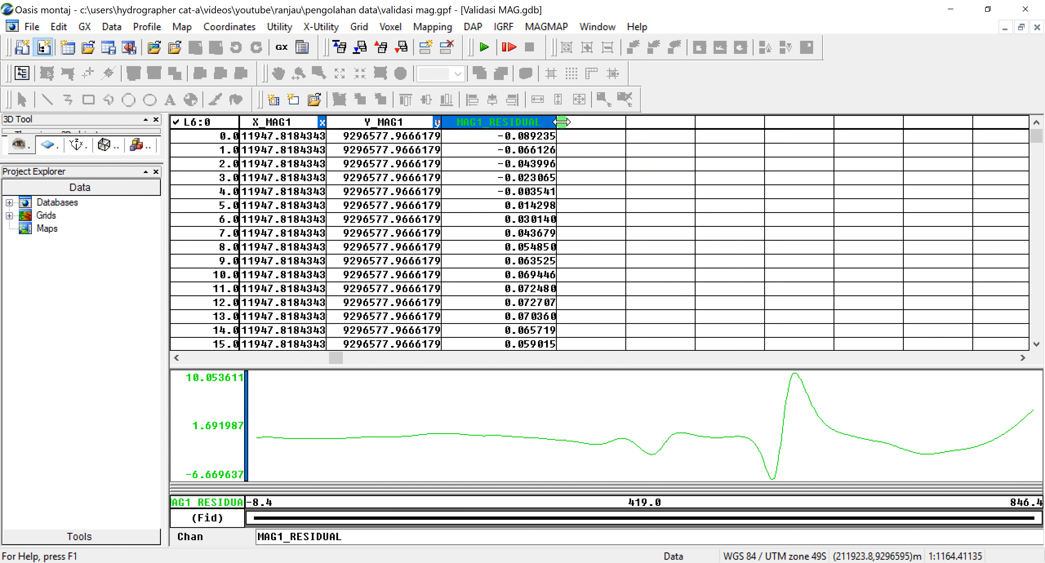
drag(558, 122, 570, 123)
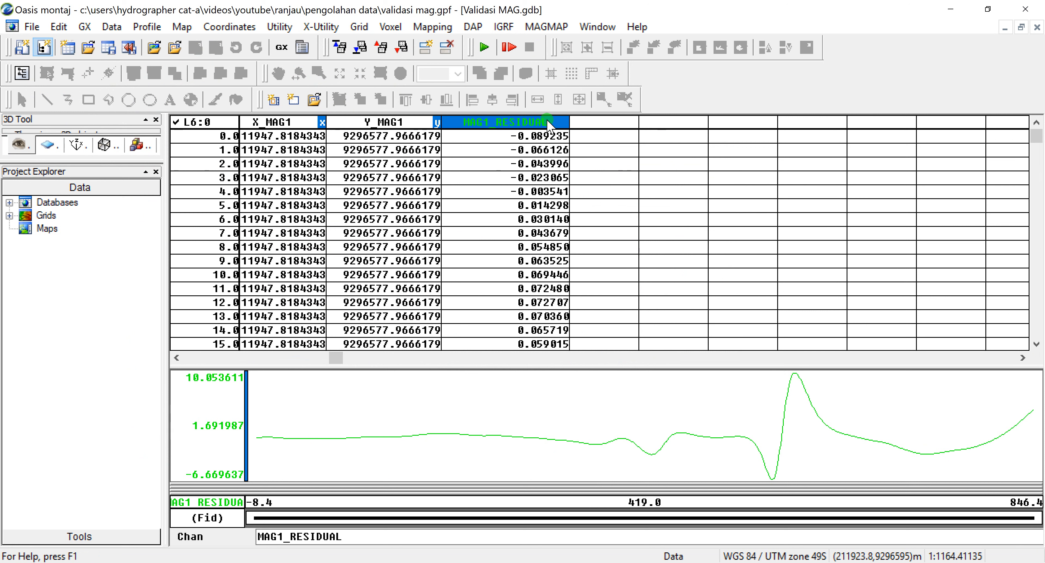
drag(566, 122, 550, 121)
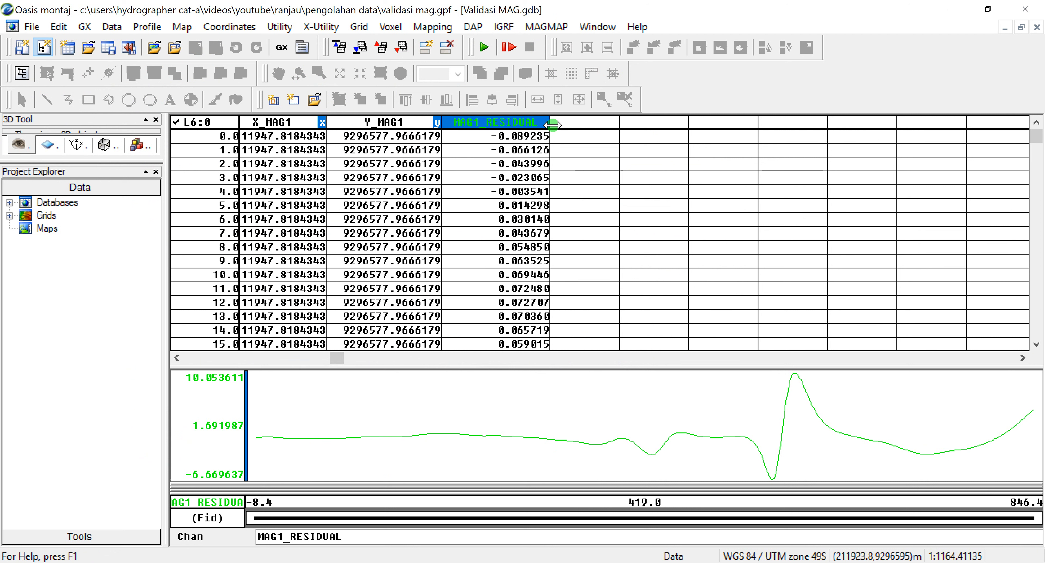
drag(552, 125, 556, 125)
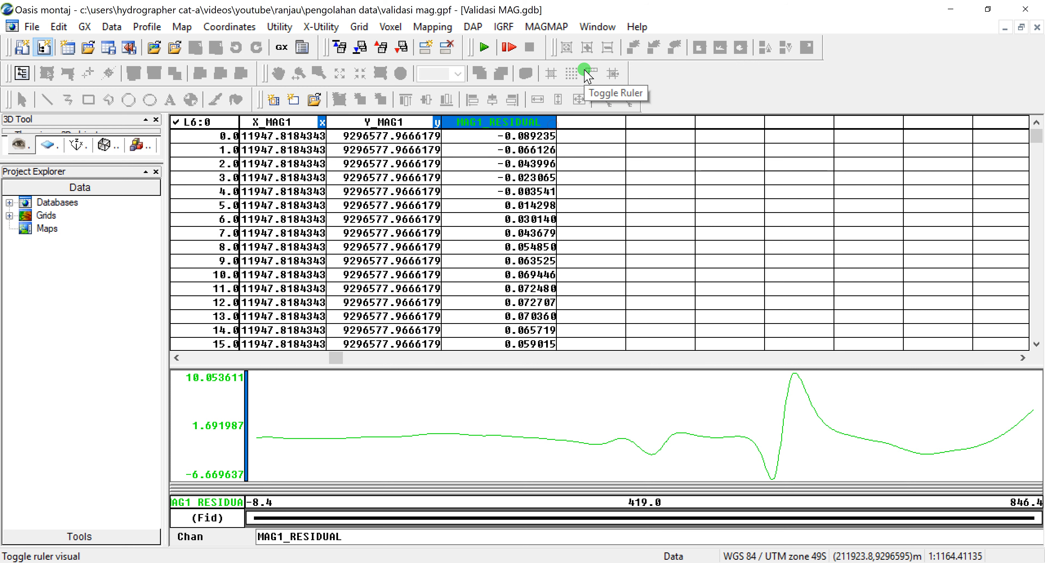
- Load the UX-Process.omn menu file to add the UX processing tools
click(84, 26)
click(50, 141)
scroll(338, 418, down, 4)
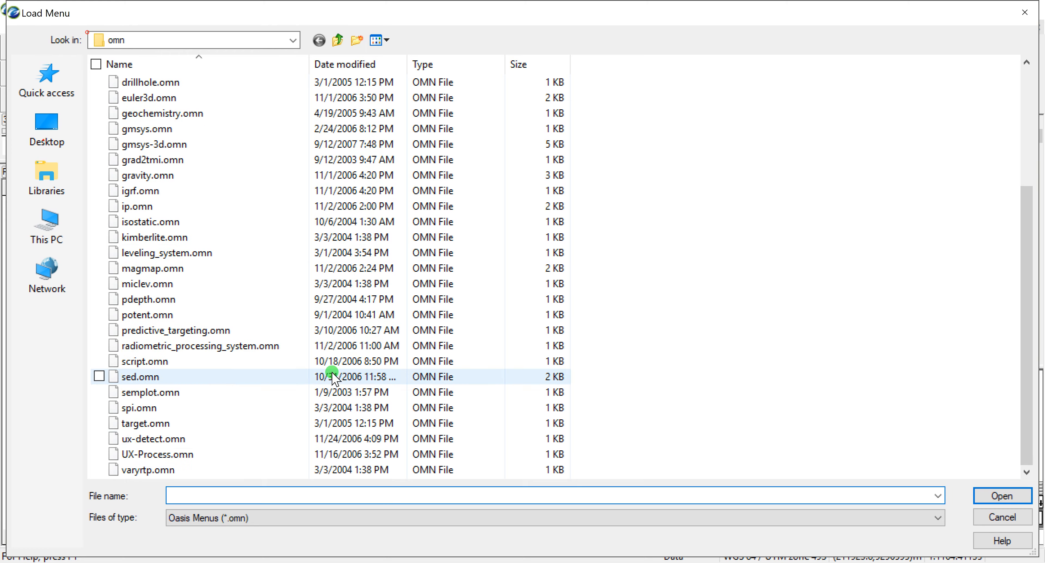
click(150, 454)
click(990, 496)
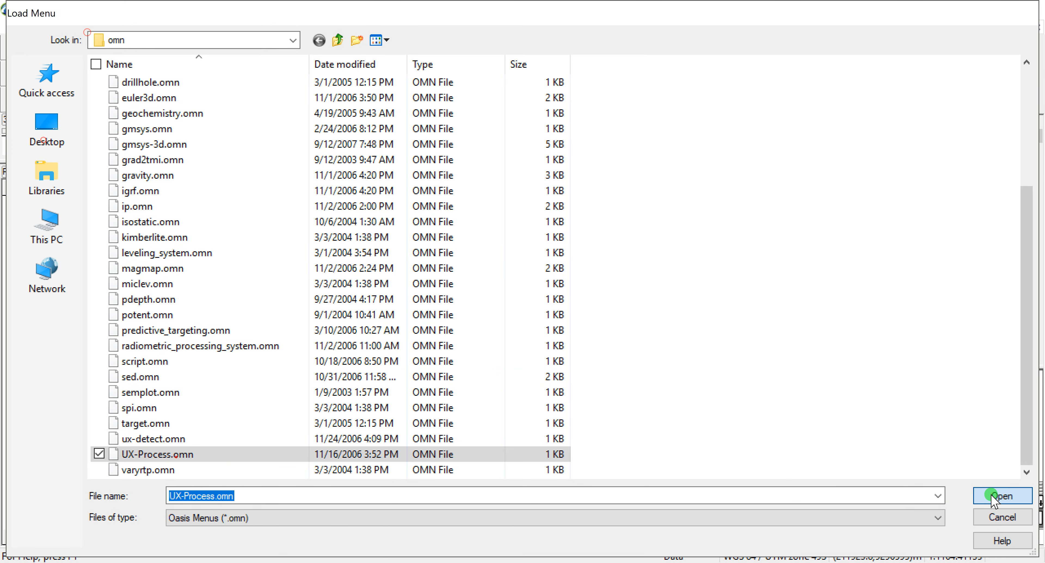
- Calculate the total-field analytic signal grid from MAG1_RESIDUAL, keeping the FFT Z-derivative, zero smoothing passes, tfas.grd output and a new map for display
click(730, 26)
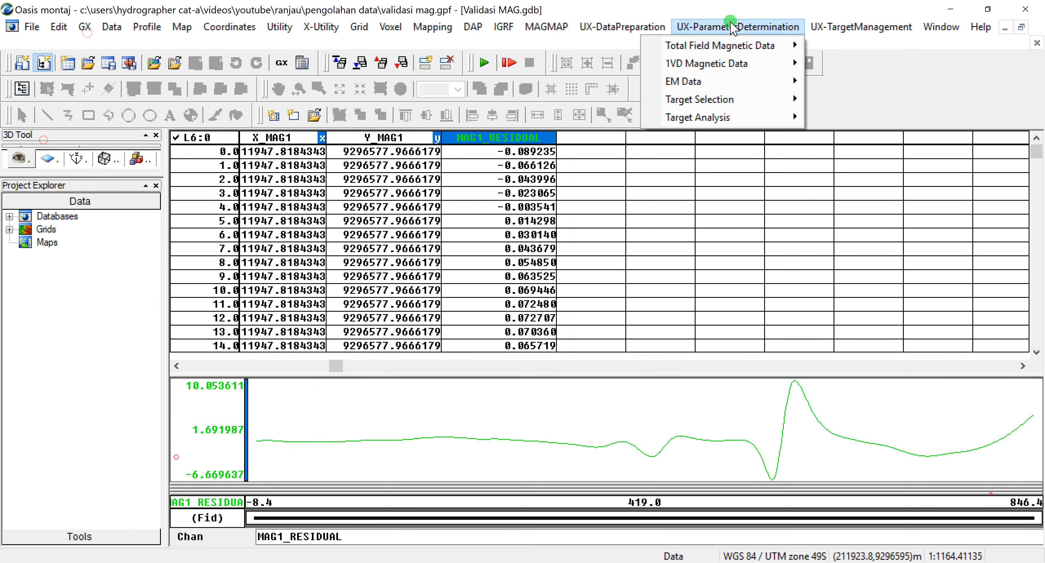
click(728, 46)
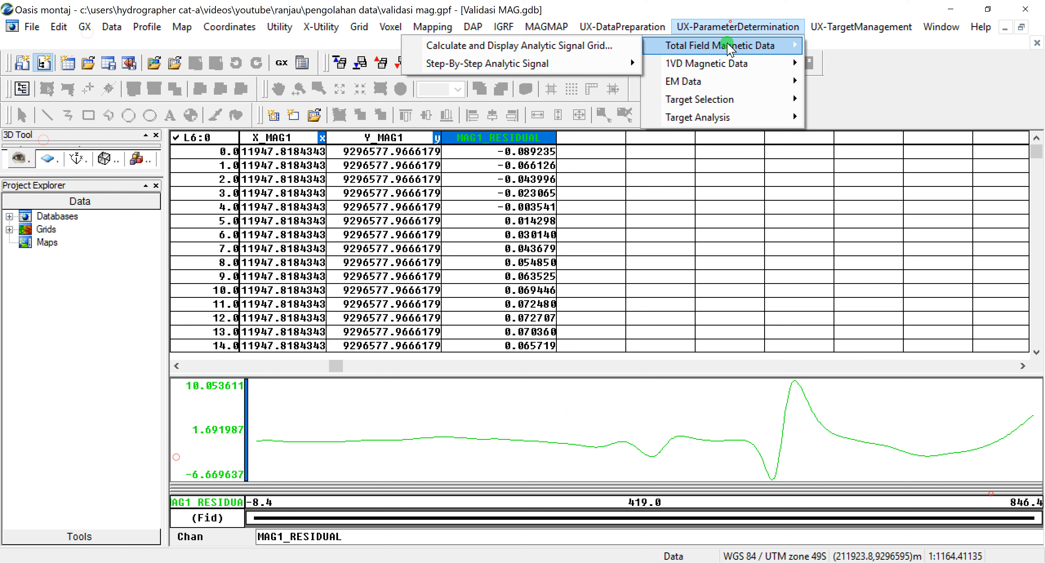
click(575, 46)
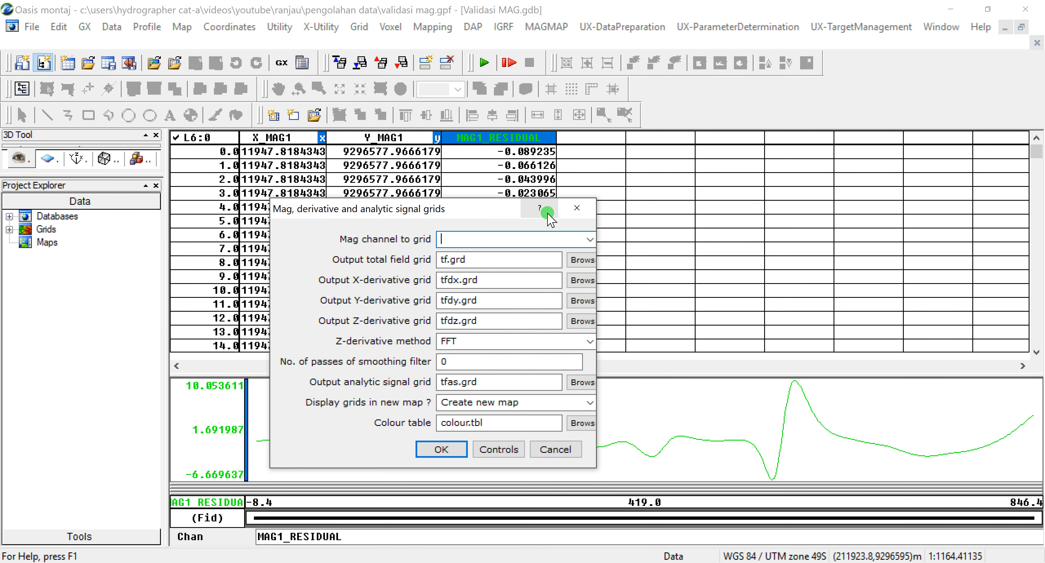
click(588, 243)
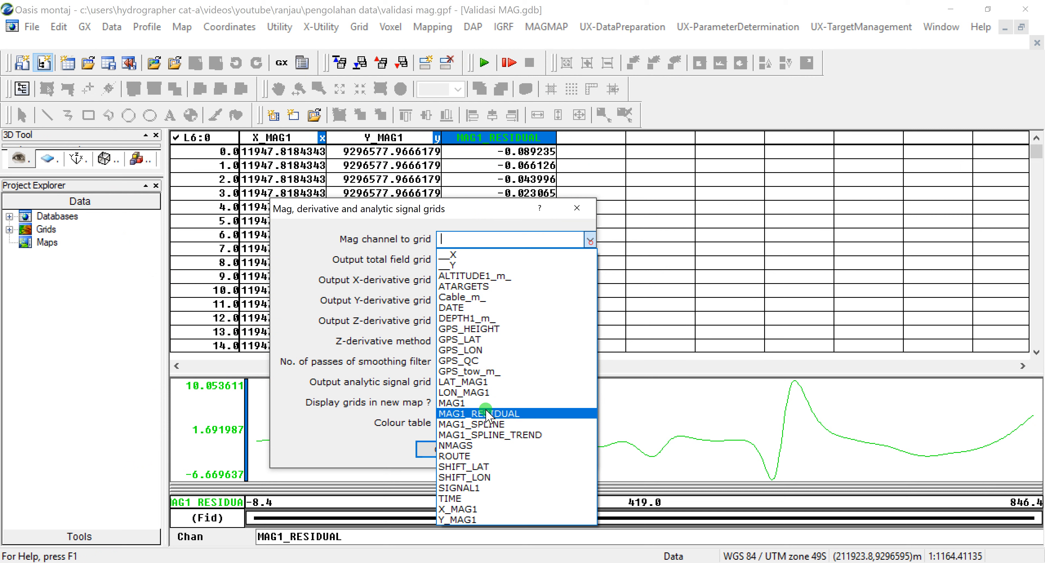
click(497, 421)
drag(473, 211, 726, 122)
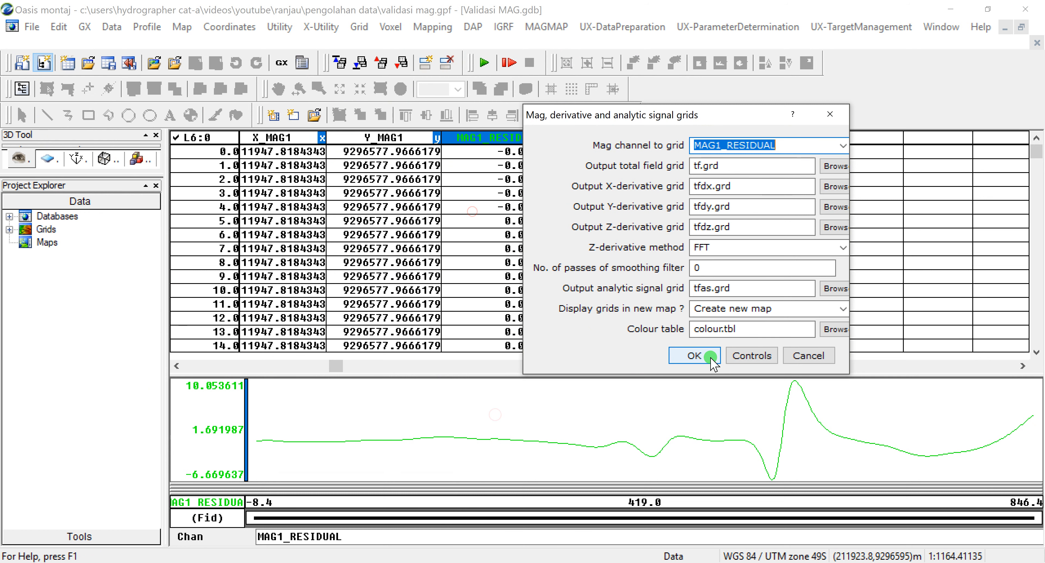
click(694, 356)
click(521, 343)
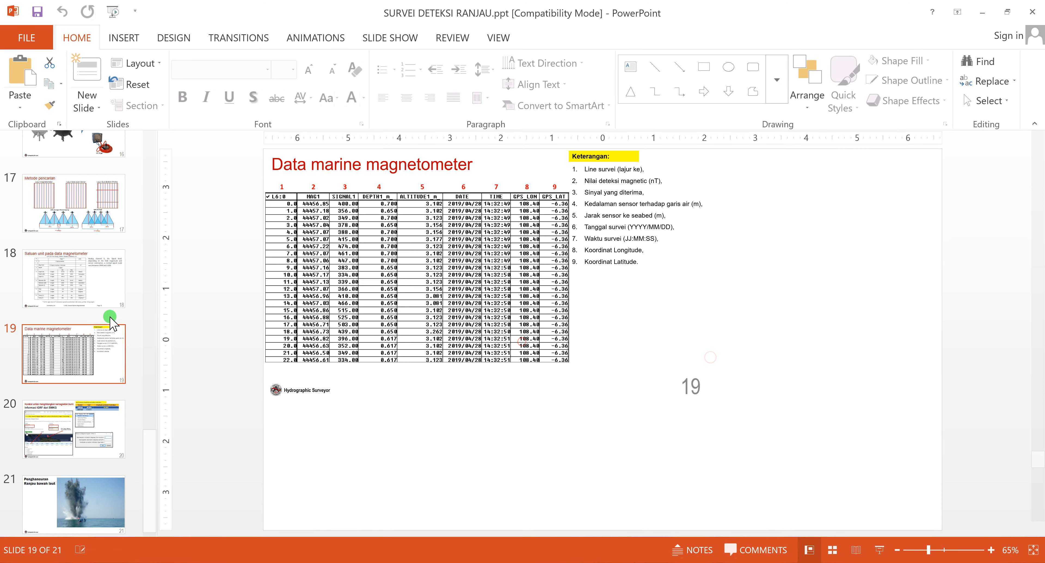
- In the PowerPoint presentation, examine slide 5 on typical detection ranges for common objects, then return to Oasis montaj
scroll(87, 315, up, 10)
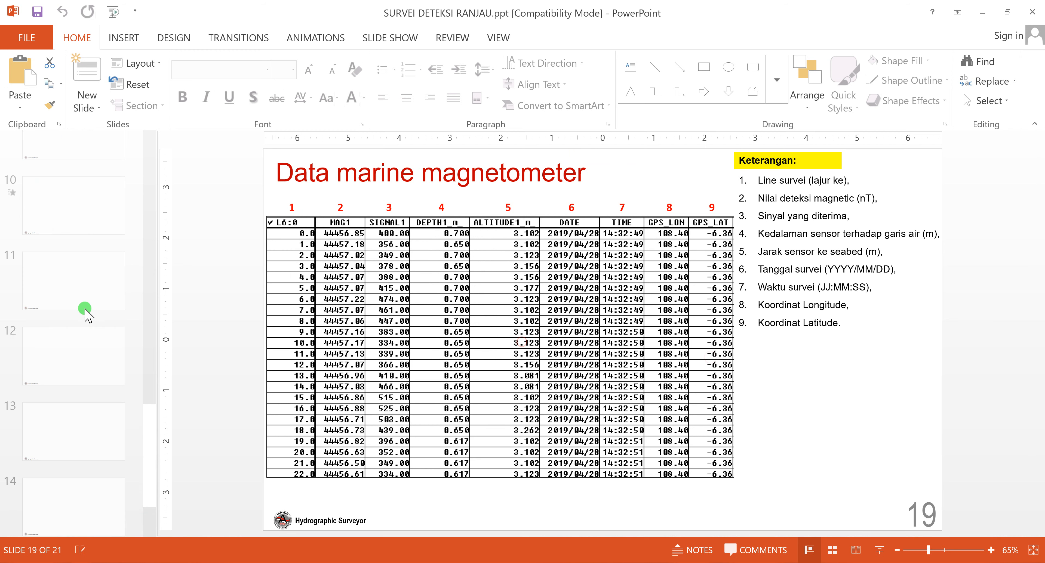
scroll(87, 315, up, 8)
click(90, 361)
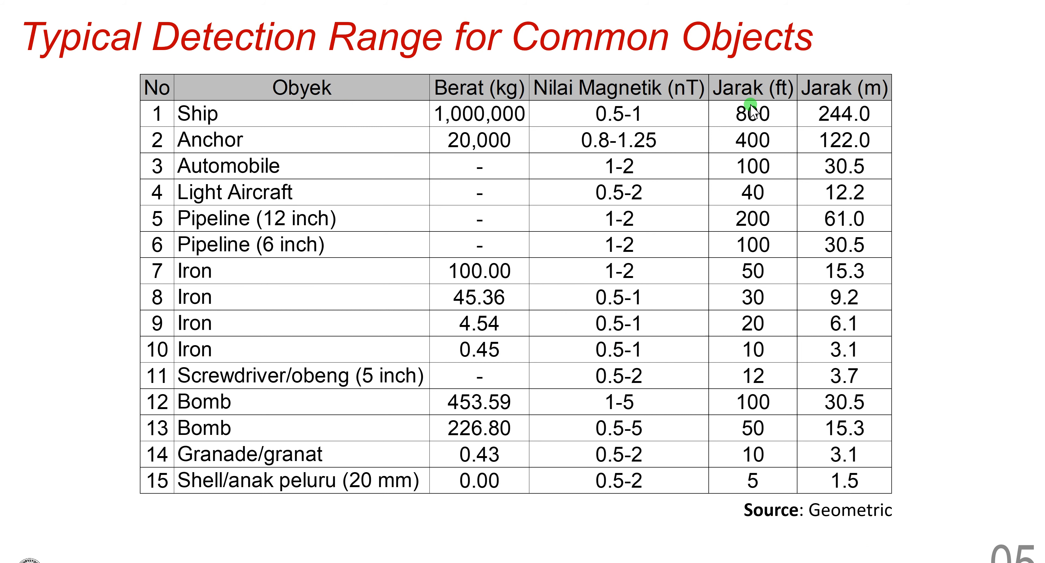
key(Escape)
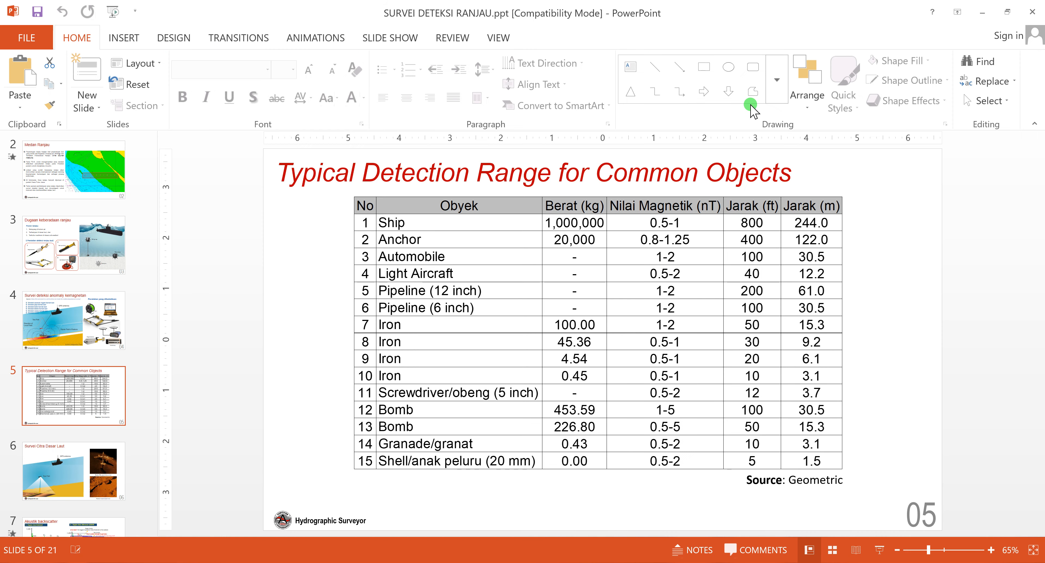
key(alt+Tab)
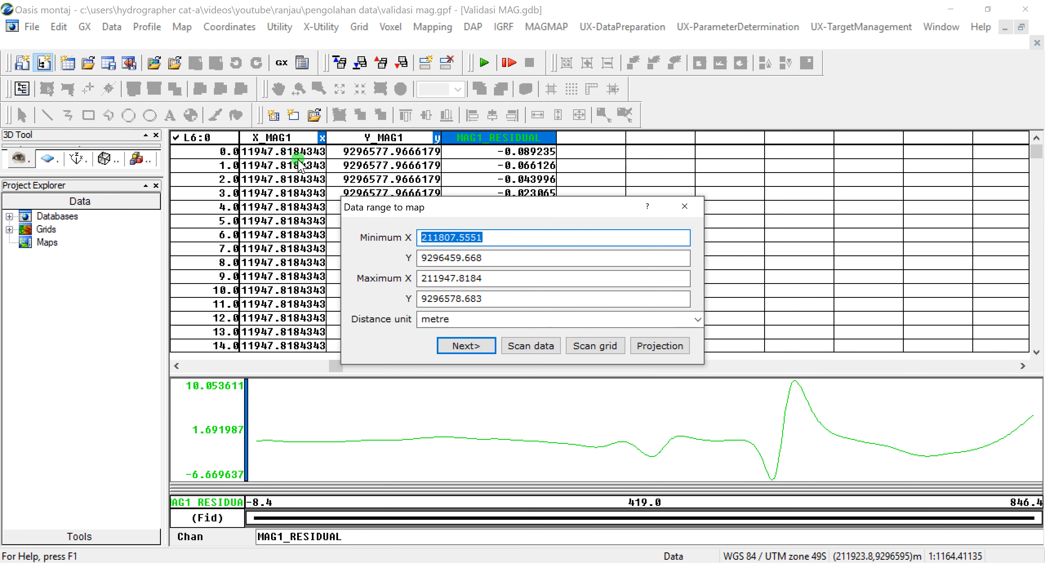
- Scan the survey data for the map's X and Y range in metres and accept that range
drag(465, 209, 501, 201)
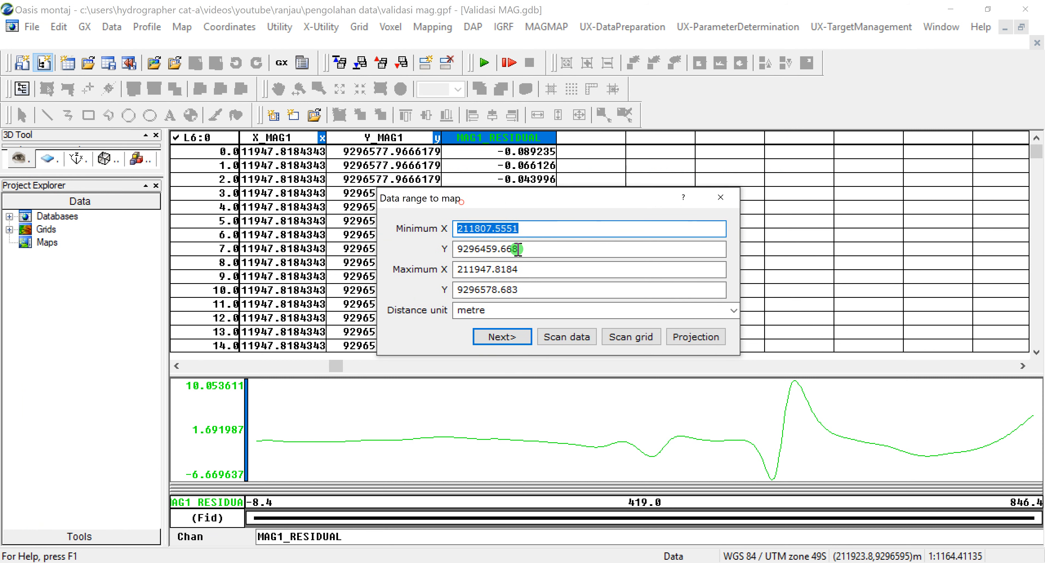
click(545, 229)
drag(548, 203, 571, 193)
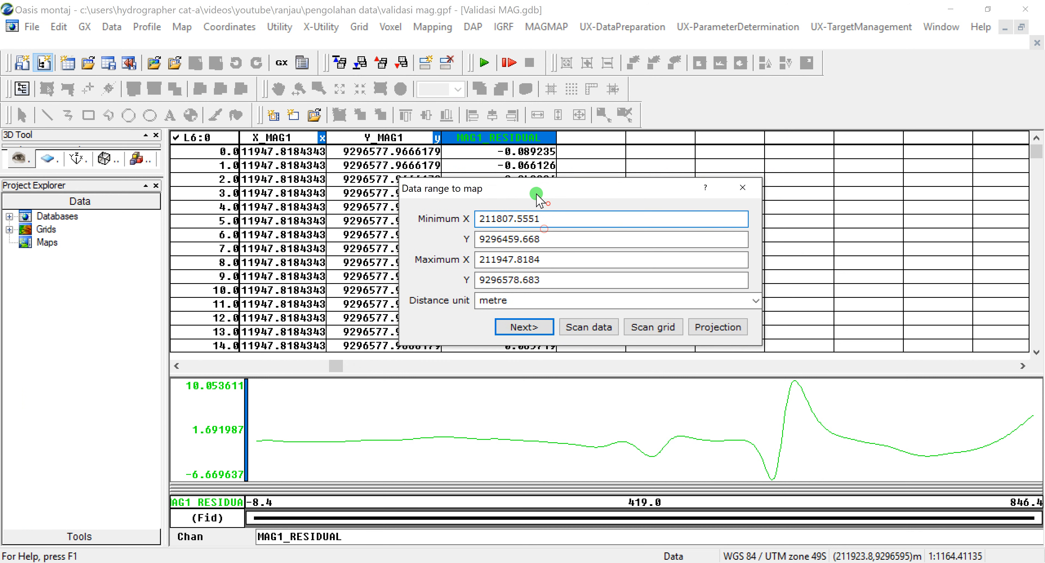
click(541, 327)
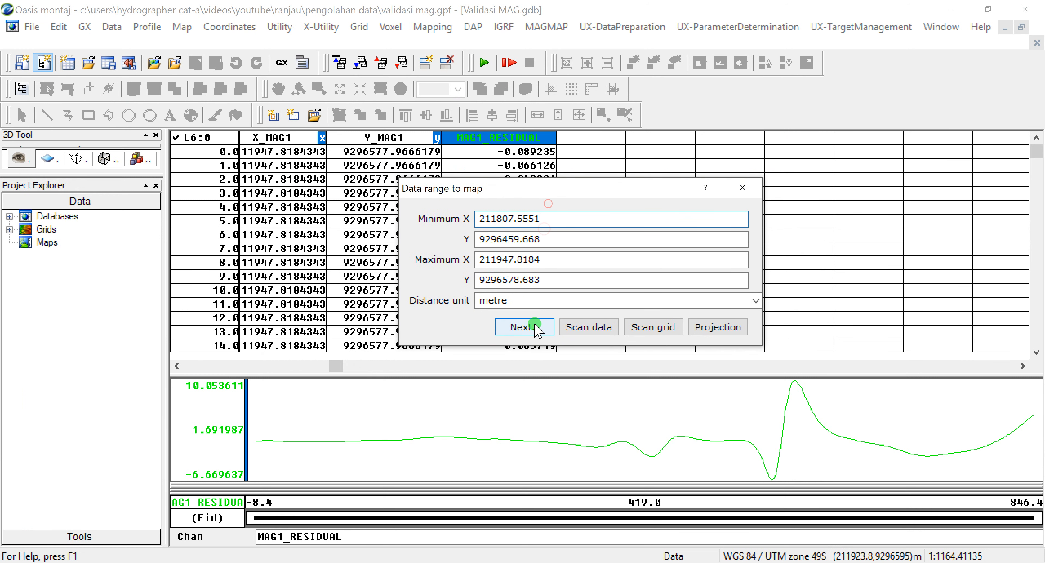
click(579, 327)
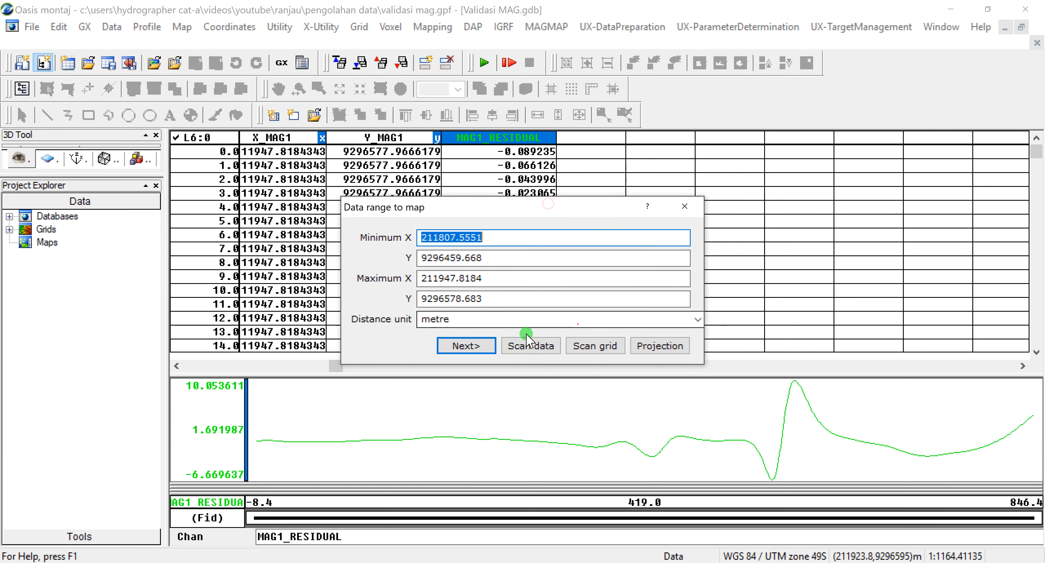
click(463, 348)
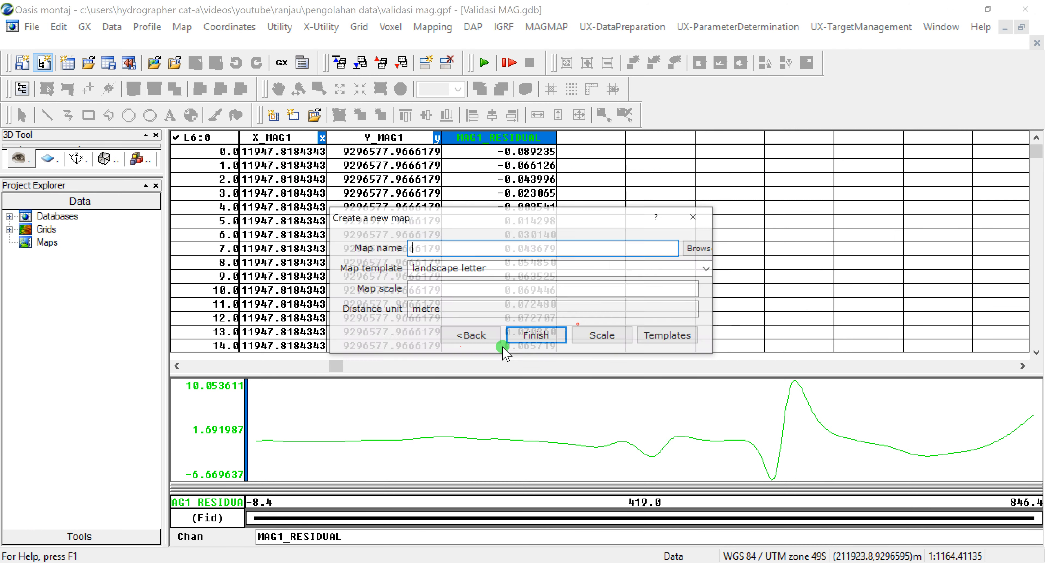
- Create the new map MAG1_MAP with the landscape letter template and the automatically calculated map scale
click(599, 340)
click(436, 248)
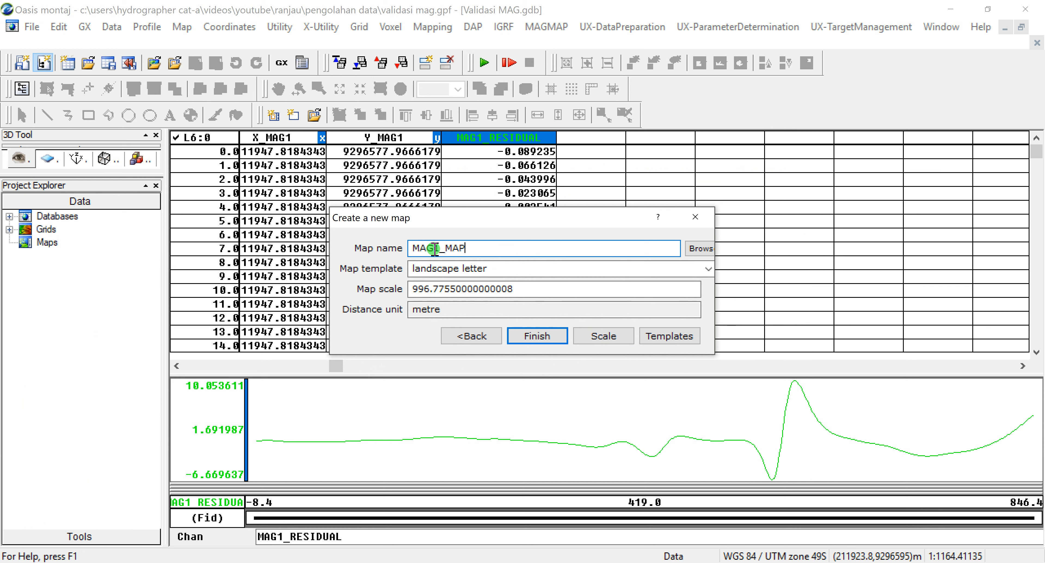
click(433, 291)
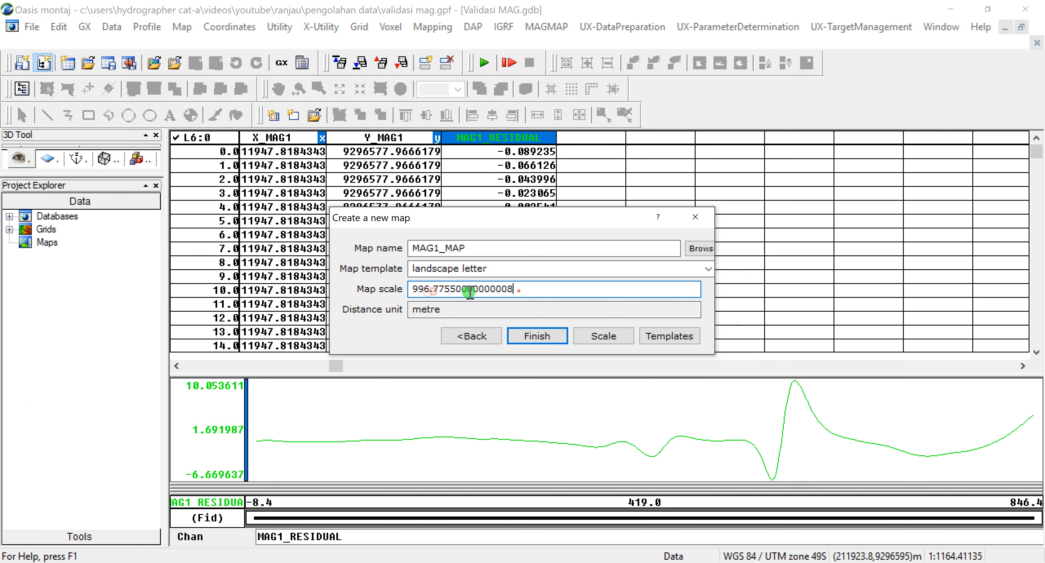
click(602, 339)
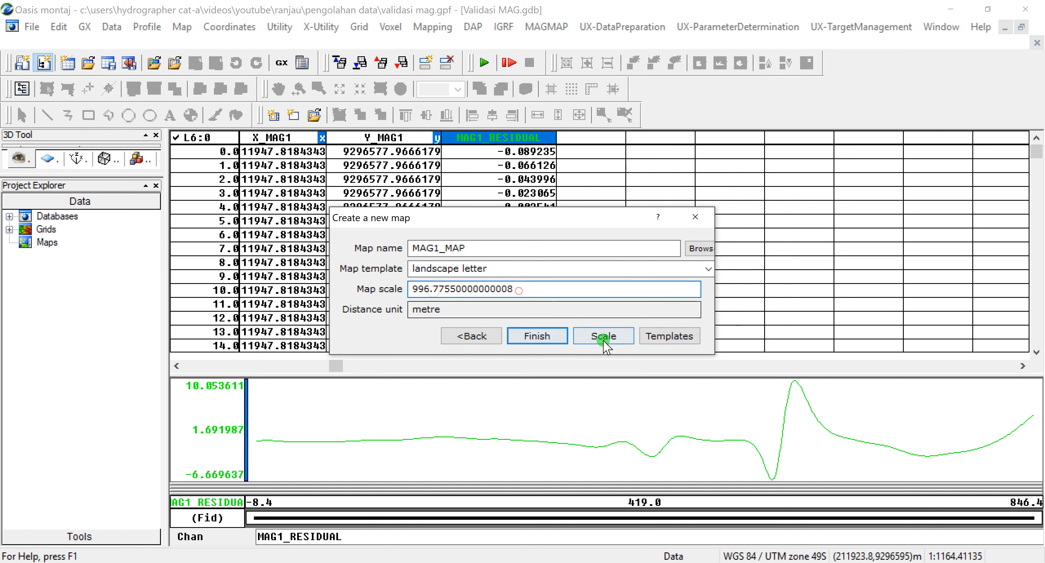
click(431, 291)
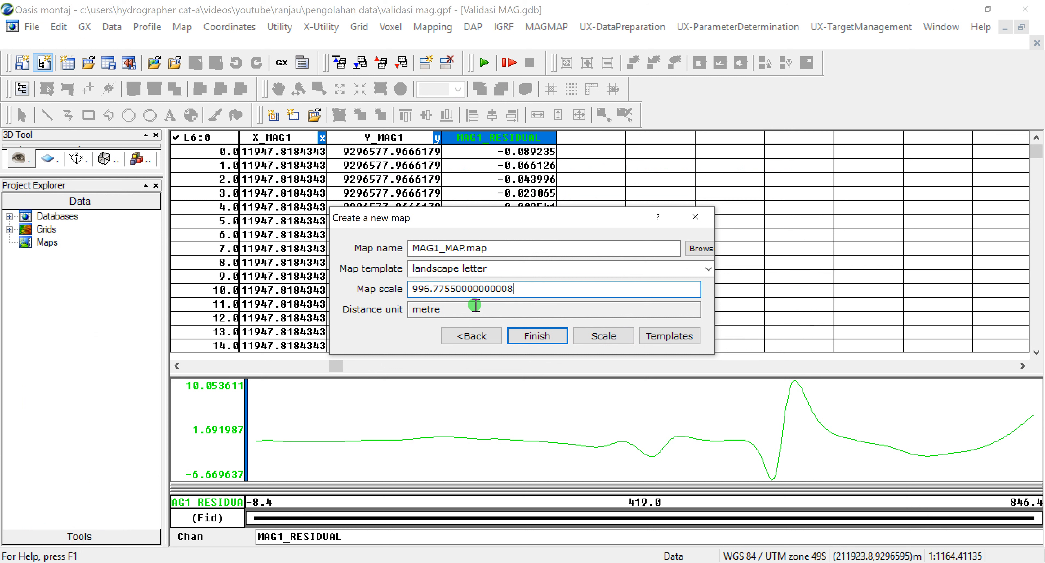
click(448, 310)
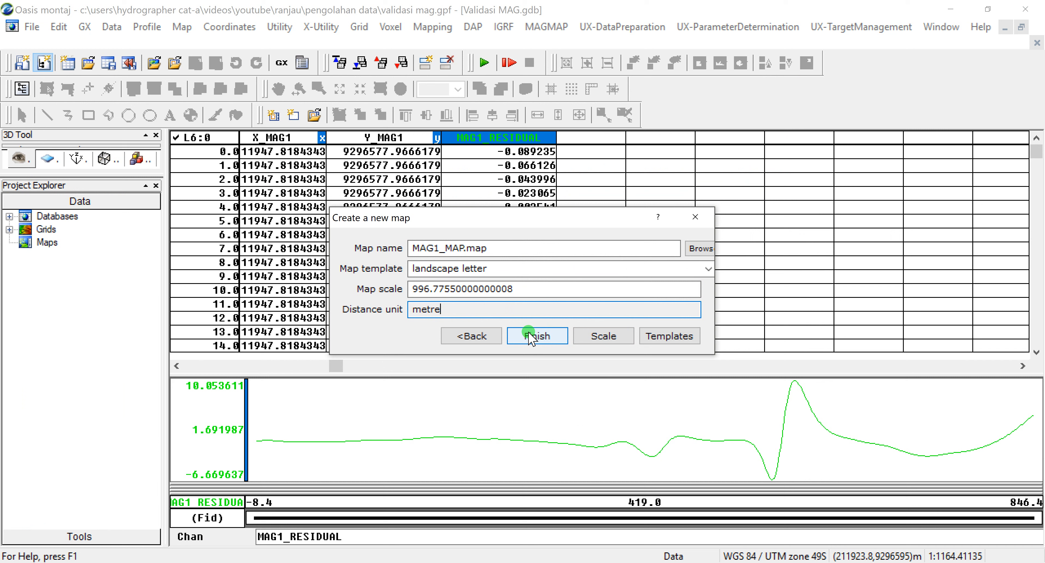
click(538, 343)
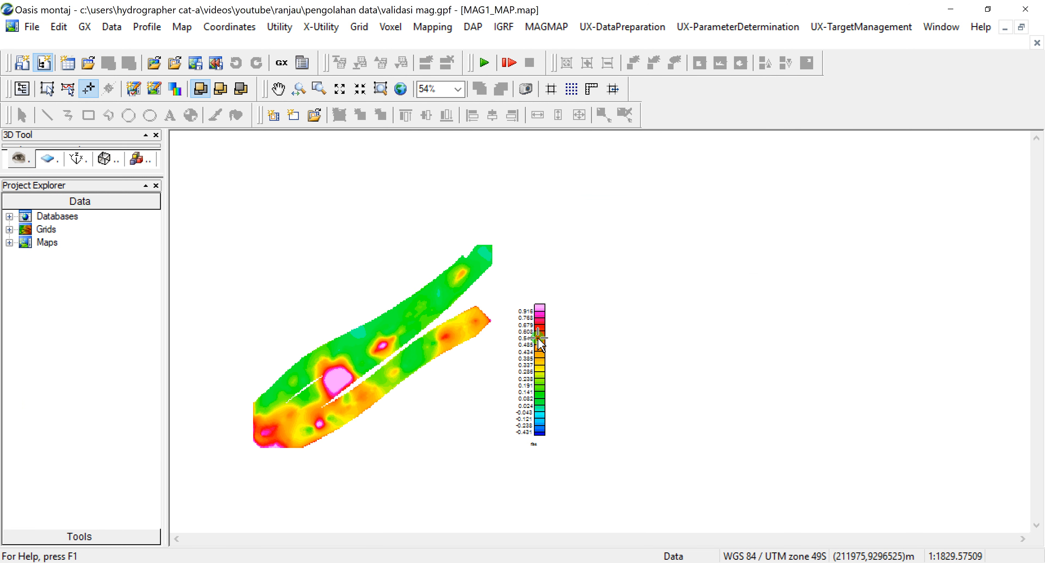
- Enlarge and centre the analytic signal map, and expand the project's lists of databases, grids and maps
click(278, 88)
drag(426, 414, 527, 393)
scroll(507, 383, up, 2)
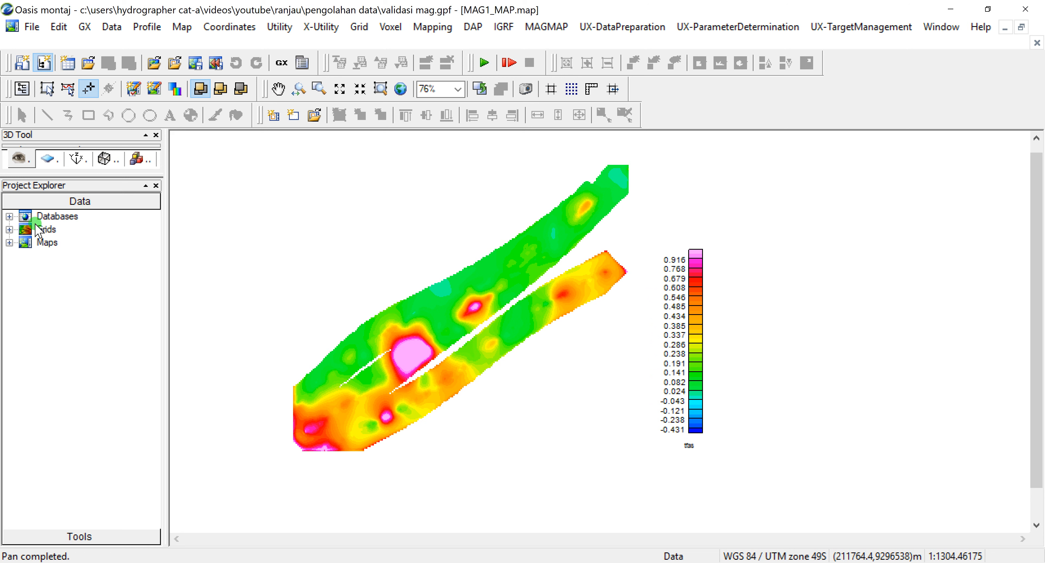
click(9, 216)
click(9, 242)
click(9, 268)
click(82, 281)
click(278, 88)
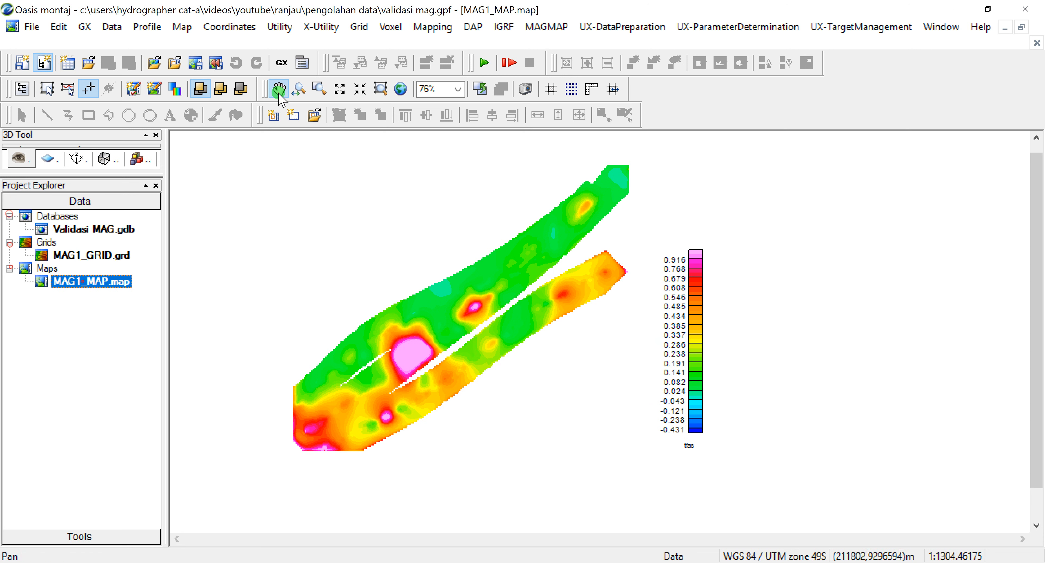
drag(472, 323, 505, 353)
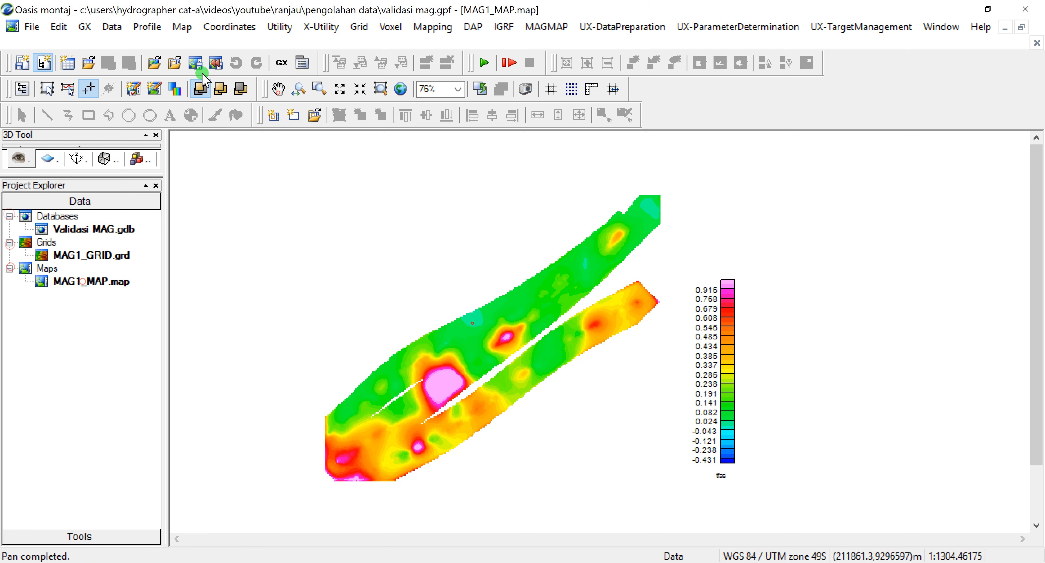
- Move the tfas colour bar higher on the map so it sits beside the gridded survey area
click(68, 88)
click(724, 380)
drag(723, 380, 732, 328)
click(841, 351)
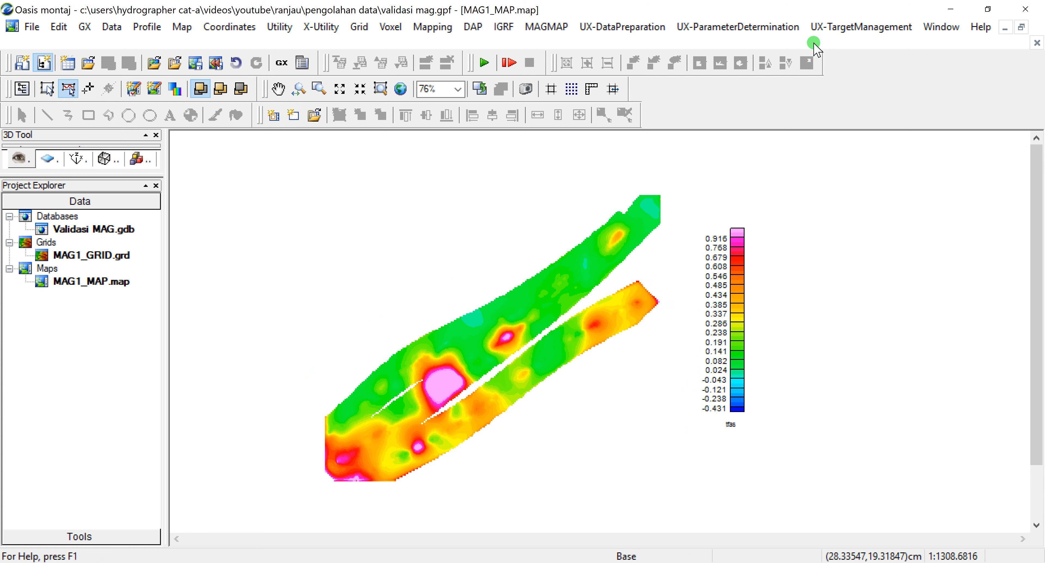
- Run the Blakely Test on tfas.grd into Validasi MAG_Targets.gdb, with 3 smoothing passes, Normal (4) peak detection and a 0.5 cutoff
click(784, 30)
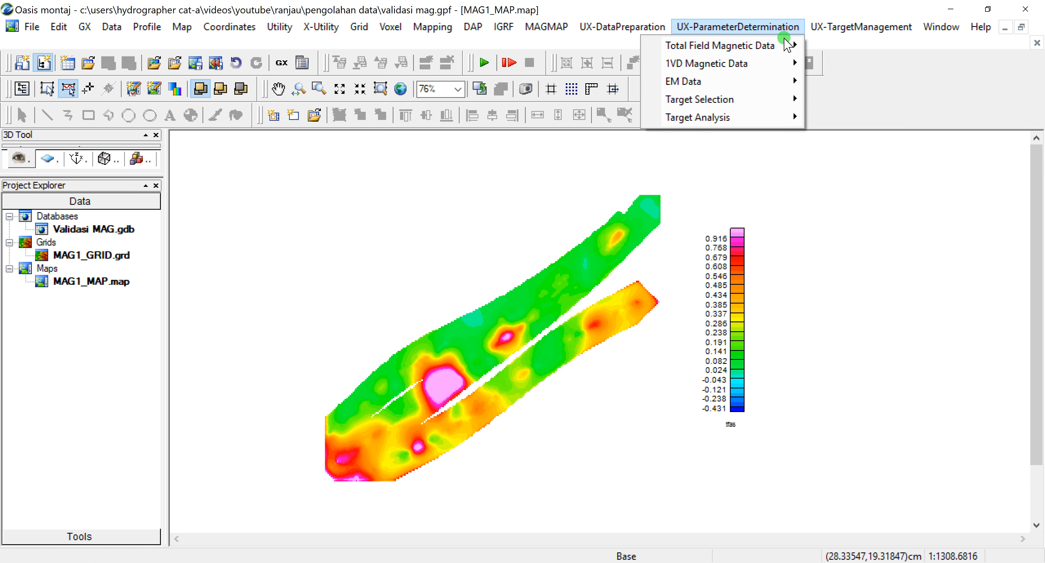
mouse_move(760, 100)
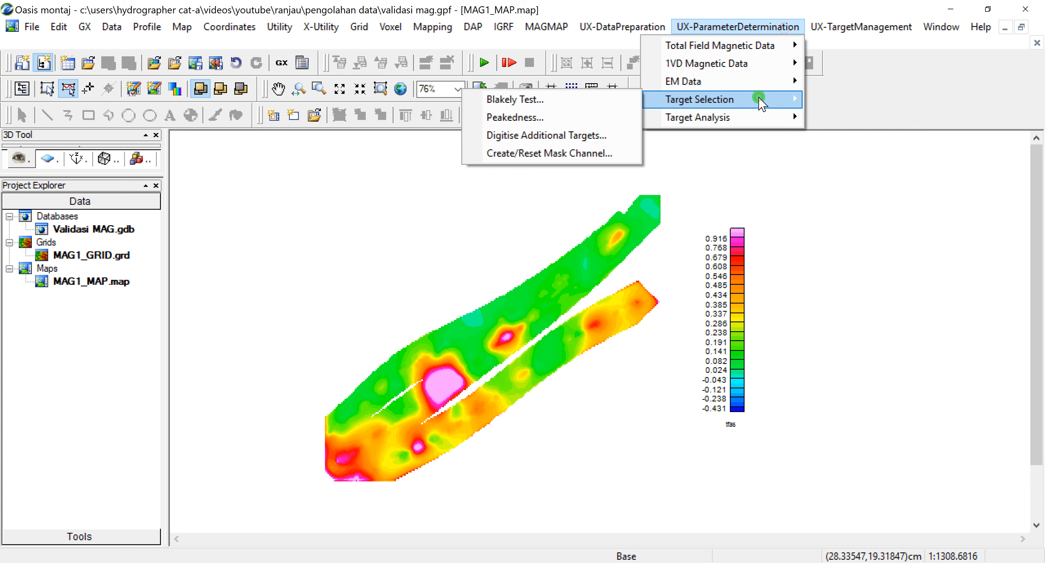
click(580, 102)
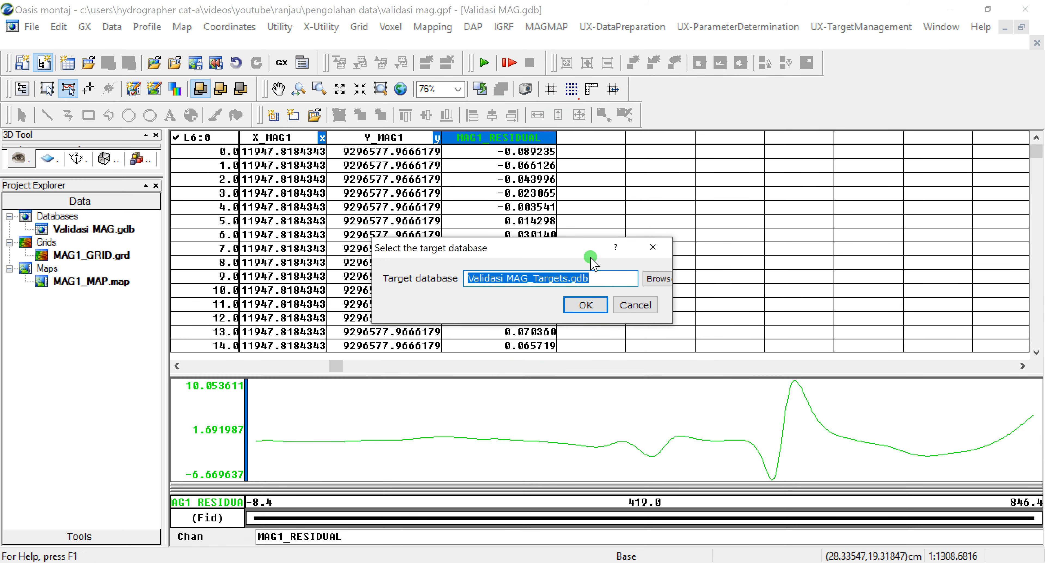
drag(543, 256, 681, 235)
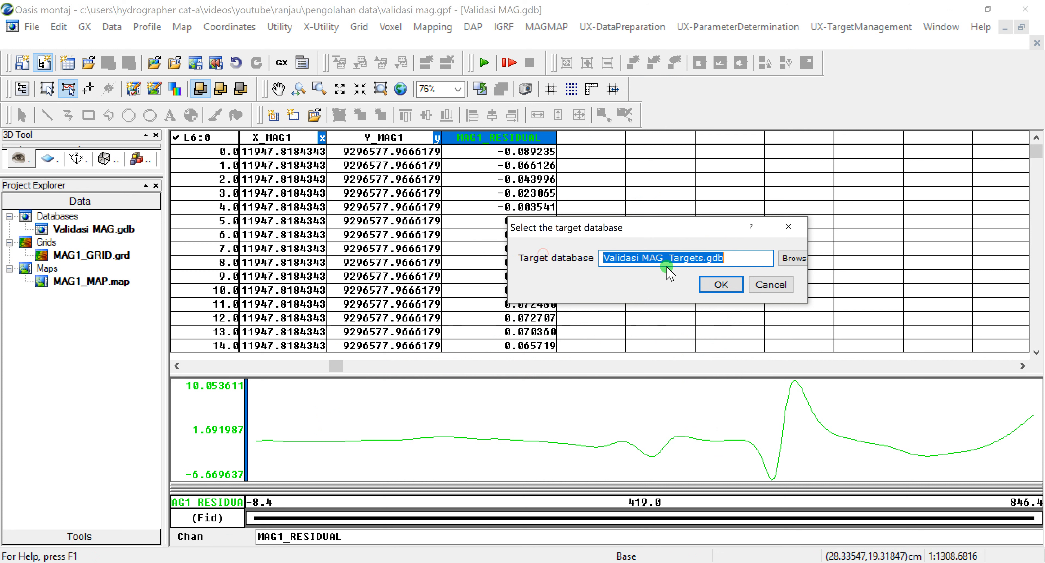
click(709, 285)
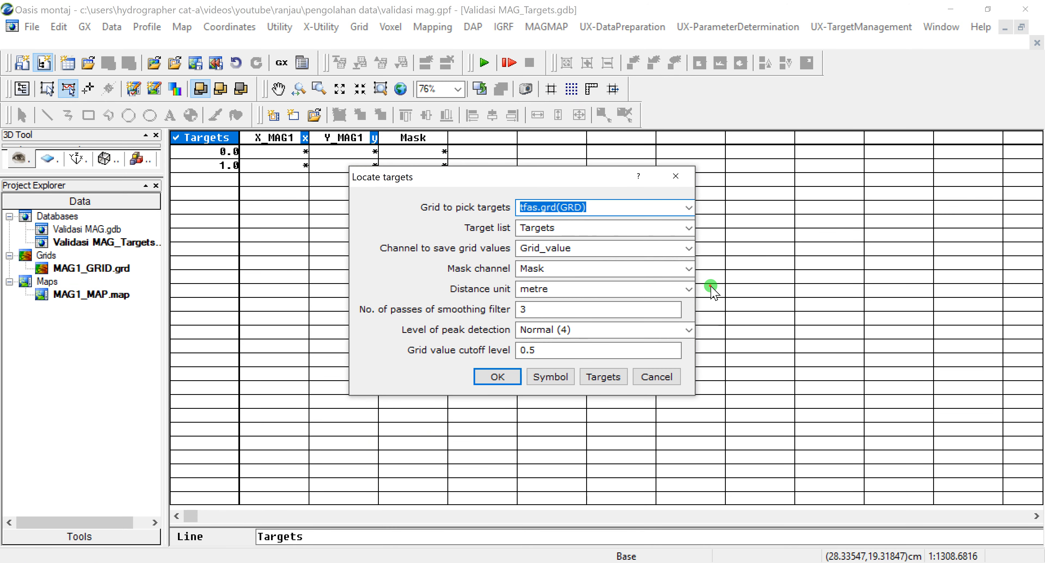
click(507, 383)
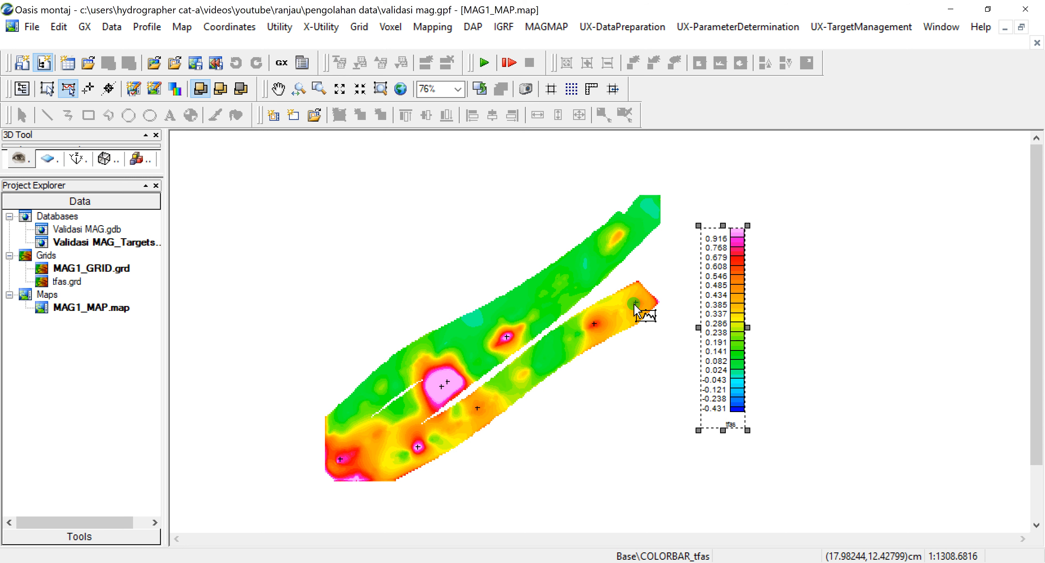
click(648, 332)
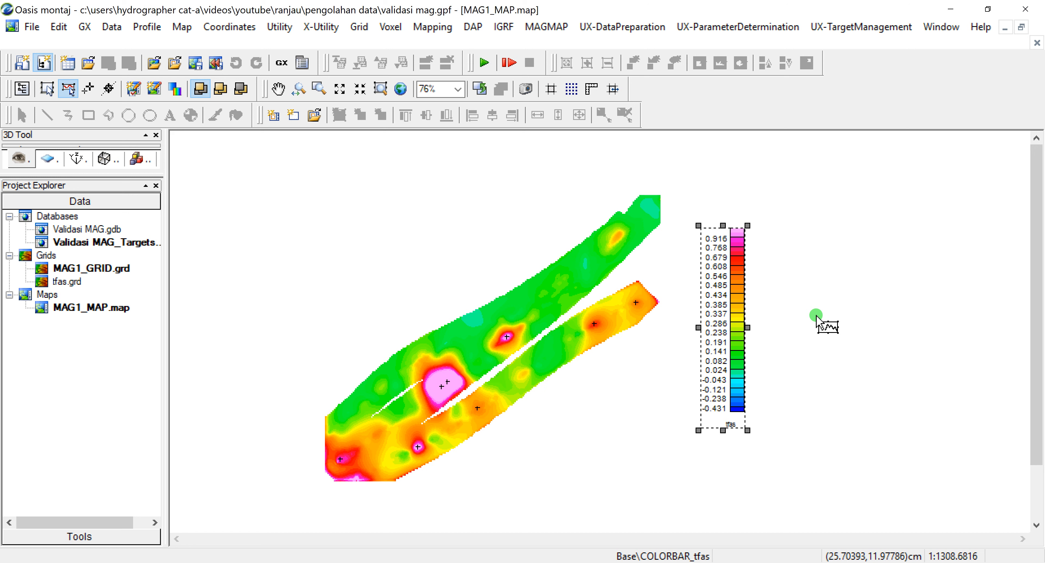
click(360, 385)
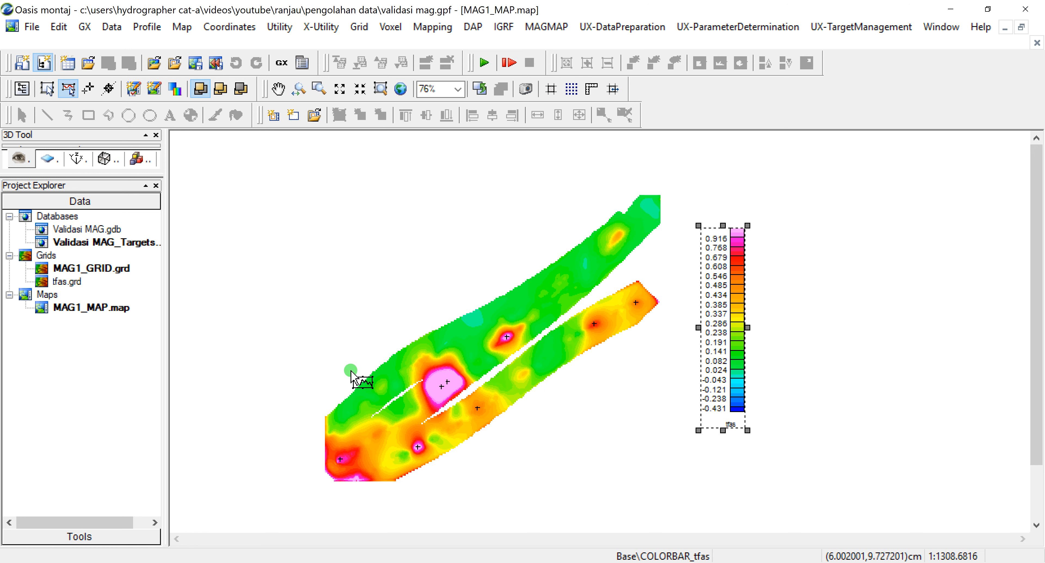
drag(658, 269, 679, 239)
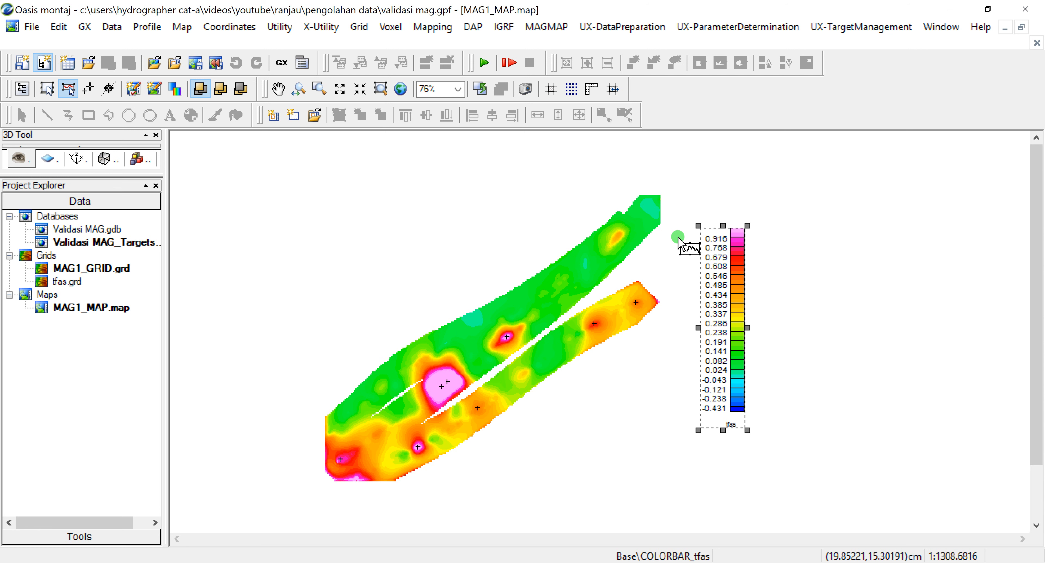
mouse_move(678, 238)
mouse_down()
mouse_move(452, 385)
mouse_move(626, 284)
mouse_move(509, 342)
mouse_move(491, 367)
mouse_move(603, 363)
mouse_up()
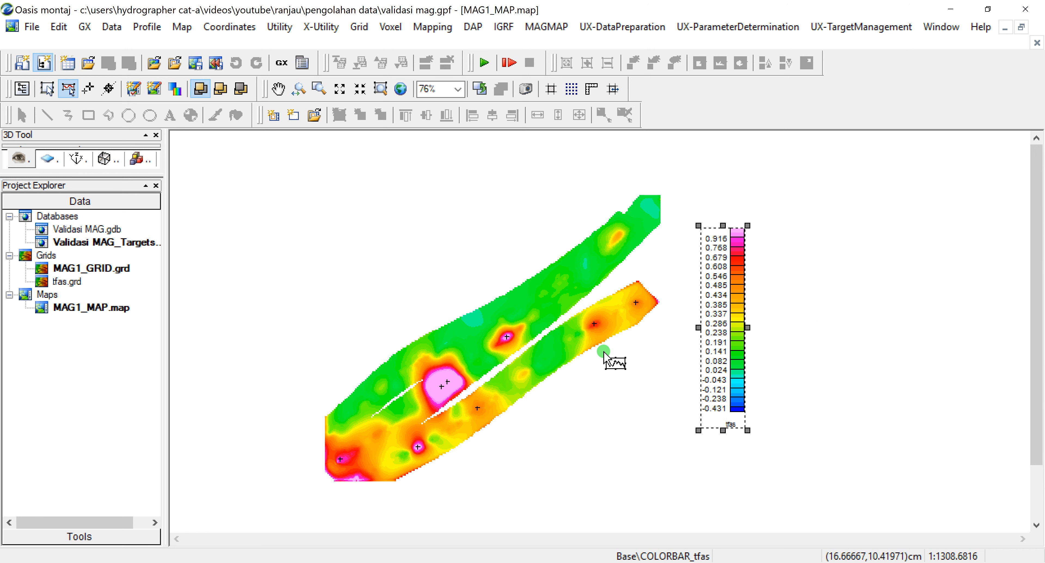
- Calculate the target sizes for the Targets list from tfas.grd, saving them in the Target_Size channel
click(726, 27)
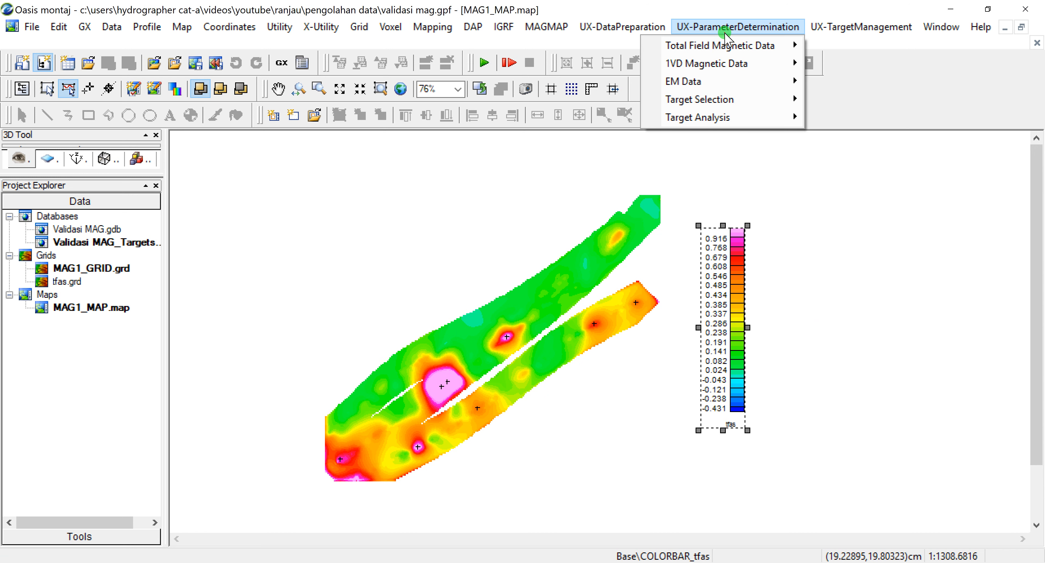
click(724, 117)
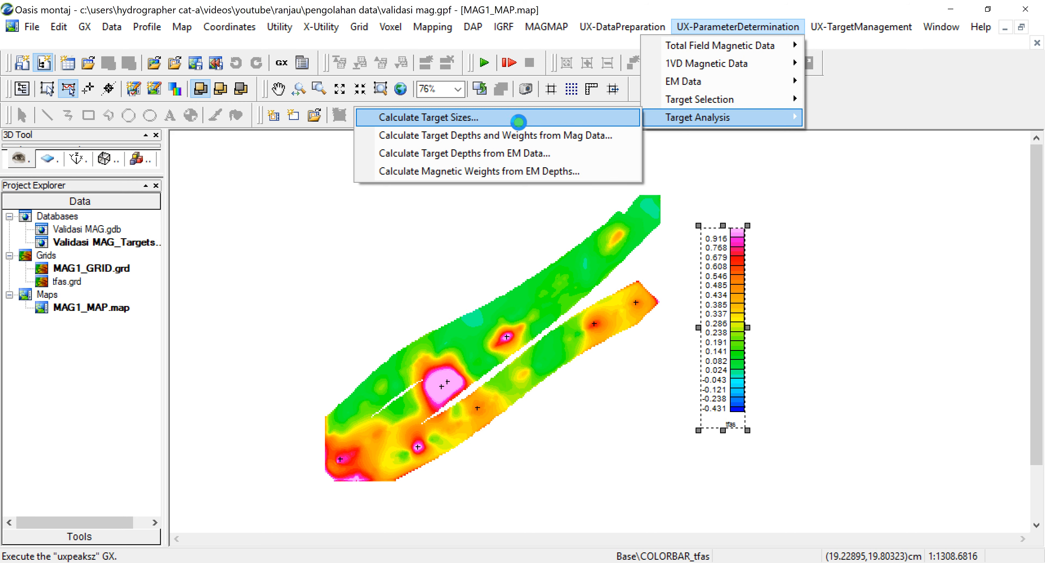
click(519, 121)
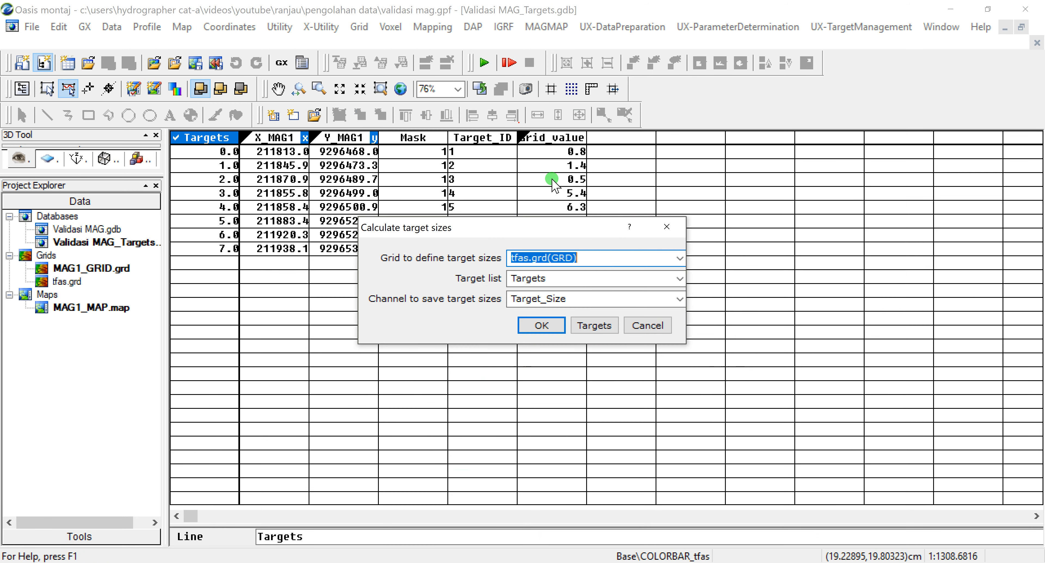
click(542, 326)
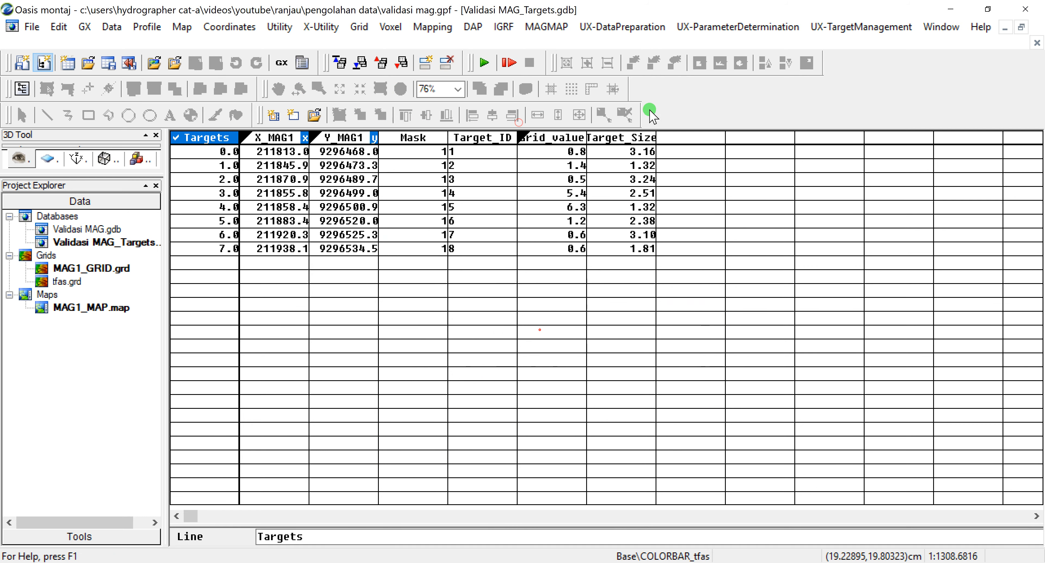
- Widen the columns of the target database, from X_MAG1 to Target_Size, so the channel names fit
drag(656, 138, 675, 138)
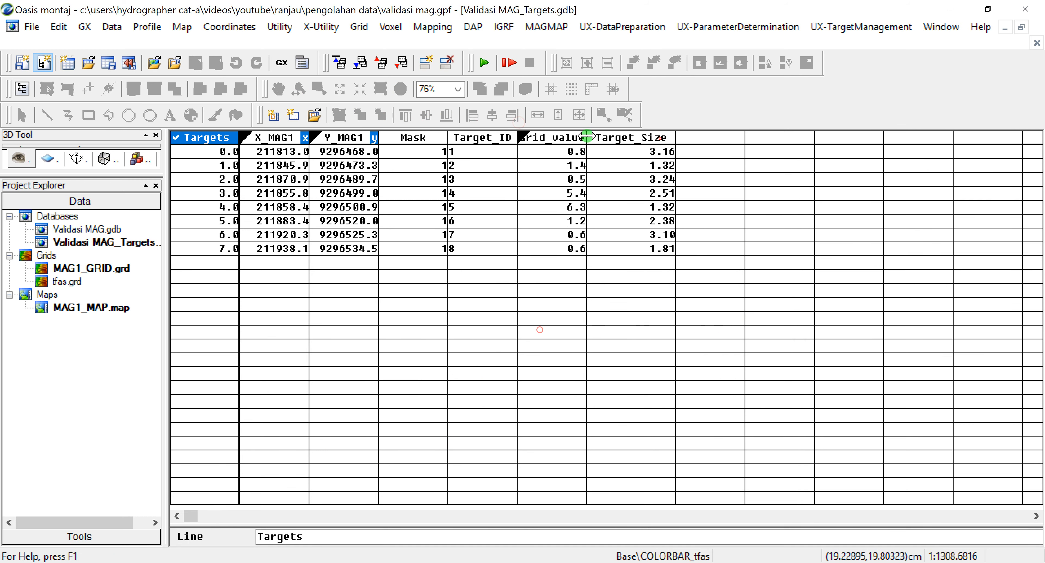
drag(587, 138, 612, 138)
drag(517, 138, 531, 140)
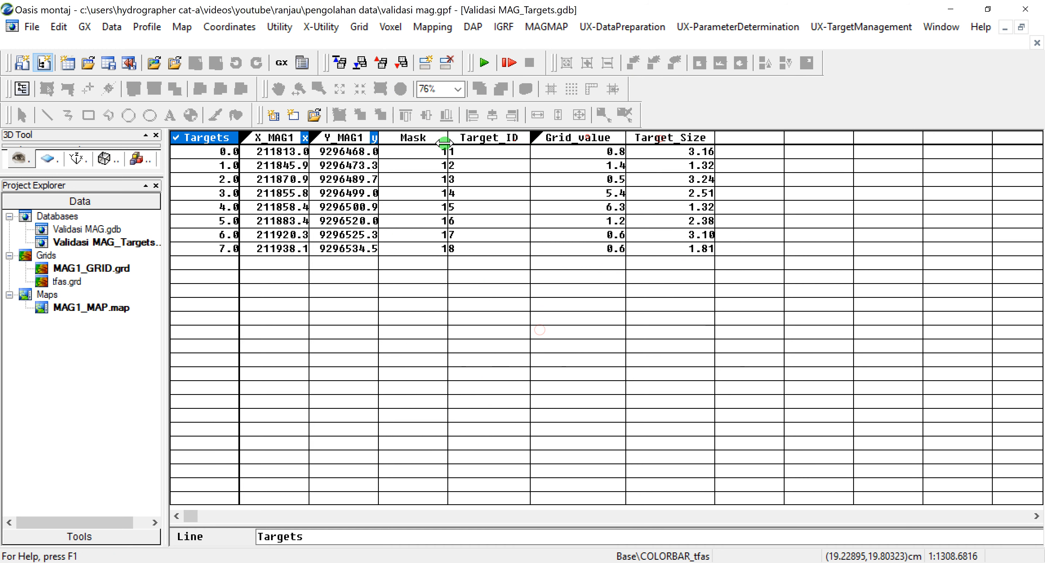
drag(448, 138, 467, 138)
drag(378, 139, 390, 141)
drag(309, 138, 322, 138)
drag(747, 139, 753, 140)
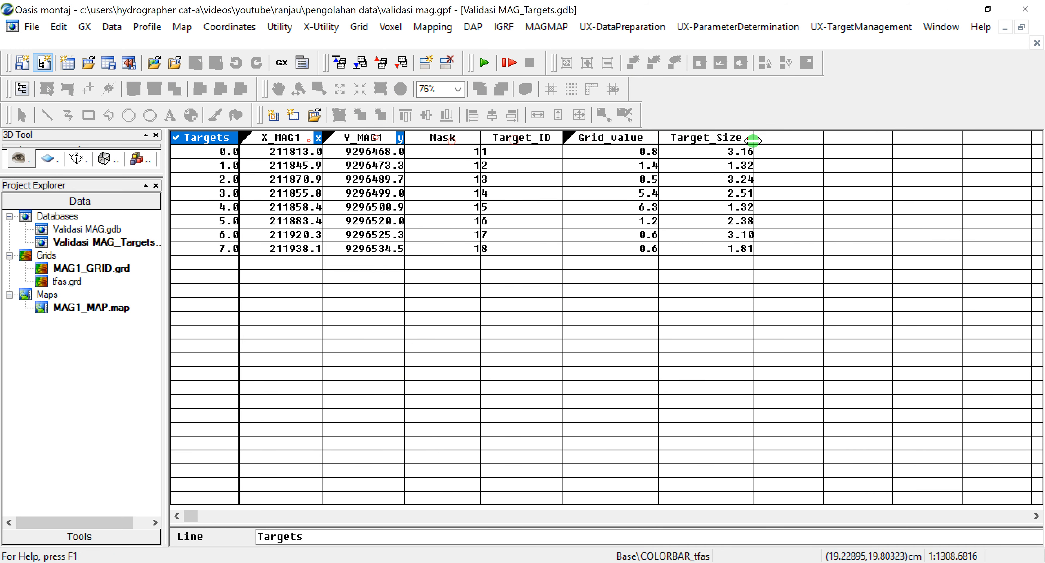
- Calculate target depths and weights from the mag data, using target type 3 ordnance, Target_Size for sizes and instrument height 0.0
click(775, 33)
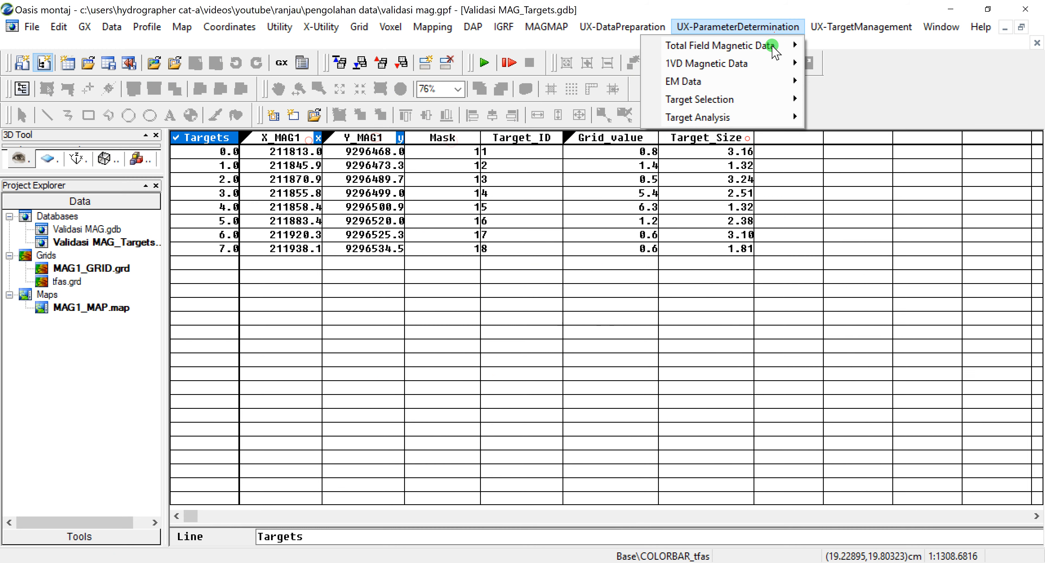
mouse_move(794, 118)
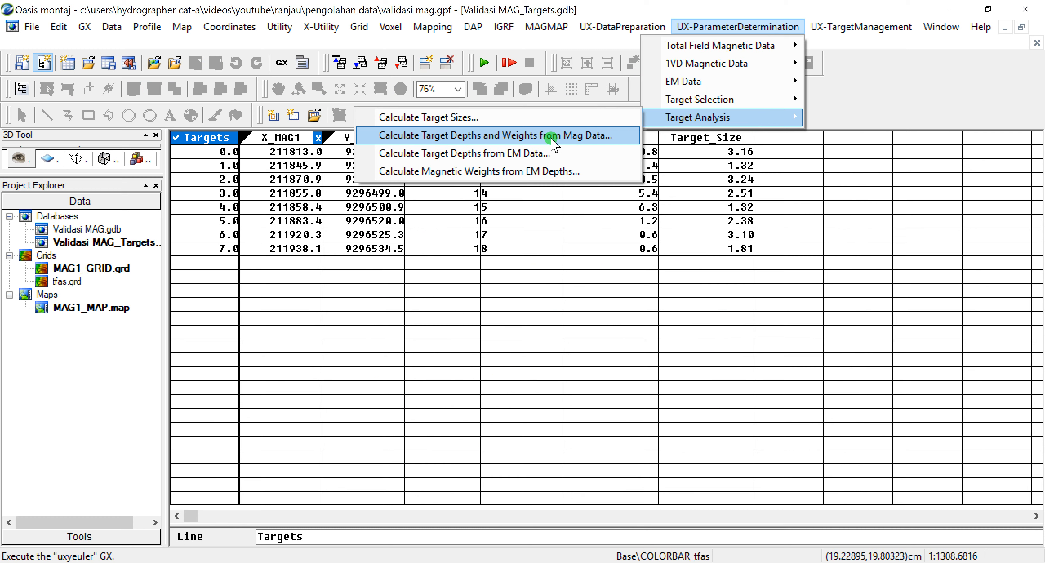
click(553, 137)
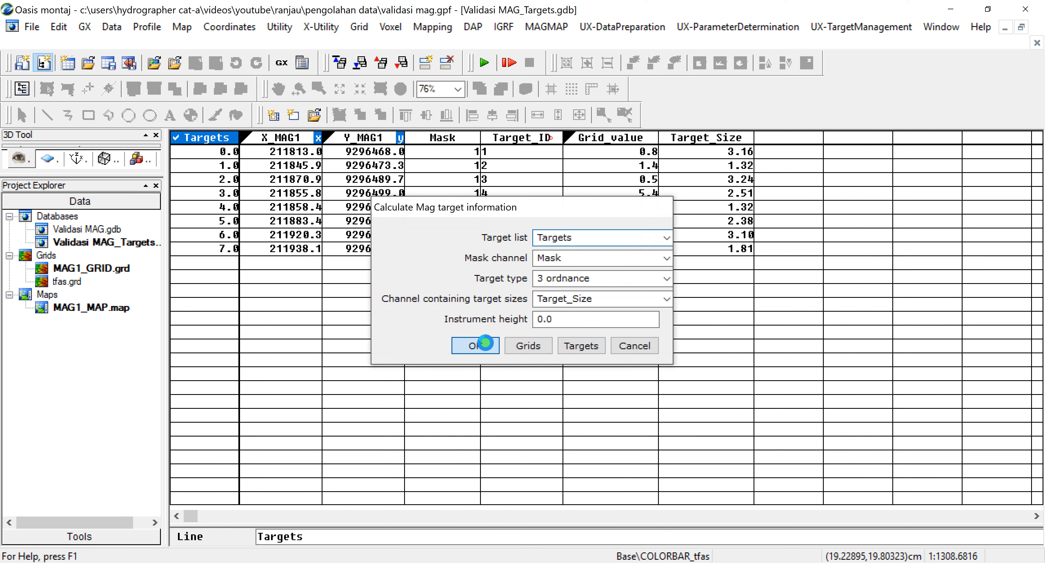
click(485, 343)
- Widen the App_weight and Depth_err columns and review the target size and apparent weight channels
drag(891, 138, 904, 140)
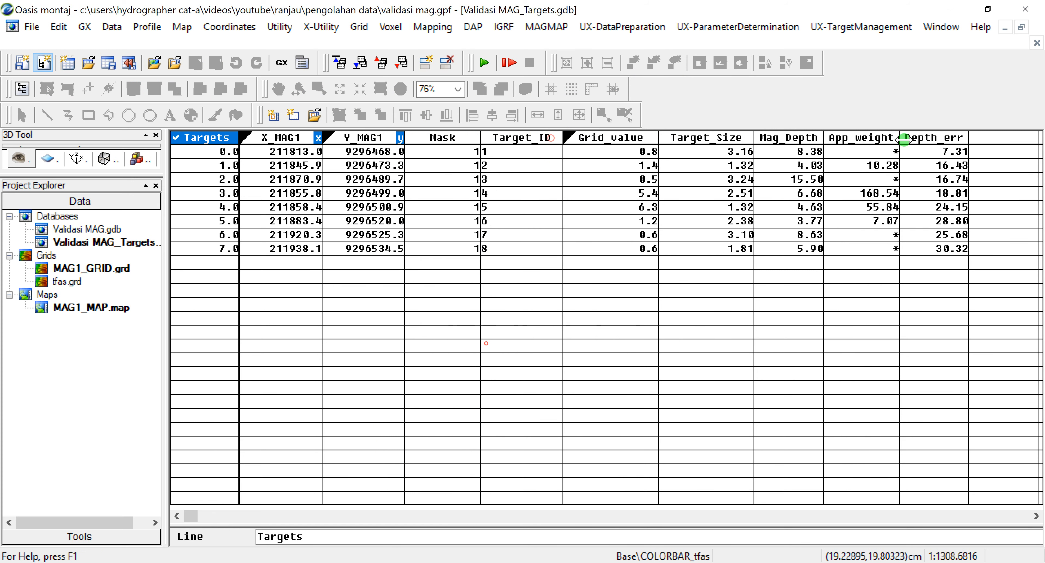
drag(975, 137, 987, 138)
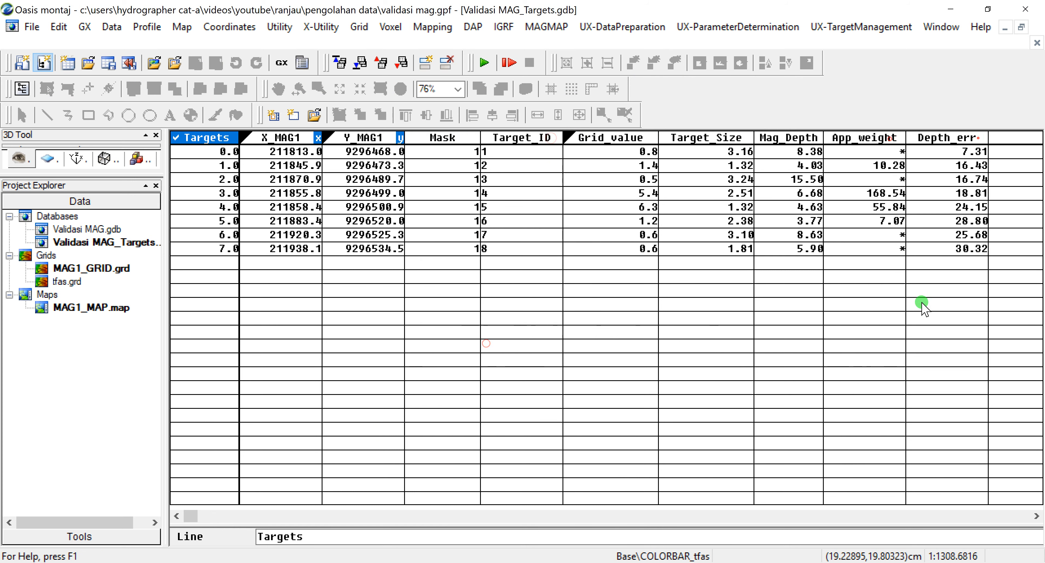
drag(922, 303, 1018, 271)
drag(1018, 273, 1038, 257)
click(734, 142)
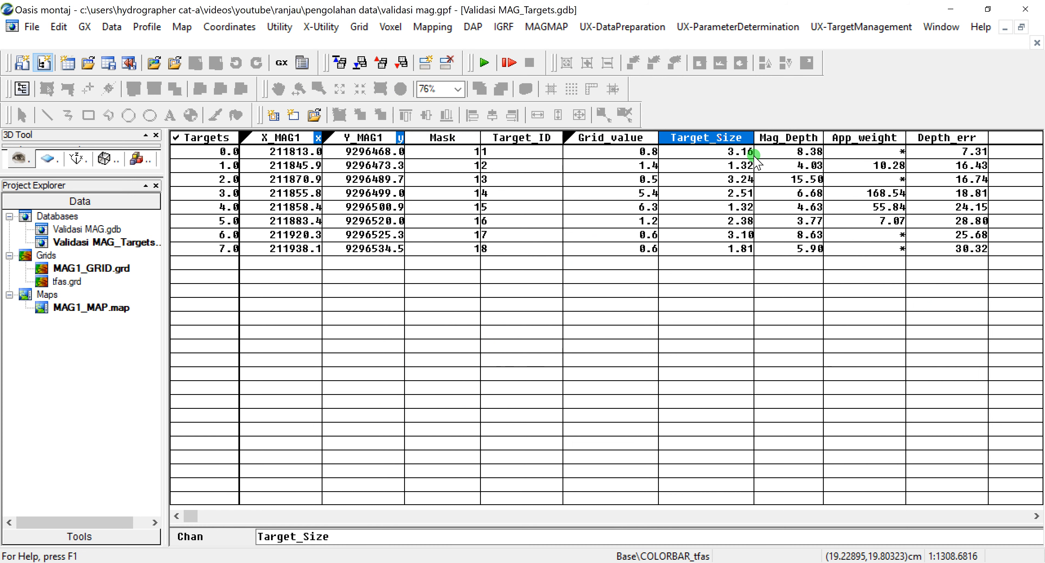
click(879, 141)
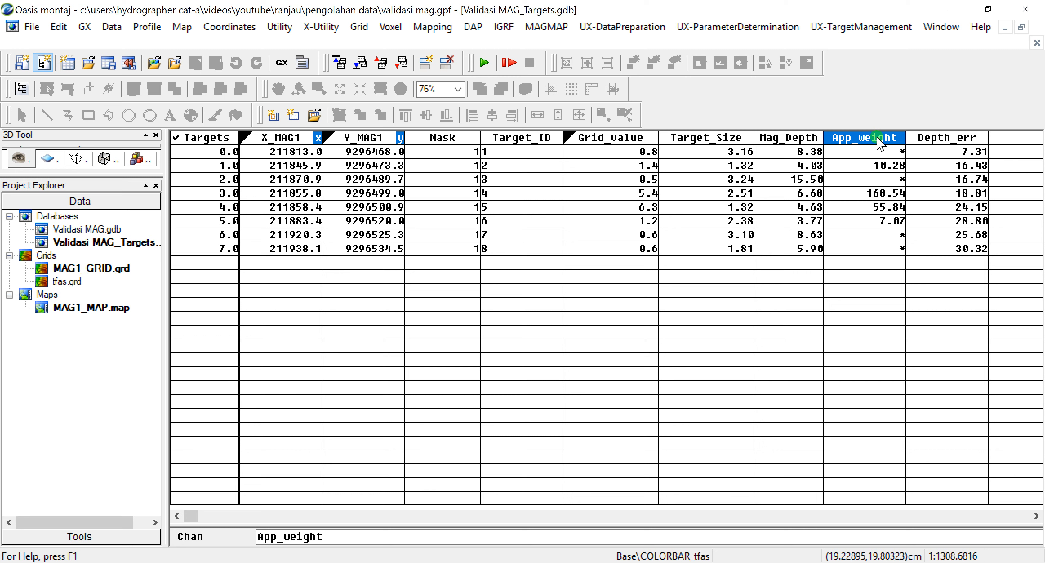
- Window the Targets list by Target_Size, masking results less than 1 and greater than 2 in the Mask channel with masking mode New
click(896, 26)
mouse_move(868, 44)
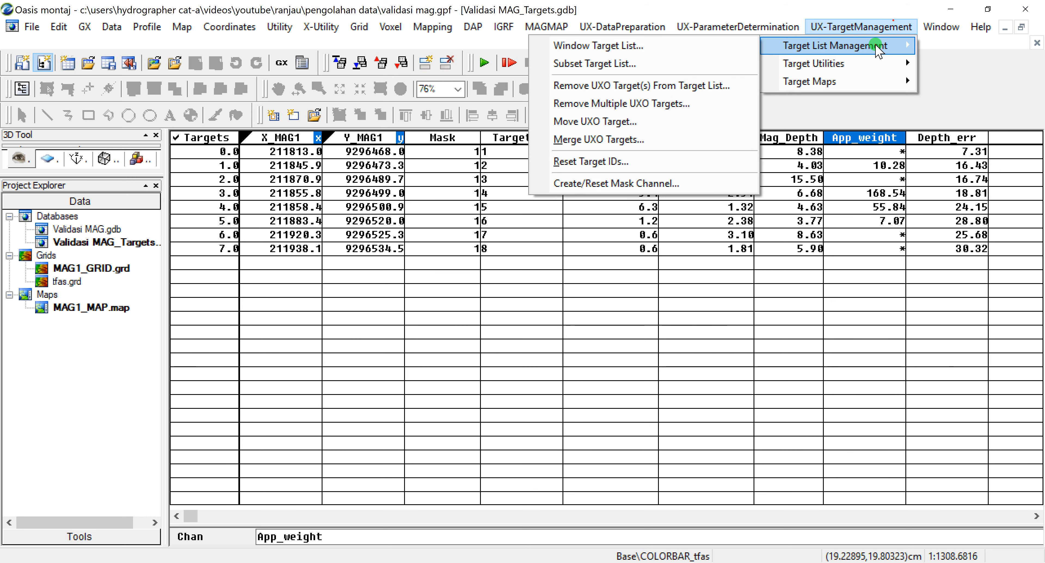
click(692, 49)
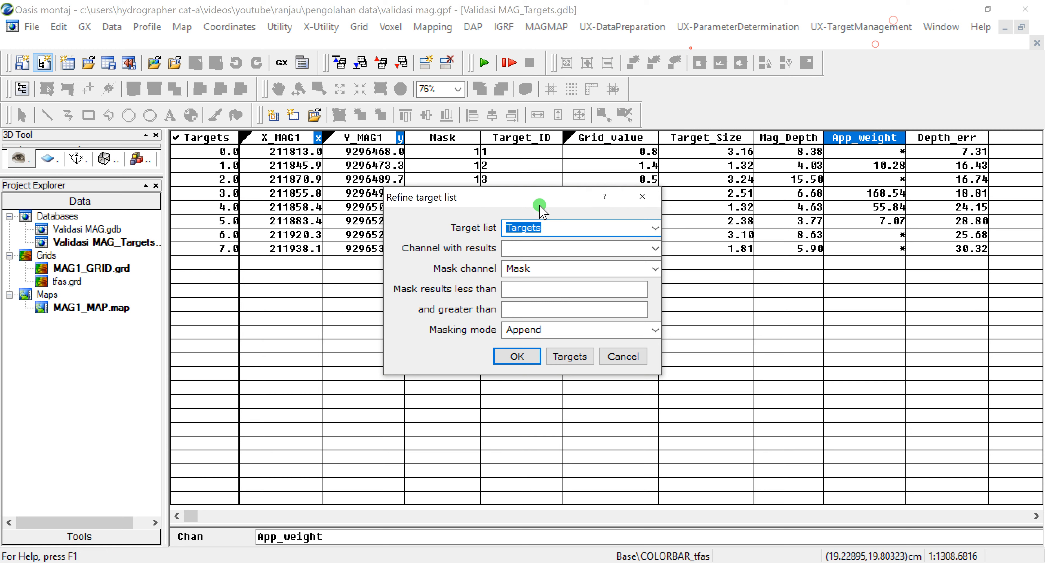
drag(539, 207, 548, 178)
click(566, 199)
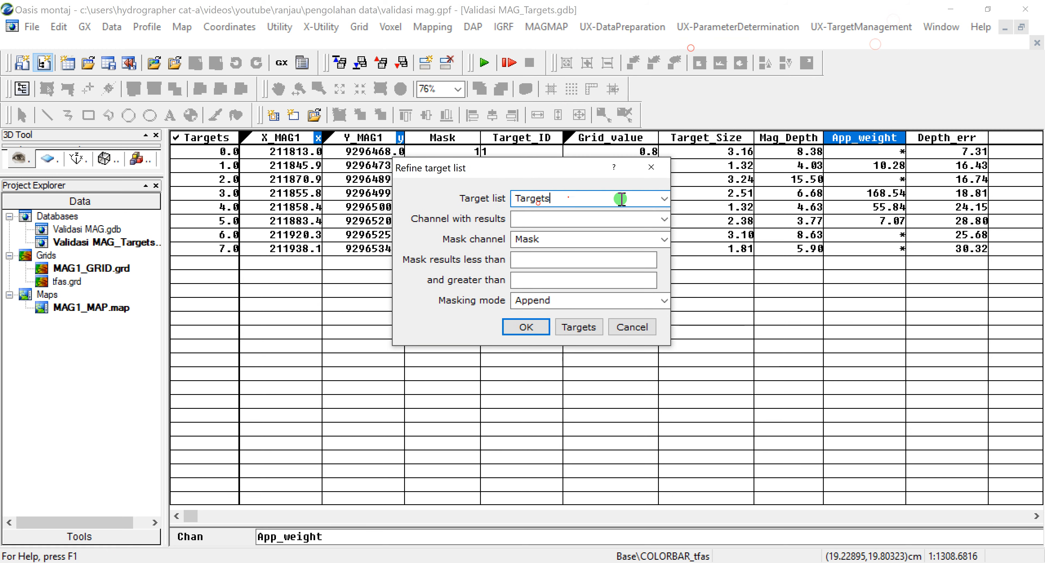
click(663, 219)
drag(527, 176, 612, 279)
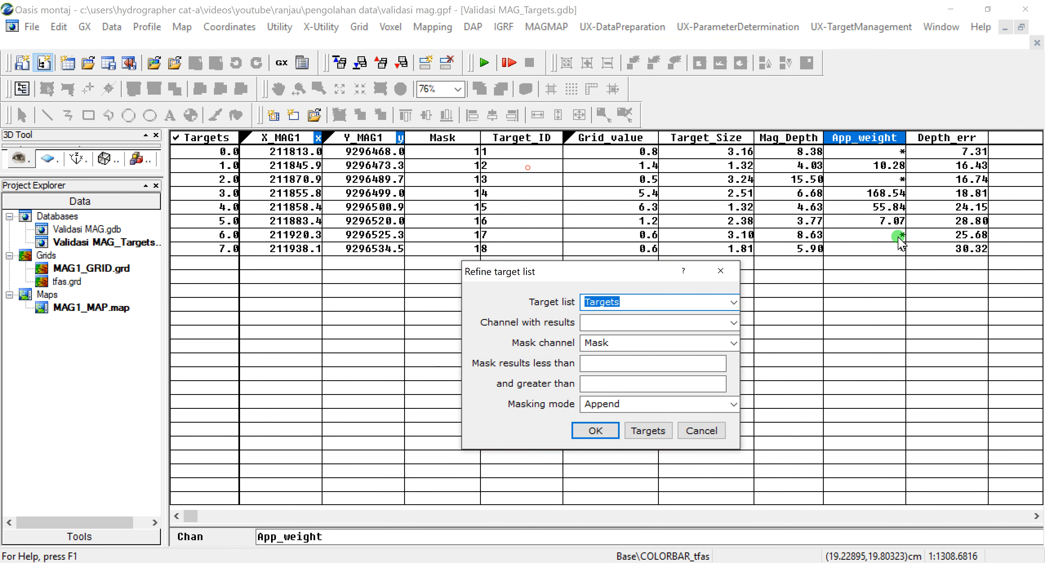
drag(608, 274, 594, 263)
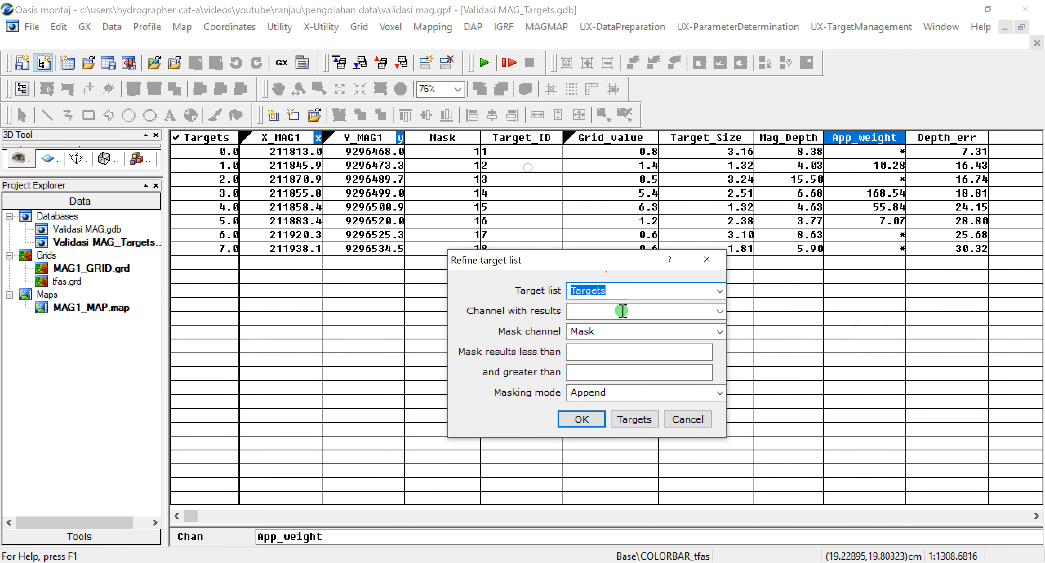
click(717, 312)
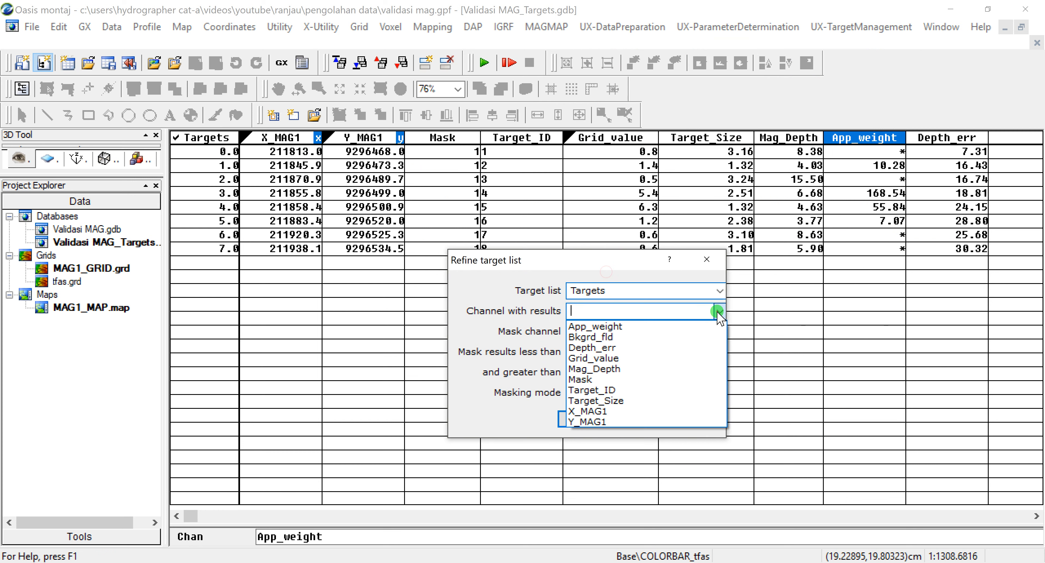
click(644, 397)
click(598, 356)
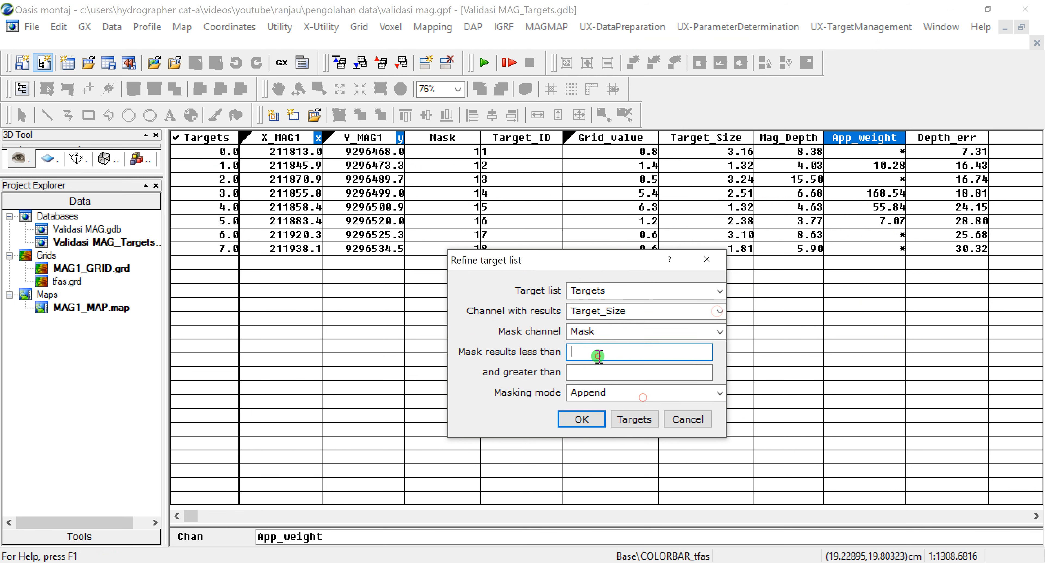
click(588, 375)
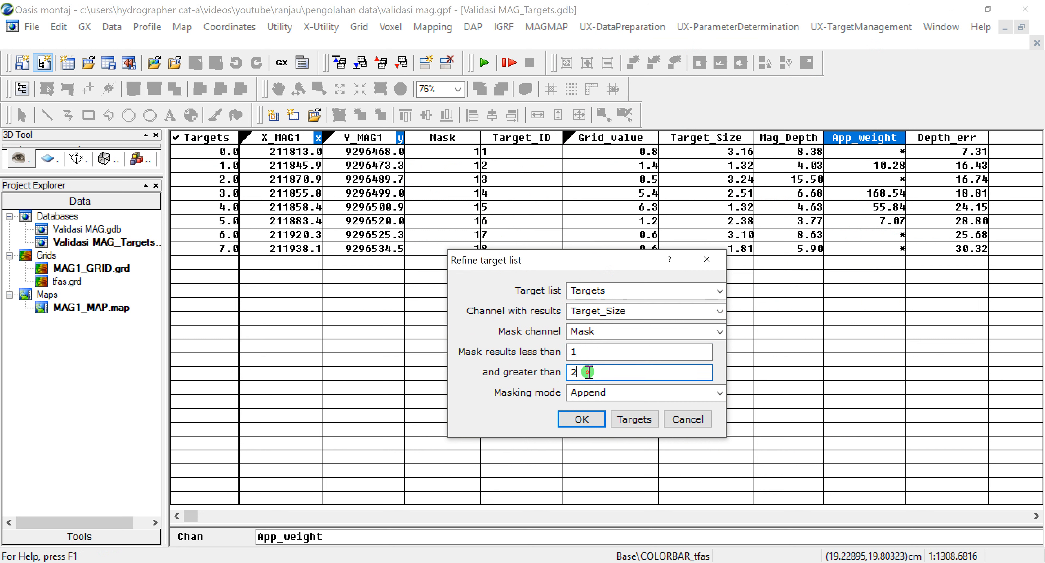
click(720, 393)
click(629, 420)
click(582, 420)
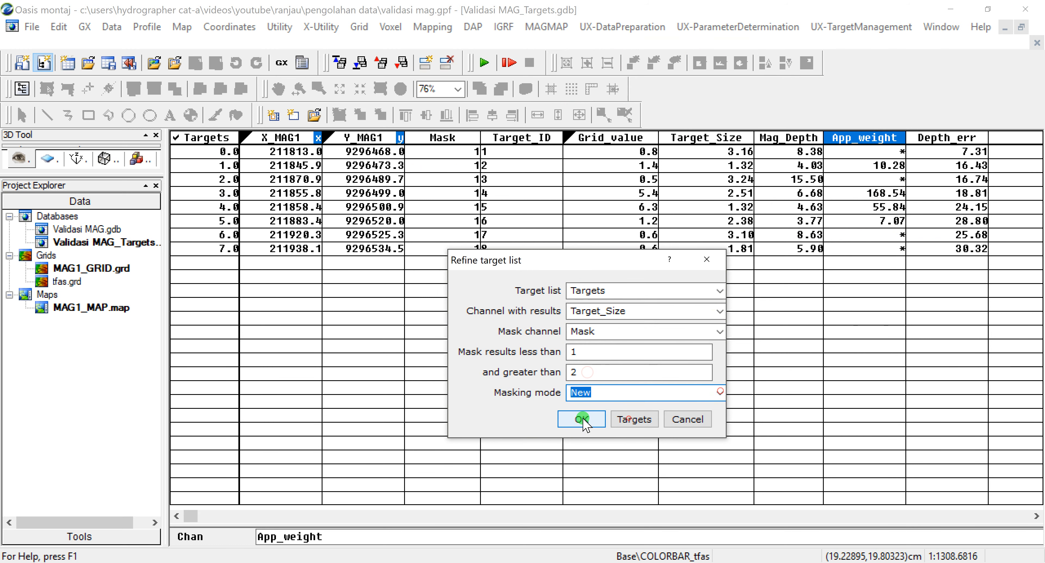
click(581, 419)
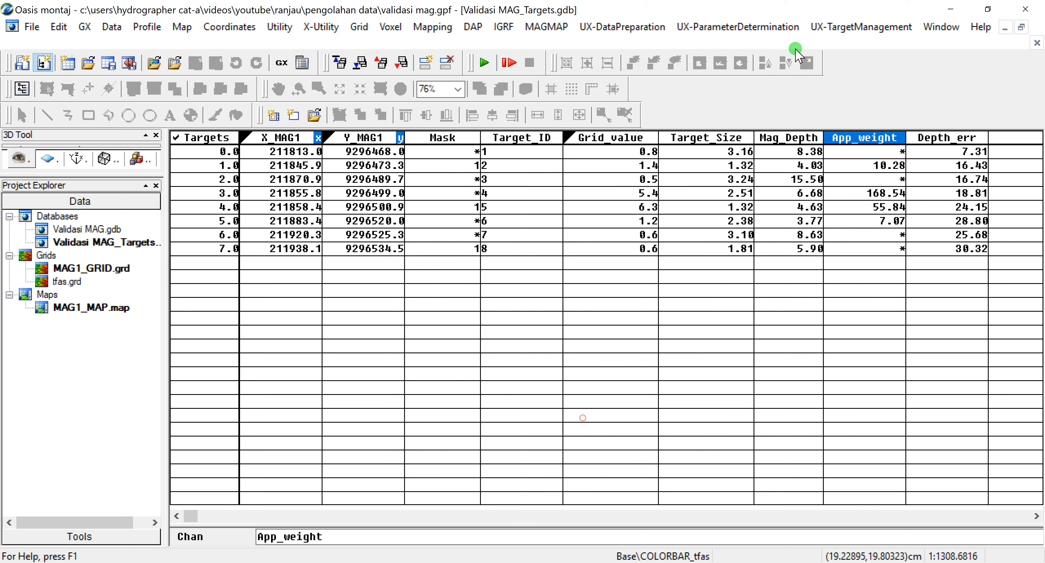
- Subset the Targets list through the Mask channel into a new list named TARGET_SIZE and save the open documents
click(823, 26)
mouse_move(847, 51)
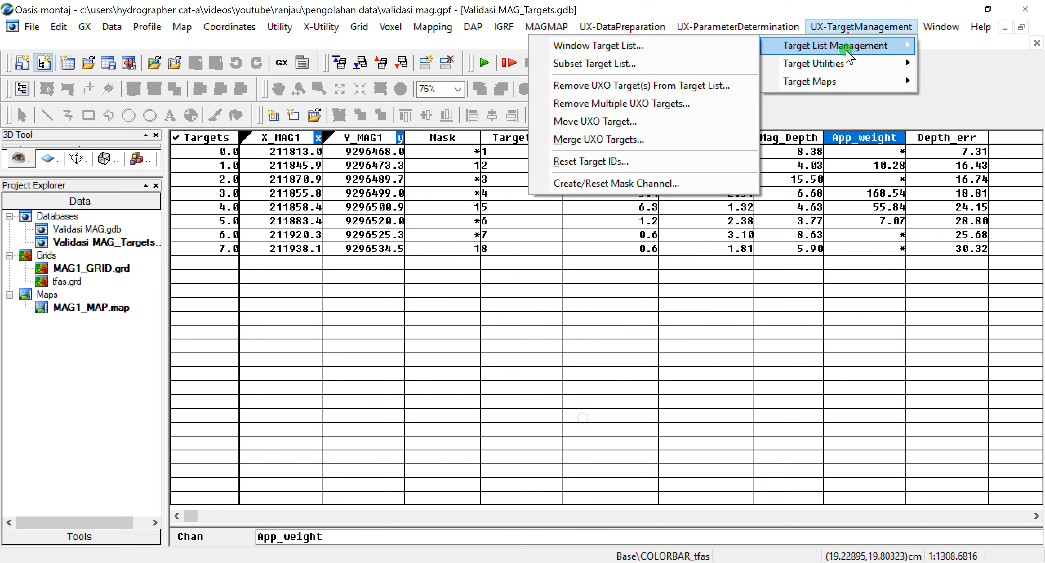
click(659, 65)
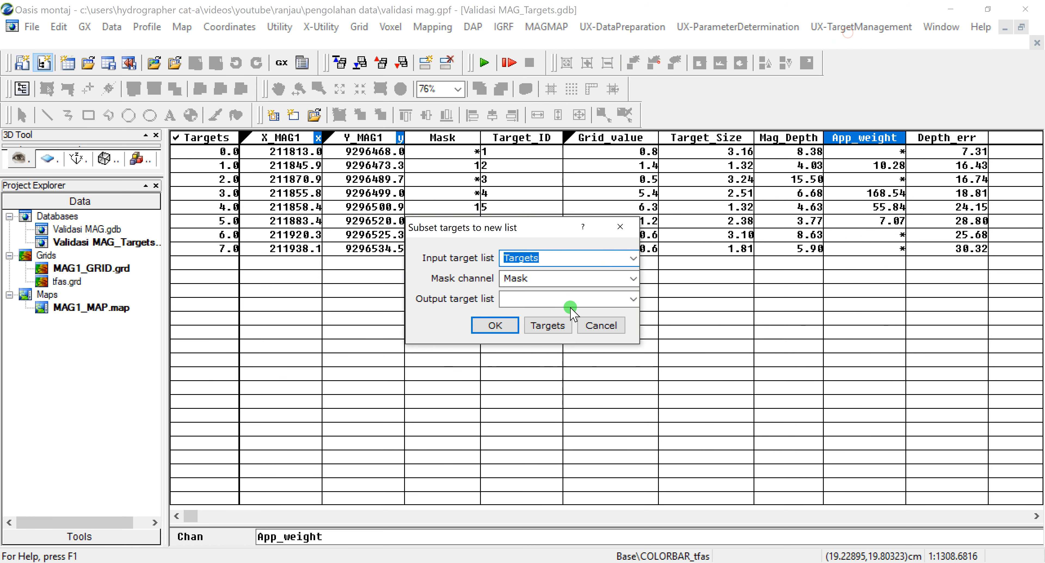
click(551, 303)
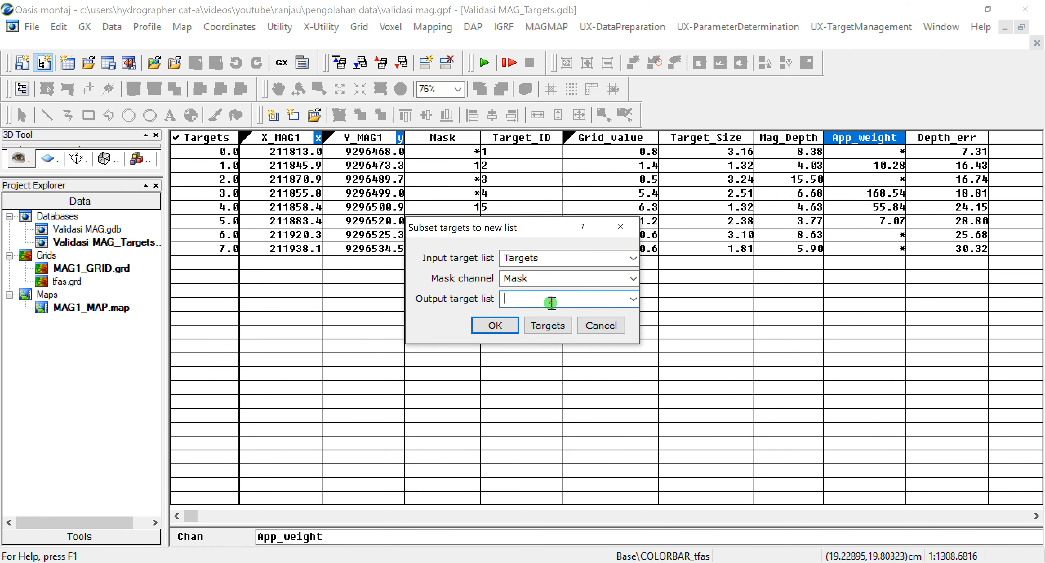
text(TARGET_SIZE)
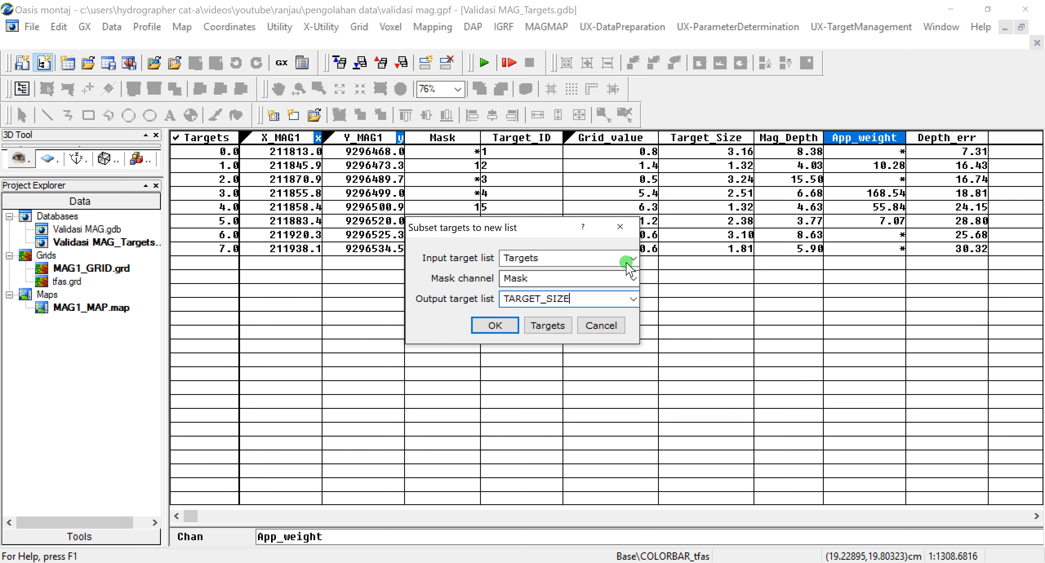
click(634, 258)
click(634, 259)
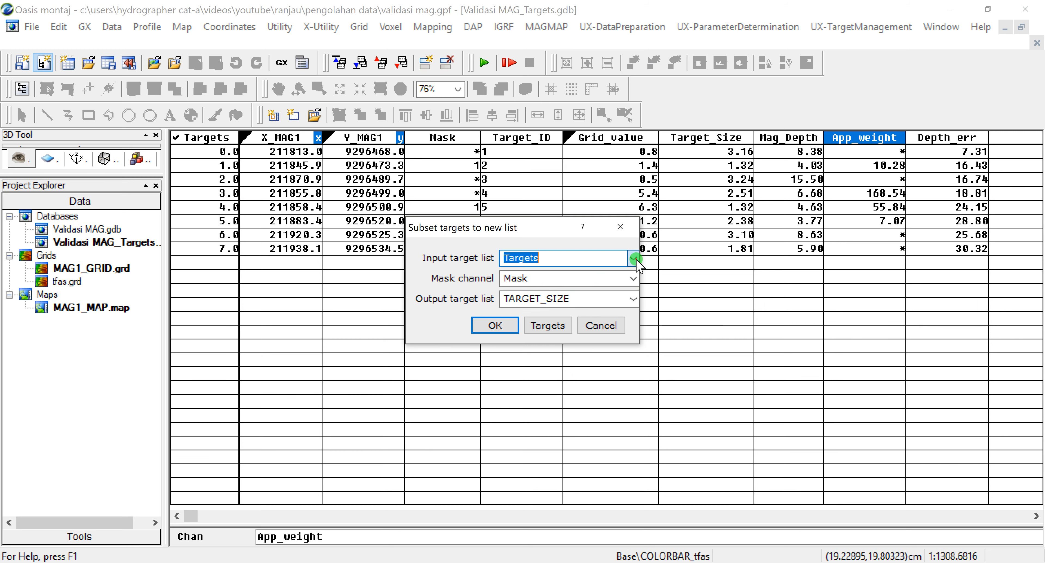
click(504, 327)
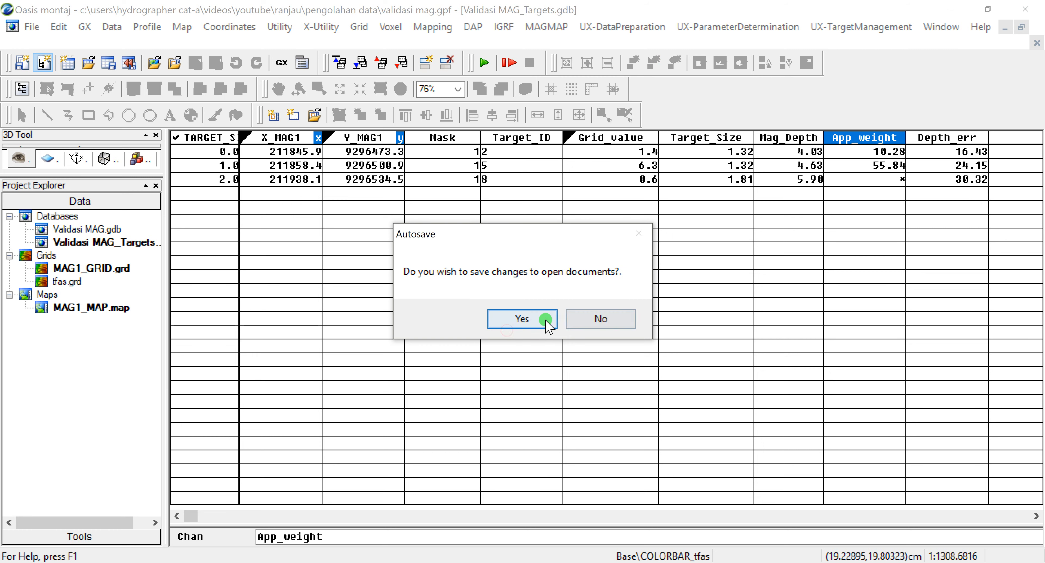
click(544, 321)
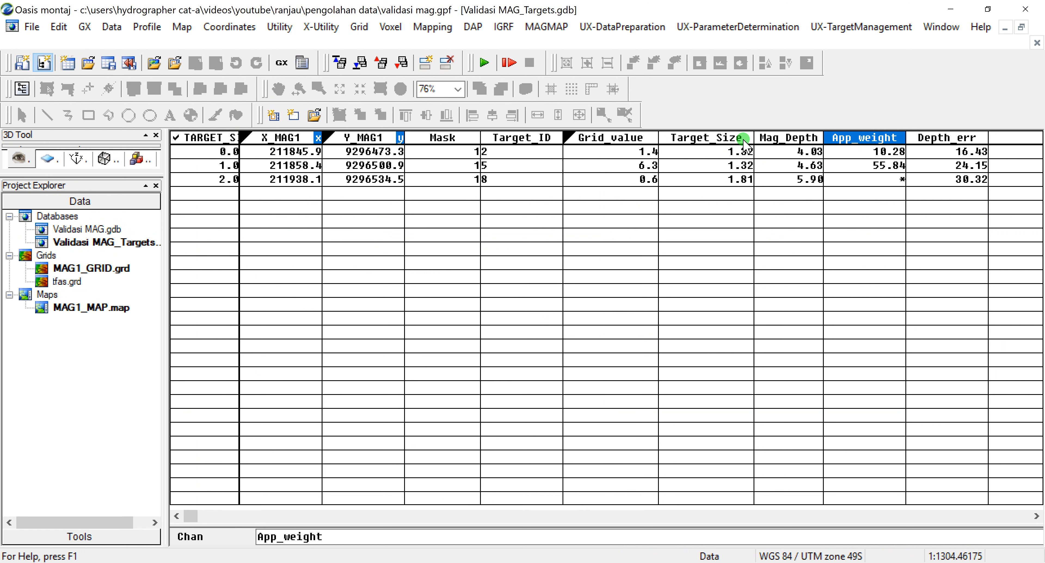
- Window the TARGET_SIZE list by App_weight, masking results less than 40 and greater than 60 with masking mode New
click(862, 31)
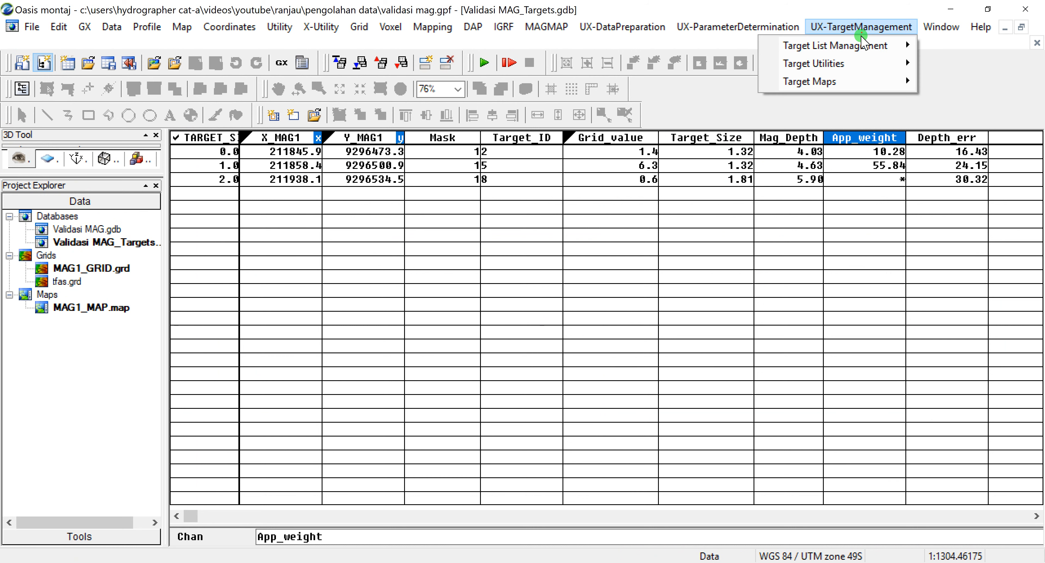
mouse_move(803, 44)
click(733, 52)
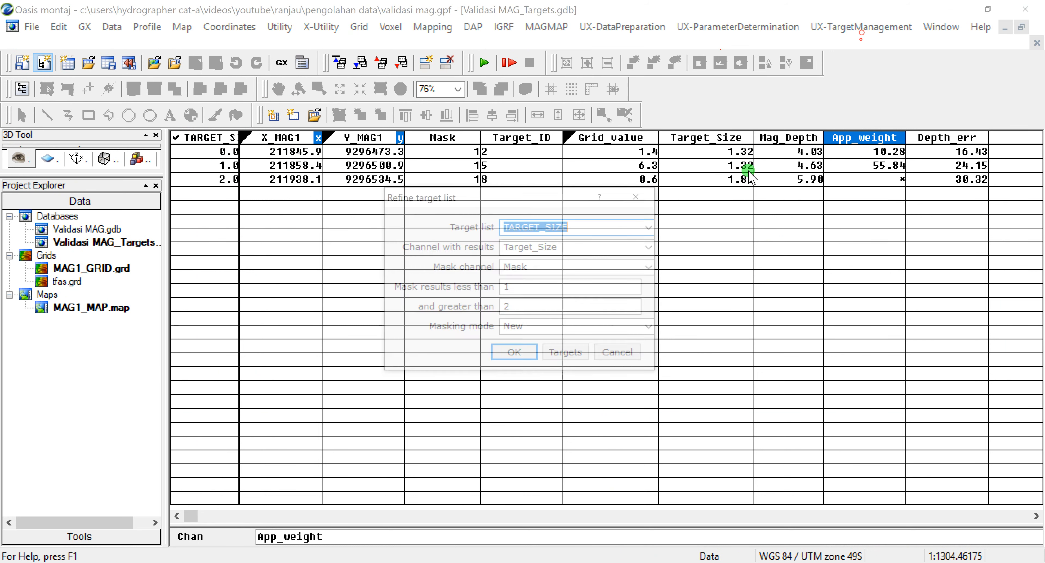
drag(542, 202, 545, 202)
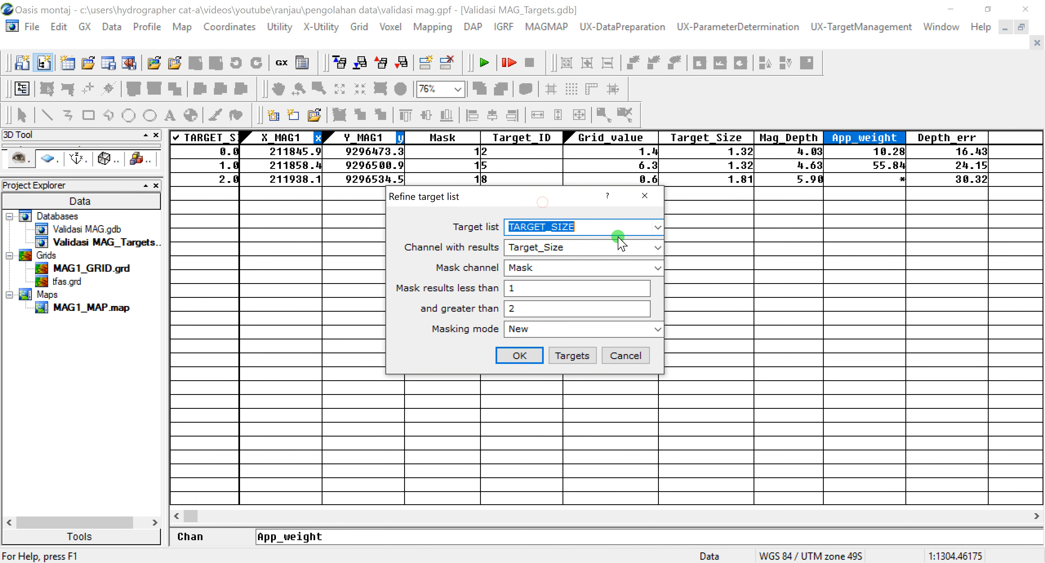
click(578, 227)
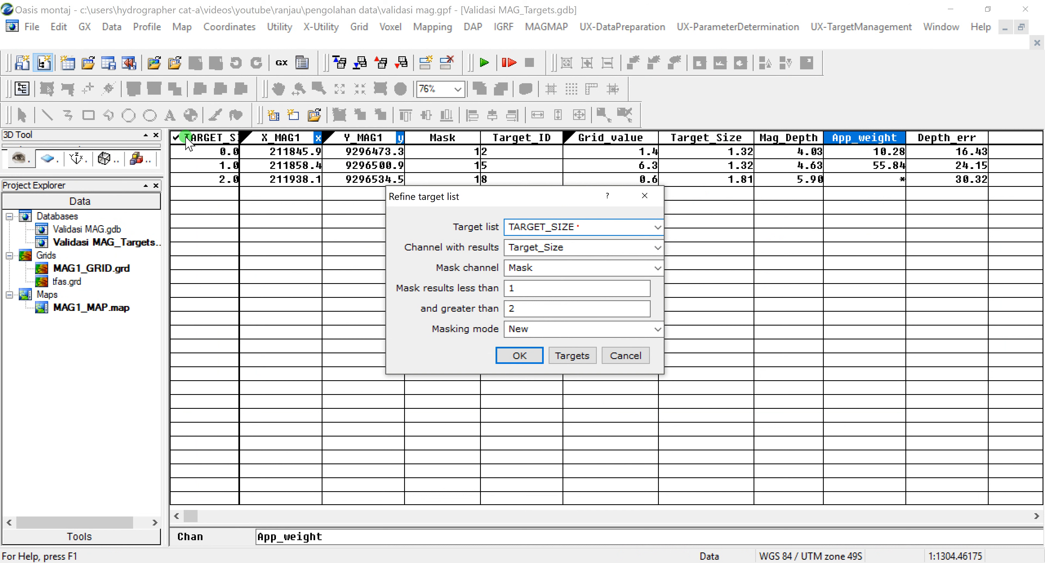
click(657, 247)
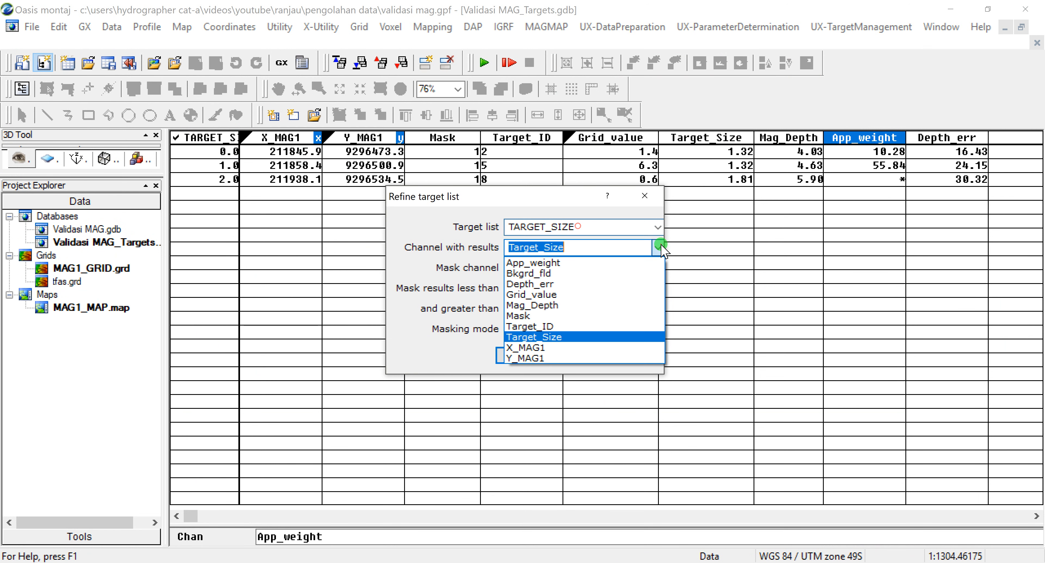
click(640, 260)
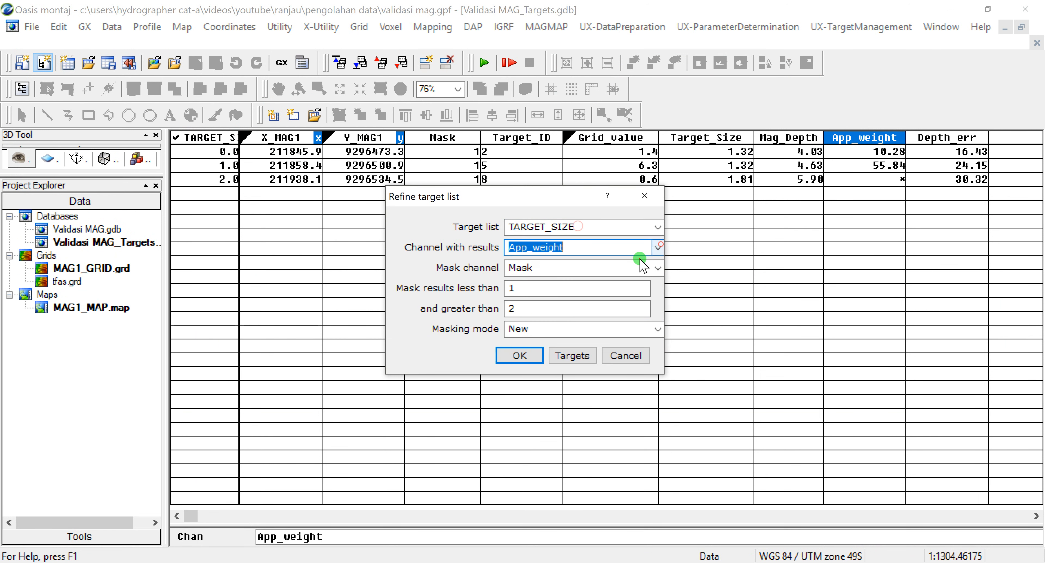
click(536, 291)
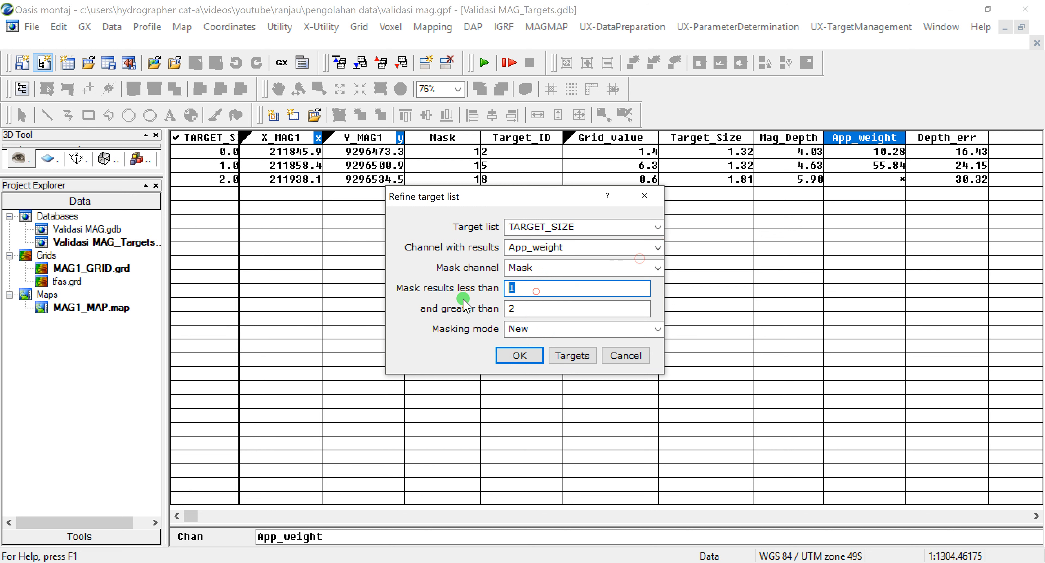
text(40)
double_click(509, 309)
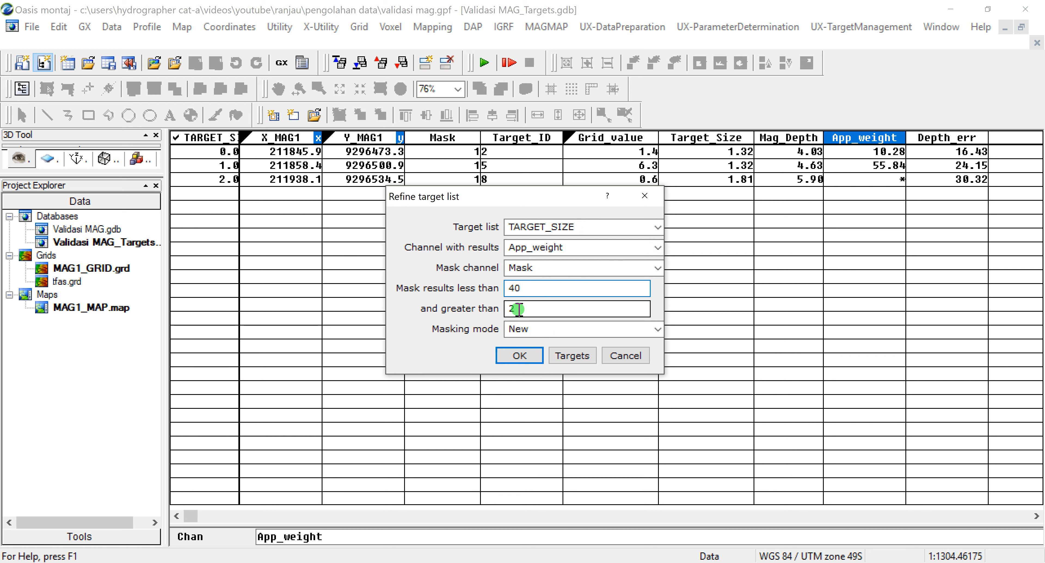
text(60)
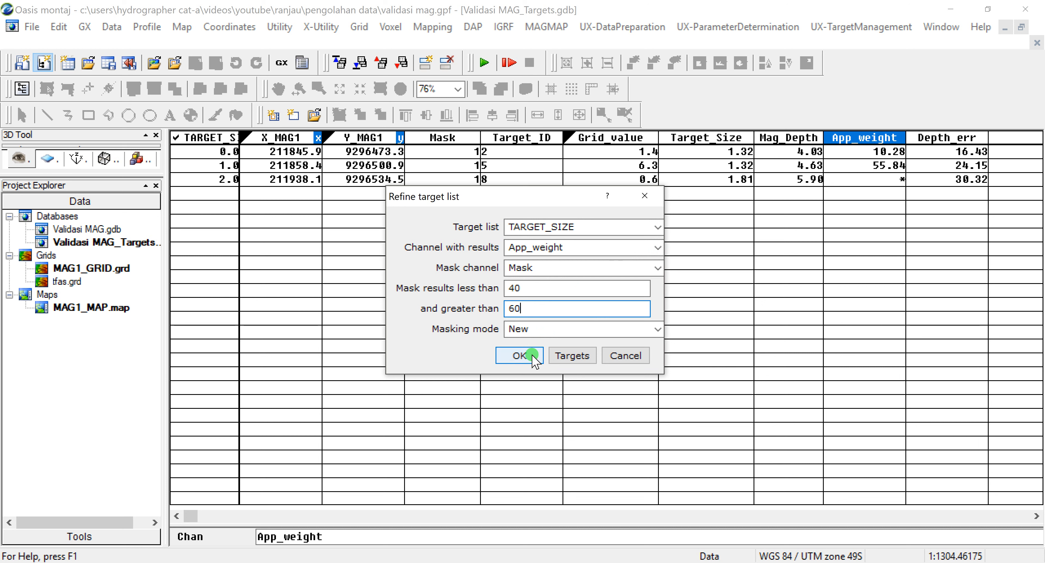
click(523, 356)
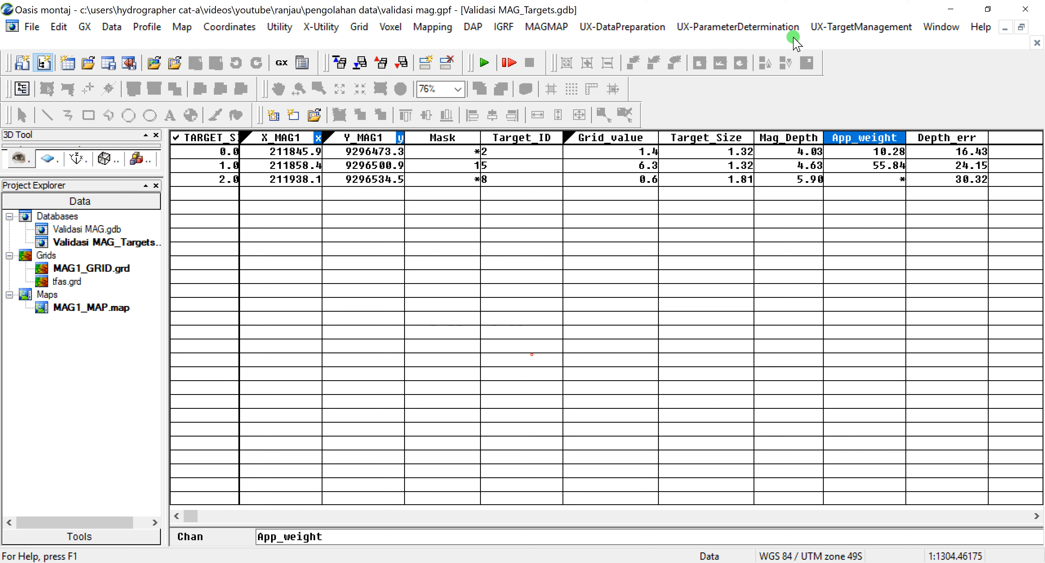
- Subset the TARGET_SIZE list through the Mask channel into a new list named TARGET_WEIGHT
click(773, 27)
mouse_move(777, 45)
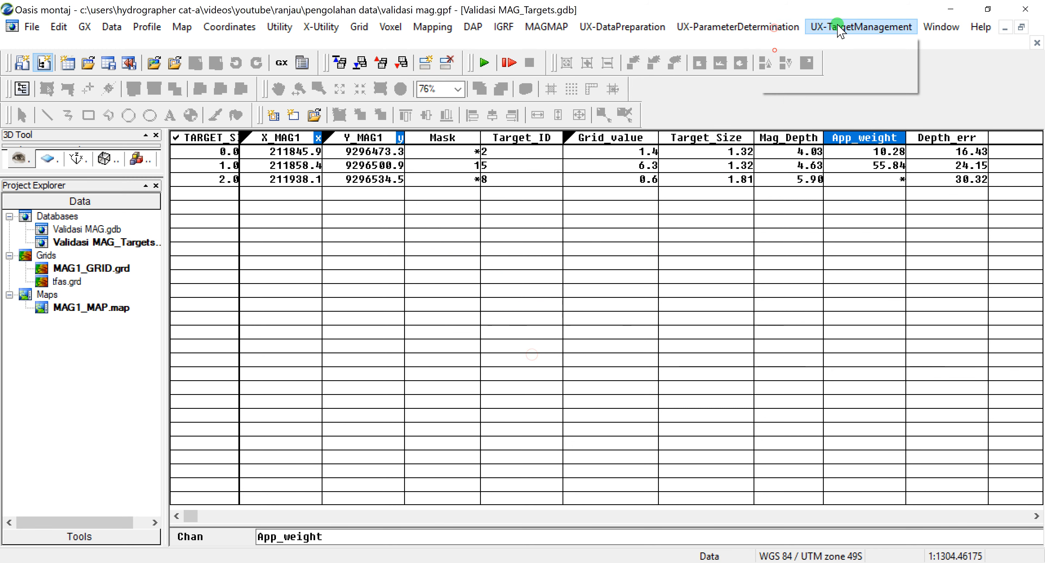
click(852, 28)
mouse_move(853, 44)
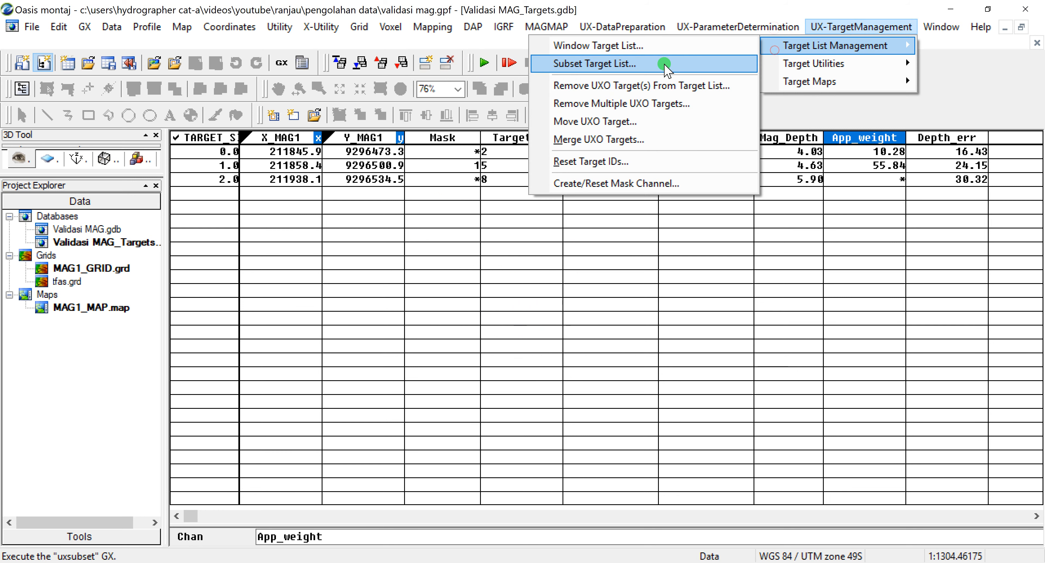
click(602, 65)
click(583, 298)
mouse_move(583, 298)
mouse_down()
mouse_move(549, 300)
mouse_move(574, 299)
mouse_up()
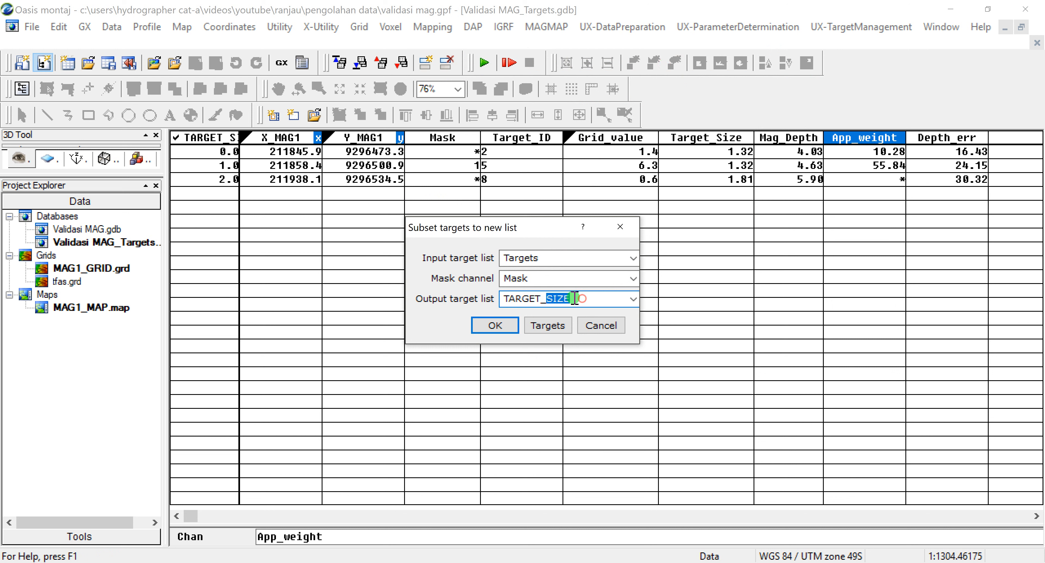
text(BERAT)
drag(575, 298, 541, 301)
text(WEI)
click(615, 295)
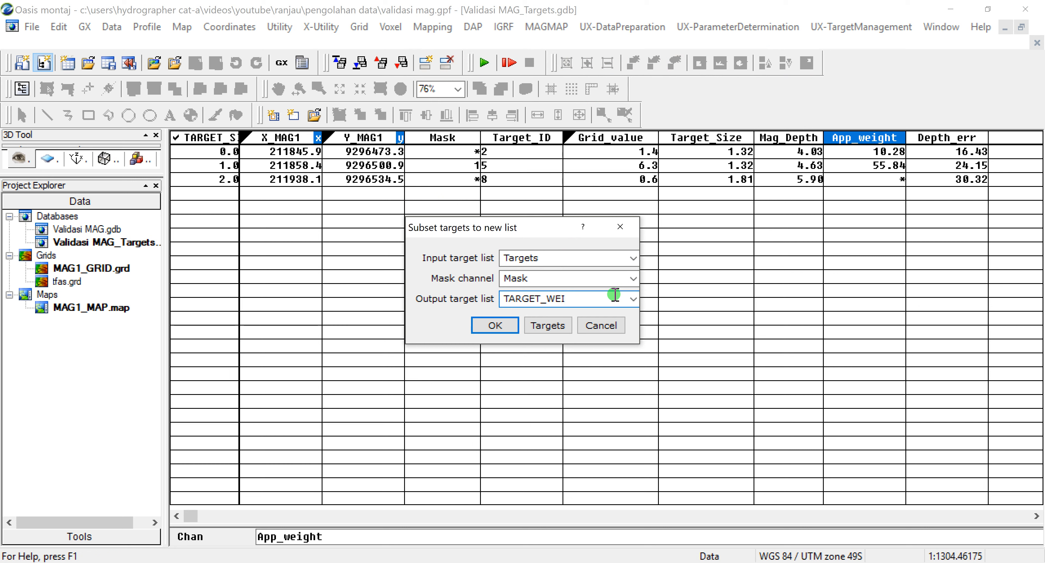
text(GH)
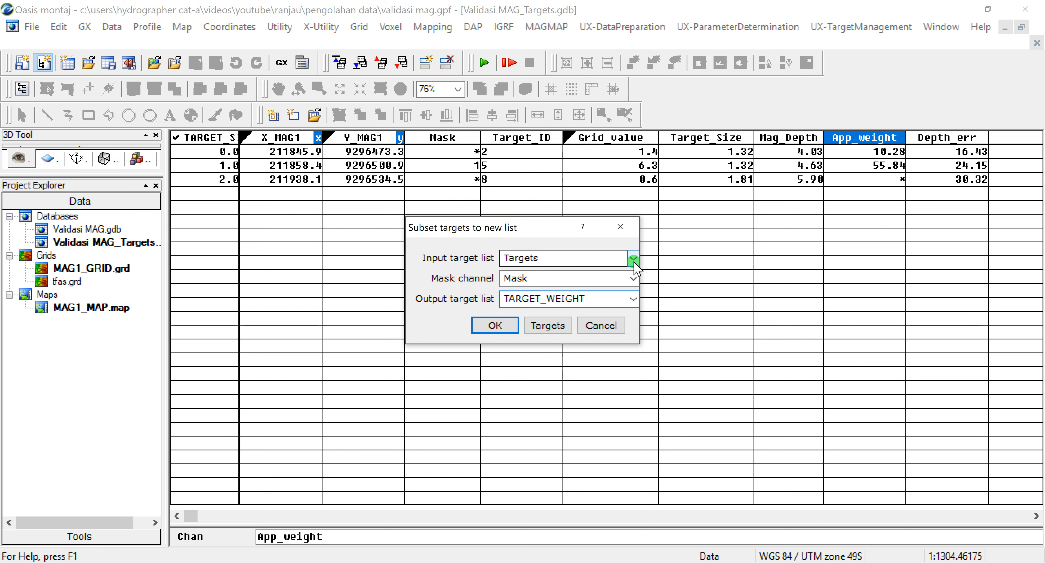
click(627, 258)
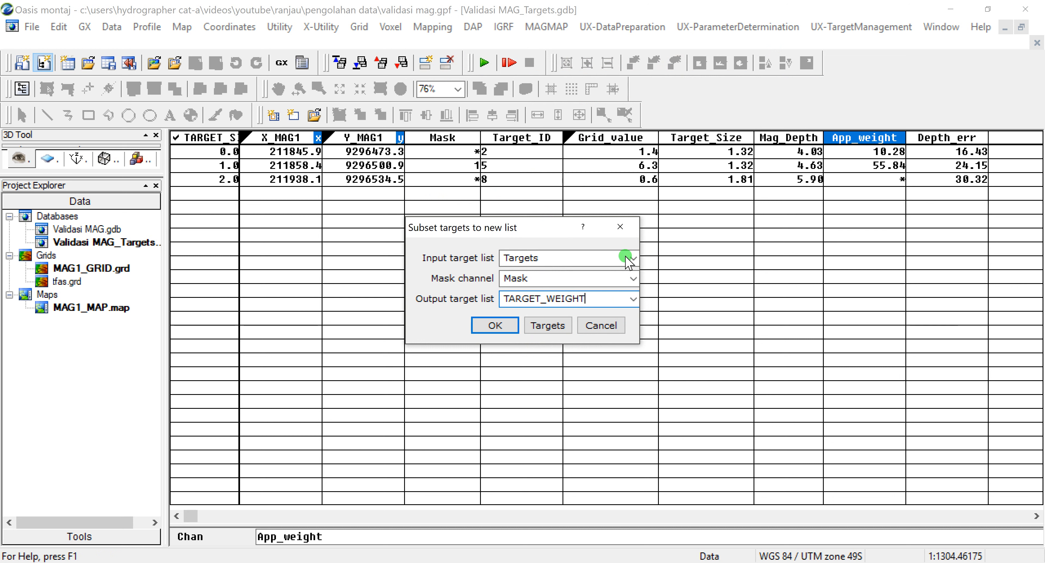
click(607, 274)
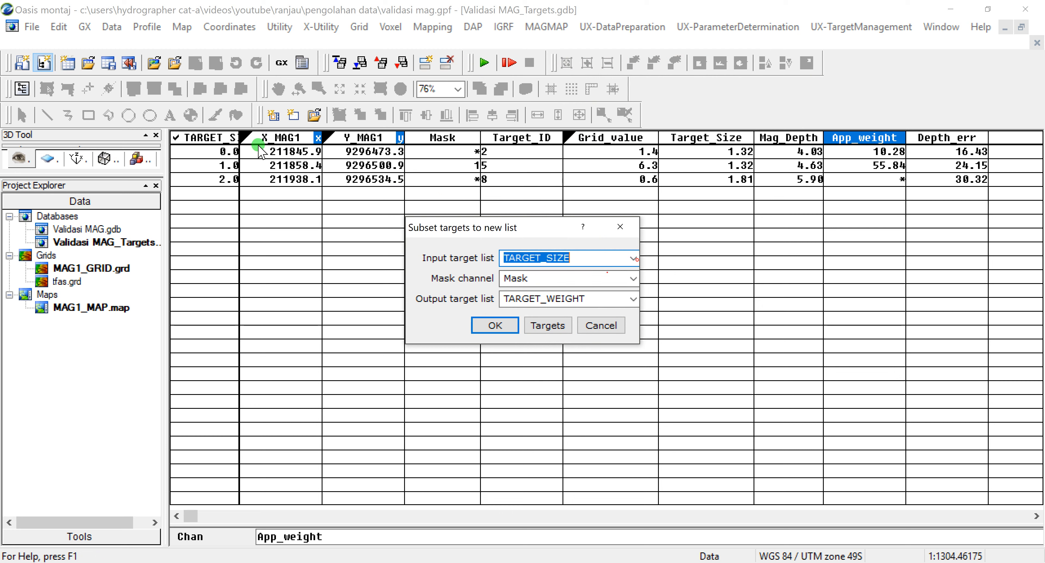
click(495, 325)
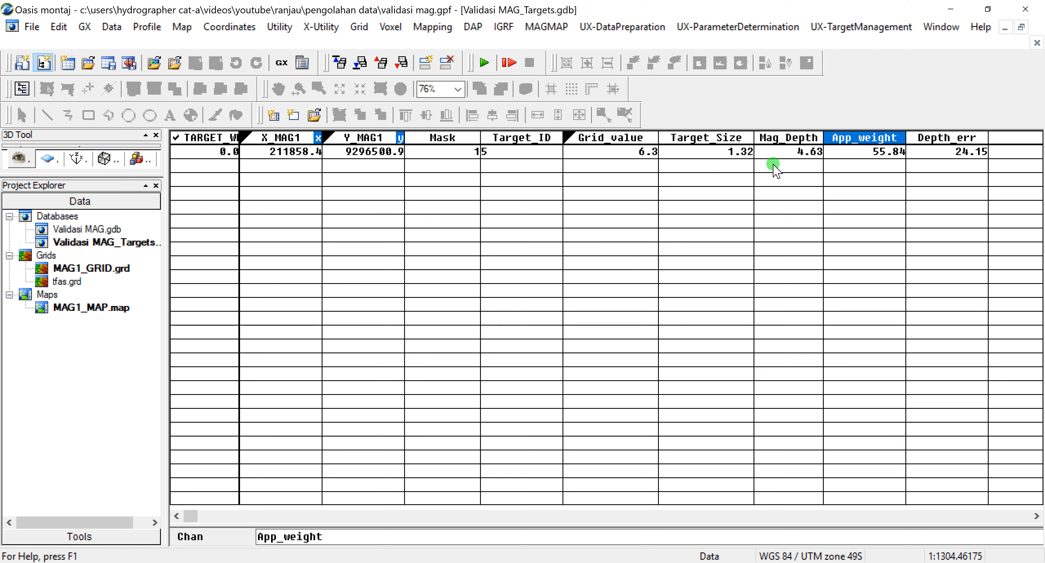
- Delete the TARGET_SIZE list from the Validasi MAG_Targets database
click(745, 154)
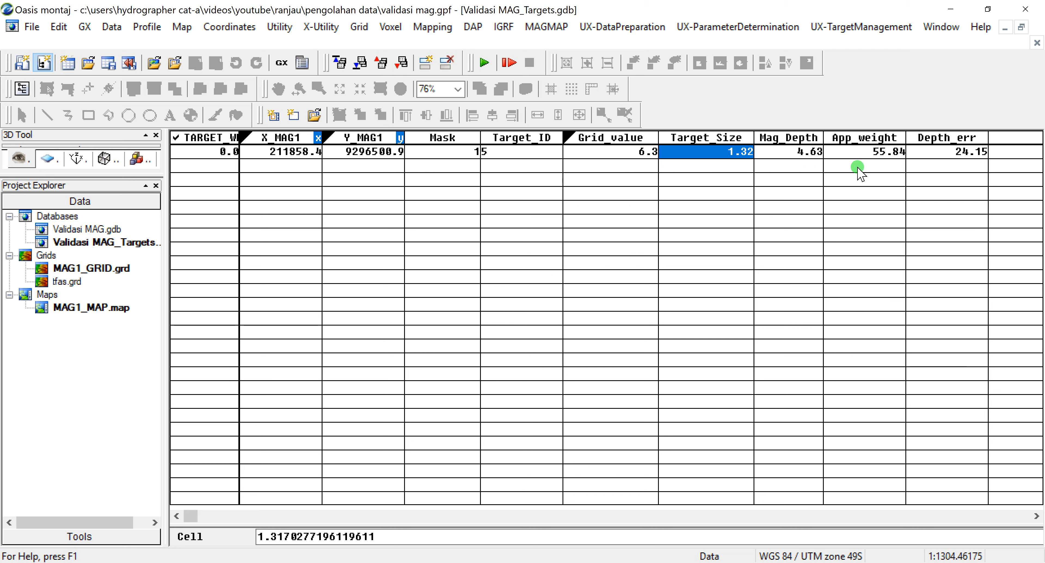
click(877, 154)
right_click(212, 139)
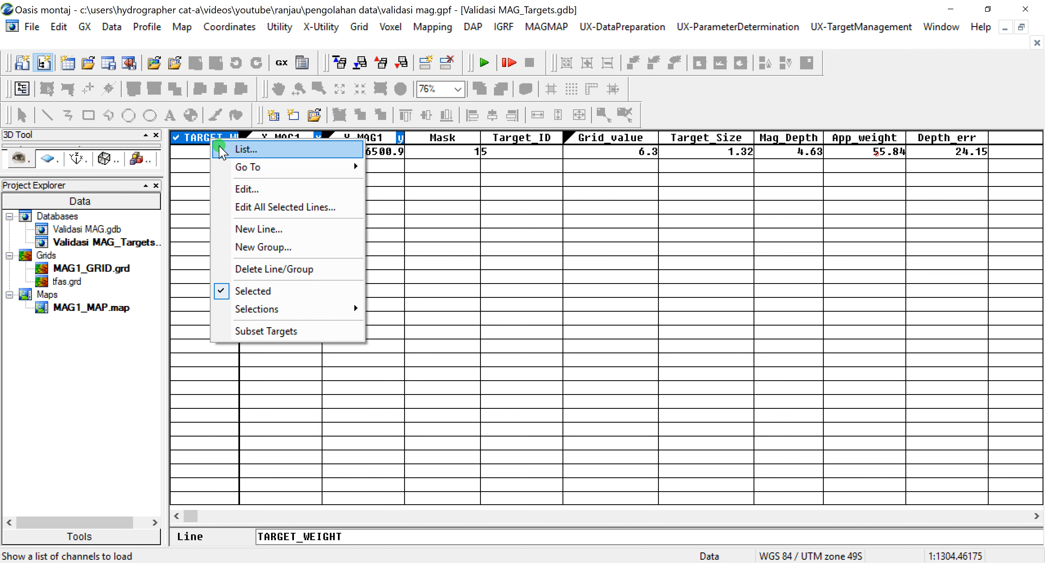
click(222, 149)
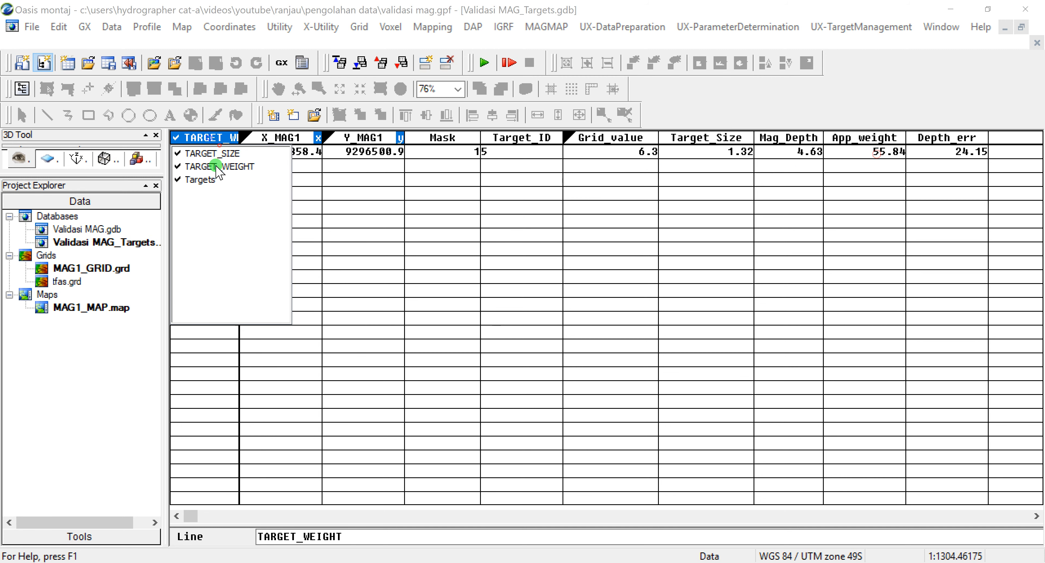
click(227, 154)
right_click(223, 148)
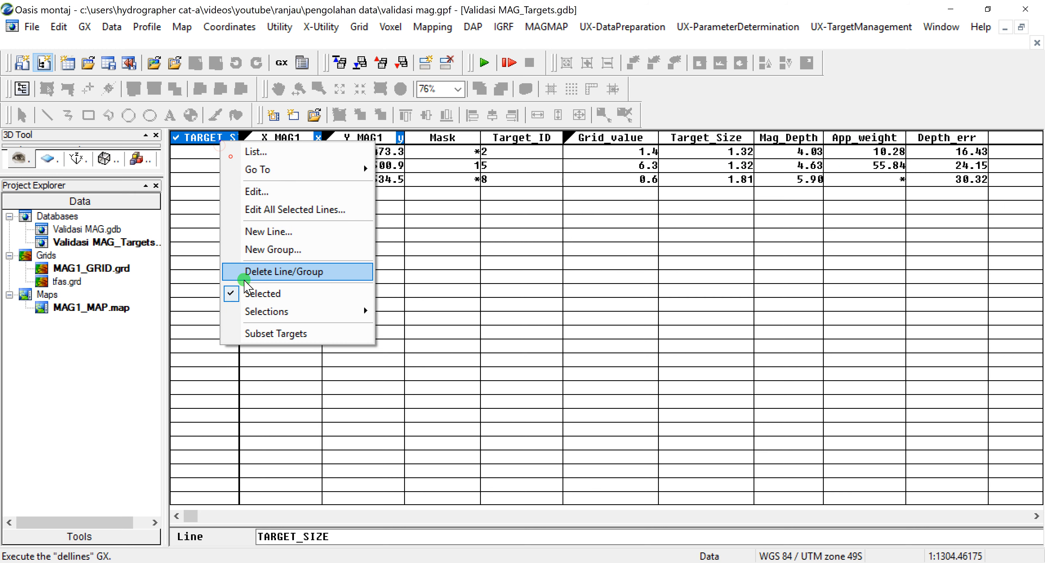
click(249, 269)
click(562, 305)
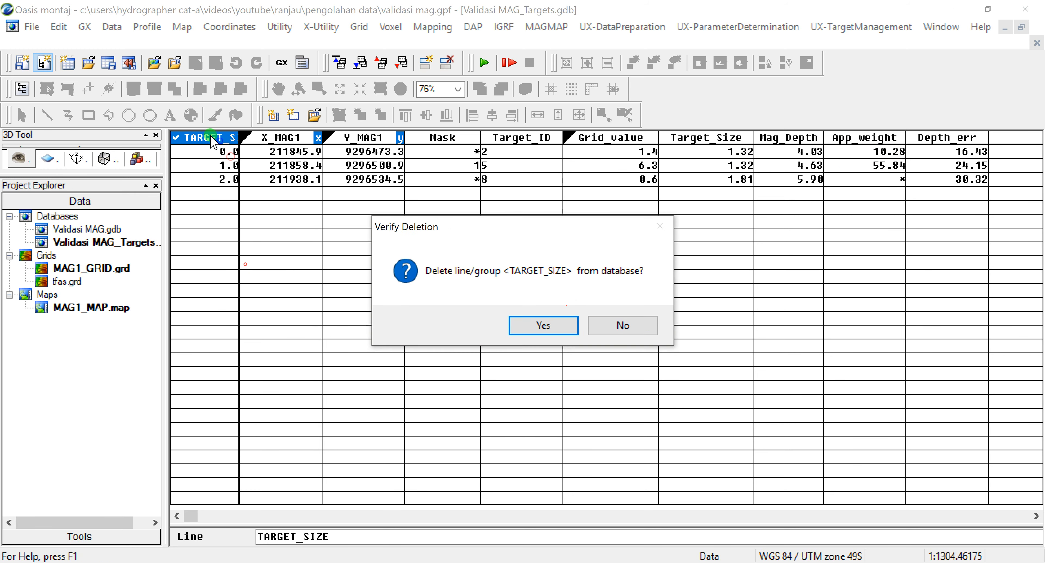
click(576, 337)
- Delete the Targets list from the database and widen the line column to fit the full TARGET_WEIGHT name
right_click(222, 138)
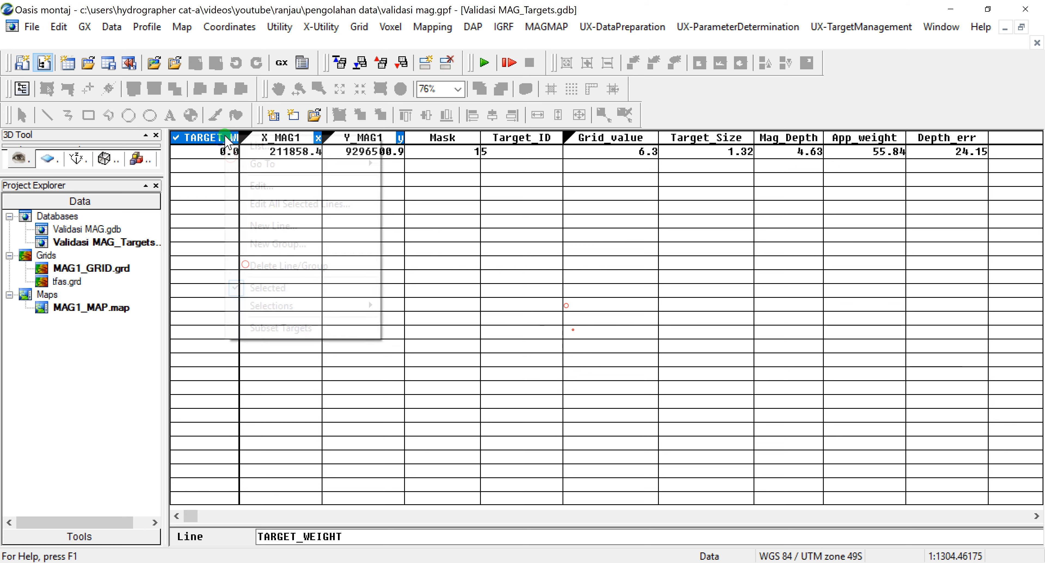
click(248, 148)
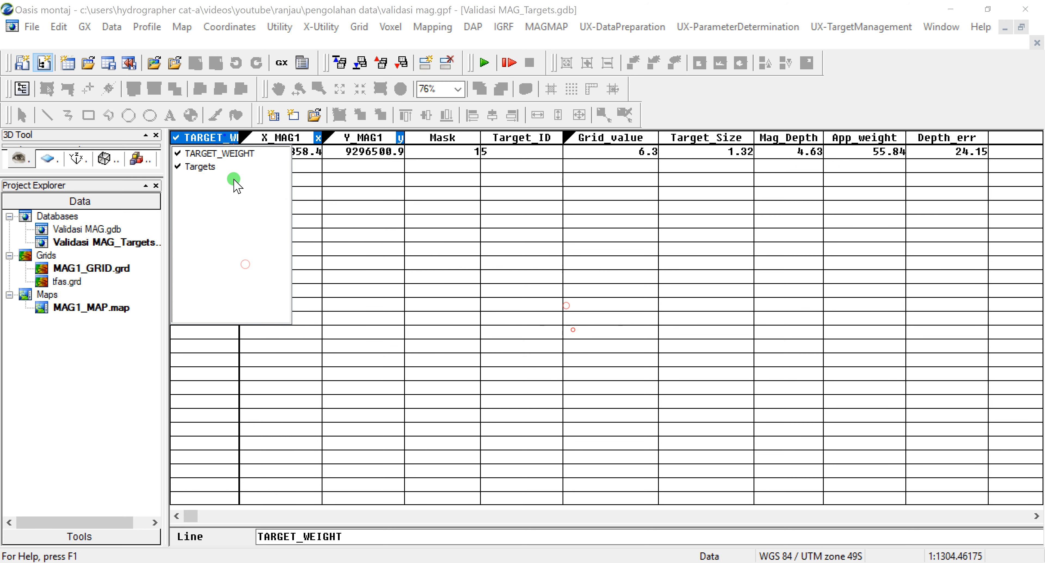
click(208, 167)
right_click(218, 143)
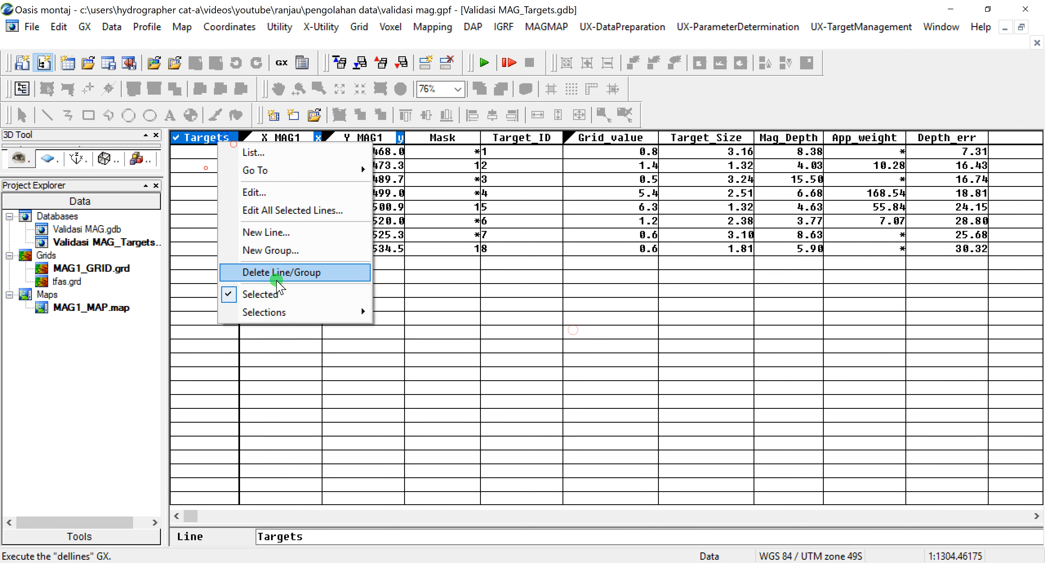
click(275, 275)
click(550, 316)
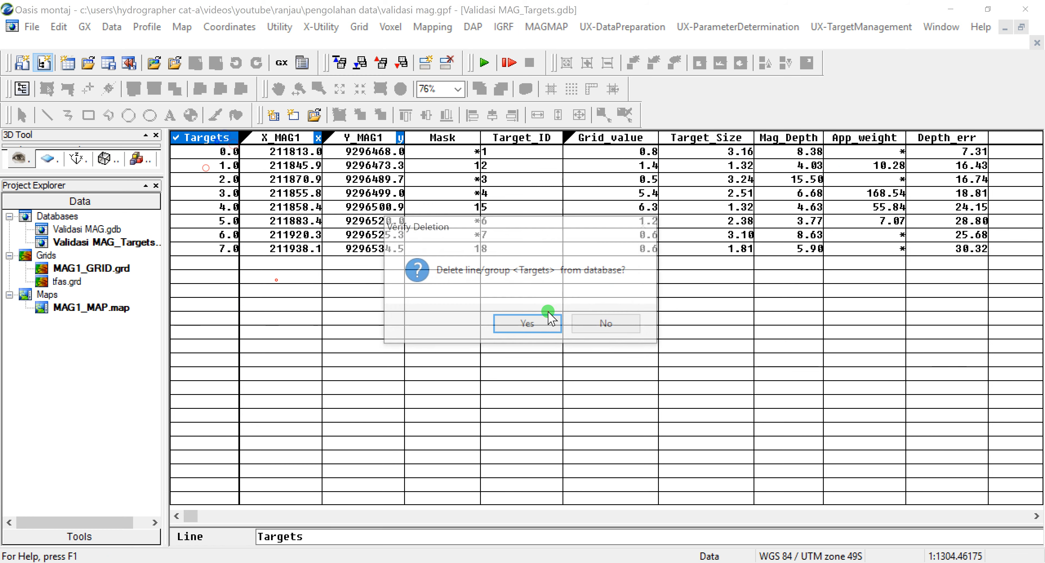
click(535, 325)
drag(240, 140, 301, 154)
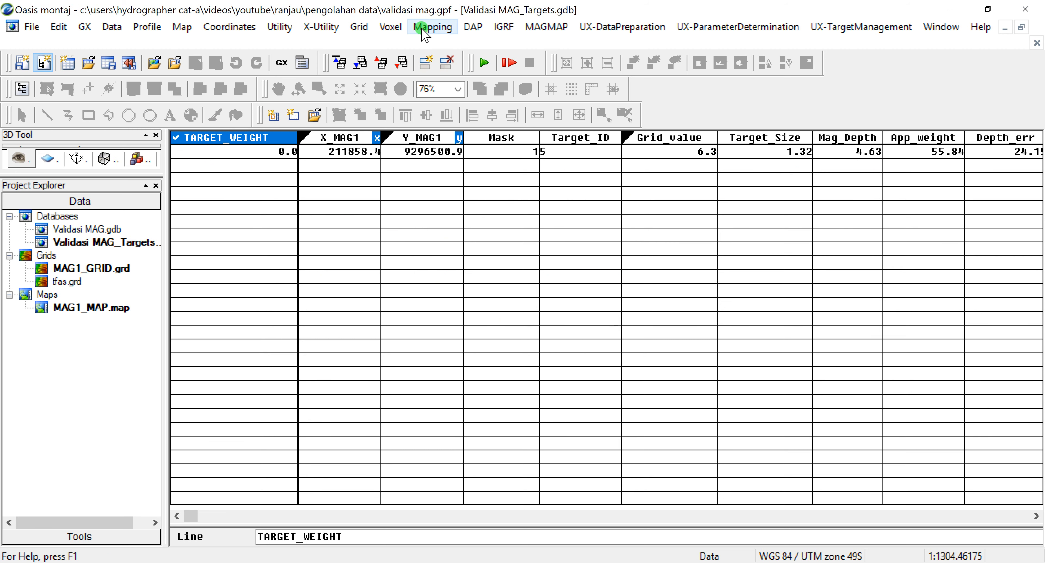
click(429, 28)
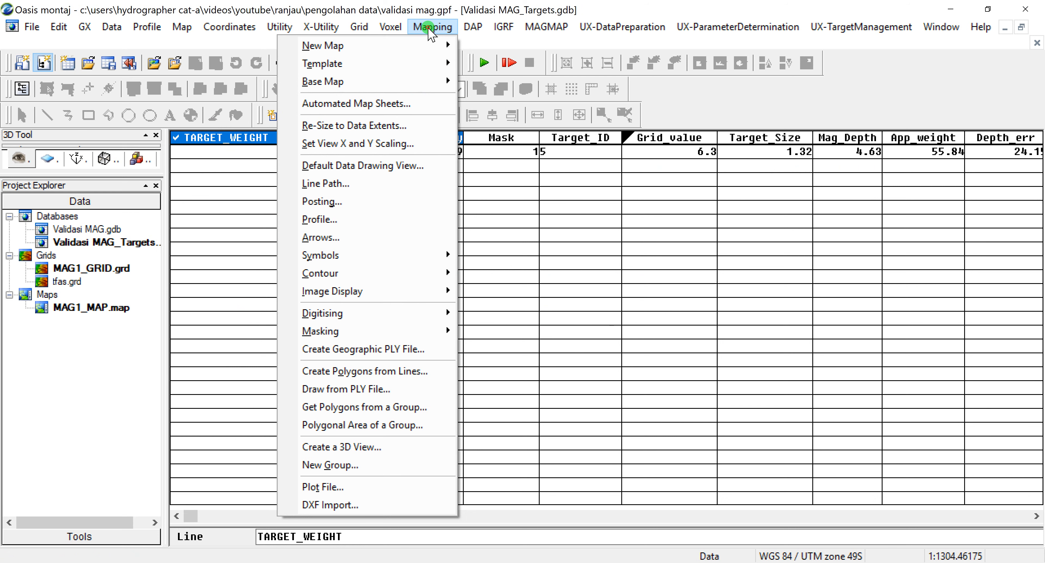
click(384, 203)
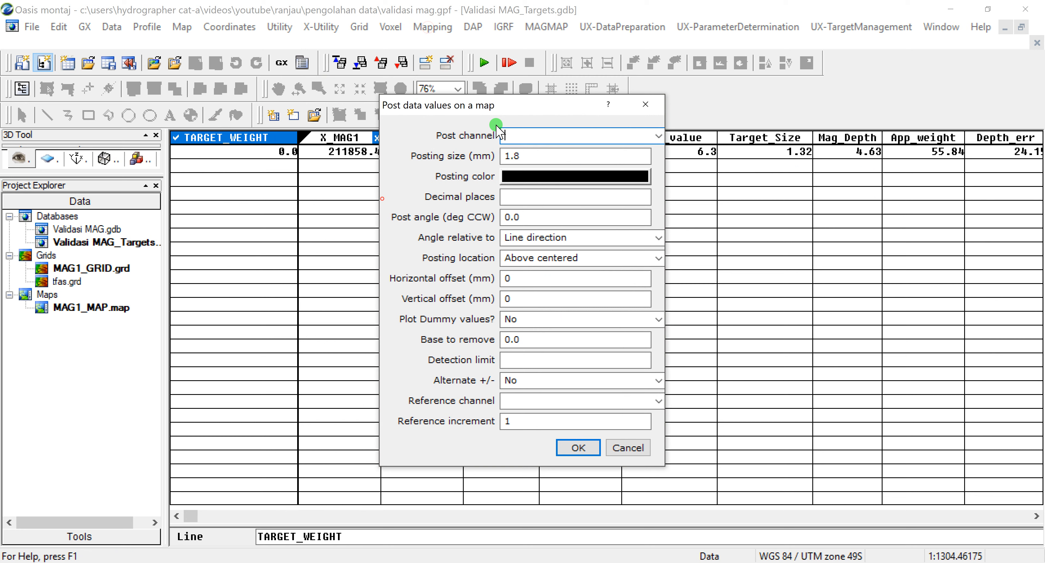
click(645, 105)
- Post the App_weight channel value of the TARGET_WEIGHT list on the map with the default posting settings
click(432, 27)
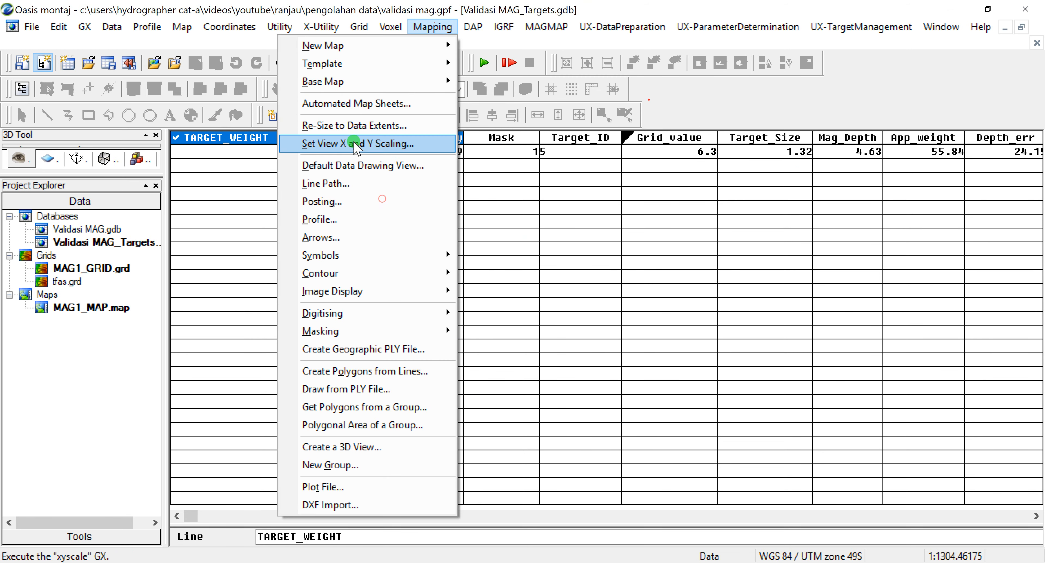
click(338, 203)
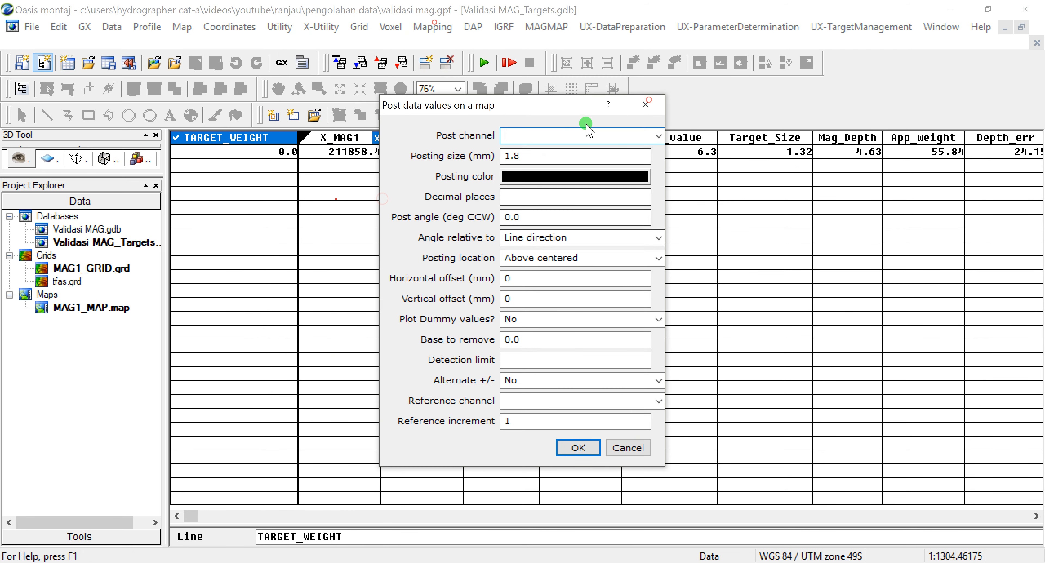
click(658, 135)
click(620, 153)
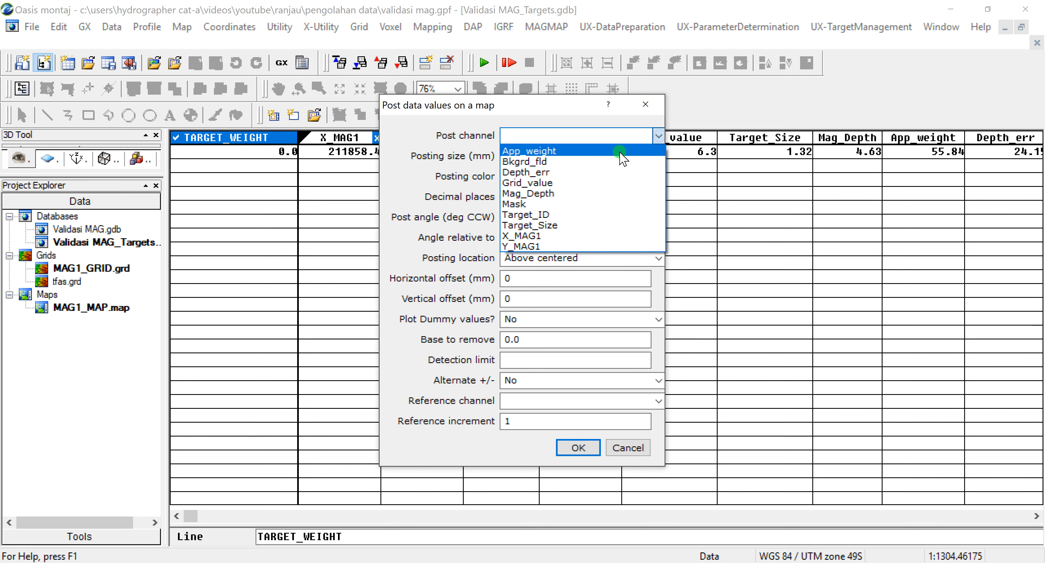
click(577, 448)
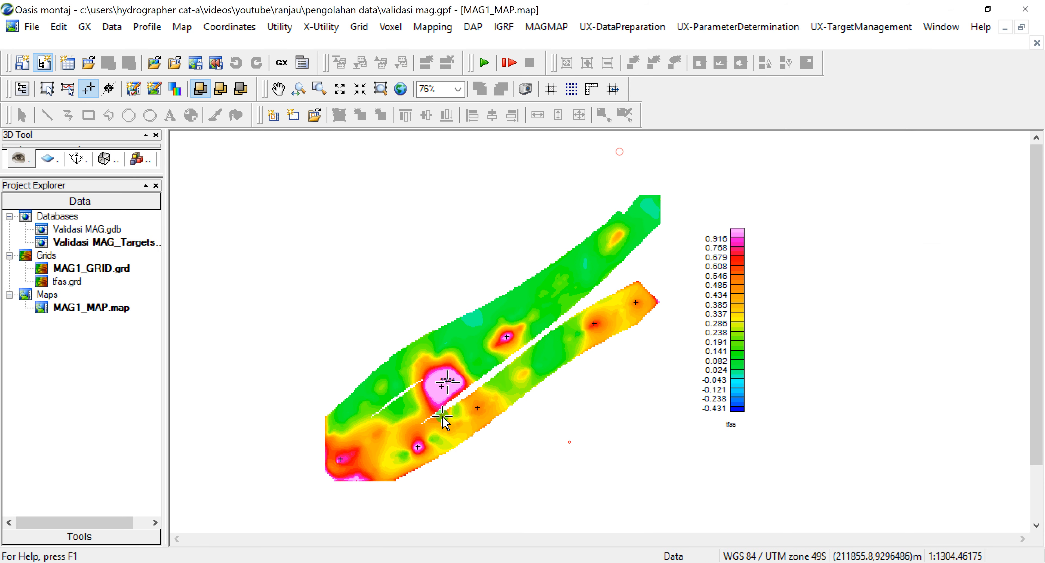
scroll(422, 448, up, 3)
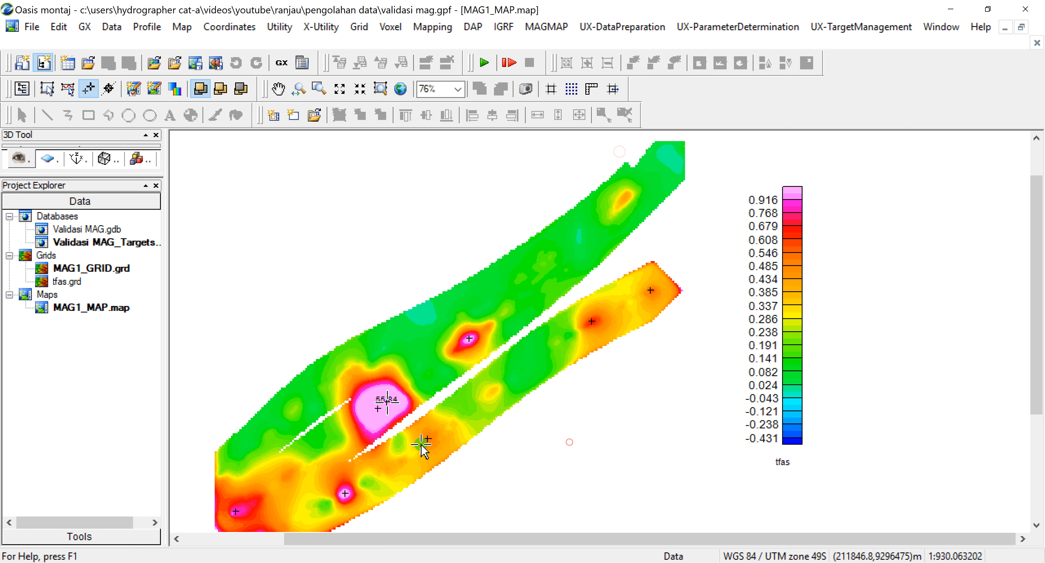
scroll(421, 445, up, 2)
click(283, 86)
drag(481, 394, 611, 349)
scroll(490, 384, up, 2)
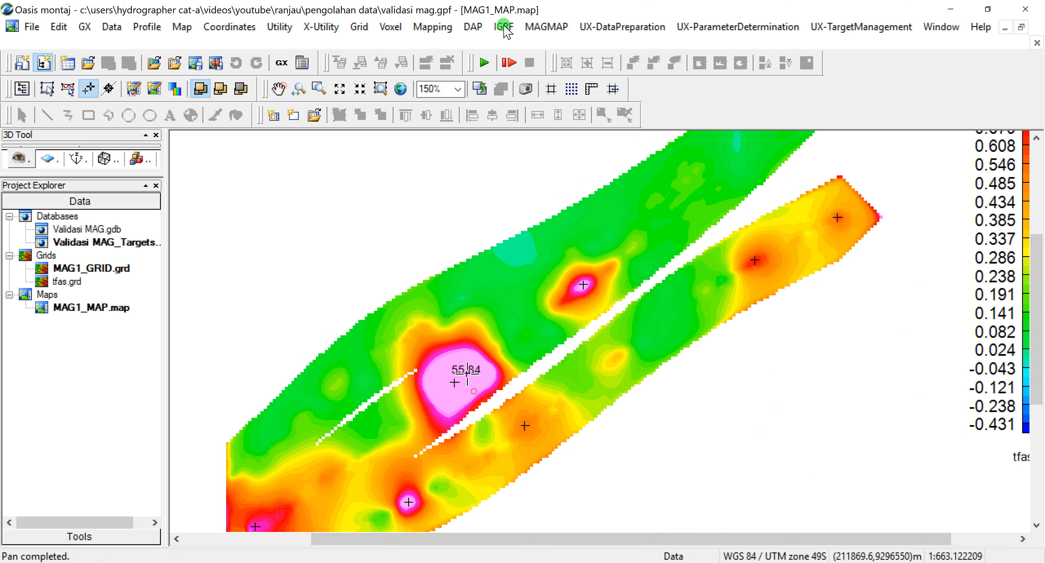
- Start a symbol location plot for the TARGET_WEIGHT list with Mask as the mask channel
click(432, 33)
mouse_move(413, 329)
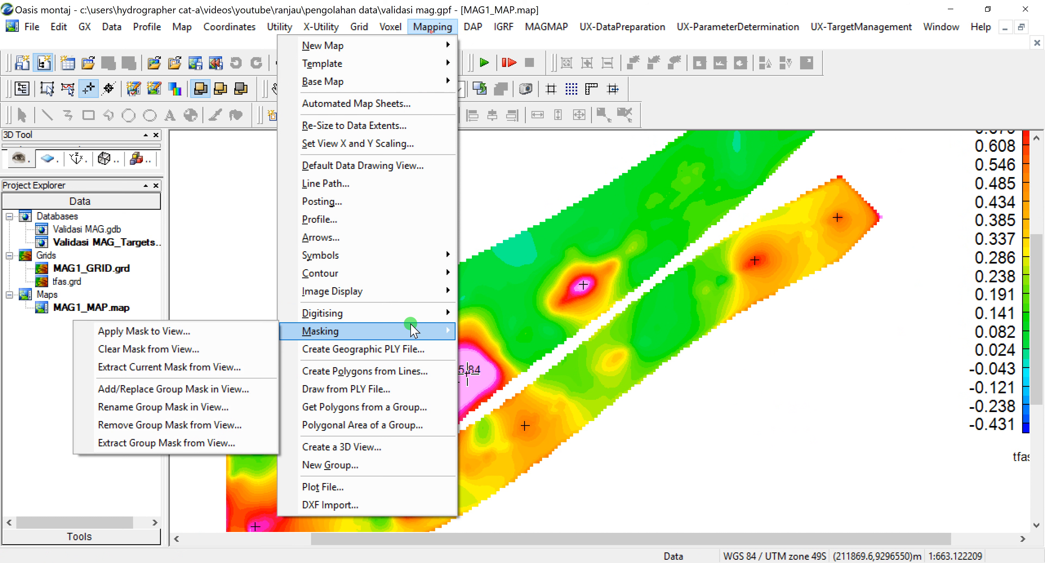
mouse_move(408, 291)
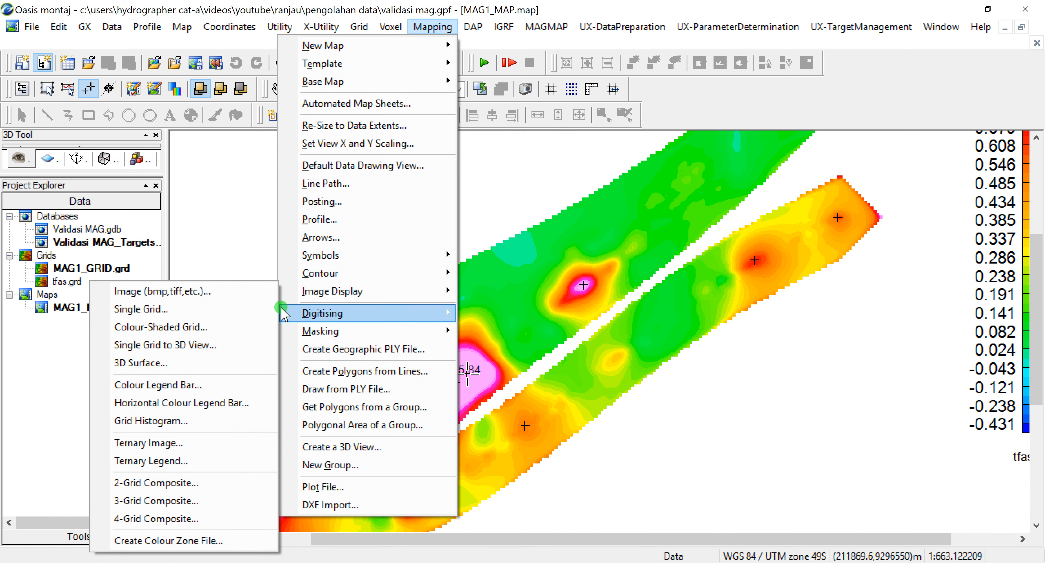
mouse_move(284, 257)
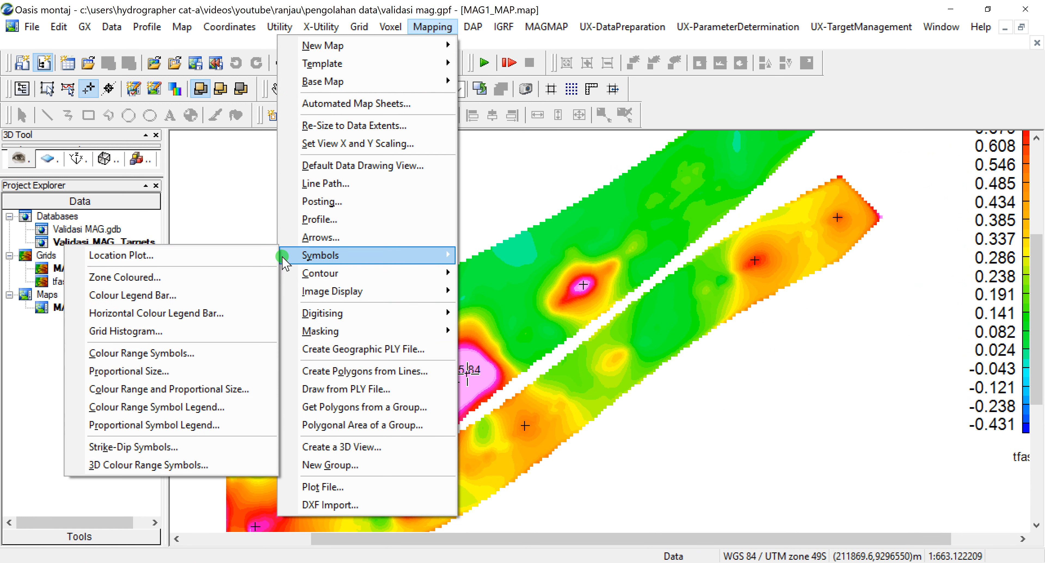
click(222, 256)
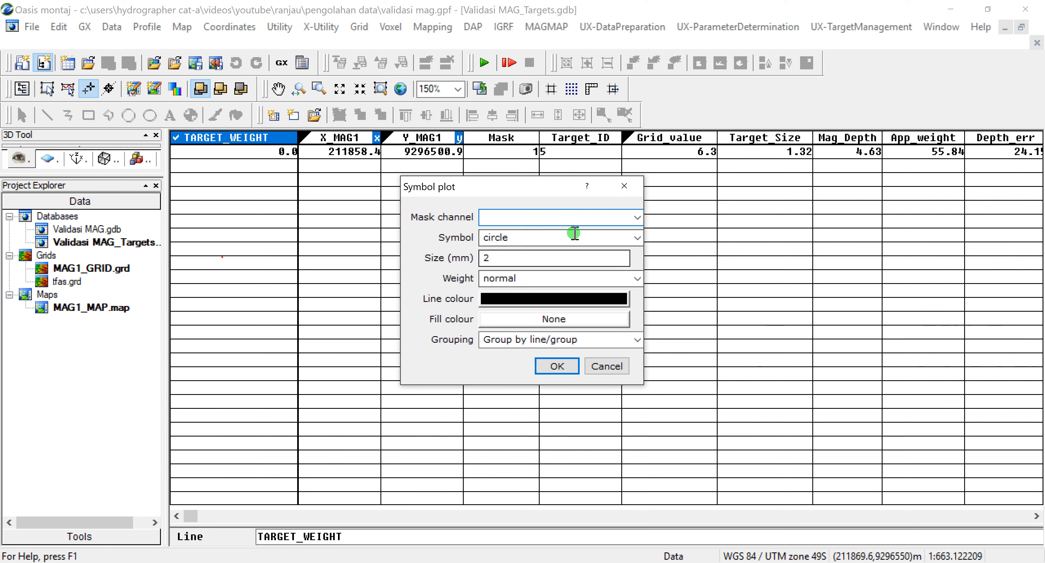
click(638, 218)
click(626, 232)
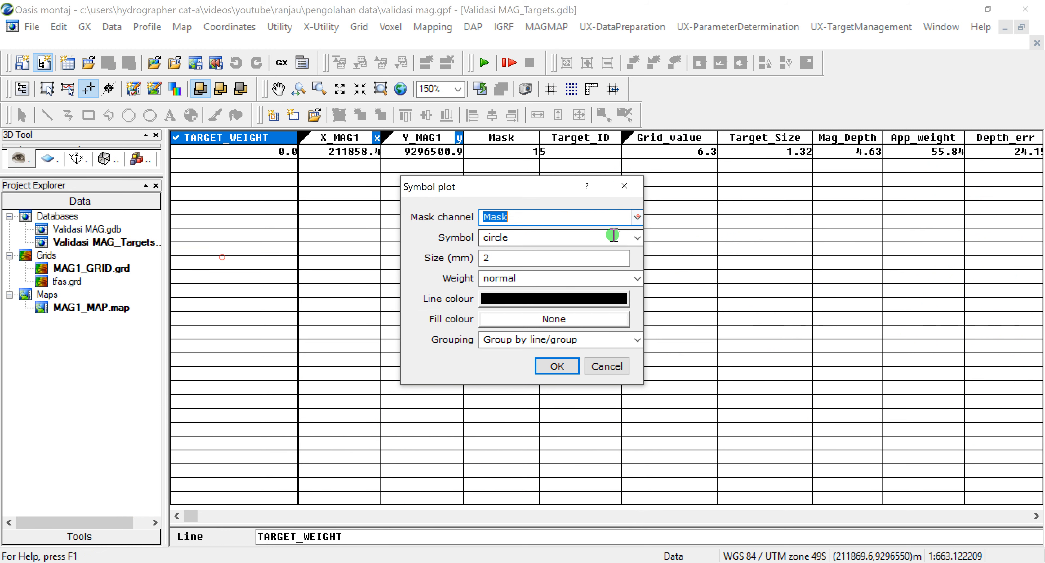
- Plot the target location on the map as a borehole symbol with size 6 mm and weight x-bold
click(635, 239)
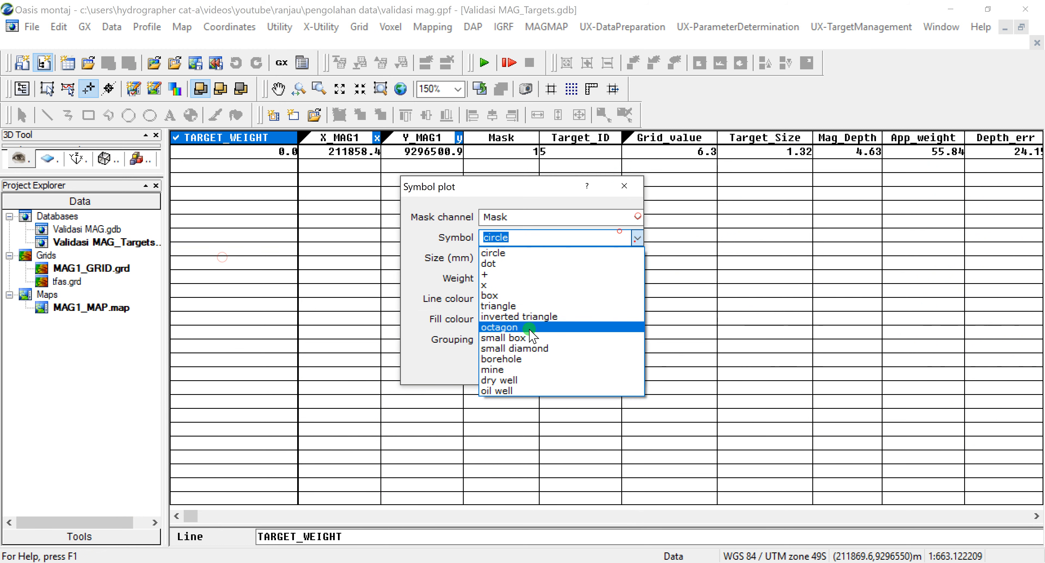
click(527, 359)
click(503, 258)
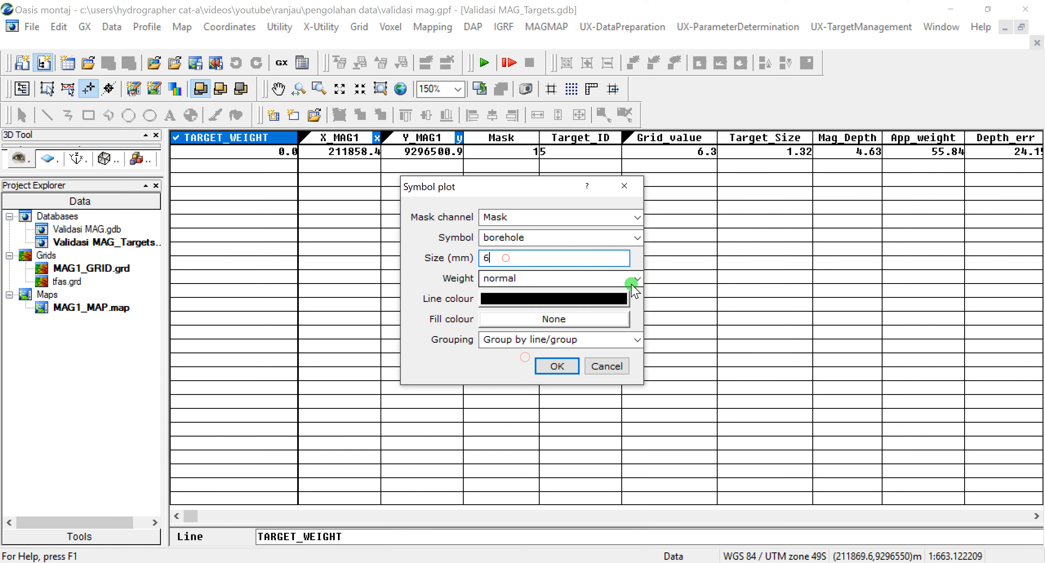
click(637, 279)
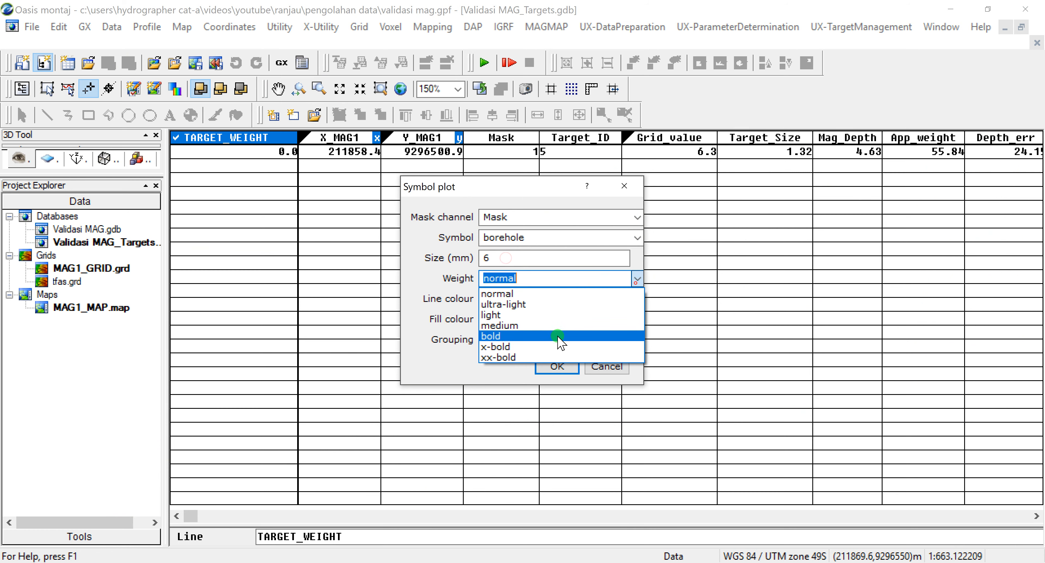
click(552, 347)
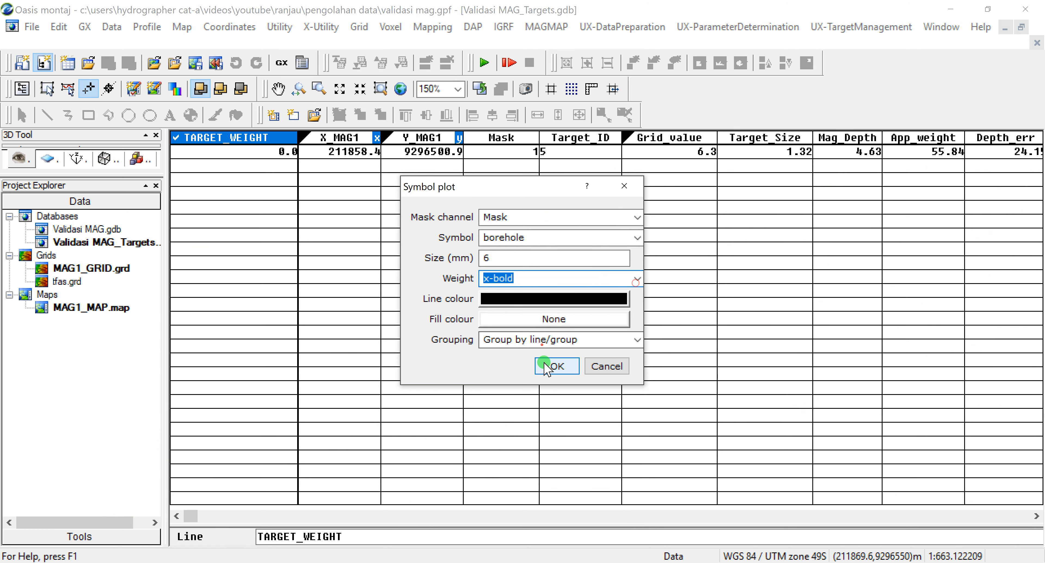
click(545, 368)
scroll(562, 314, down, 3)
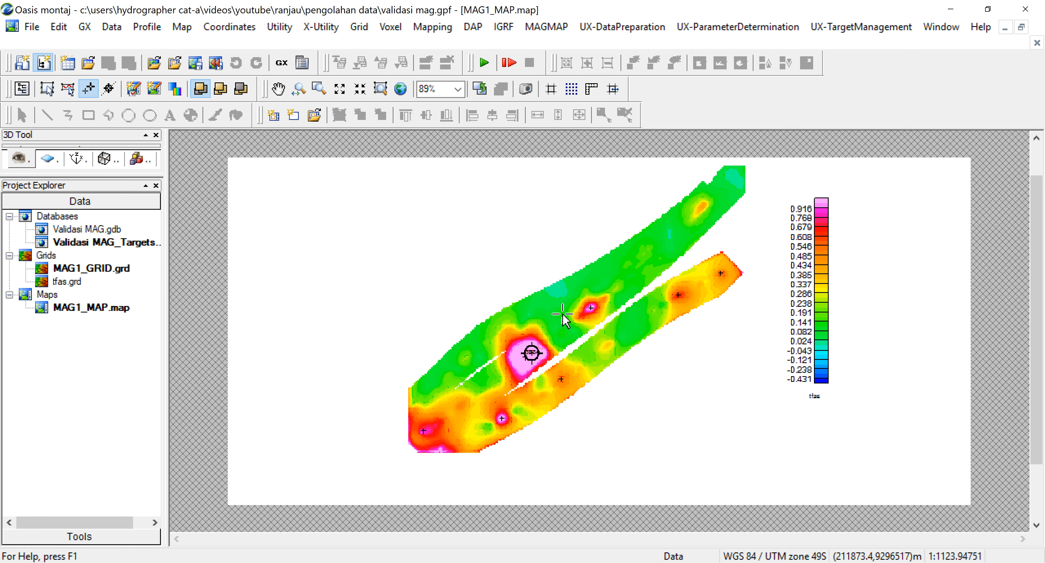
click(657, 407)
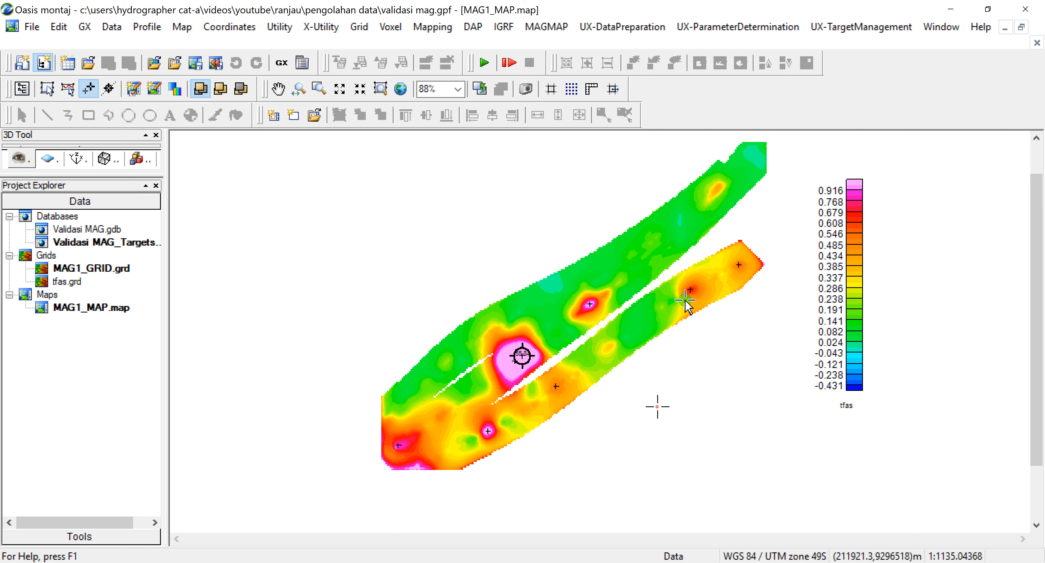
- Review the channels of the filtered TARGET_WEIGHT list and those of the Validasi MAG database from MAG1 to MAG1_RESIDUAL
click(229, 227)
double_click(102, 229)
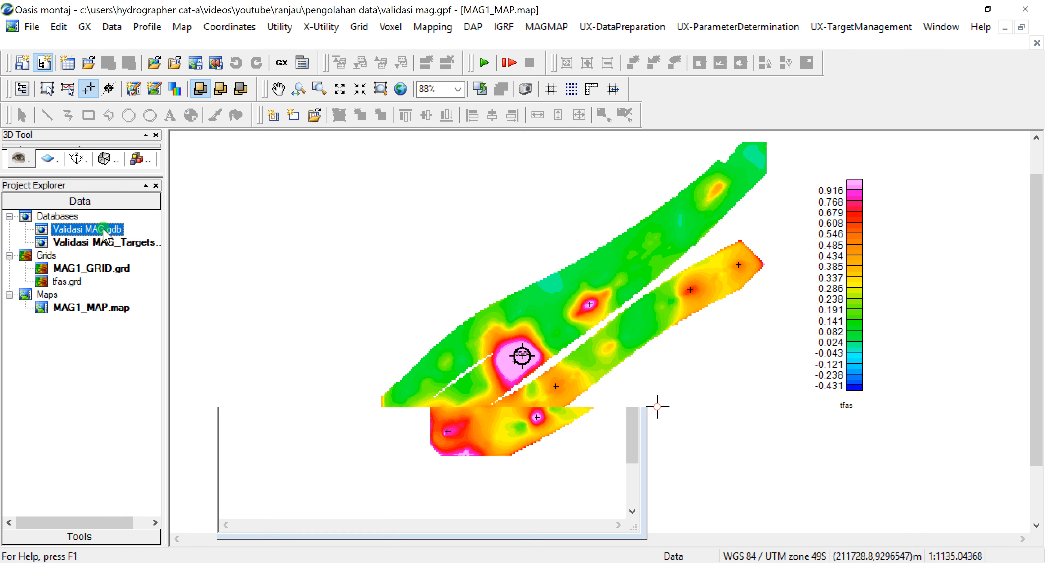
double_click(101, 243)
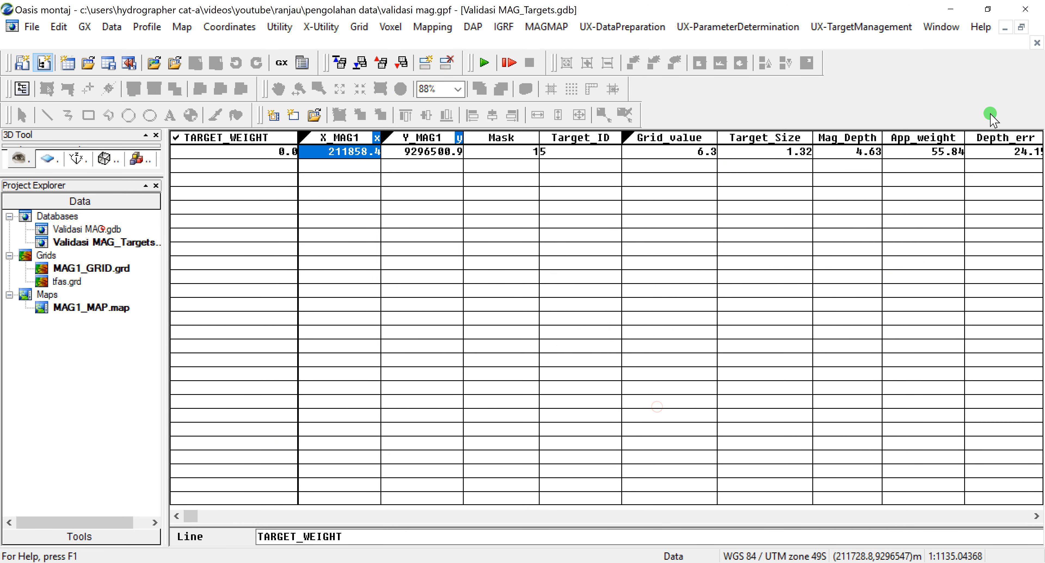
click(196, 519)
drag(196, 520, 205, 519)
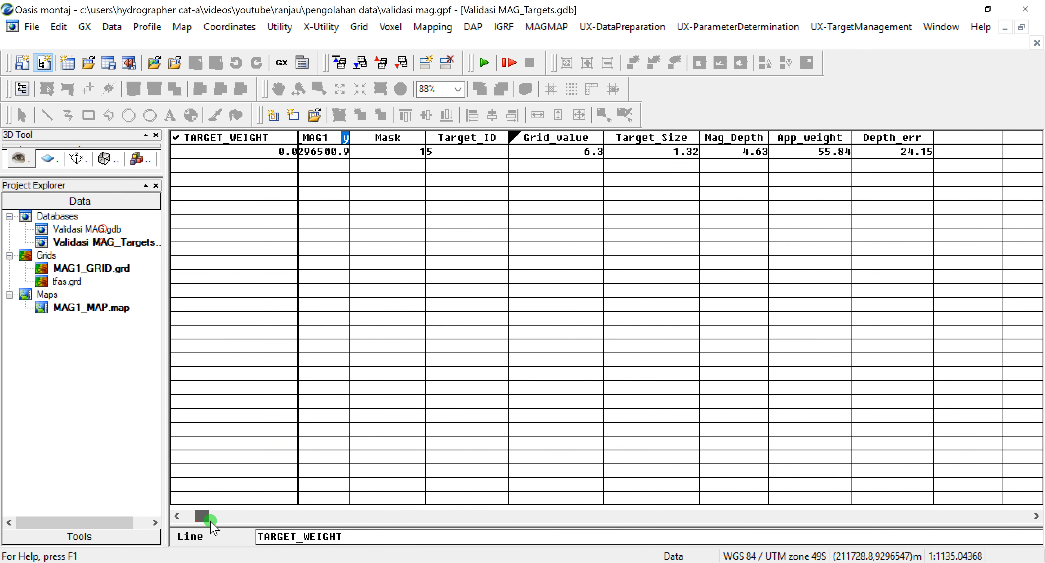
click(90, 229)
double_click(90, 229)
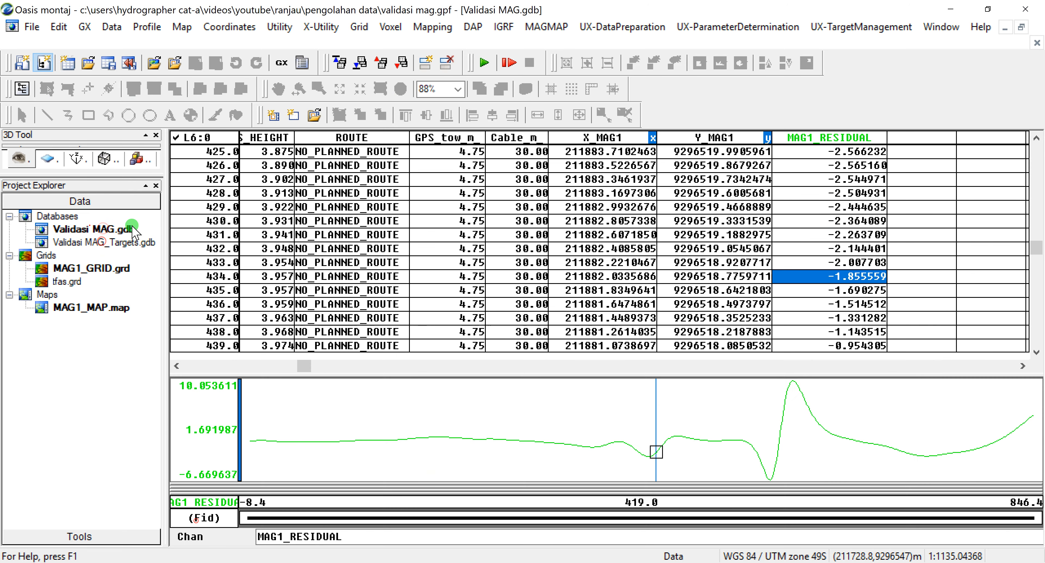
drag(302, 367, 185, 370)
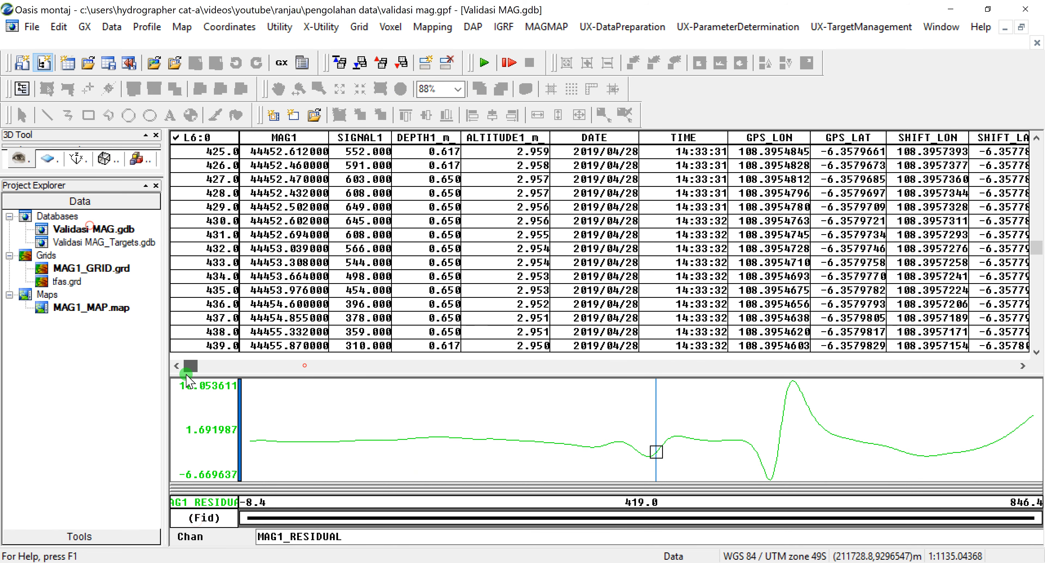
click(305, 140)
drag(190, 369, 342, 373)
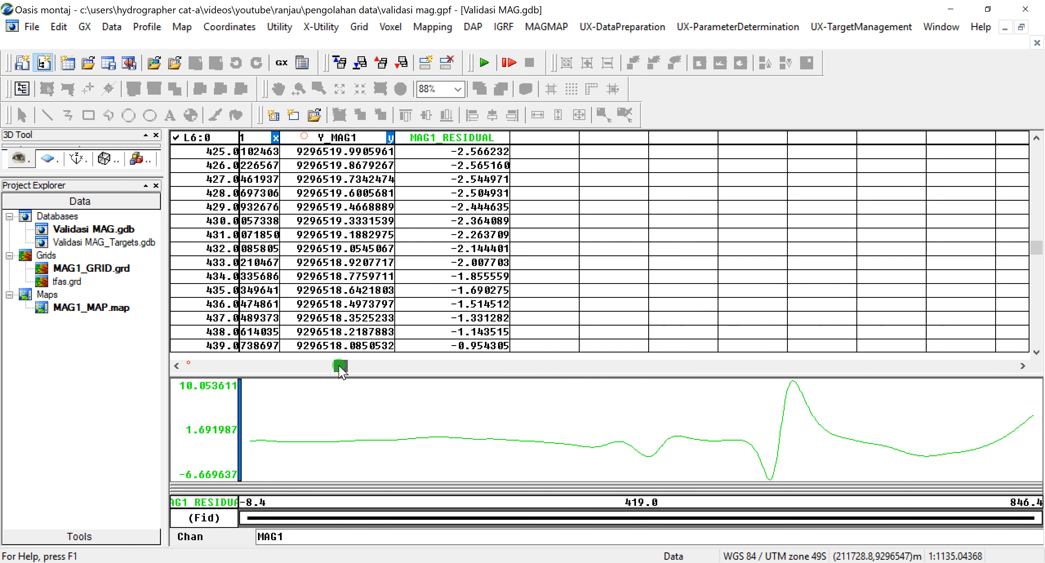
click(492, 140)
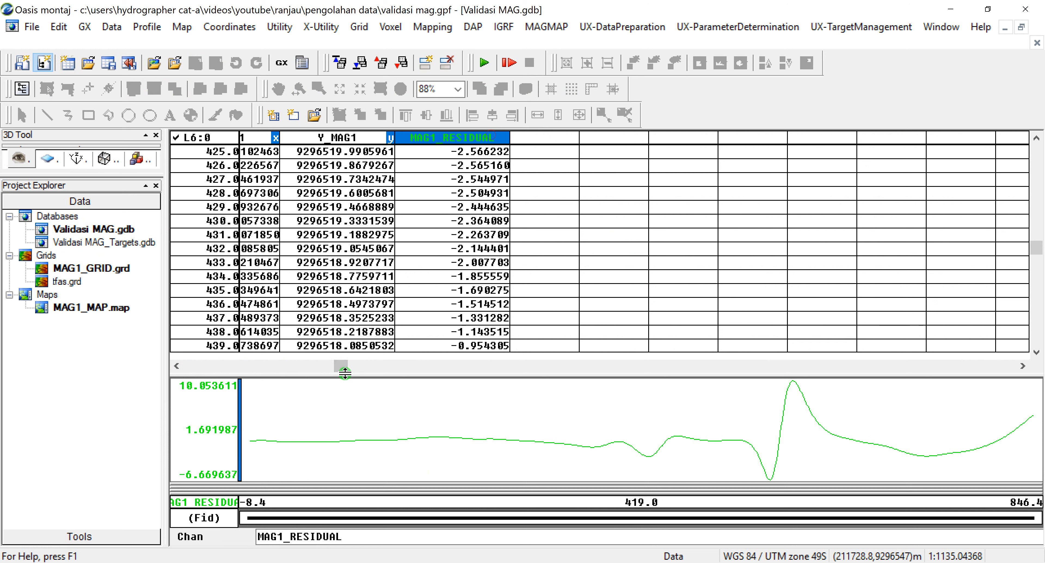
click(787, 26)
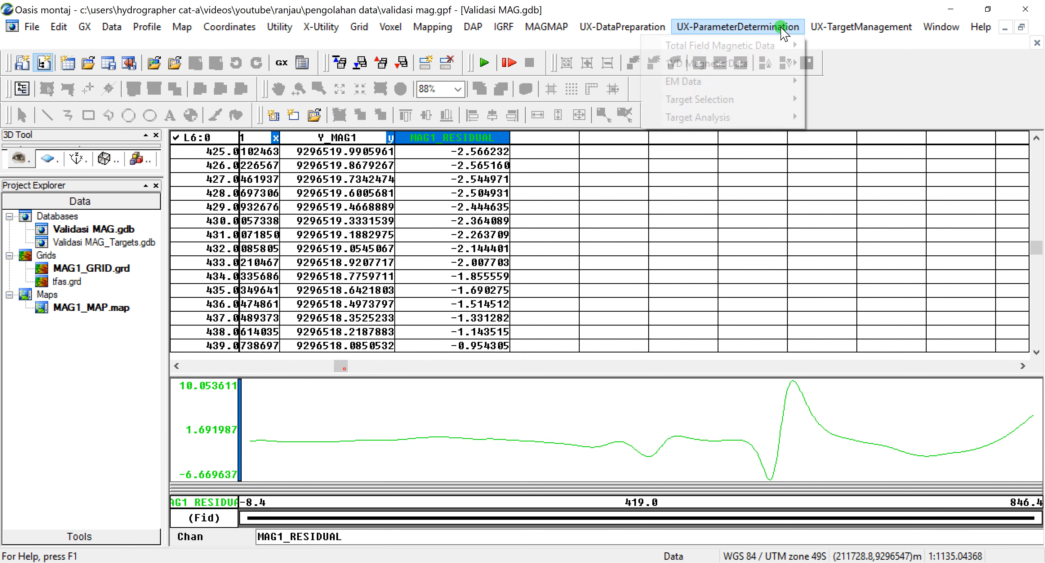
mouse_move(748, 109)
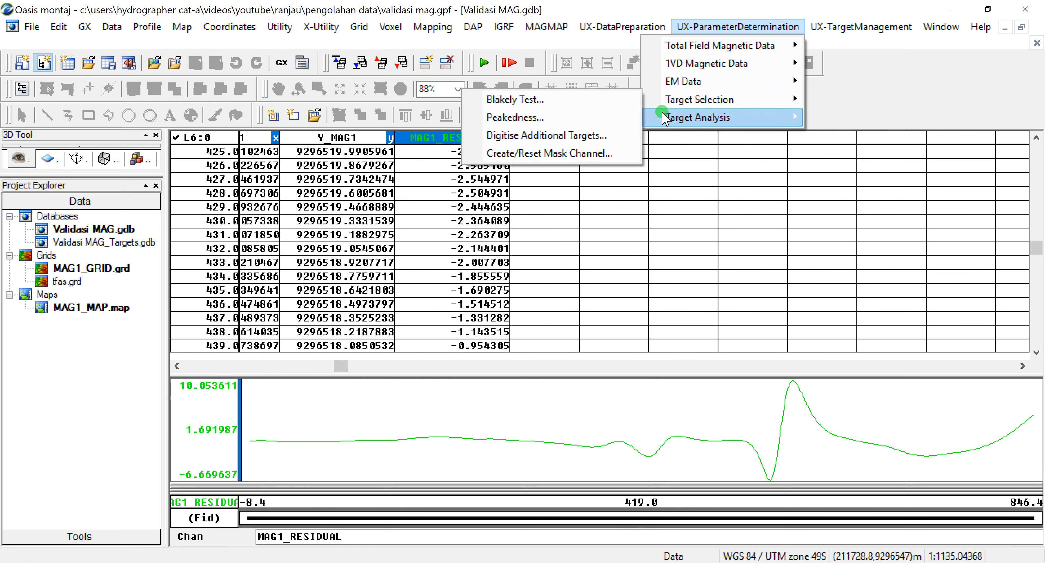
mouse_move(667, 117)
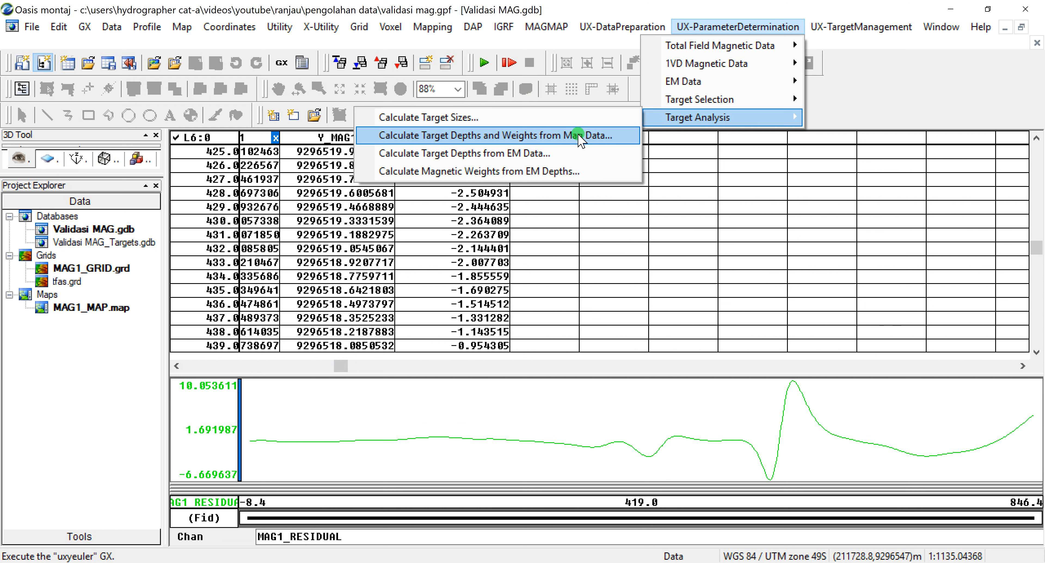
mouse_move(900, 27)
mouse_move(883, 44)
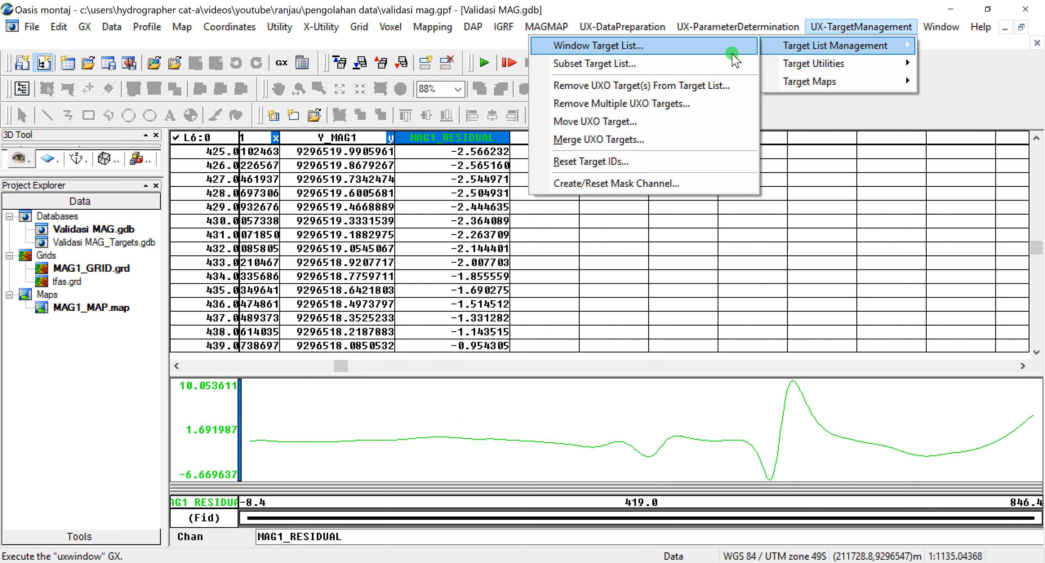
- View MAG1_MAP.map and open the Validasi MAG_Targets.gdb database
click(82, 310)
double_click(82, 310)
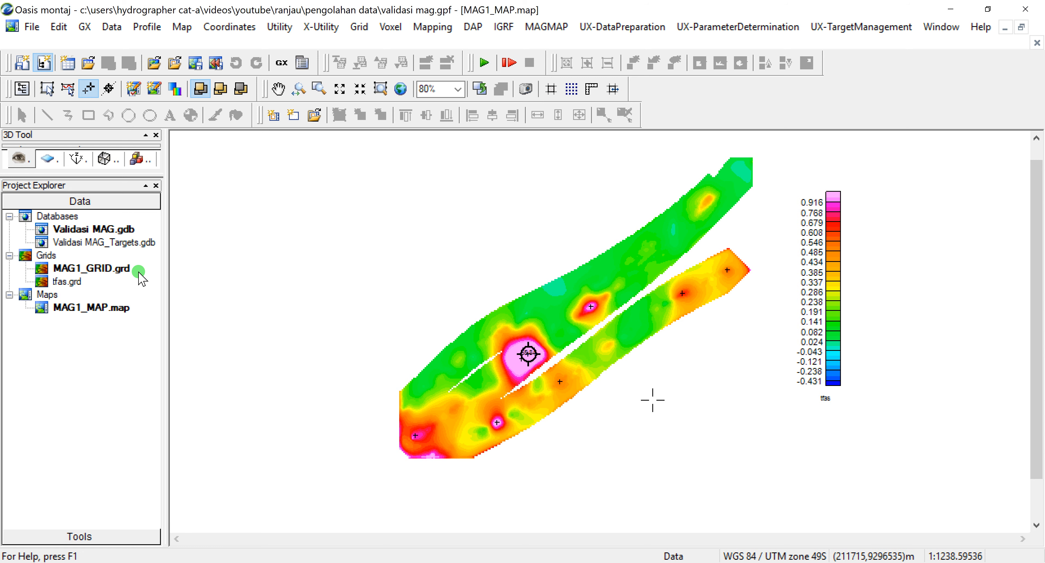
double_click(124, 244)
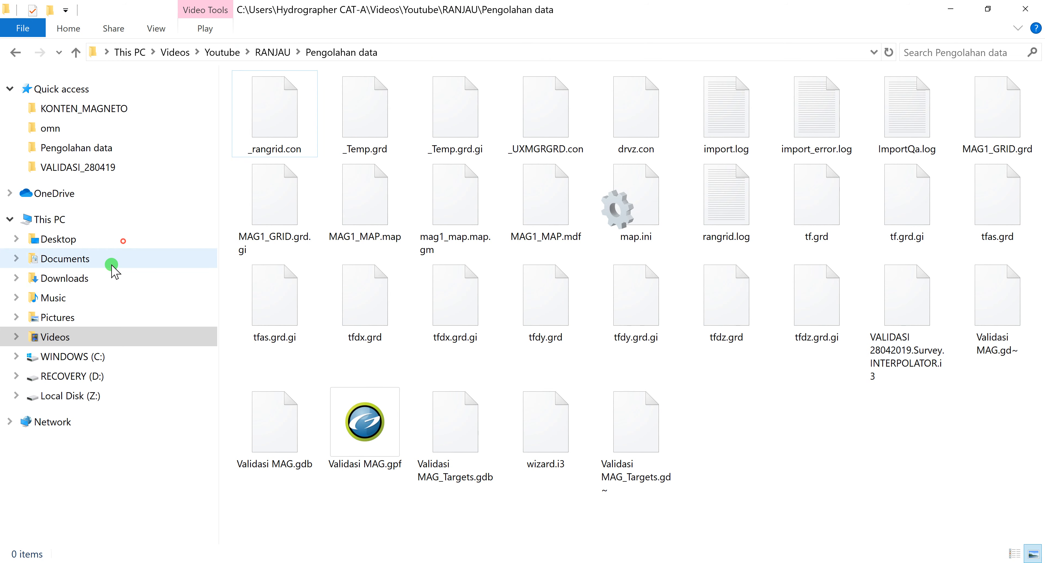
- Open the MAGNETOMETER.graphml flowchart from the Yed Flowchart folder in Documents with yEd
click(110, 264)
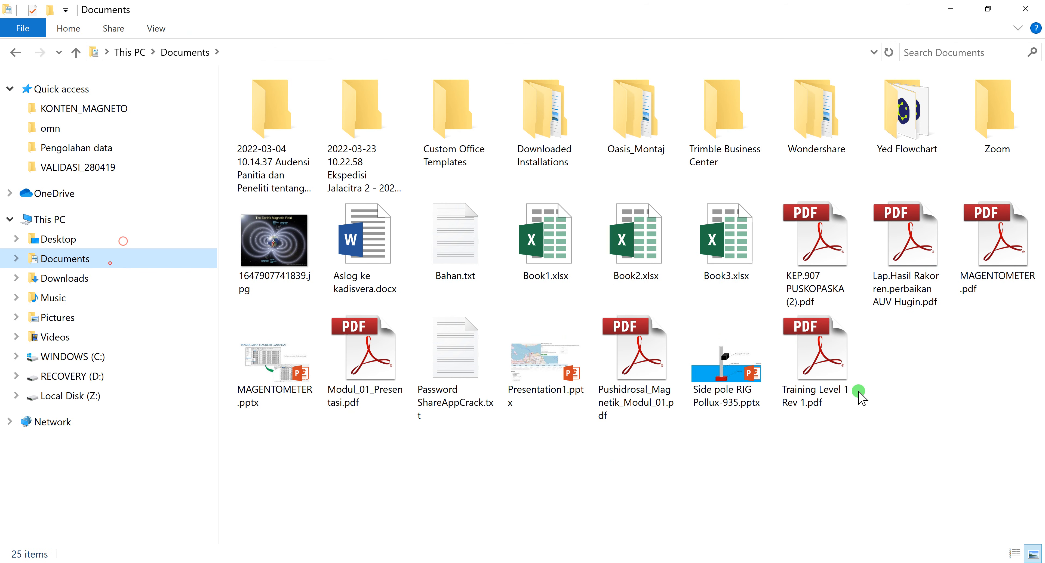
click(906, 134)
double_click(905, 134)
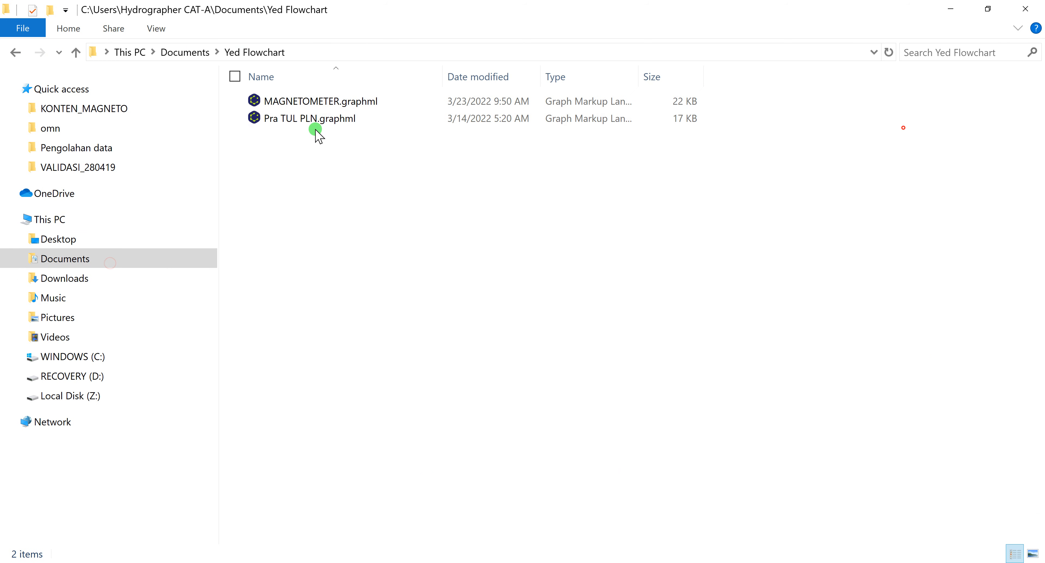
click(317, 103)
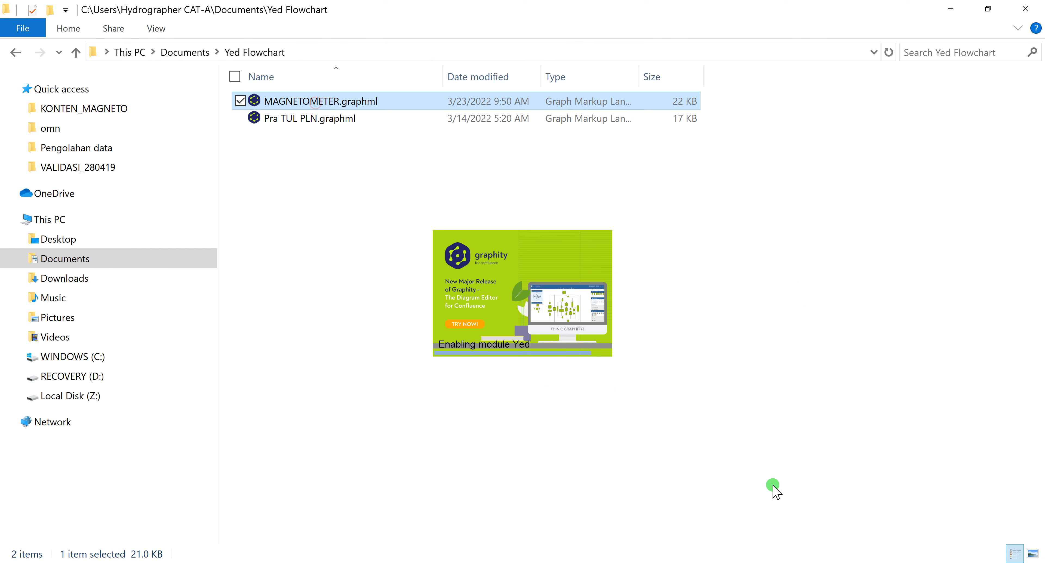
click(950, 9)
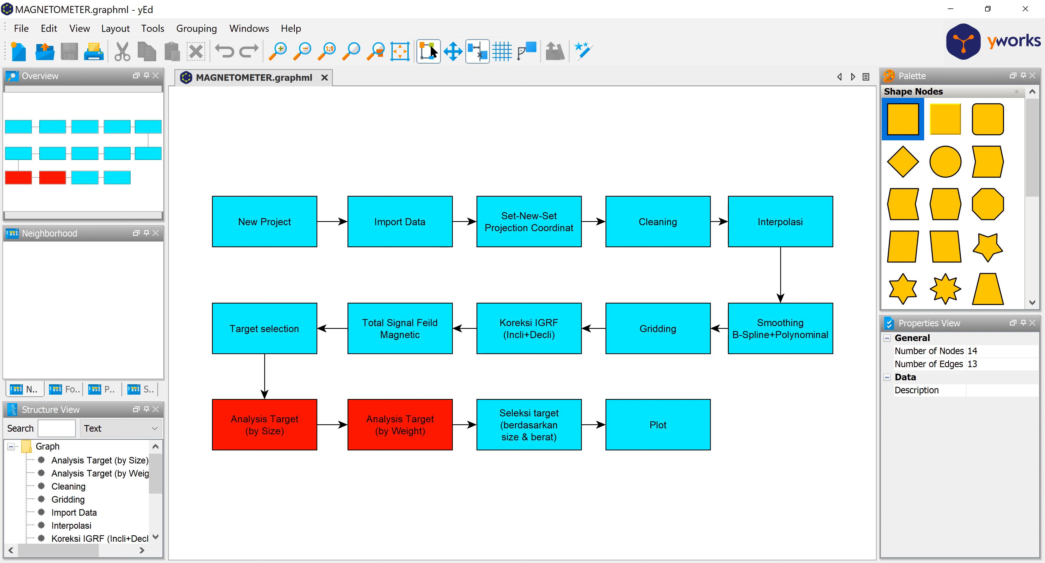
- Switch to Oasis montaj and review the X_MAG1, Y_MAG1 and MAG1_RESIDUAL channels of the Validasi MAG database
key(alt+Tab)
click(228, 26)
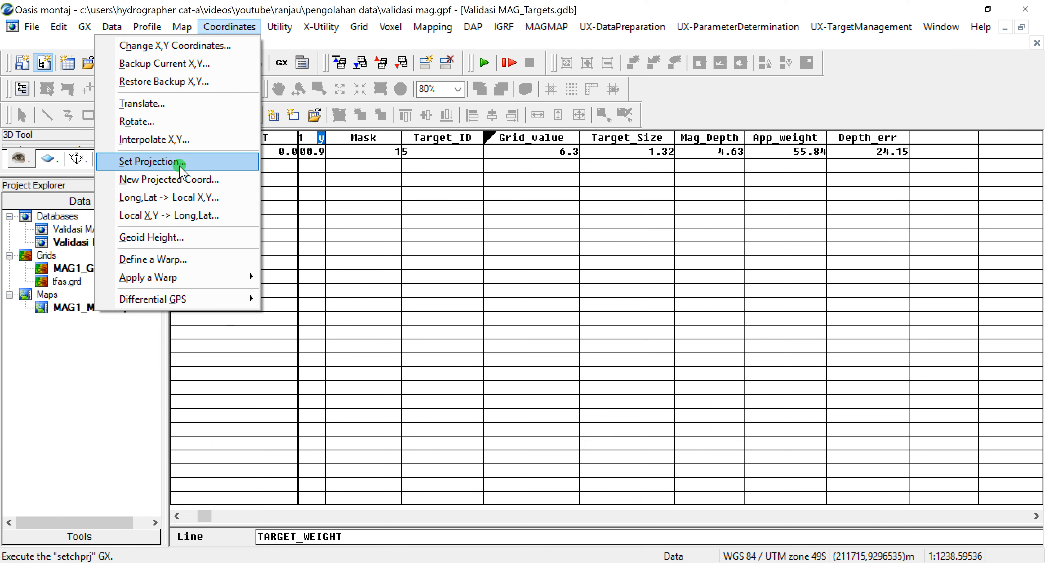
double_click(77, 229)
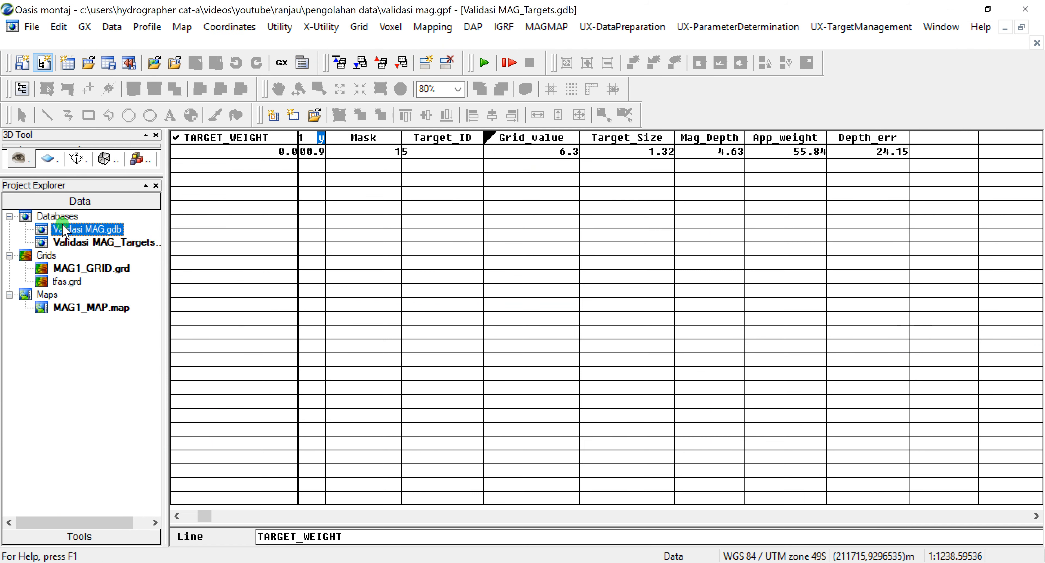
mouse_move(338, 366)
mouse_down()
mouse_move(311, 367)
mouse_move(337, 363)
mouse_up()
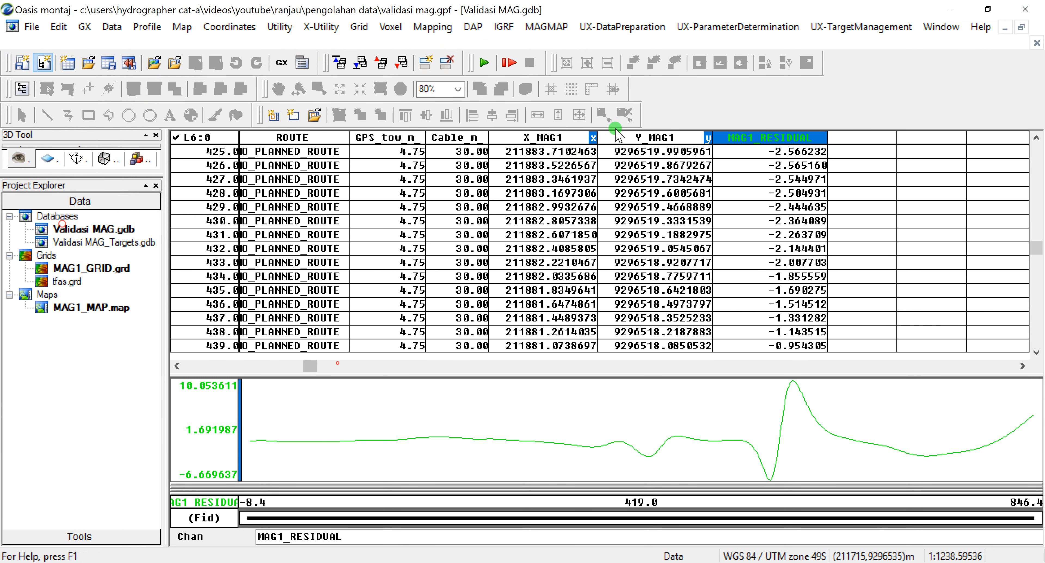
drag(597, 141, 606, 141)
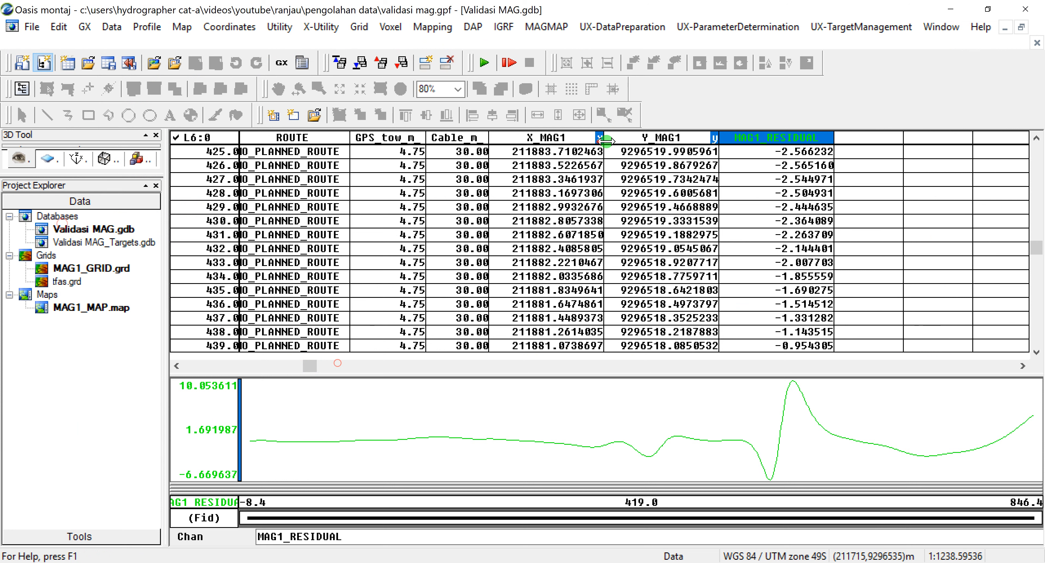
click(571, 139)
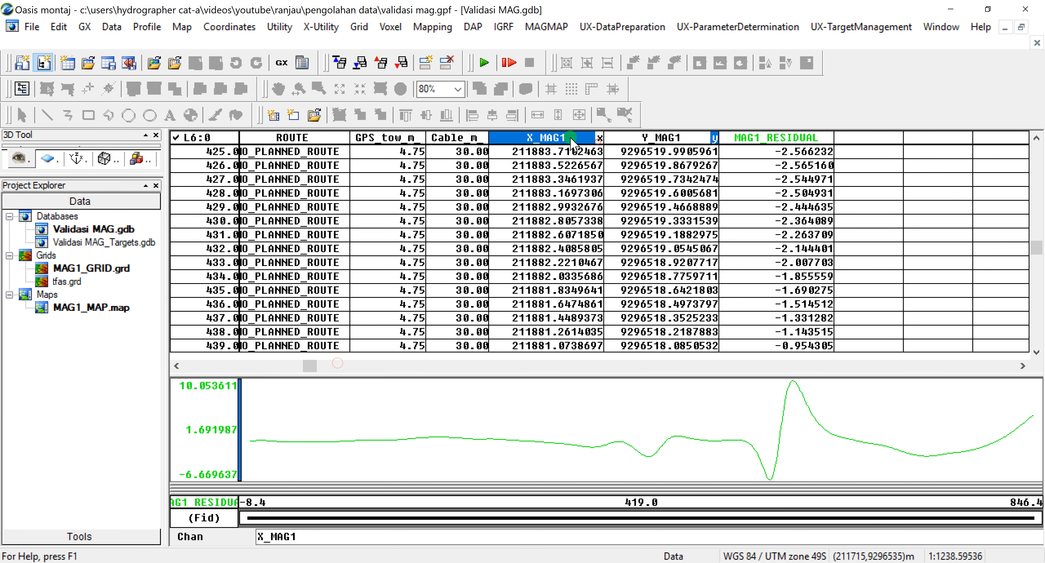
click(674, 140)
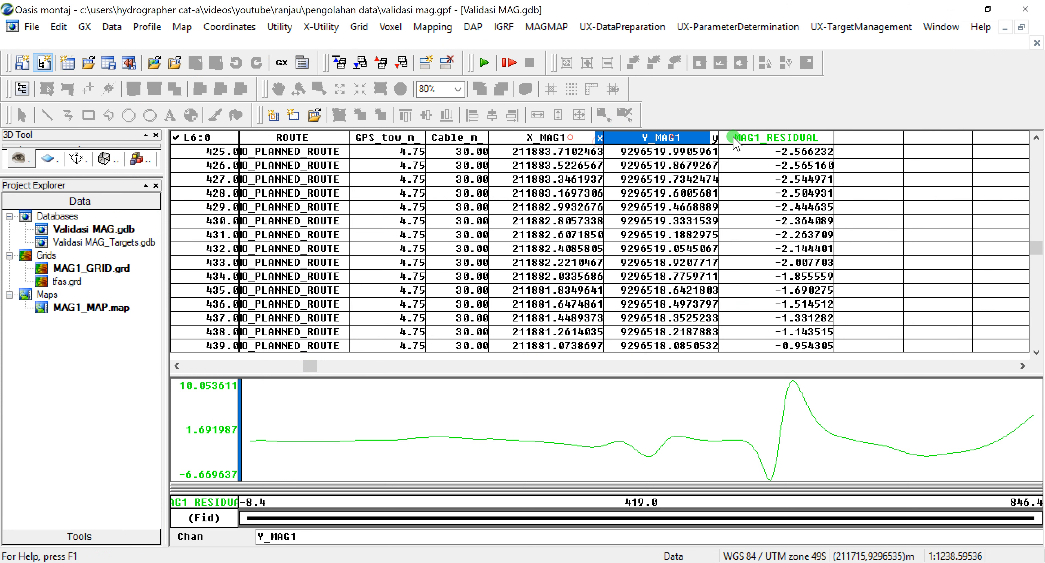
click(743, 140)
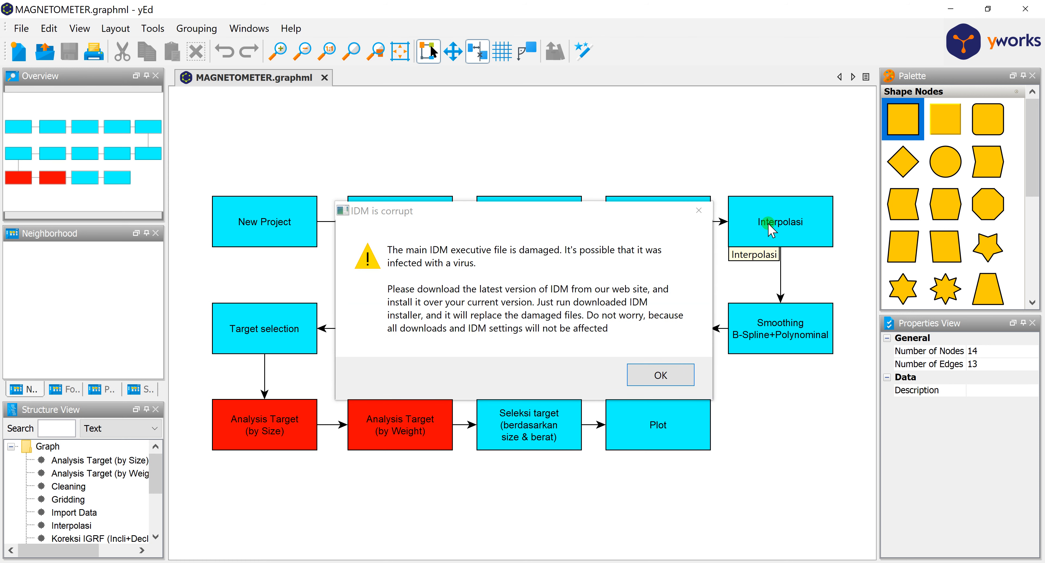
- Dismiss the IDM warning and view the IGRF Geomagnetic Model Map page in the web browser
click(698, 211)
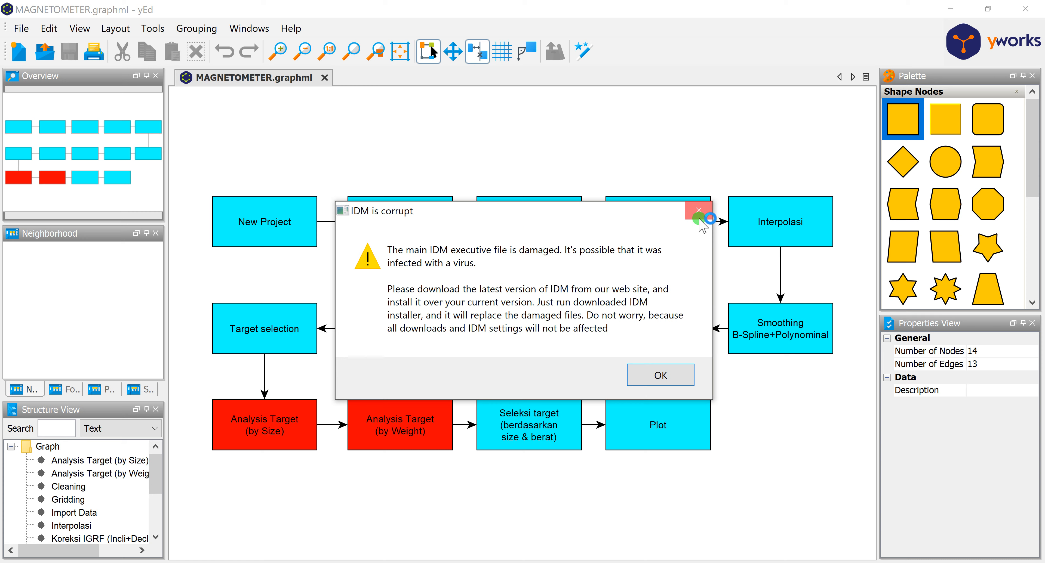
click(353, 42)
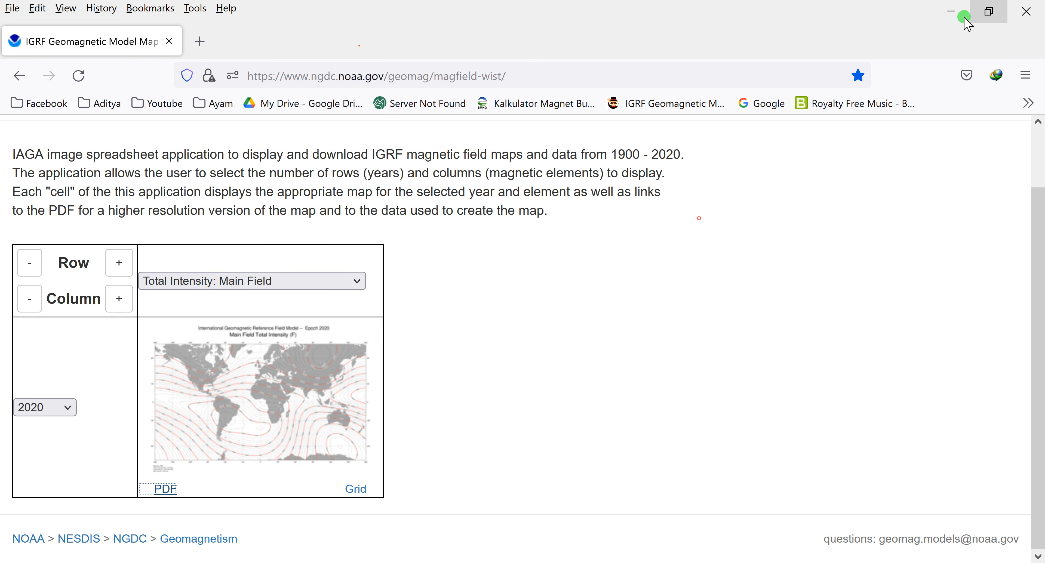
click(946, 21)
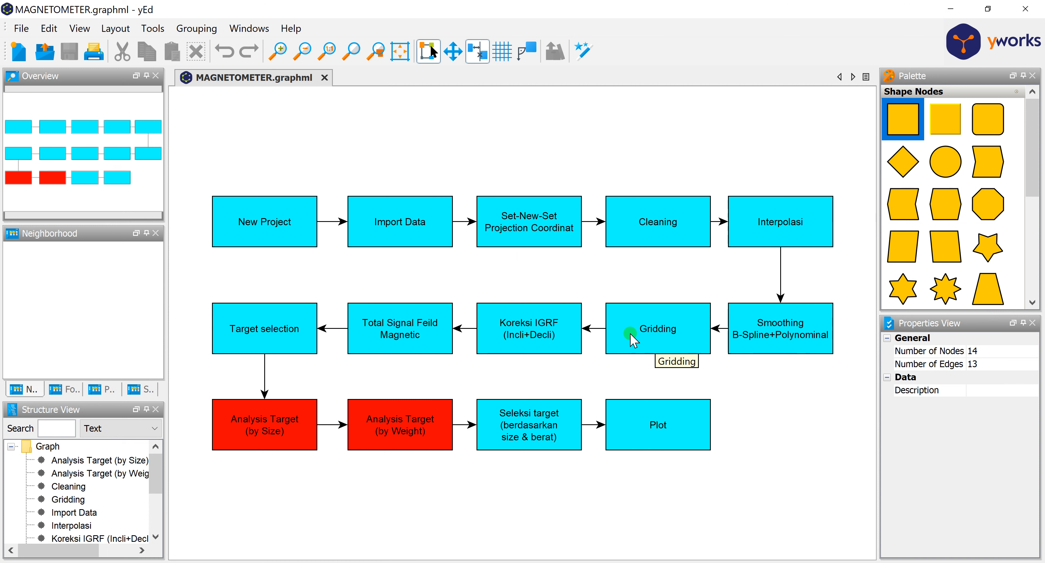
- Point out the Koreksi IGRF (Incli+Decli) node in the yEd flowchart, and view MAG1_MAP.map in Oasis montaj
click(536, 341)
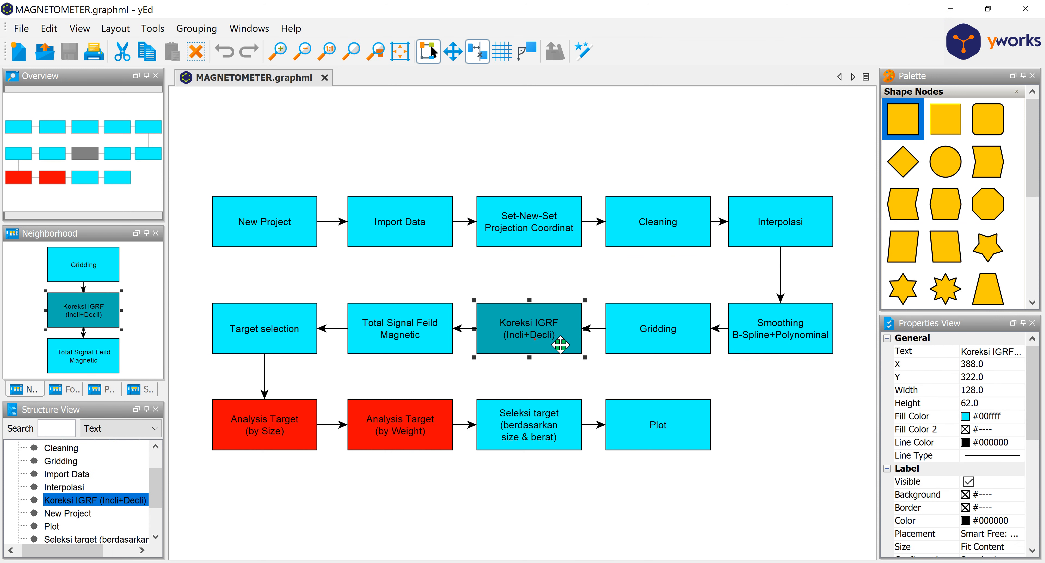
click(623, 376)
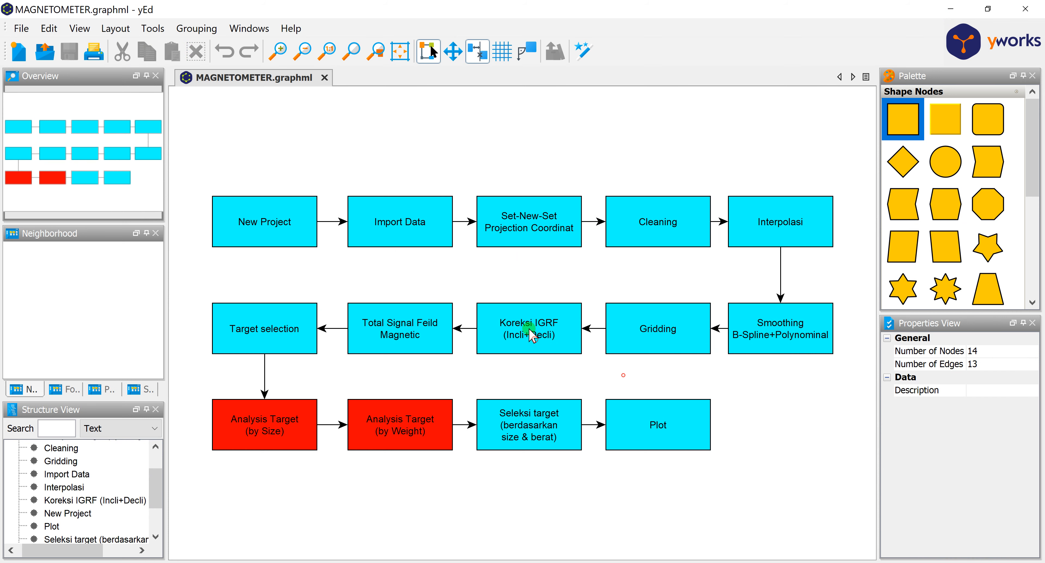
click(534, 340)
key(alt+Tab)
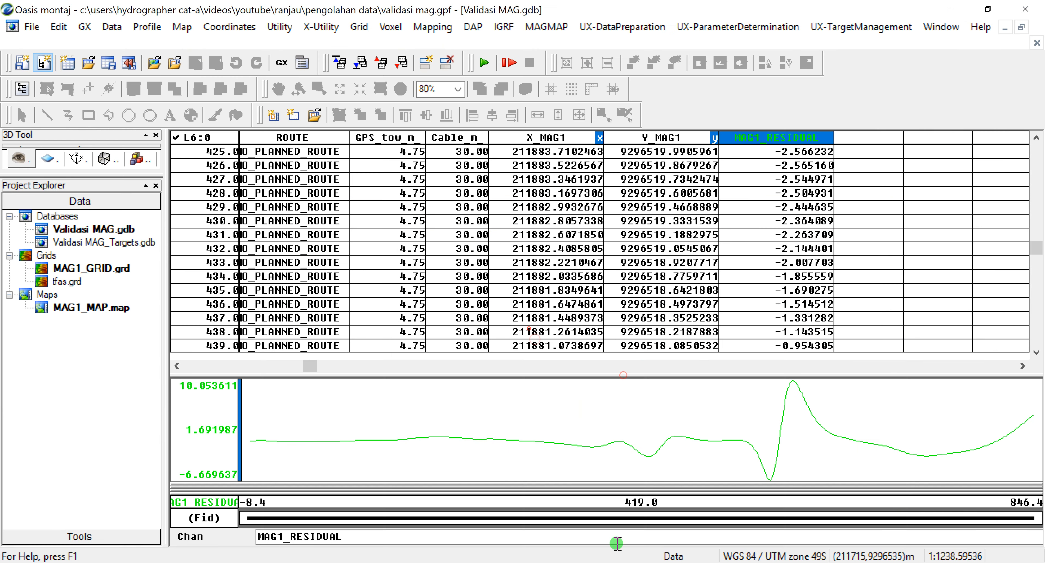
double_click(85, 316)
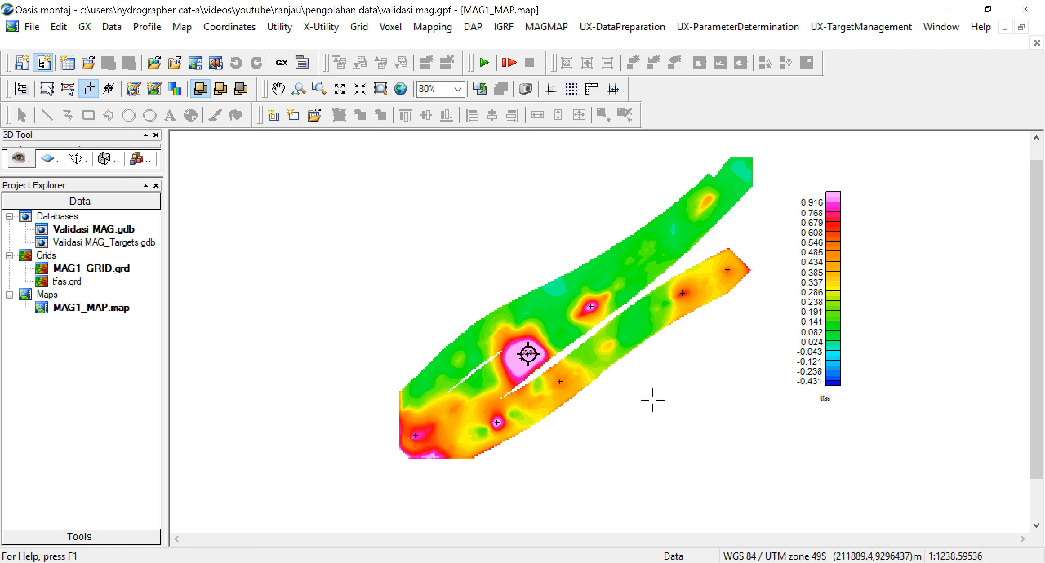
- Return to the yEd flowchart and highlight its Koreksi IGRF (Incli+Decli) node again
key(alt+Tab)
click(554, 396)
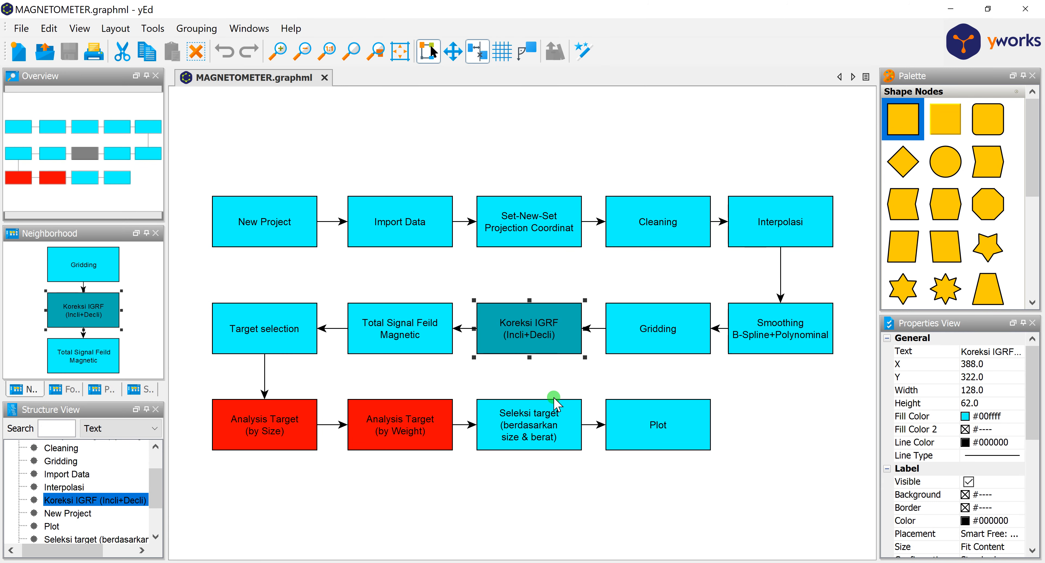
click(559, 341)
click(567, 380)
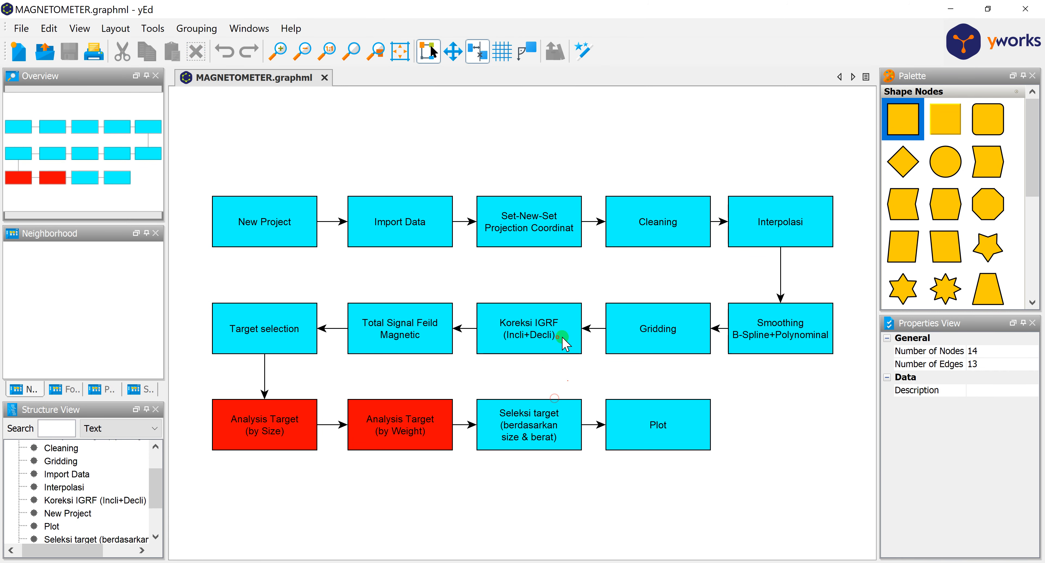
click(561, 337)
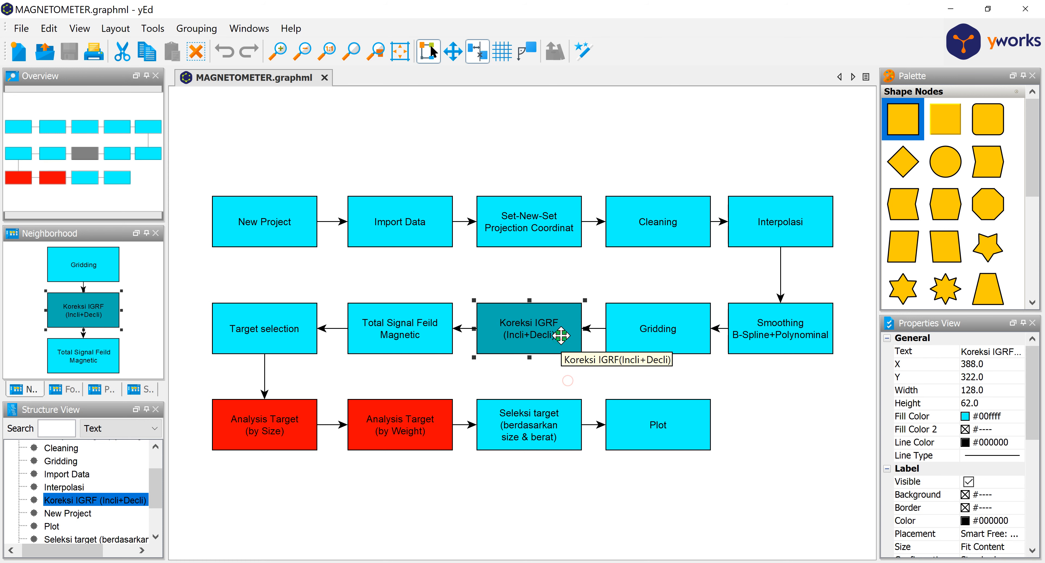
click(560, 373)
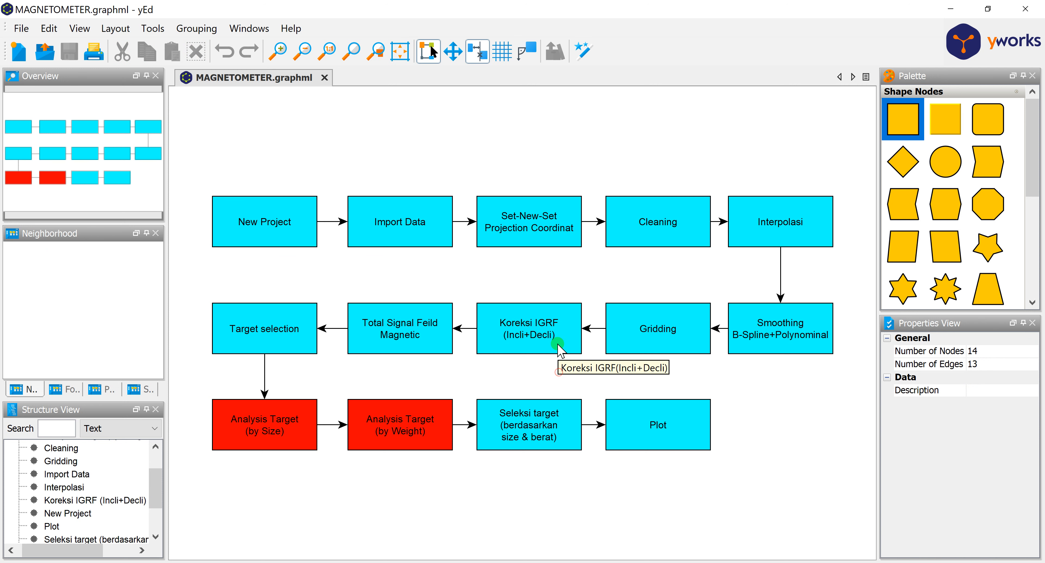
click(560, 348)
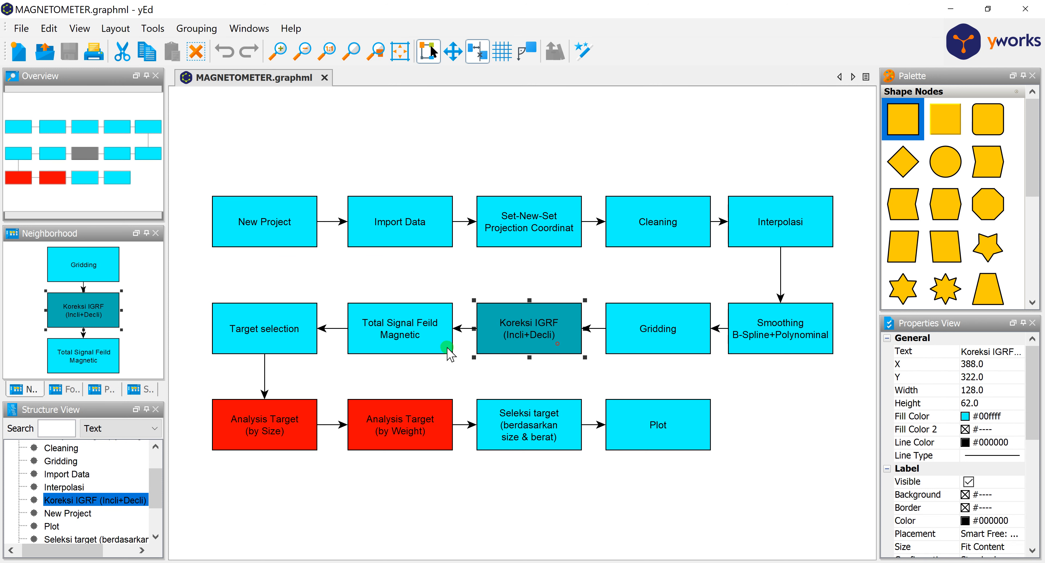
- Highlight the Total Signal Feild Magnetic node, and check the analytic signal grid settings for MAG1_RESIDUAL in Oasis montaj without calculating
click(423, 346)
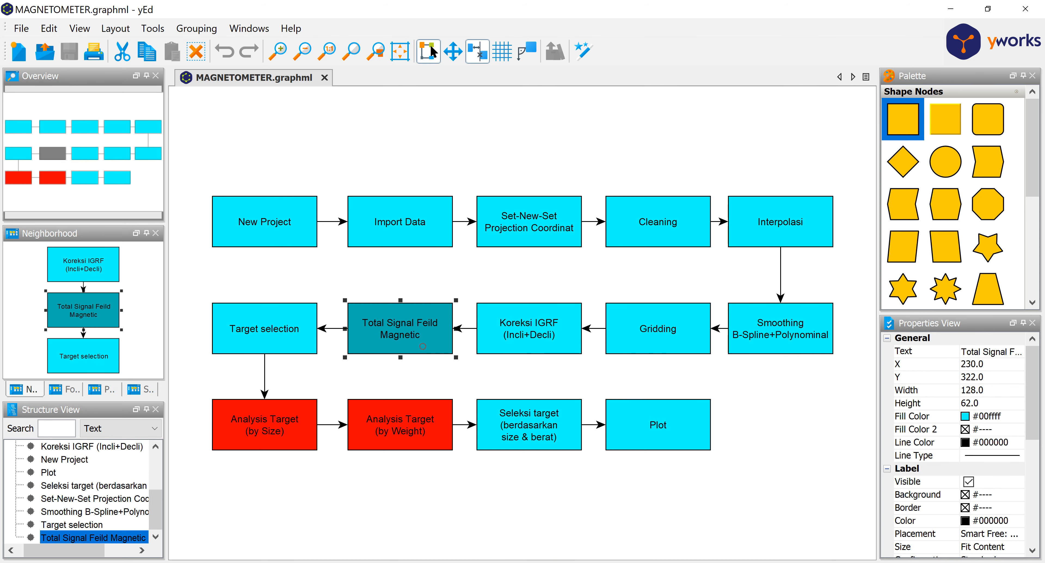
key(alt+Tab)
click(696, 27)
mouse_move(718, 45)
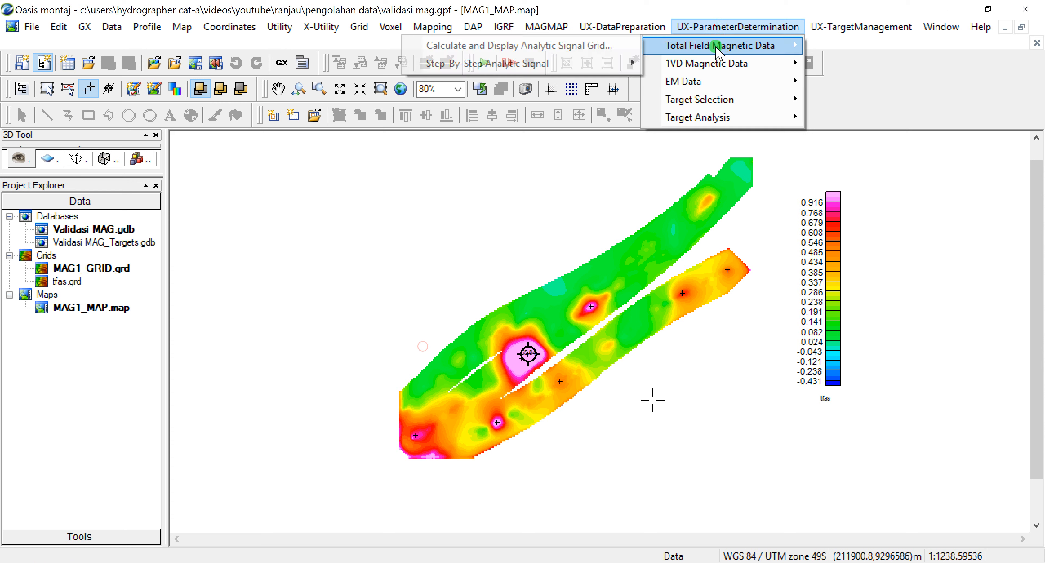
click(613, 45)
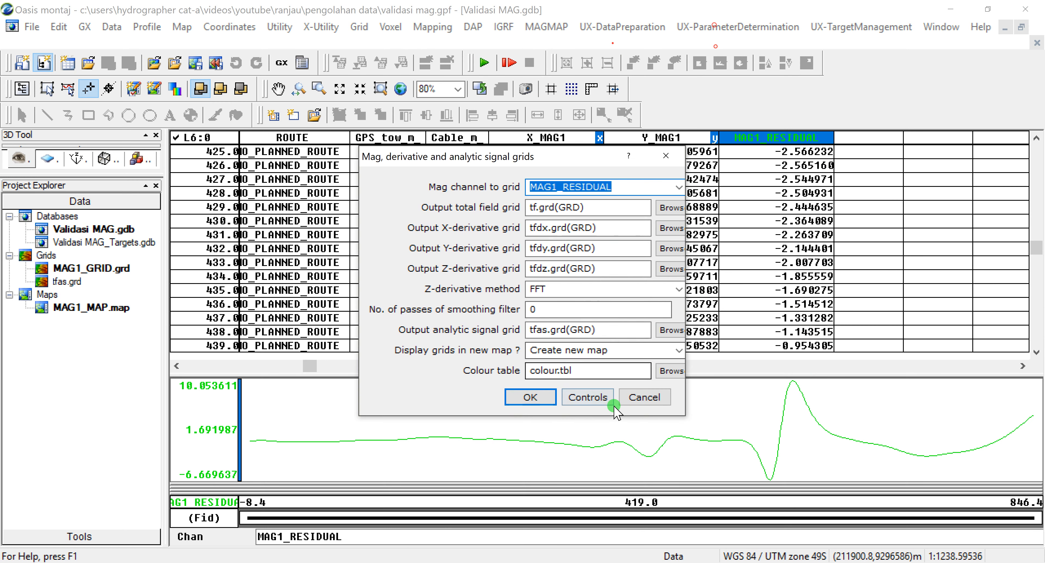
click(635, 394)
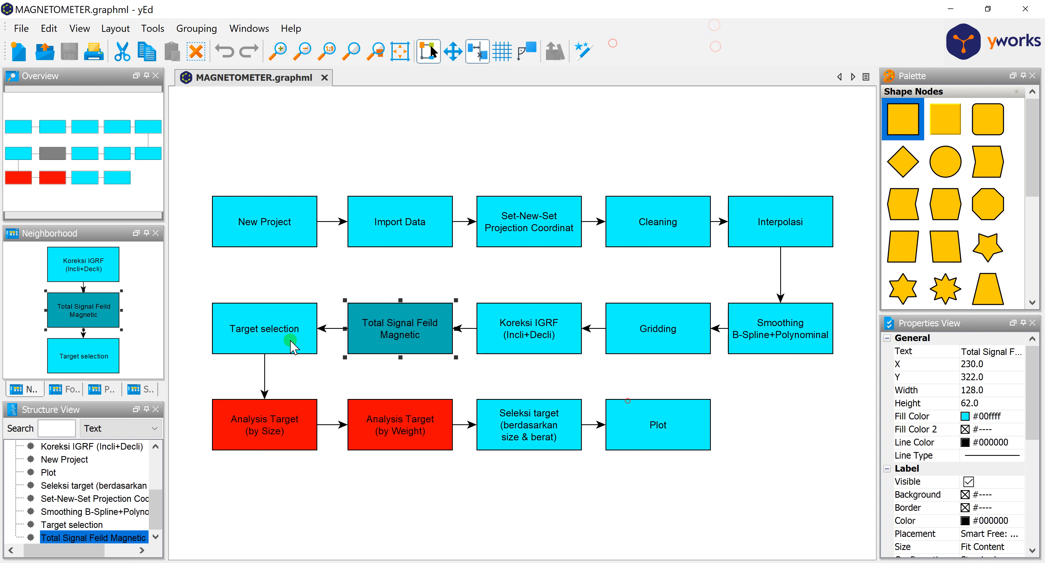
- Highlight the Target selection node in the yEd workflow flowchart
click(292, 347)
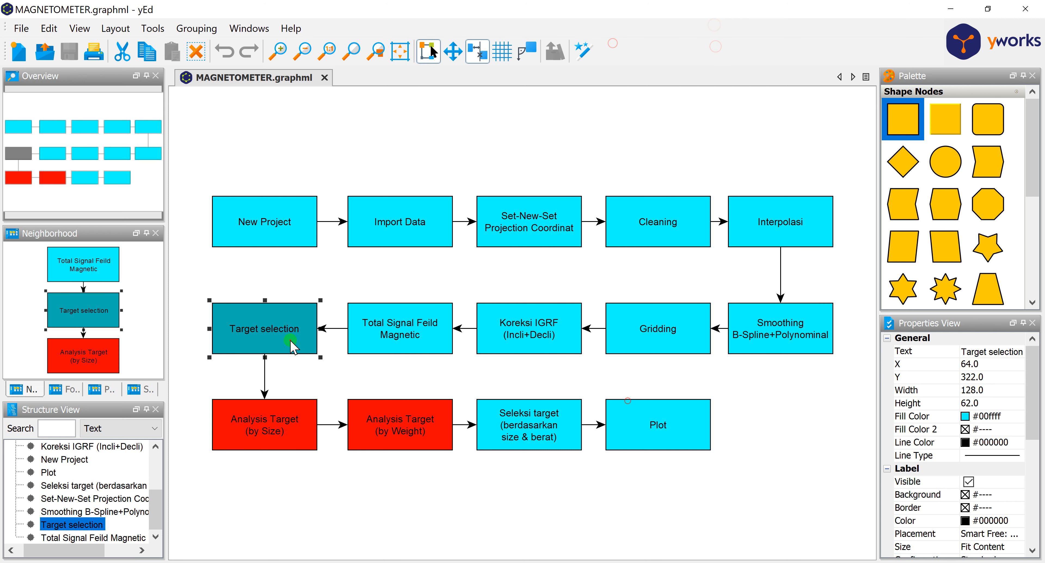
- Switch to Oasis montaj and point out the Blakely Test command for target selection
click(383, 371)
click(314, 359)
click(300, 349)
key(alt+Tab)
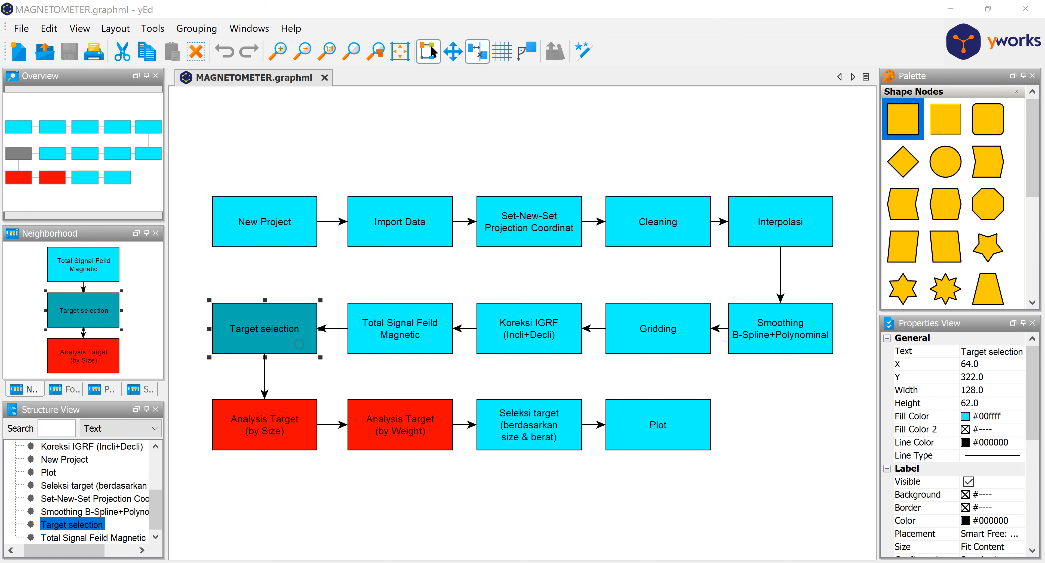
click(737, 27)
click(776, 118)
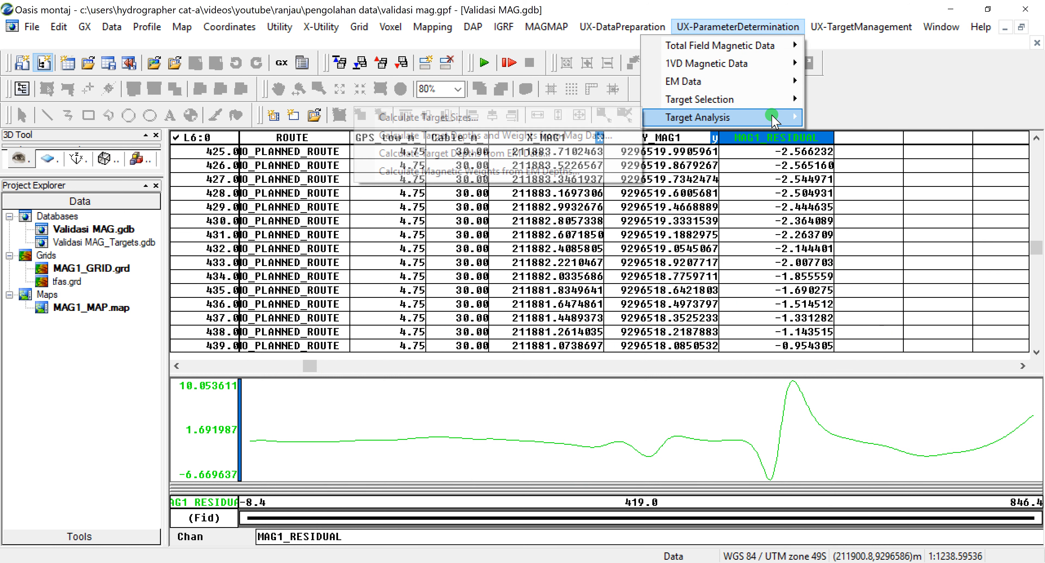
click(769, 104)
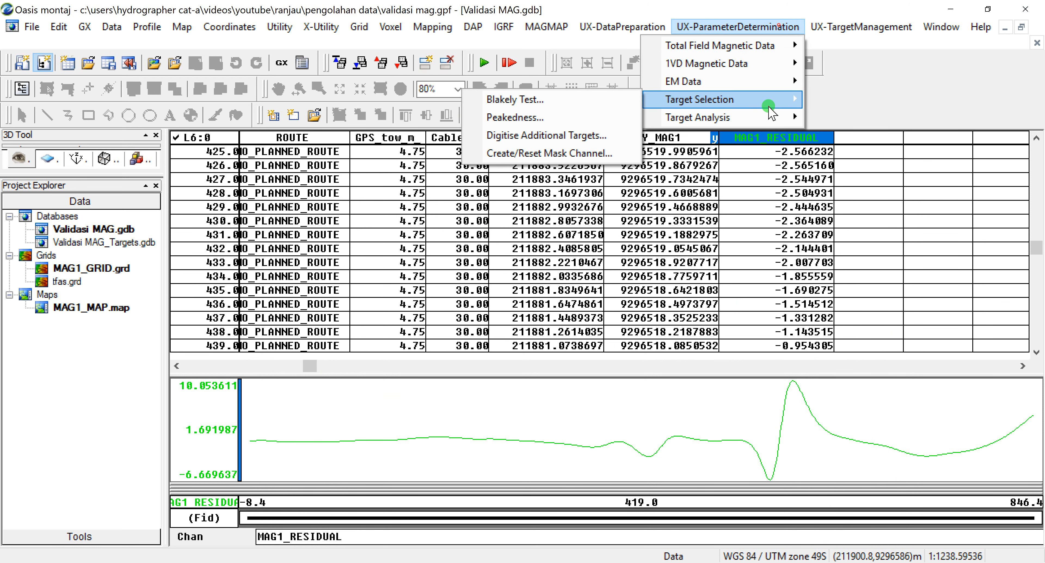
click(569, 103)
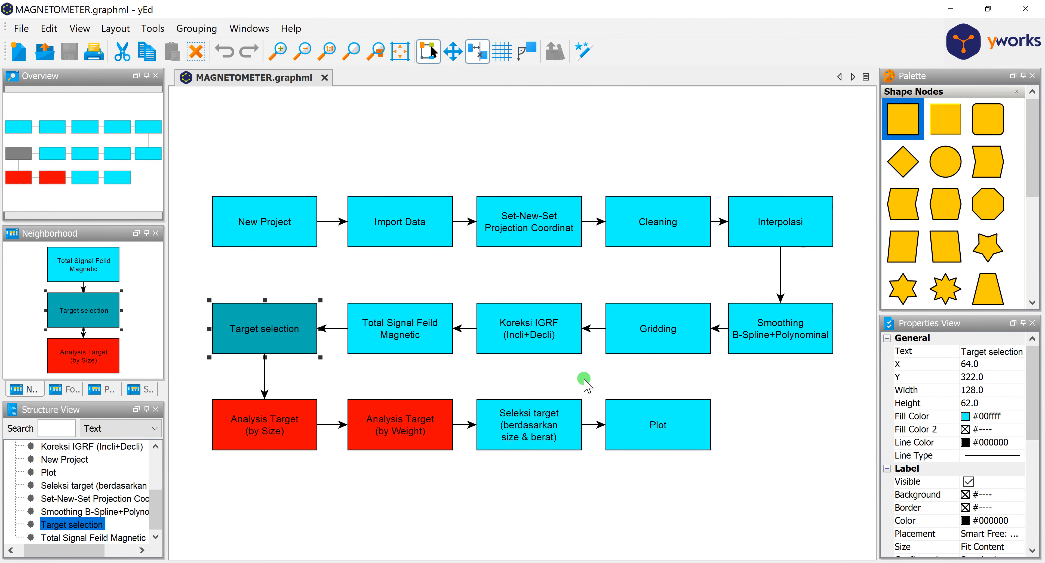
- Highlight the Target selection node in the yEd flowchart once more, and clear the selection
click(584, 381)
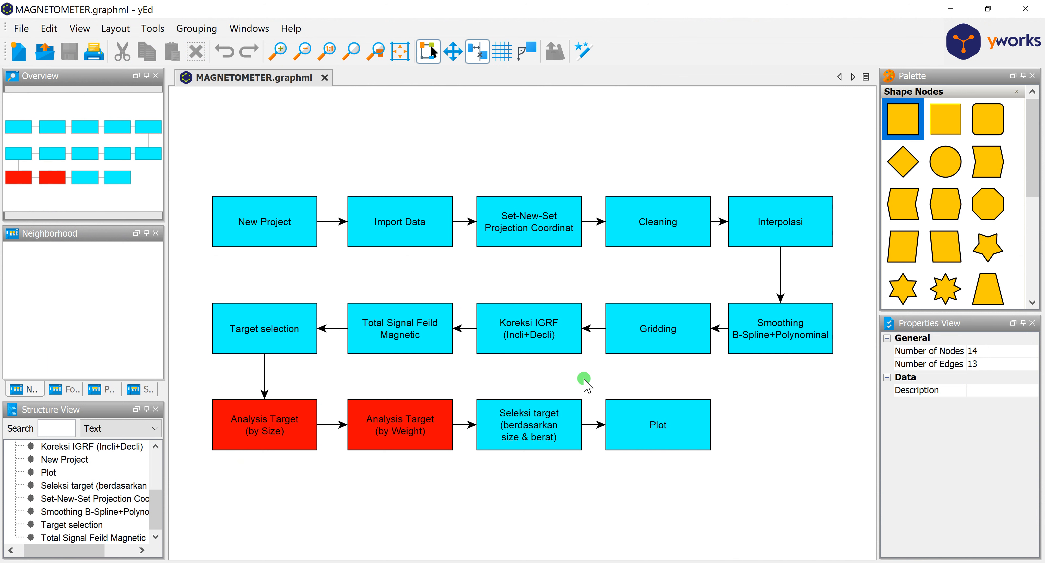
click(304, 347)
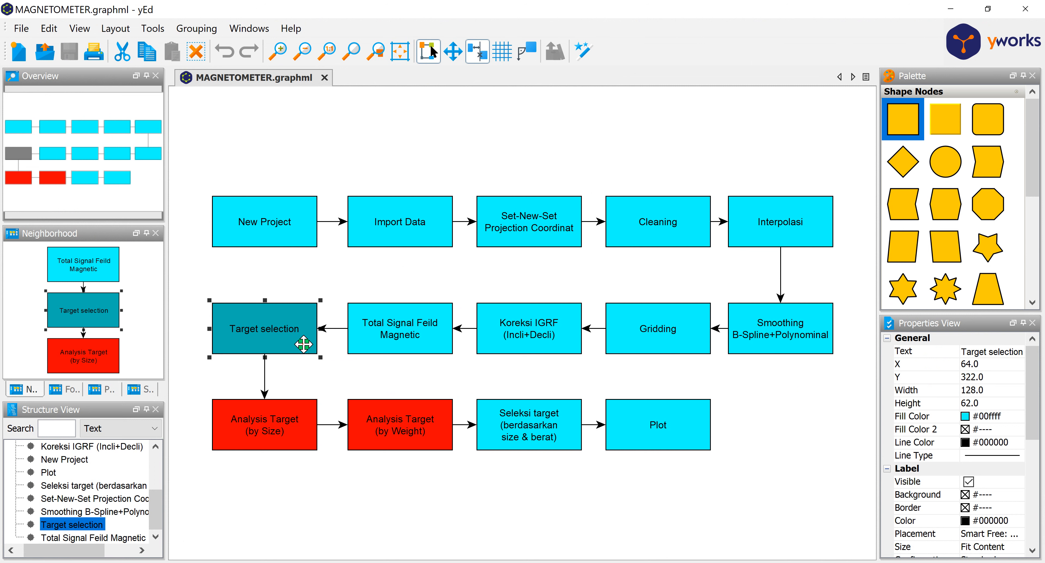
click(316, 369)
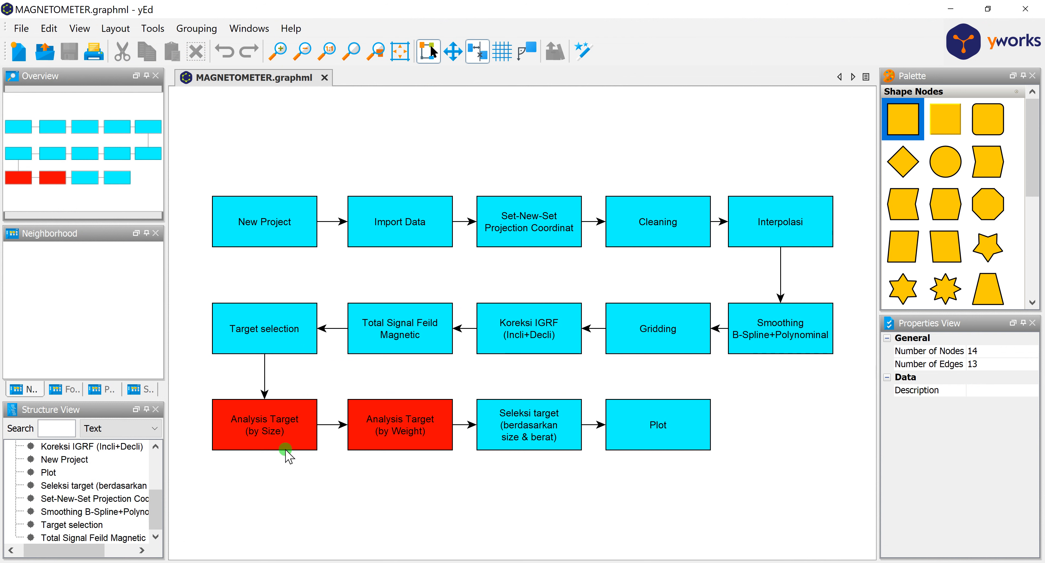
- Highlight the Analysis Target (by Size), Analysis Target (by Weight), Seleksi target and Plot nodes one after another, and clear the selection
click(275, 433)
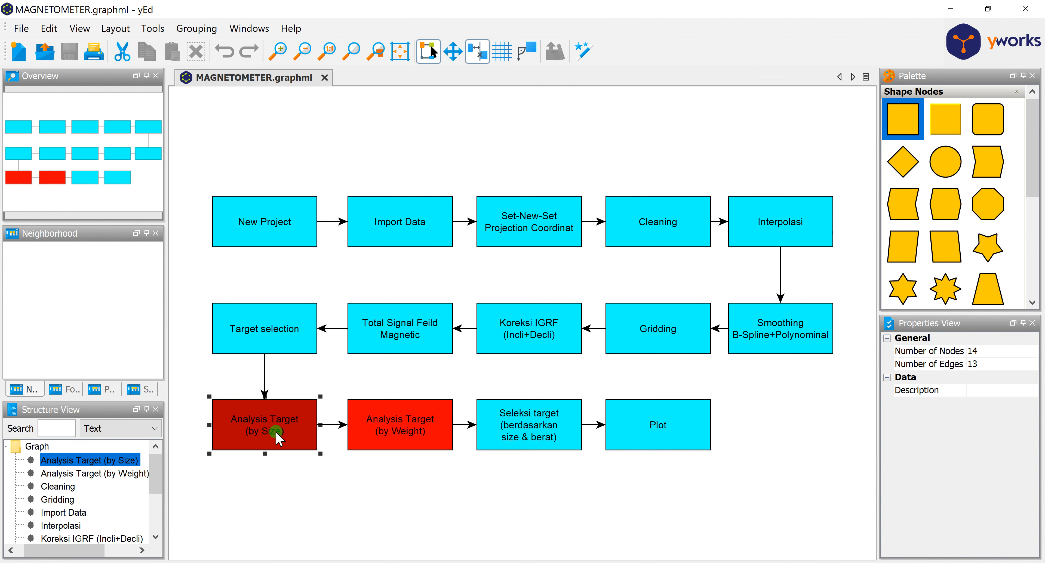
click(393, 437)
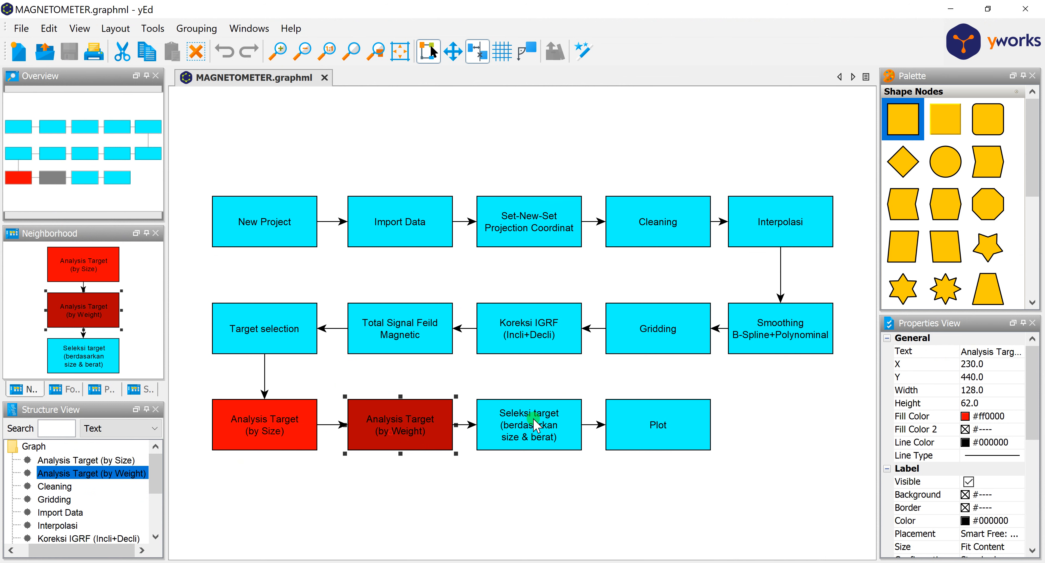
click(537, 426)
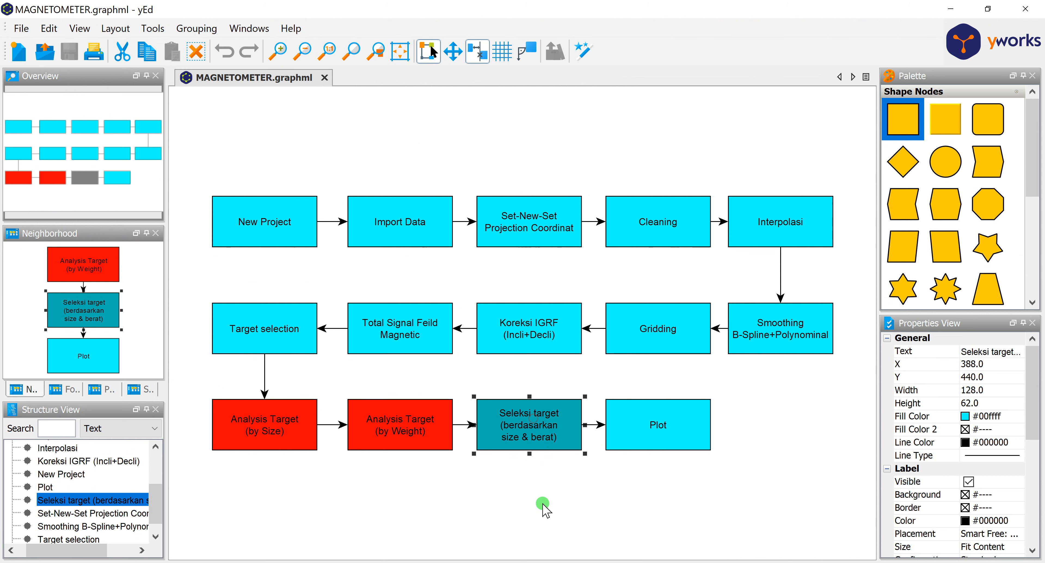
click(543, 505)
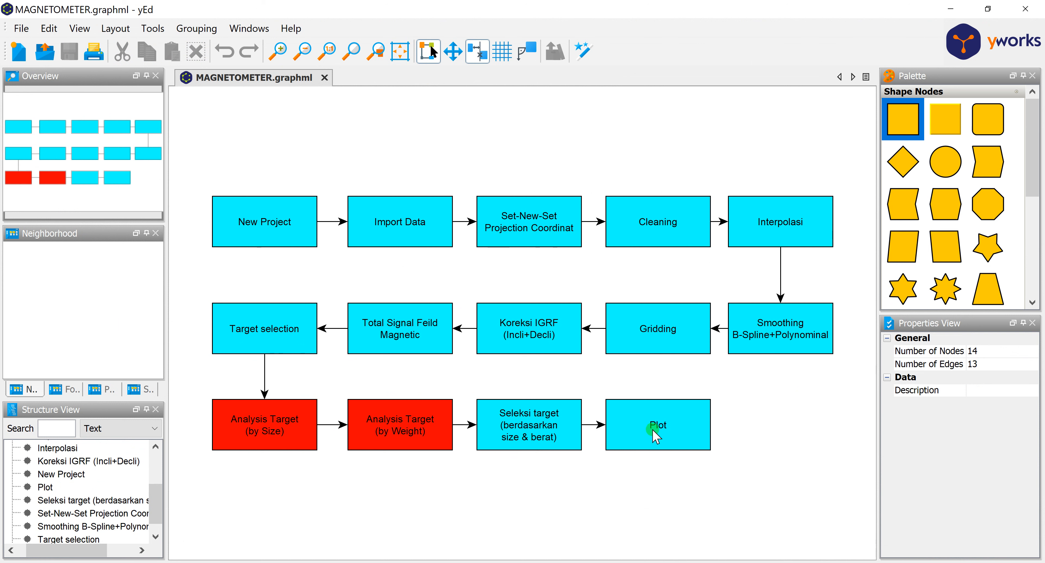
click(669, 435)
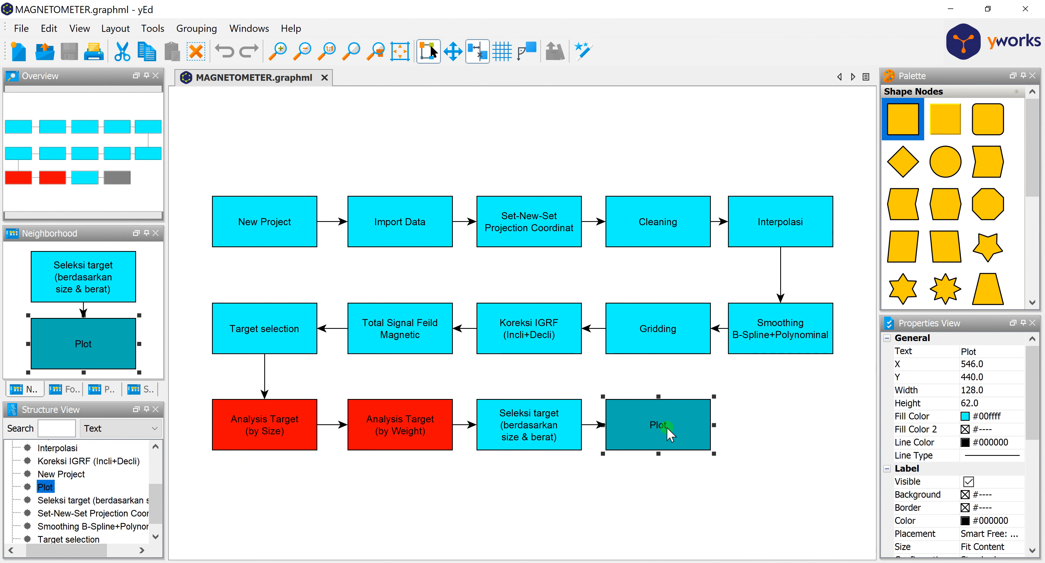
click(783, 453)
- Switch to Oasis montaj and view MAG1_MAP.map
key(alt+Tab)
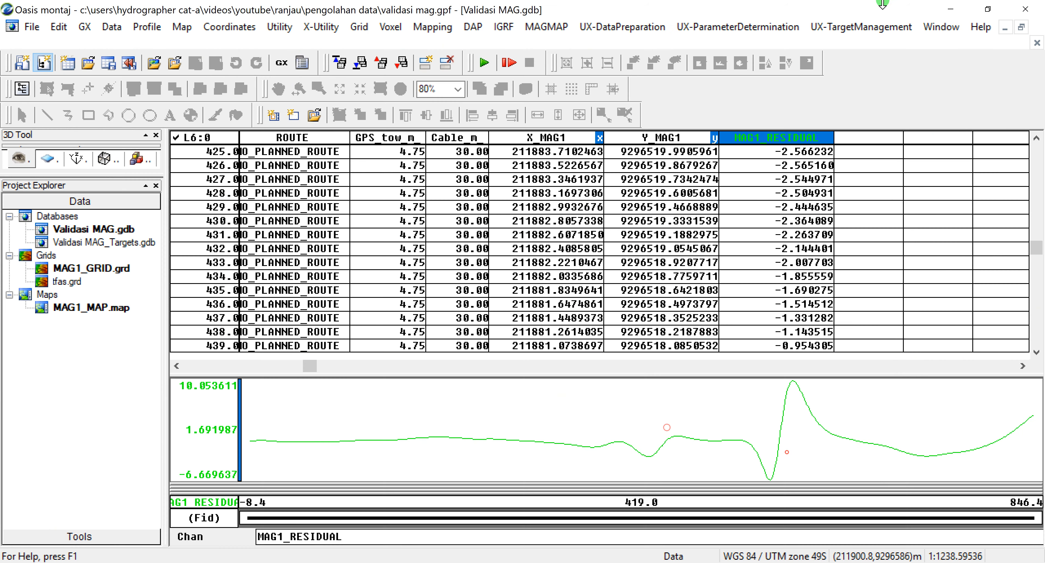
click(99, 309)
double_click(99, 309)
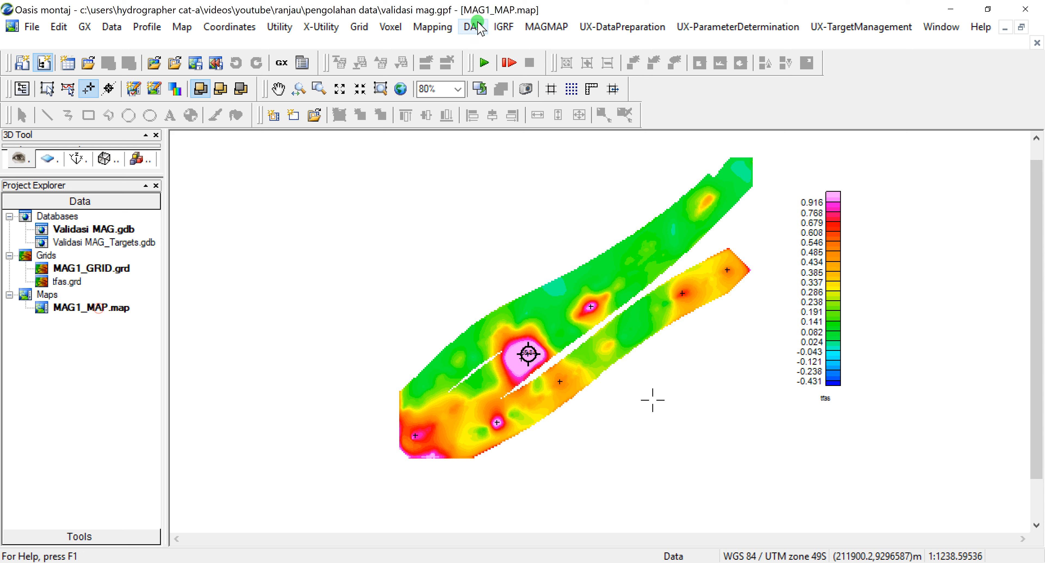
- Create a rescaled 3D surface on the current map with tfas.grd as relief grid, and inspect it from several angles in the maximised viewer
click(440, 27)
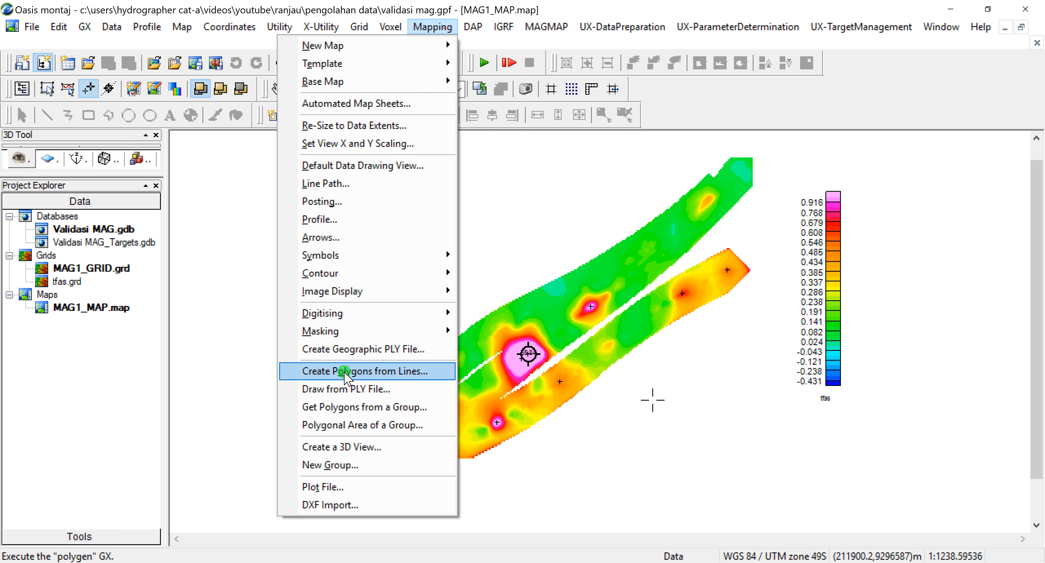
click(388, 329)
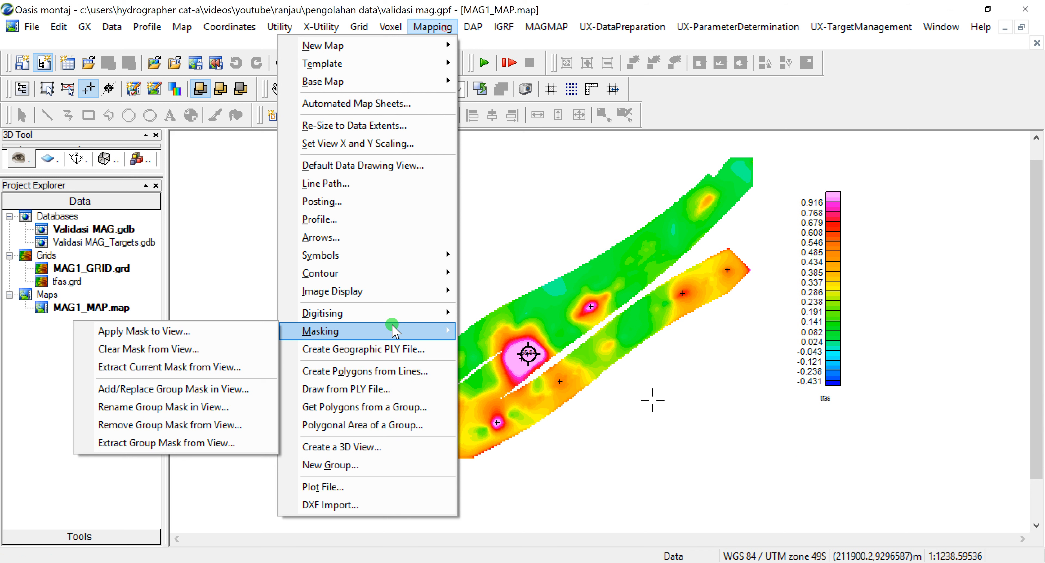
click(395, 293)
click(208, 365)
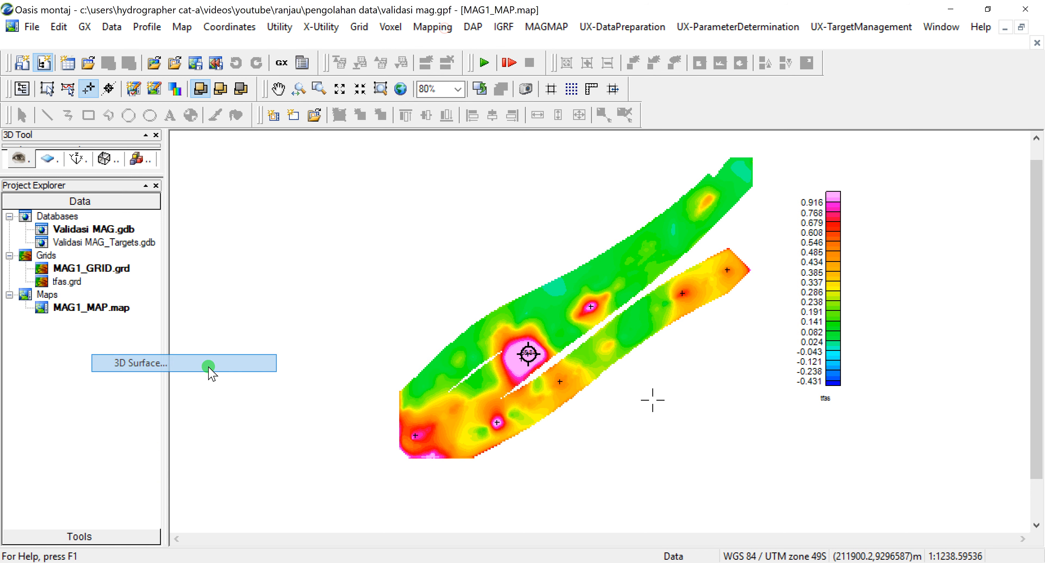
click(684, 218)
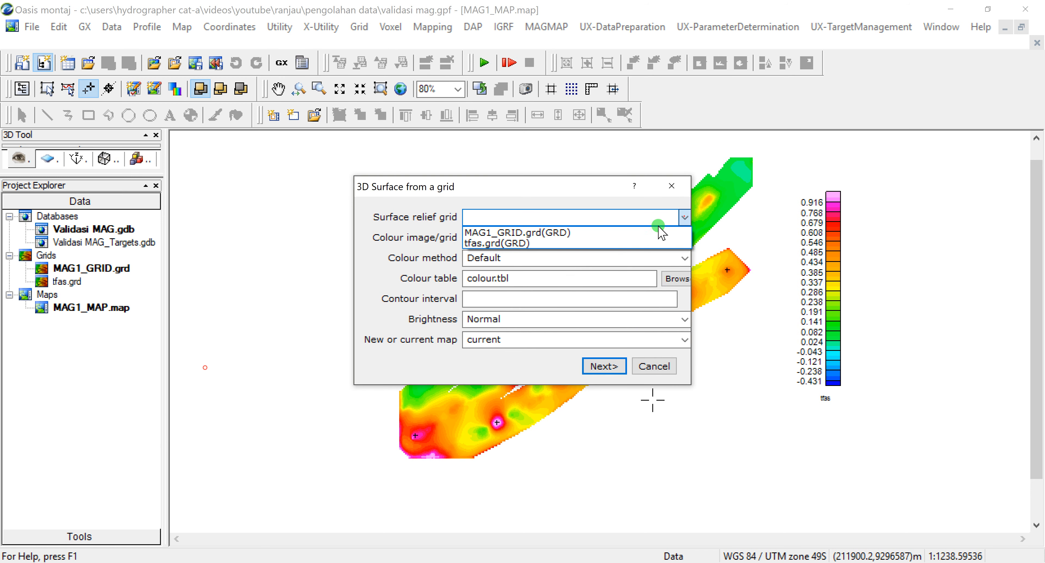
click(608, 243)
click(605, 366)
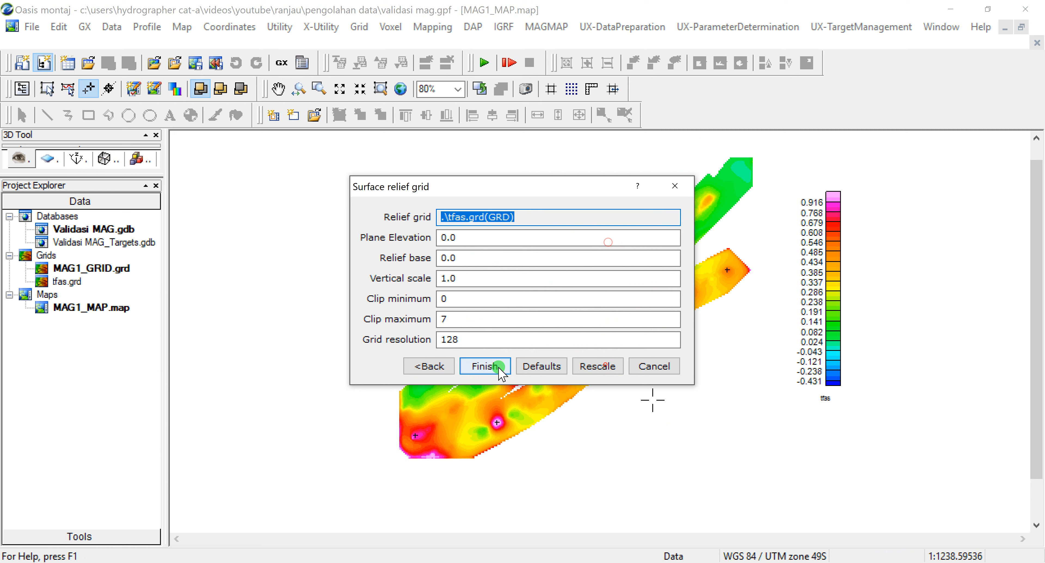
click(595, 366)
click(486, 367)
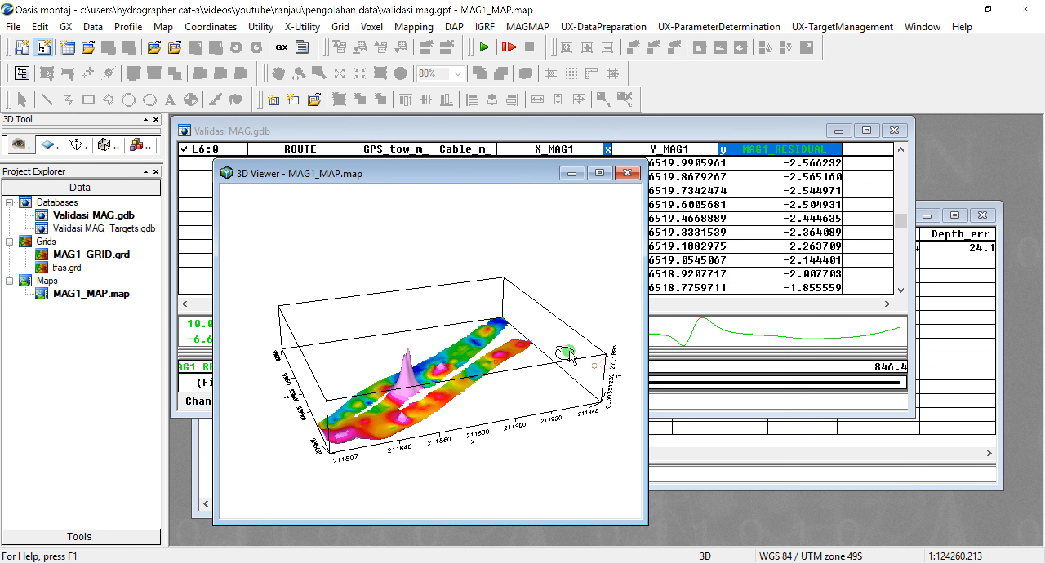
click(600, 173)
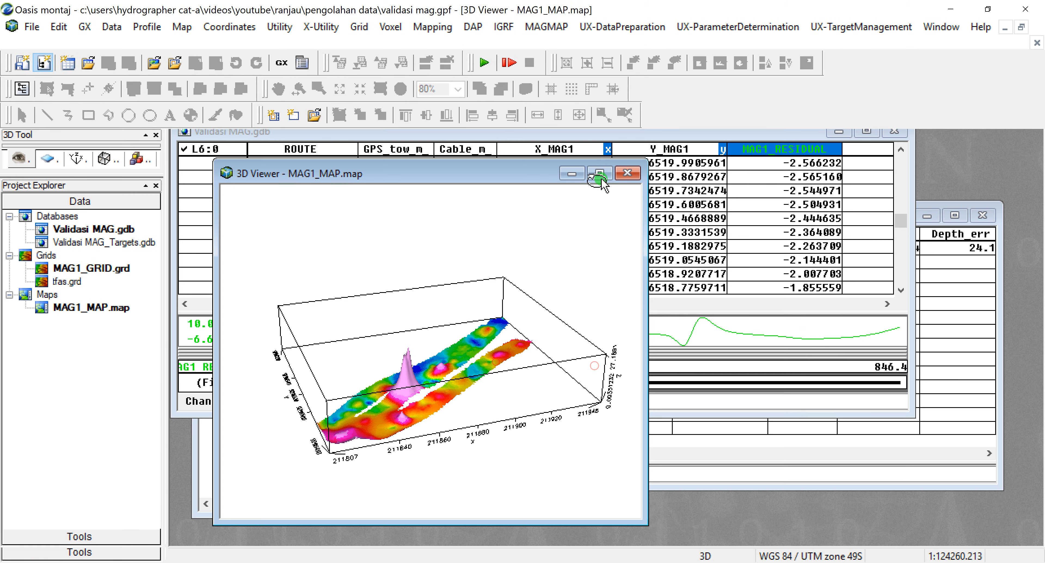
drag(660, 388, 554, 240)
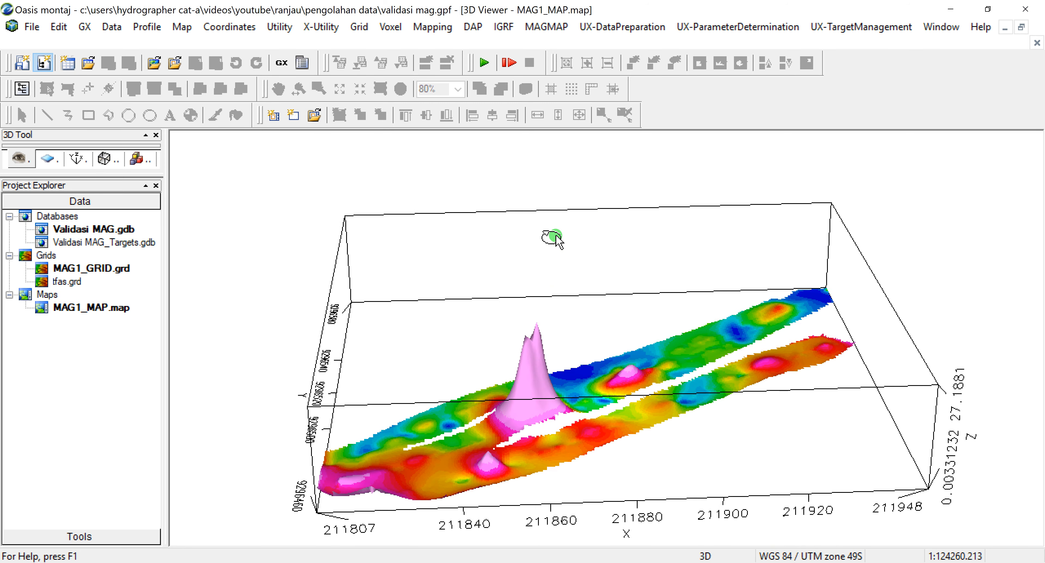
- Compare the tfas.grd and MAG1_GRID.grd grids with the 3D surface in MAG1_MAP.map
click(66, 281)
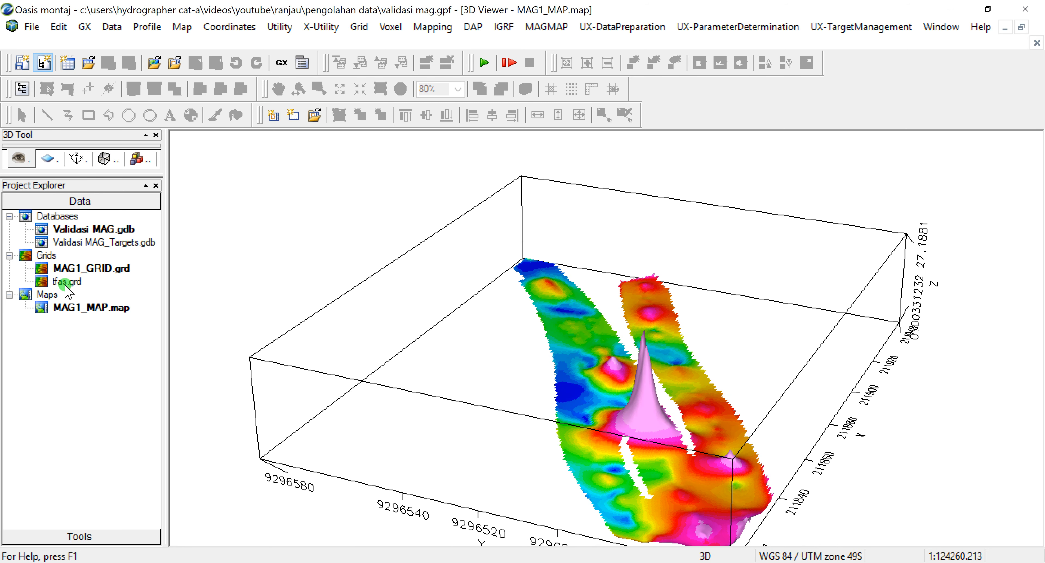
double_click(65, 282)
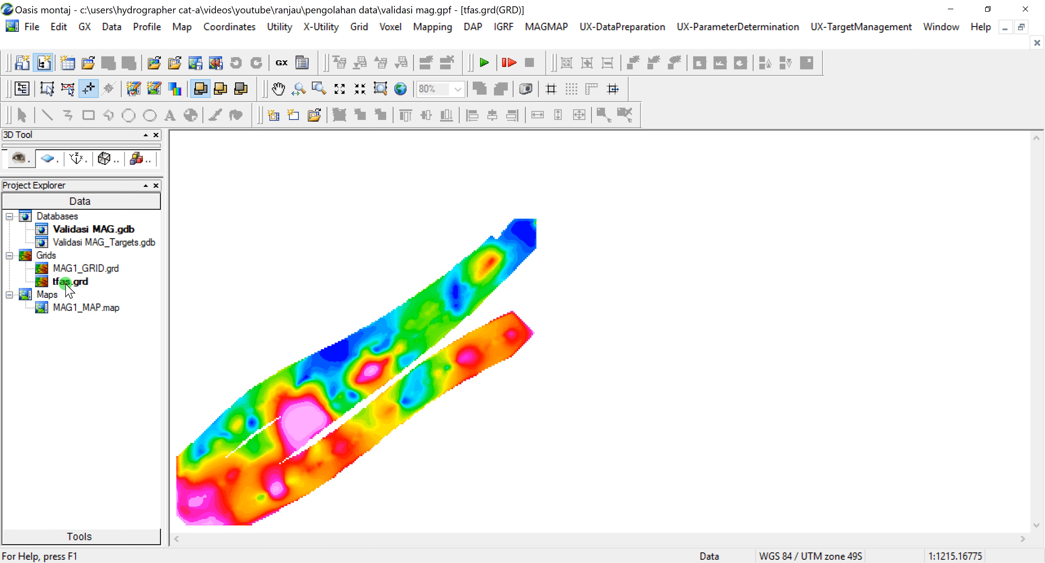
double_click(77, 311)
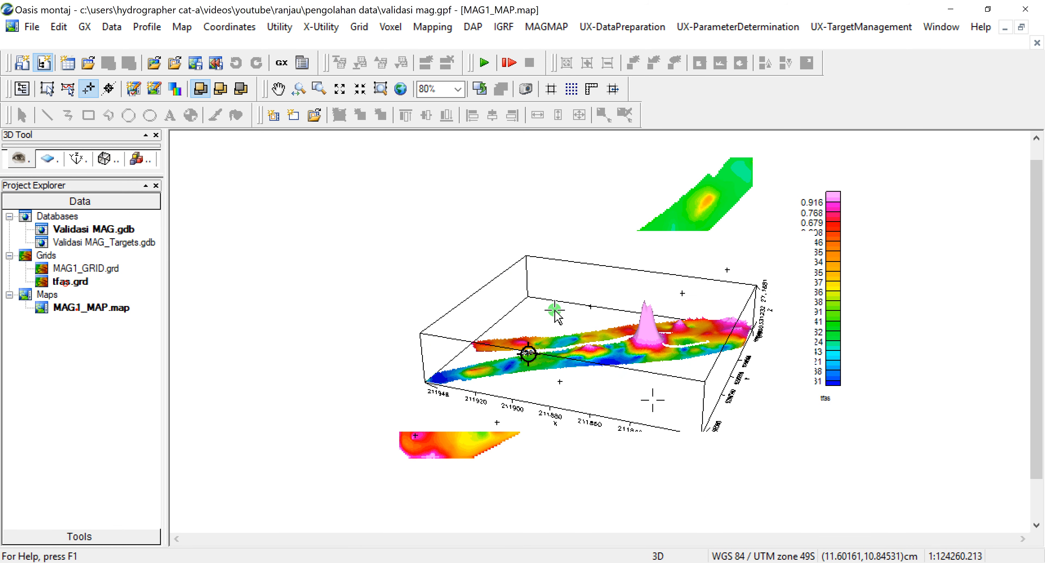
double_click(88, 270)
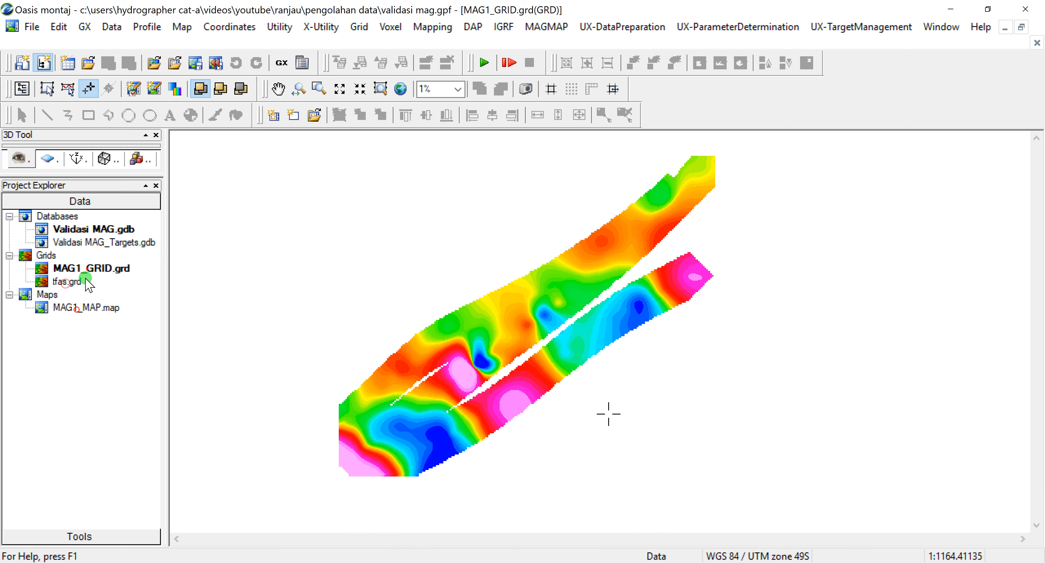
double_click(66, 282)
double_click(66, 308)
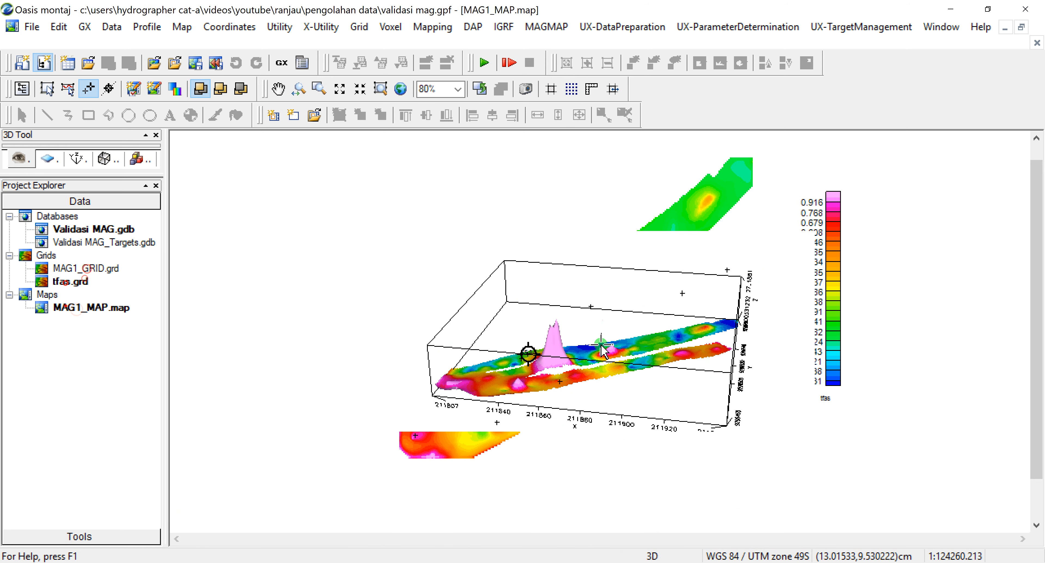
scroll(601, 344, up, 4)
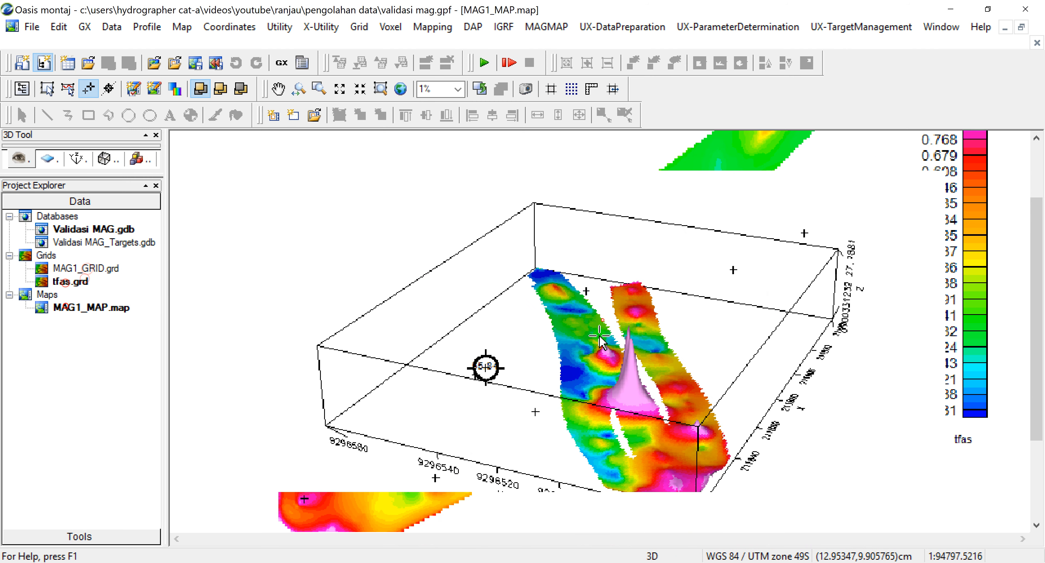
scroll(600, 343, down, 2)
double_click(65, 281)
- Open MAG1_GRID.grd and display it as a colour-shaded grid image in a new map
click(106, 269)
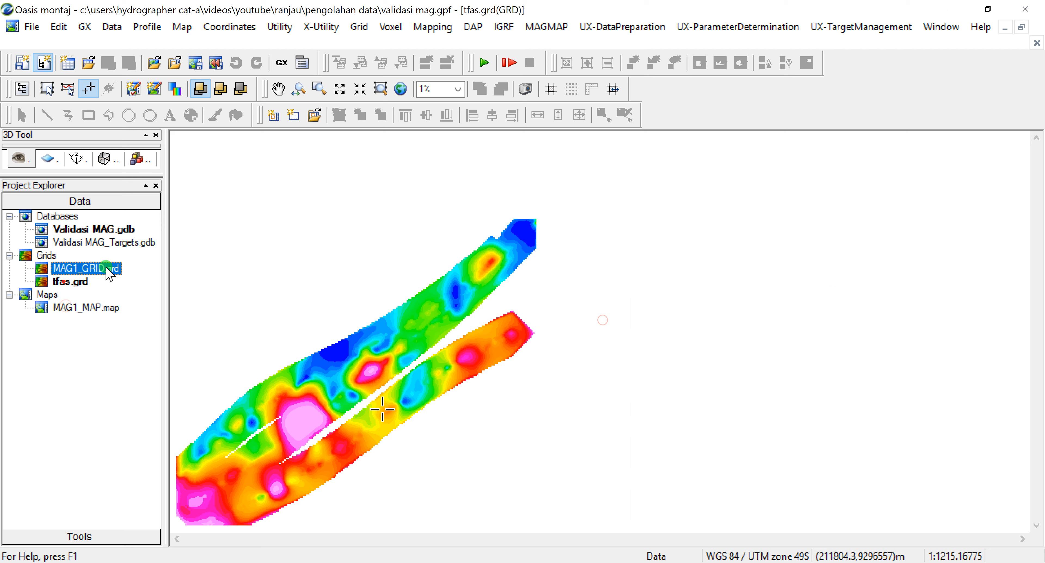
double_click(106, 269)
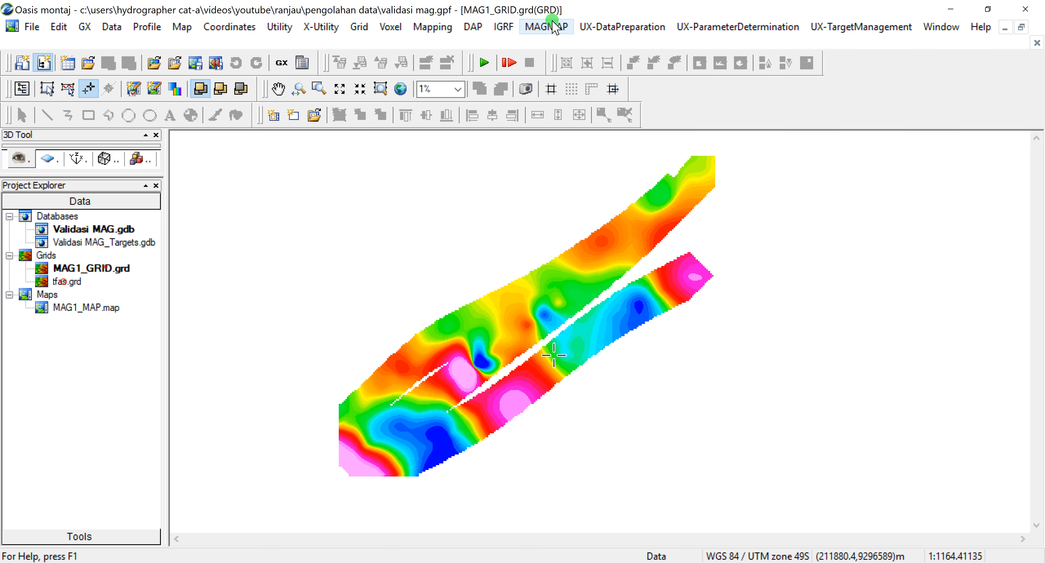
click(432, 27)
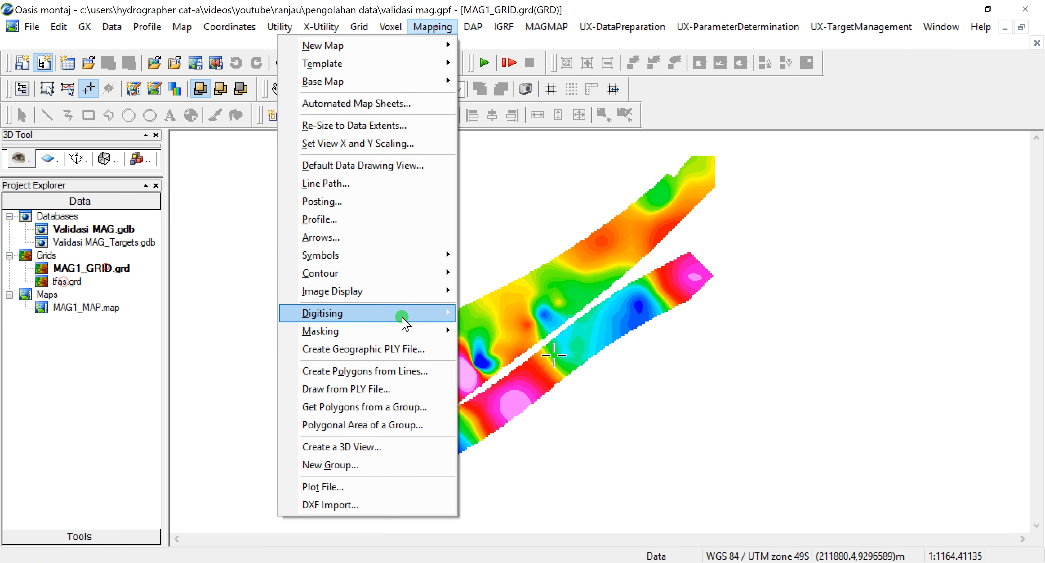
mouse_move(403, 299)
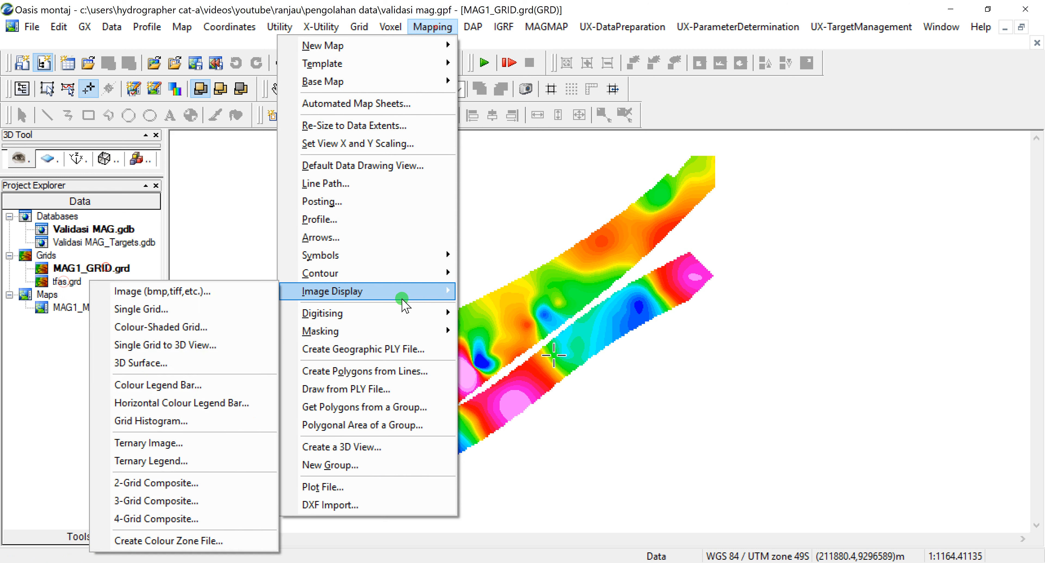
click(224, 333)
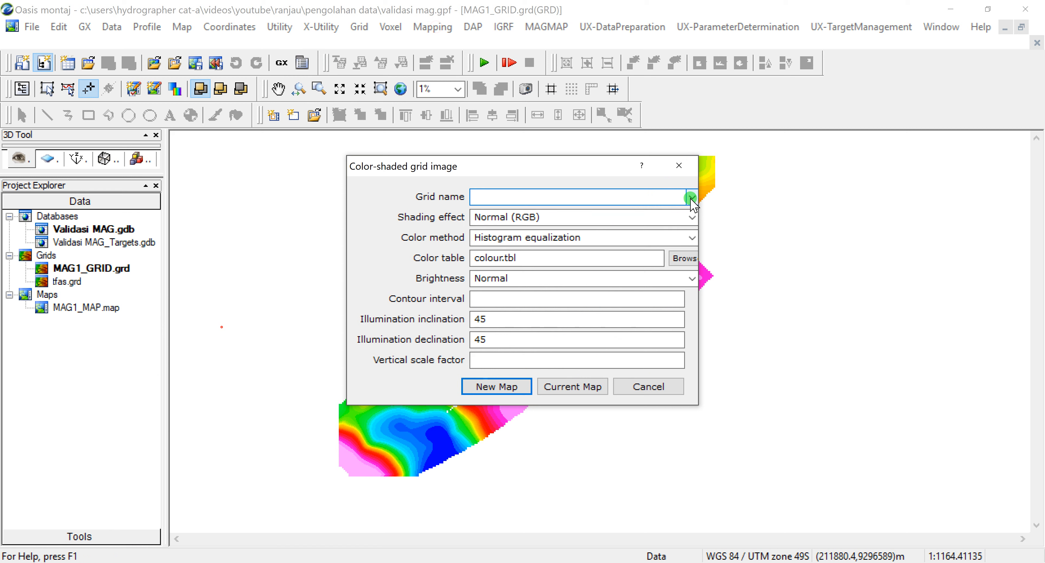
click(690, 198)
click(661, 213)
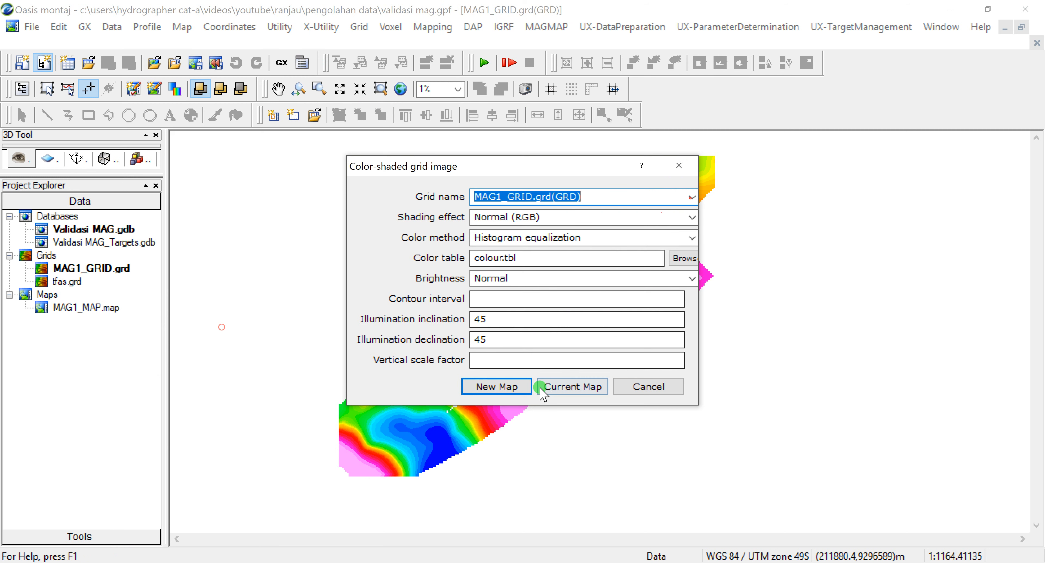
click(512, 388)
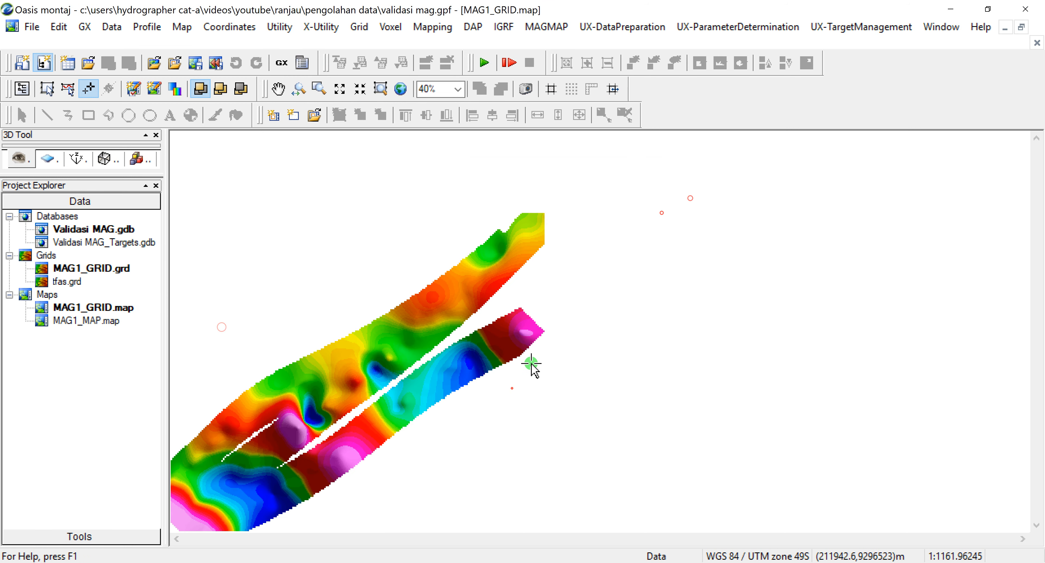
- Draw a base map around the MAG1_GRID colour-shaded image, entering "Target" as the client in the title block
scroll(531, 363, down, 3)
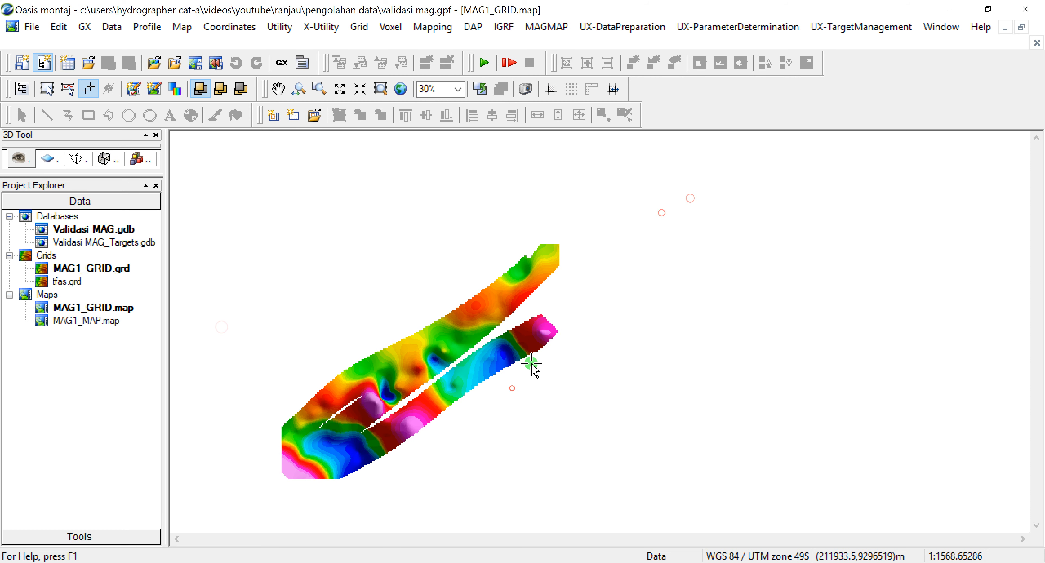
click(278, 88)
drag(471, 402, 551, 355)
scroll(552, 355, up, 2)
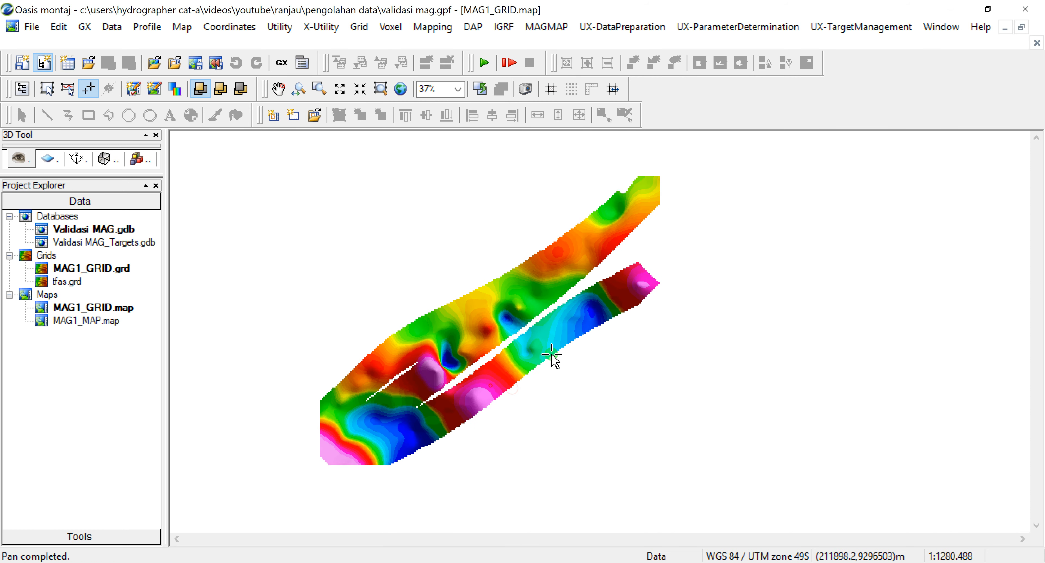
click(507, 202)
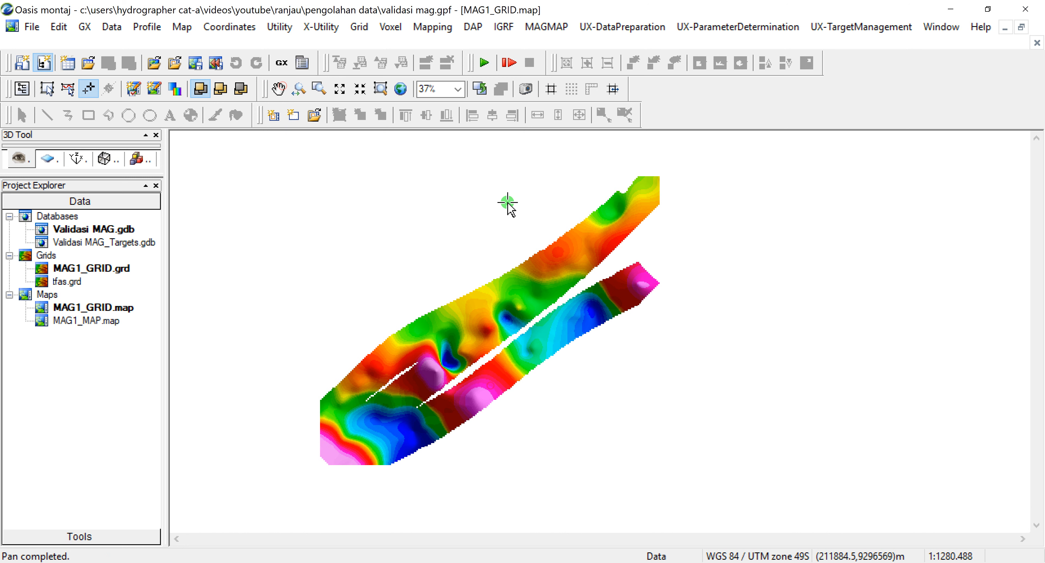
click(441, 27)
mouse_move(396, 81)
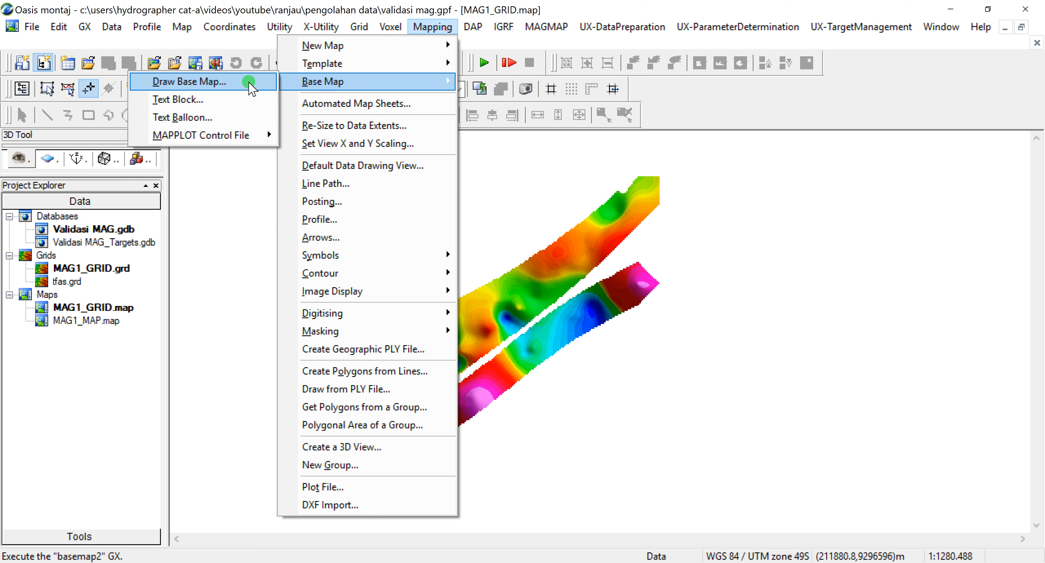
click(249, 85)
click(595, 387)
click(602, 414)
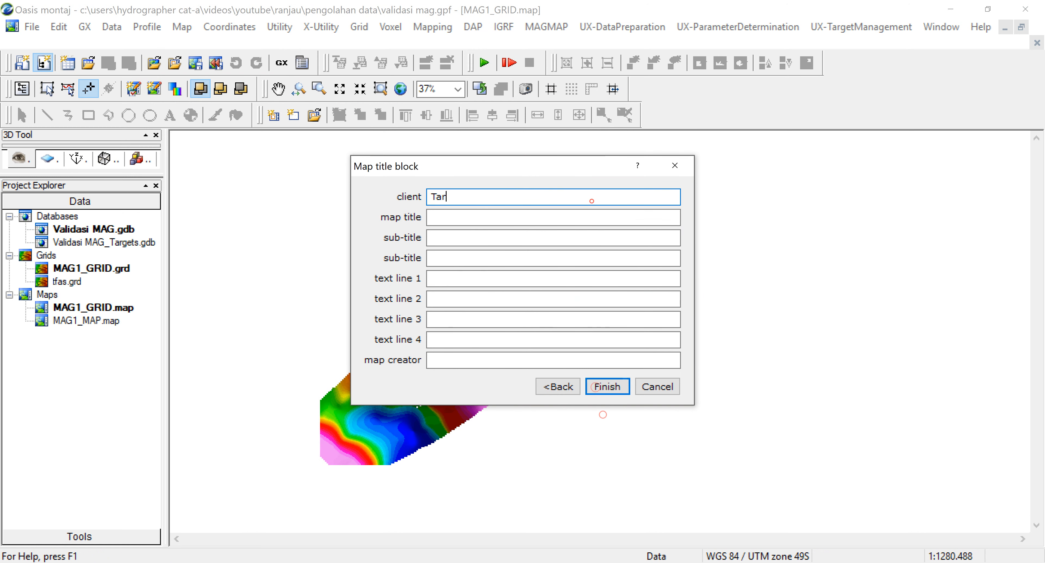
click(612, 389)
click(804, 382)
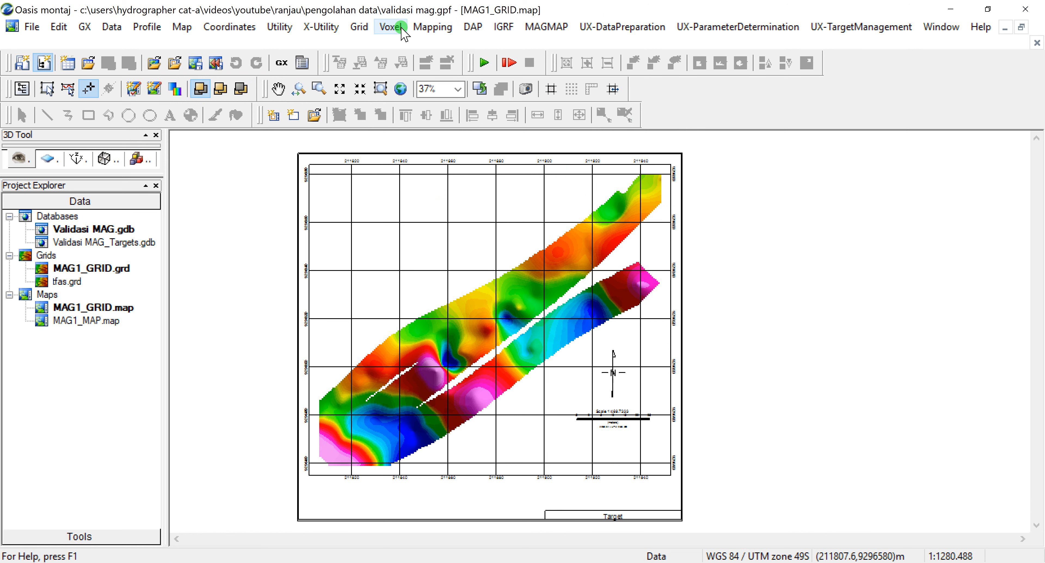
- Export the viewed region of the MAG1_GRID map to a GeoTIFF file named "Target Plot" in the Pengolahan data folder
click(431, 28)
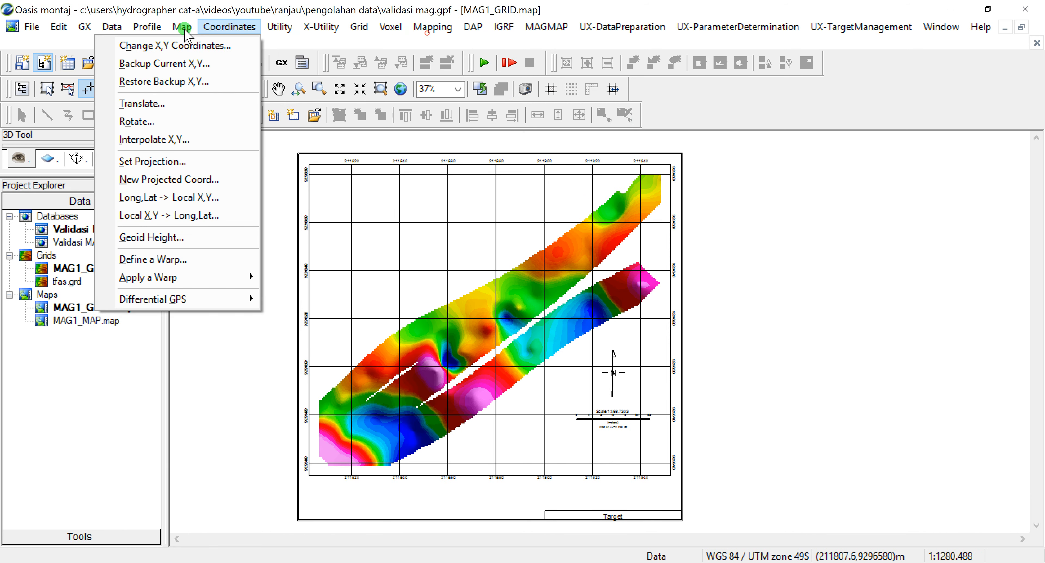
mouse_move(183, 28)
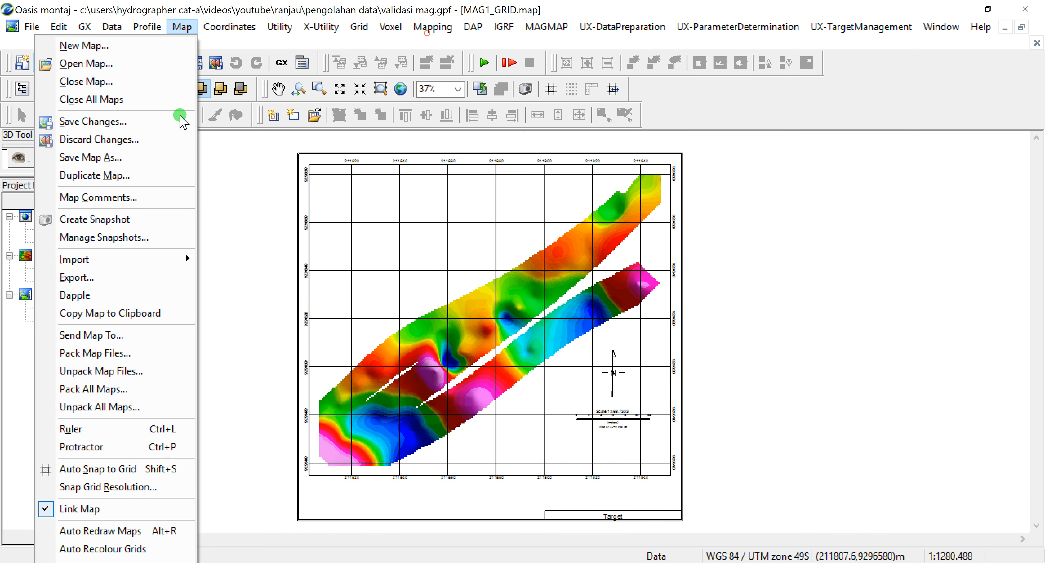
click(161, 290)
click(452, 199)
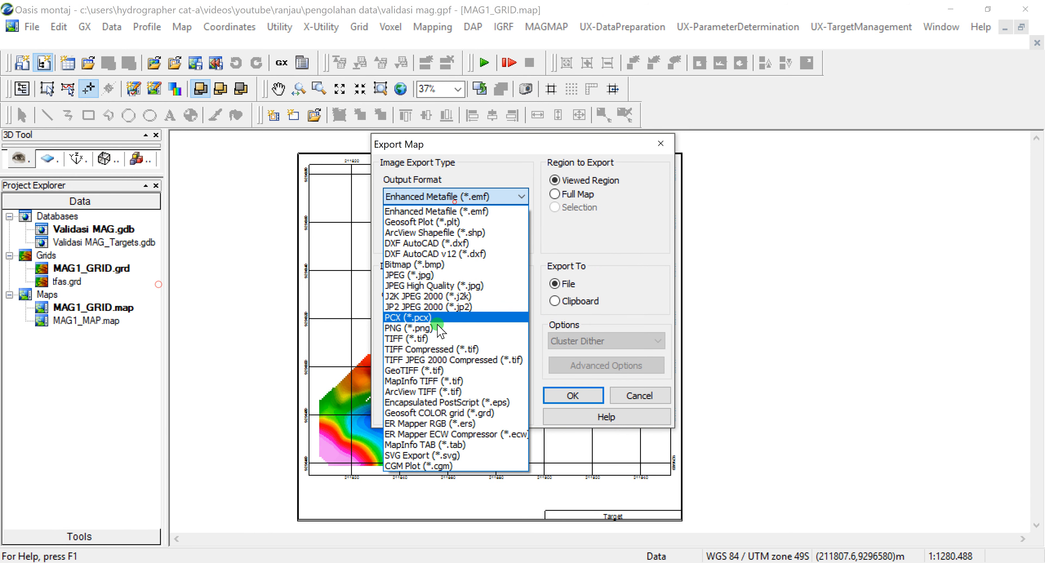
click(445, 370)
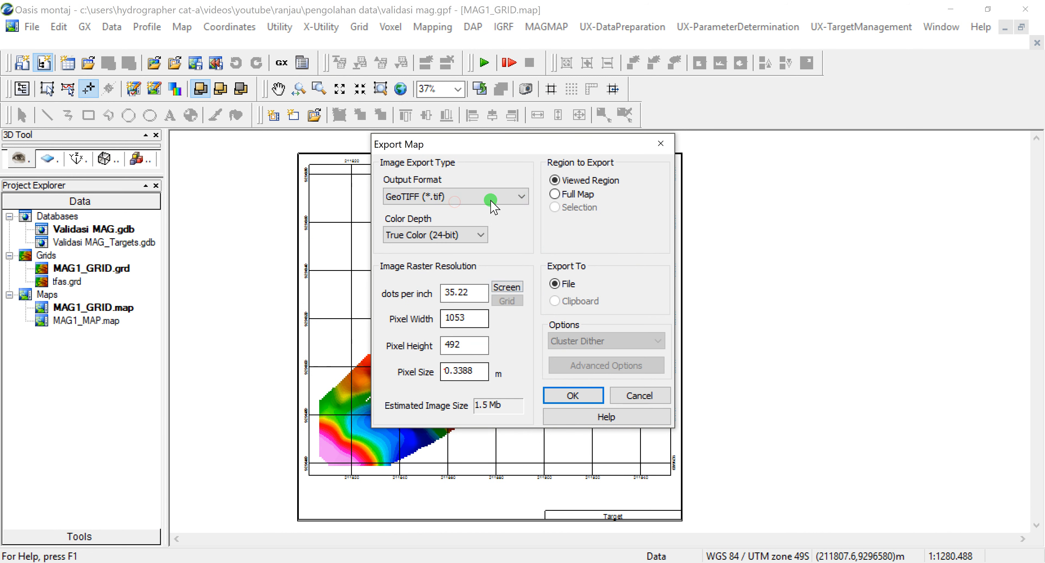
click(575, 396)
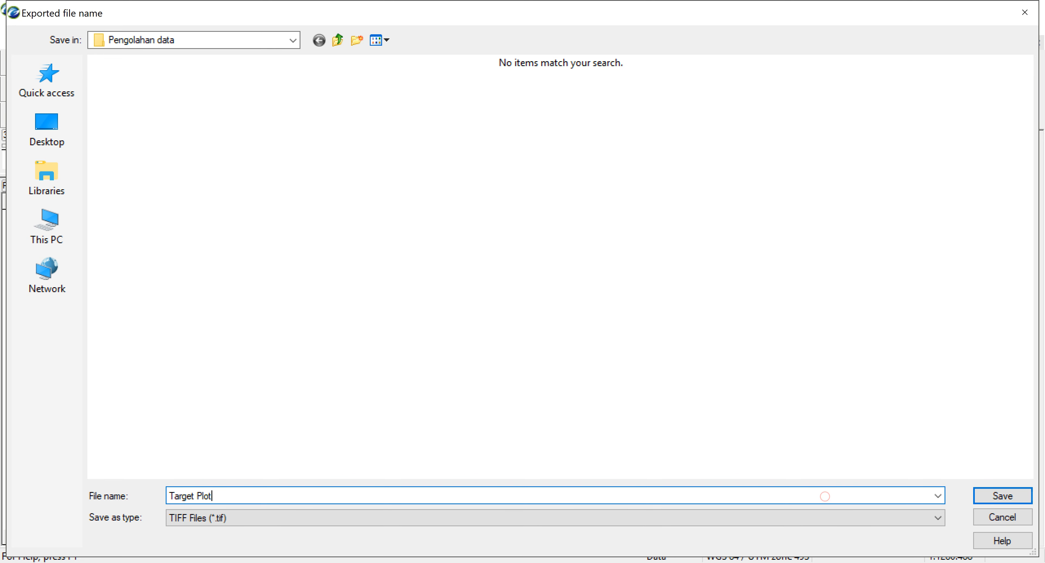
text(Target Plot)
click(1002, 496)
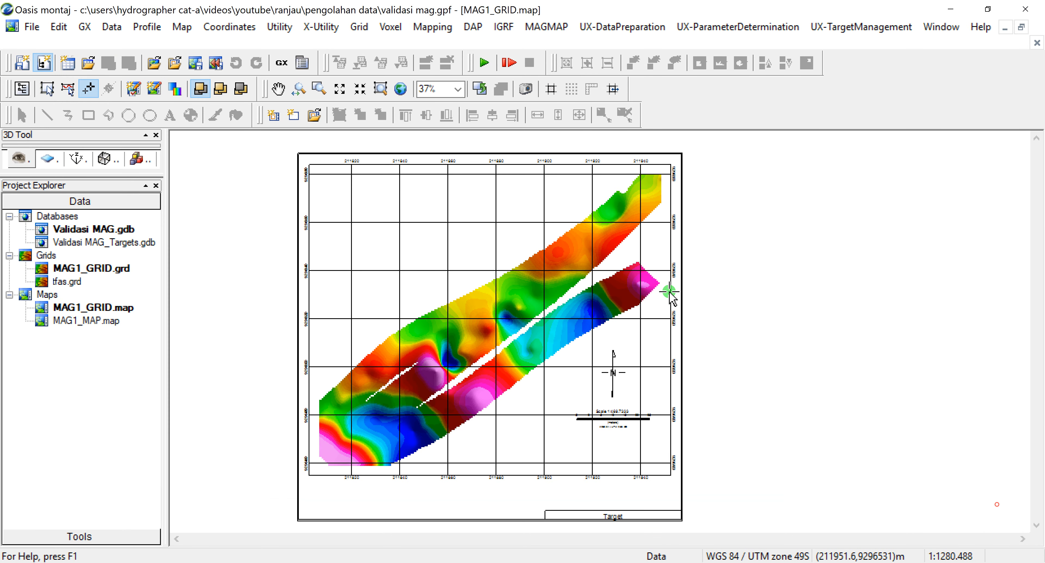
- Return to MAG1_MAP.map and examine its rotating 3D surface alongside the MAG1_GRID map
double_click(94, 320)
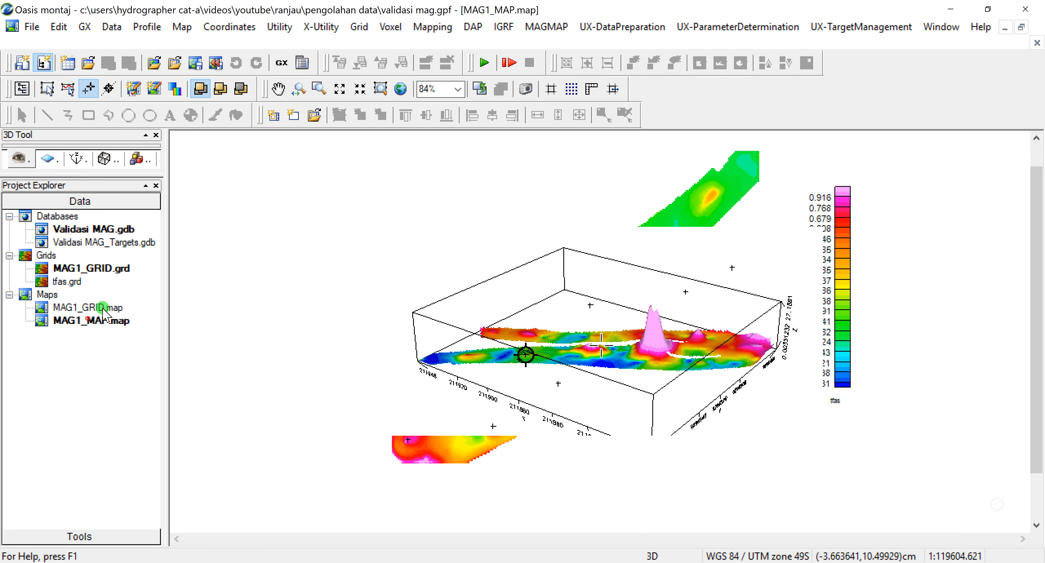
double_click(104, 308)
click(105, 323)
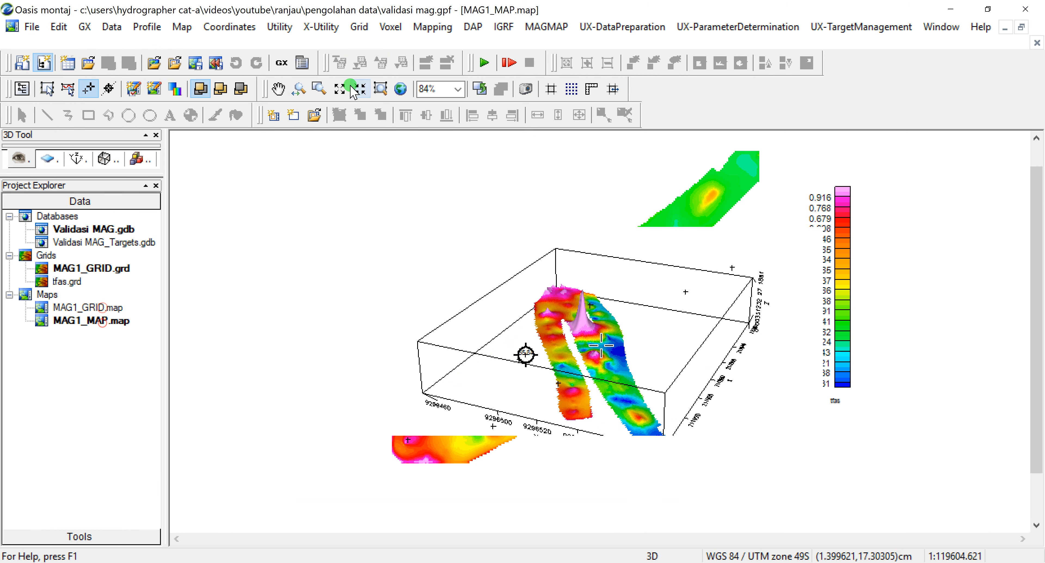
click(279, 88)
drag(565, 264, 541, 280)
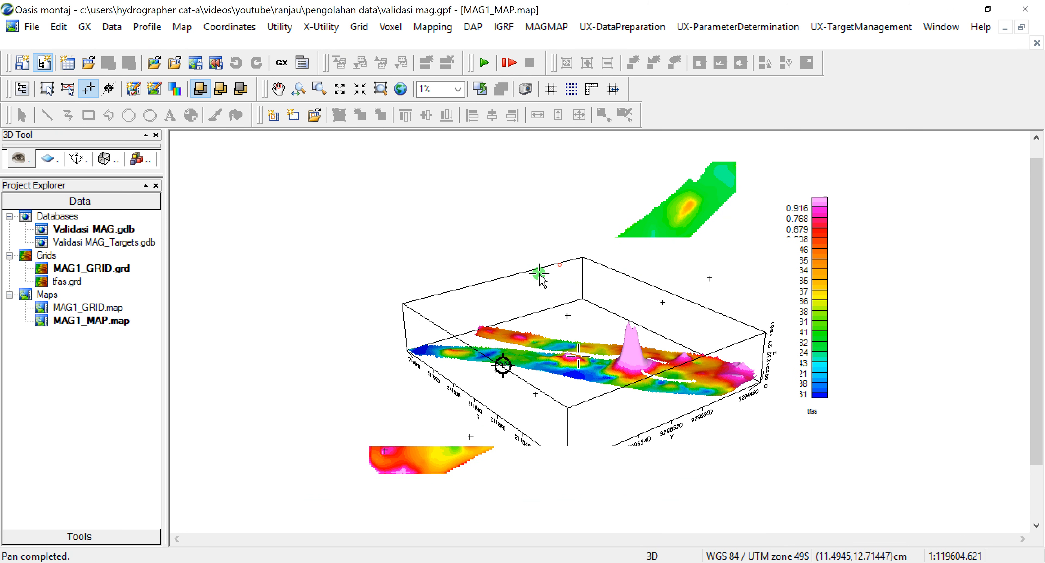